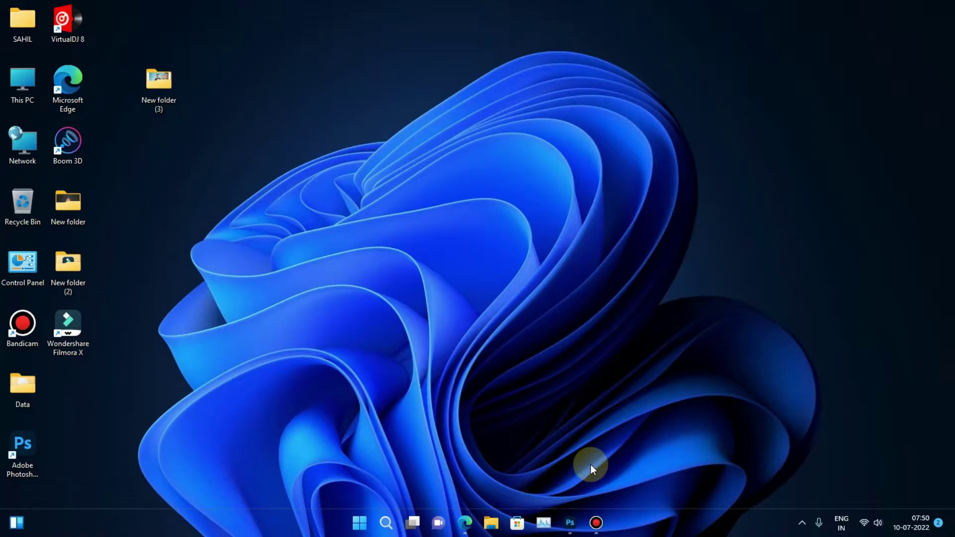
Bring up Photoshop and cycle through 222.jpg, 11.jpg, DSC_0213 11.jpg, new.jpg and _MG_0141.jpg.
{"action": "left_click", "coordinate": [570, 522]}
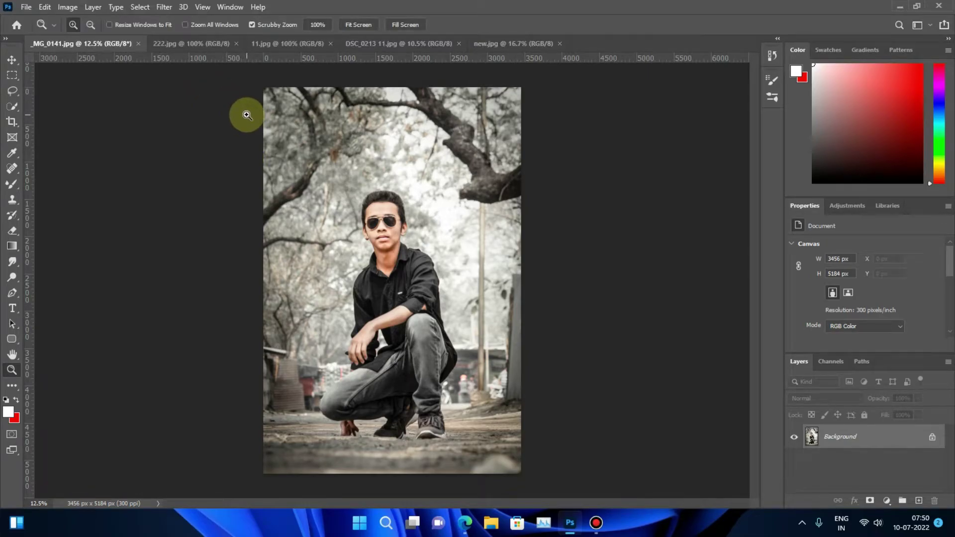
{"action": "left_click", "coordinate": [200, 47]}
{"action": "left_click", "coordinate": [296, 44]}
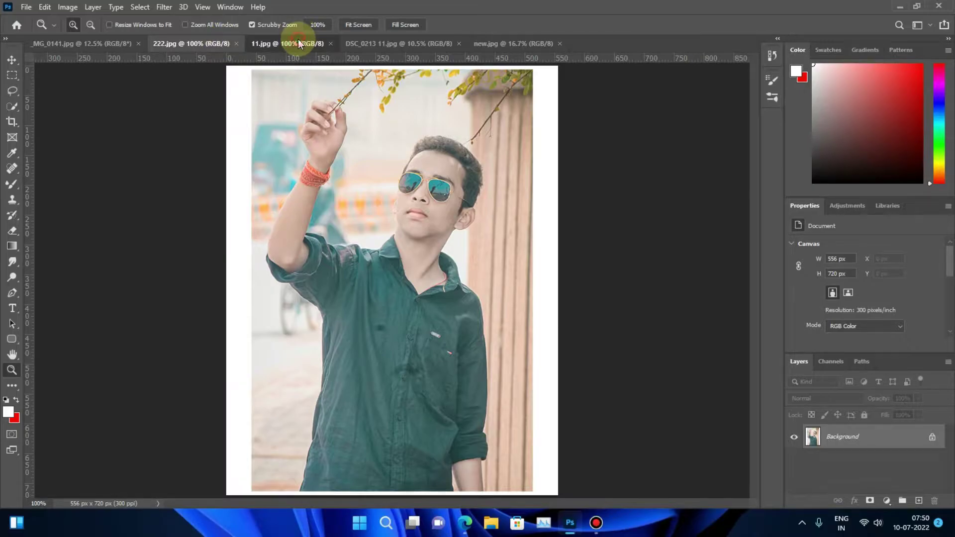
{"action": "left_click", "coordinate": [377, 46]}
{"action": "left_click", "coordinate": [530, 44]}
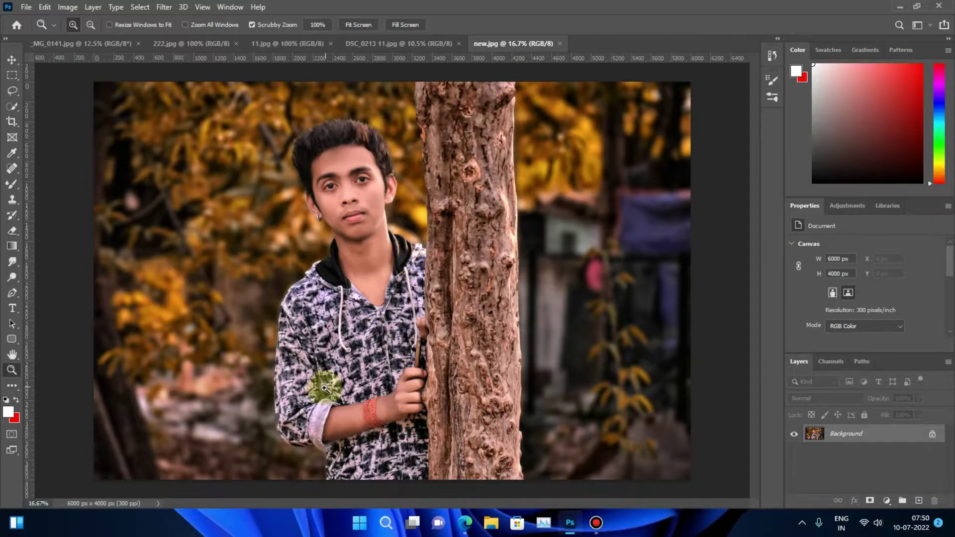
{"action": "left_click", "coordinate": [106, 46]}
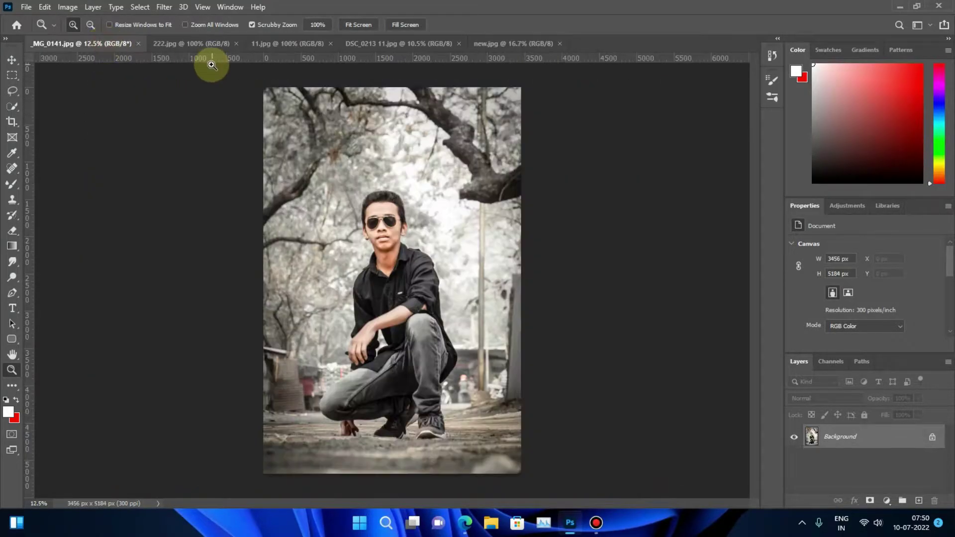
Compare 222.jpg, the 11.jpg hoodie photo and new.jpg again, then minimize Photoshop.
{"action": "scroll", "coordinate": [450, 330], "scroll_direction": "up", "scroll_amount": 3}
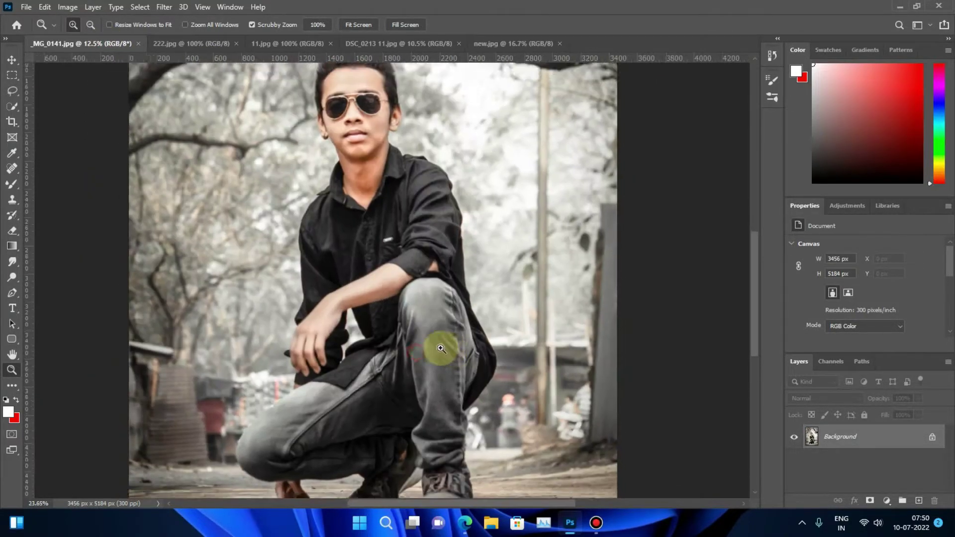
{"action": "scroll", "coordinate": [442, 346], "scroll_direction": "down", "scroll_amount": 4}
{"action": "scroll", "coordinate": [400, 223], "scroll_direction": "up", "scroll_amount": 2}
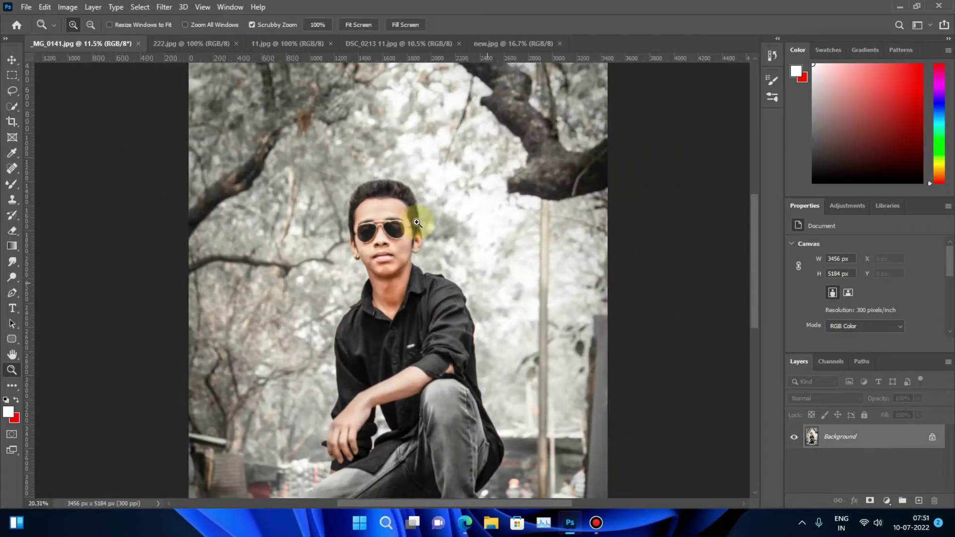
{"action": "scroll", "coordinate": [405, 166], "scroll_direction": "up", "scroll_amount": 2}
{"action": "scroll", "coordinate": [437, 224], "scroll_direction": "down", "scroll_amount": 2}
{"action": "scroll", "coordinate": [508, 273], "scroll_direction": "down", "scroll_amount": 3}
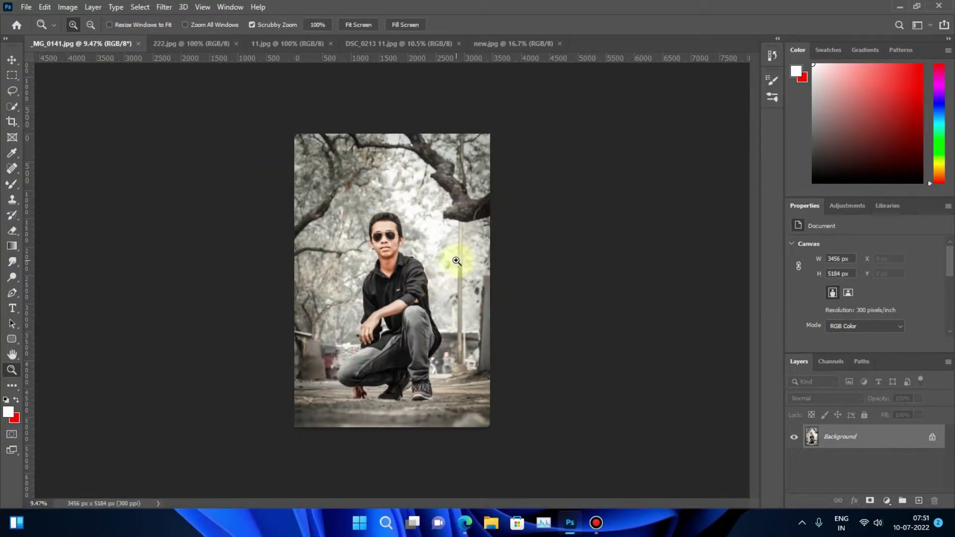
{"action": "scroll", "coordinate": [458, 264], "scroll_direction": "up", "scroll_amount": 1}
{"action": "left_click", "coordinate": [218, 44]}
{"action": "left_click", "coordinate": [309, 45]}
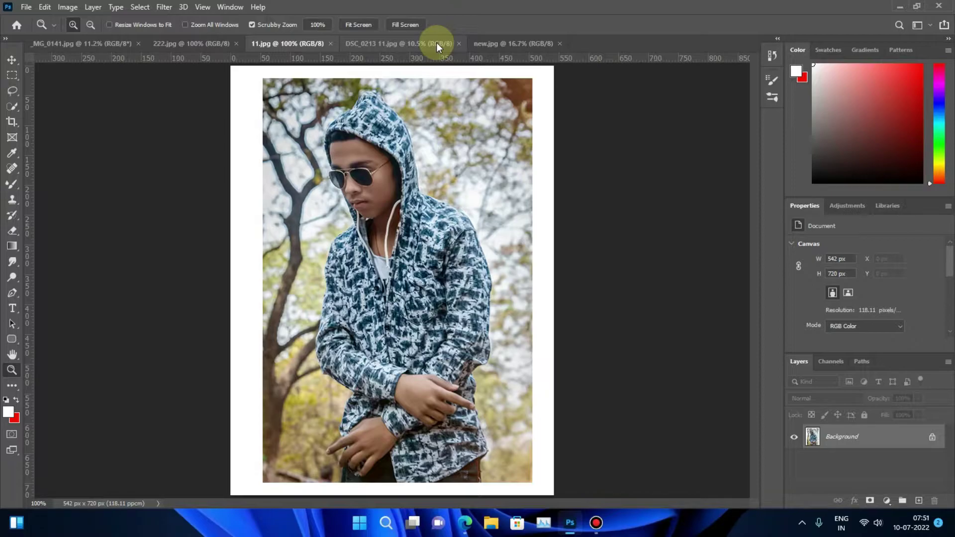
{"action": "left_click", "coordinate": [498, 39]}
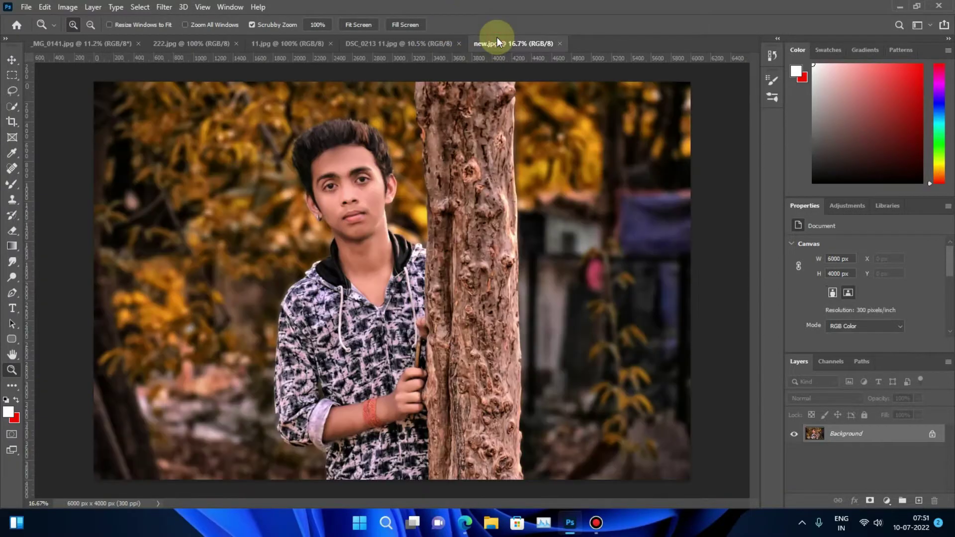
{"action": "left_click", "coordinate": [891, 3]}
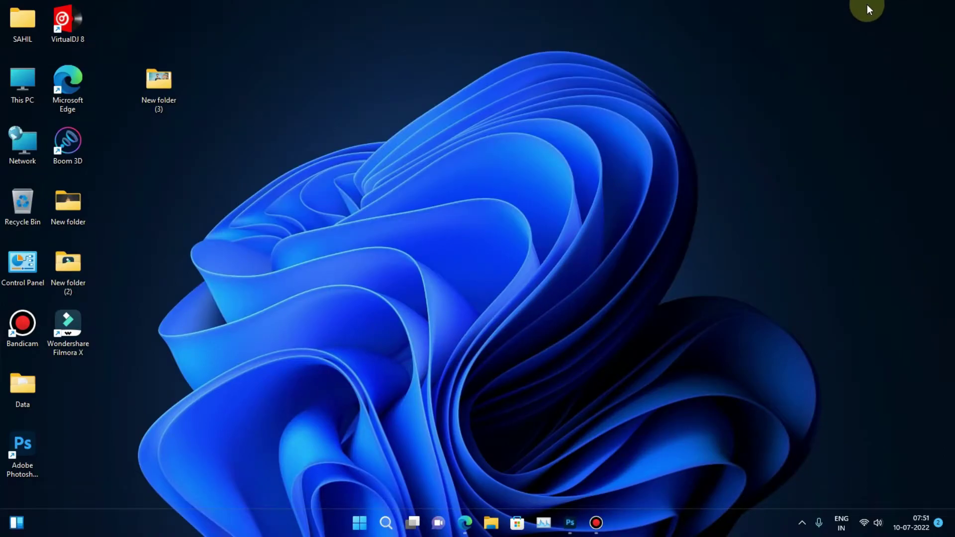
Show Adobe's Photoshop product page in Edge and scroll through its feature sections.
{"action": "left_click", "coordinate": [465, 523]}
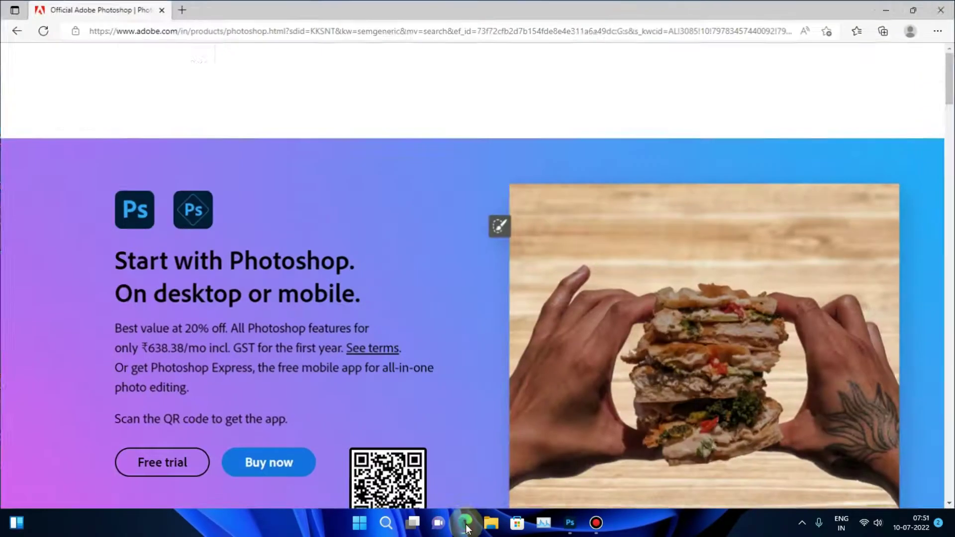
{"action": "scroll", "coordinate": [322, 298], "scroll_direction": "down", "scroll_amount": 3}
{"action": "scroll", "coordinate": [333, 201], "scroll_direction": "down", "scroll_amount": 3}
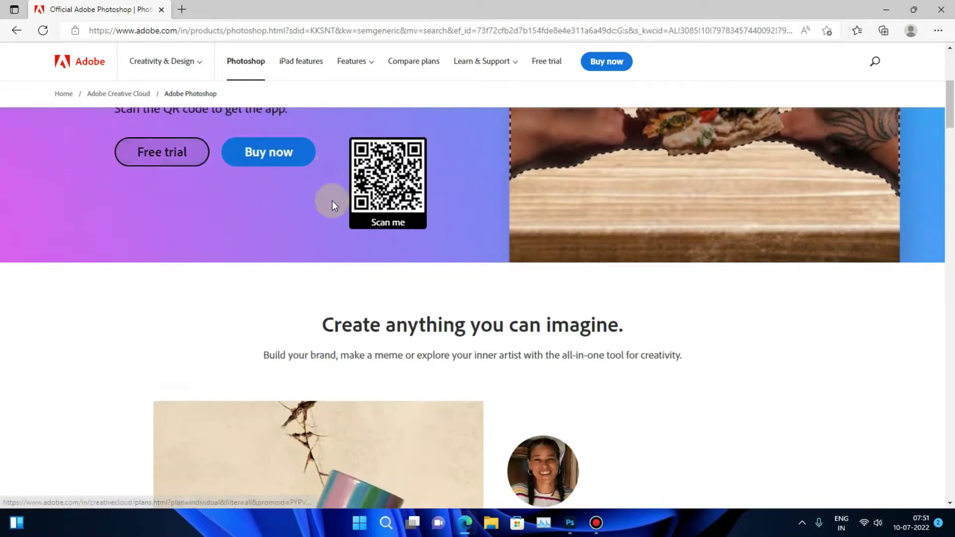
{"action": "scroll", "coordinate": [472, 262], "scroll_direction": "down", "scroll_amount": 4}
{"action": "scroll", "coordinate": [458, 275], "scroll_direction": "down", "scroll_amount": 7}
{"action": "scroll", "coordinate": [508, 388], "scroll_direction": "down", "scroll_amount": 3}
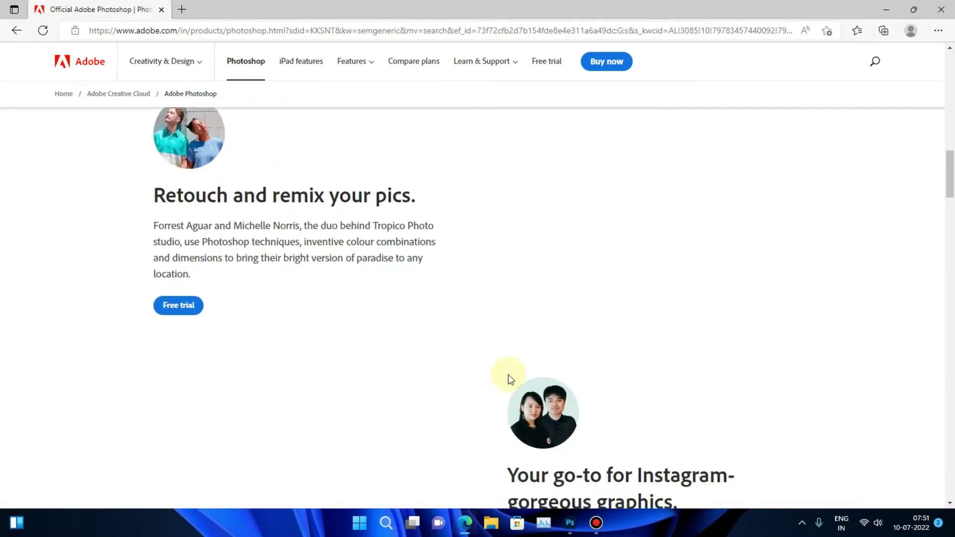
{"action": "scroll", "coordinate": [507, 380], "scroll_direction": "down", "scroll_amount": 8}
{"action": "scroll", "coordinate": [505, 375], "scroll_direction": "up", "scroll_amount": 1}
{"action": "scroll", "coordinate": [503, 375], "scroll_direction": "up", "scroll_amount": 10}
{"action": "scroll", "coordinate": [522, 374], "scroll_direction": "up", "scroll_amount": 6}
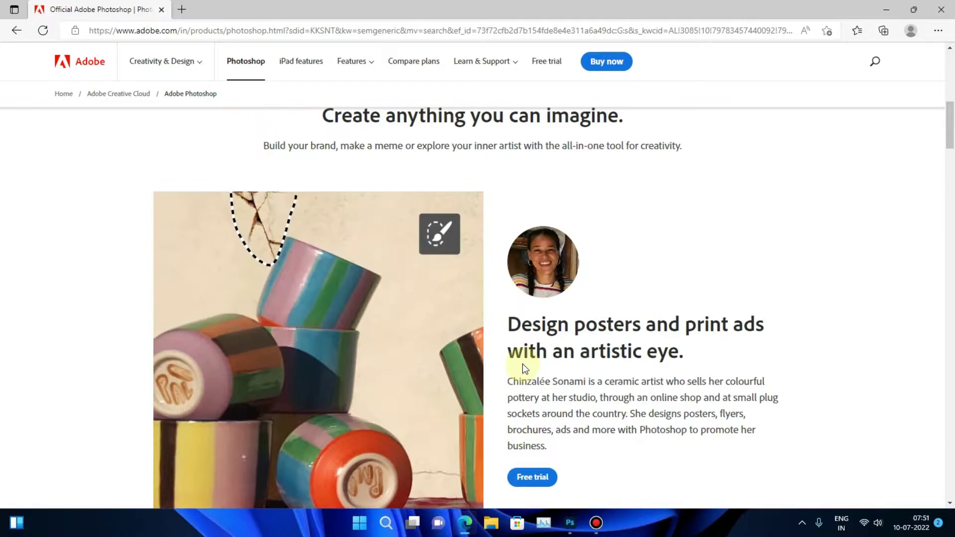
{"action": "scroll", "coordinate": [523, 366], "scroll_direction": "up", "scroll_amount": 5}
{"action": "scroll", "coordinate": [522, 375], "scroll_direction": "down", "scroll_amount": 5}
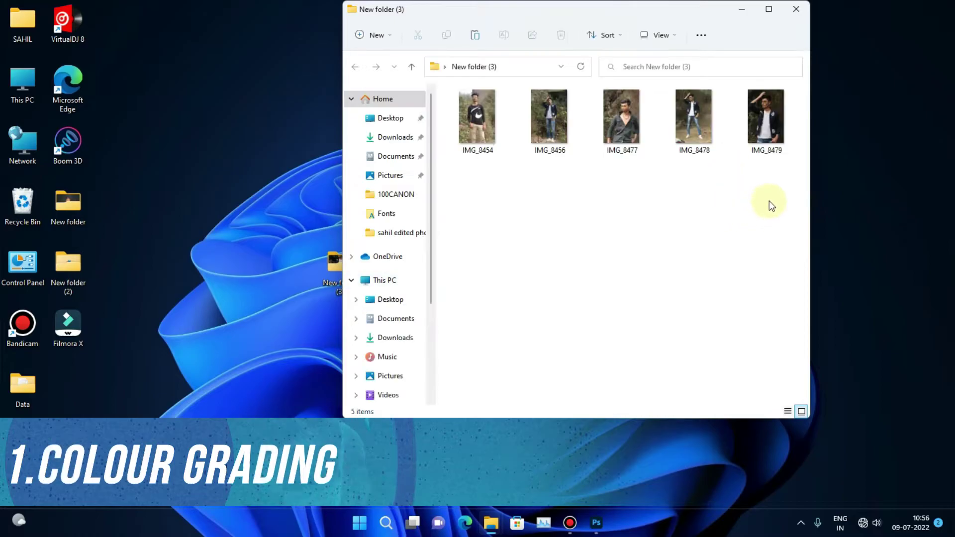
Select the IMG photos in New folder (3), checking Photoshop's home screen alongside.
{"action": "left_click_drag", "start_coordinate": [770, 201], "coordinate": [434, 111]}
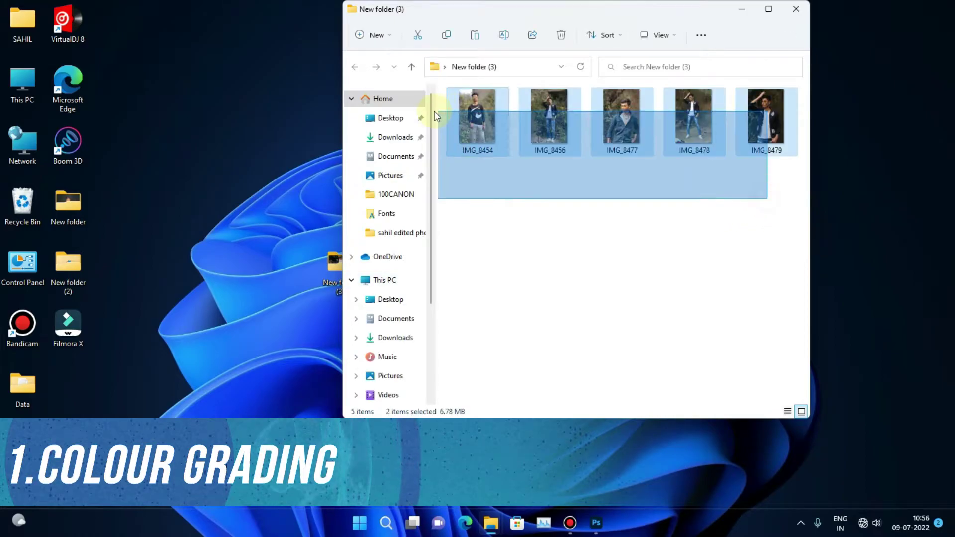
{"action": "left_click_drag", "start_coordinate": [733, 192], "coordinate": [431, 107]}
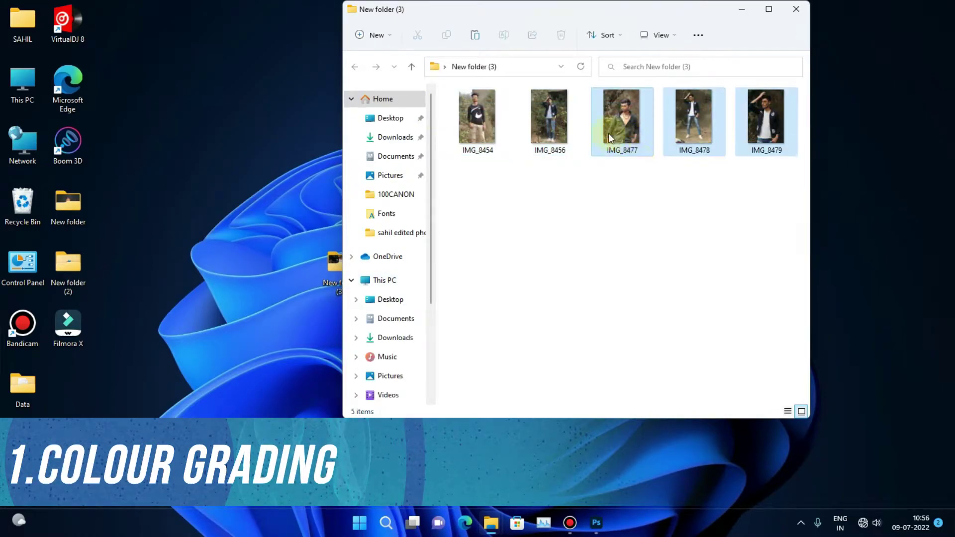
{"action": "left_click_drag", "start_coordinate": [742, 204], "coordinate": [464, 83]}
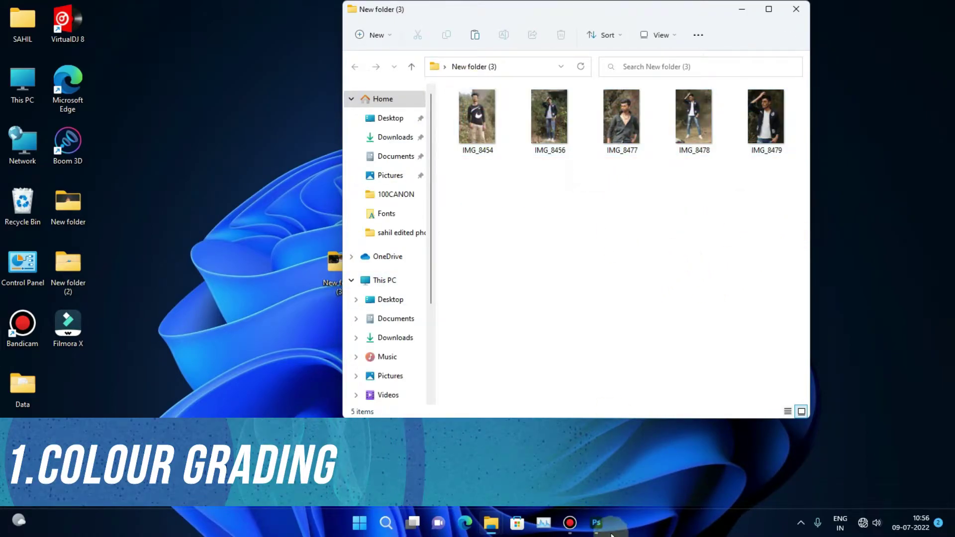
{"action": "left_click", "coordinate": [596, 523]}
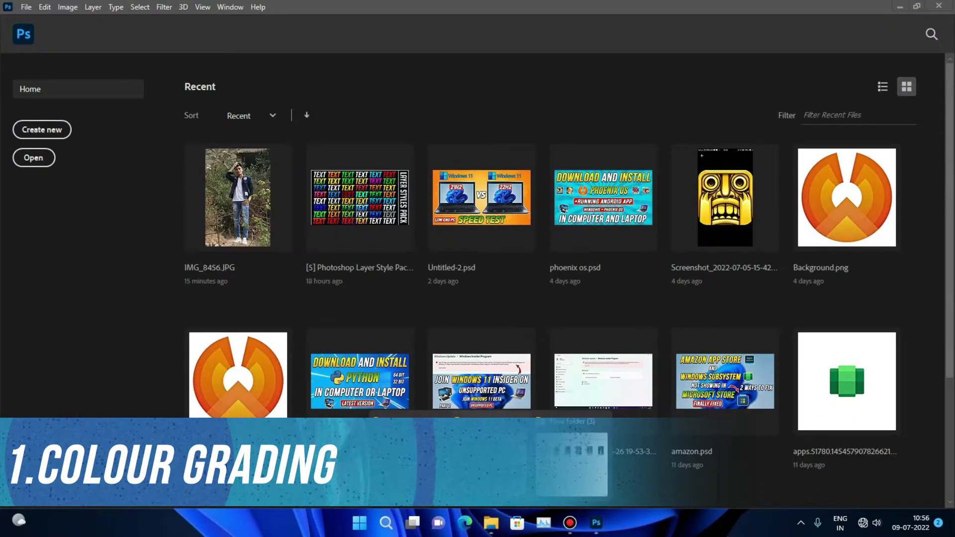
{"action": "left_click", "coordinate": [491, 522]}
Open IMG_8456 in Photoshop by dragging it in, and zoom in on the man's face.
{"action": "left_click_drag", "start_coordinate": [550, 120], "coordinate": [82, 277]}
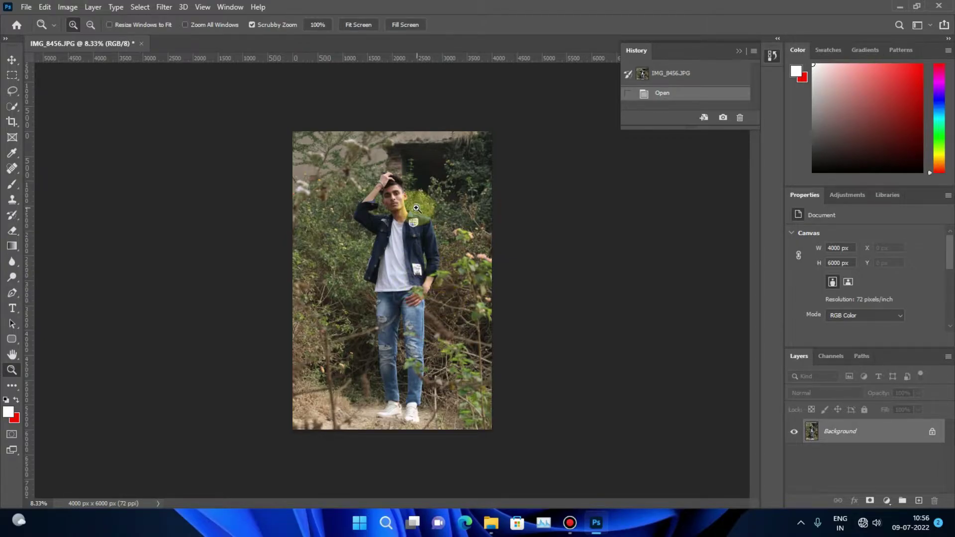
{"action": "mouse_move", "coordinate": [415, 204]}
{"action": "left_mouse_down"}
{"action": "mouse_move", "coordinate": [461, 191]}
{"action": "mouse_move", "coordinate": [433, 208]}
{"action": "left_mouse_up"}
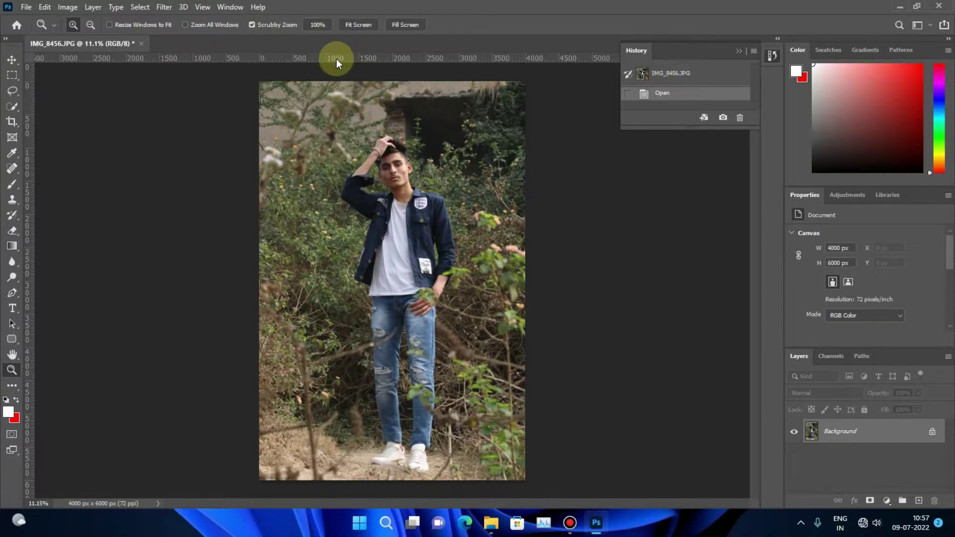
Apply Filter > Camera Raw Filter to IMG_8456 and collapse the Color Mixer section.
{"action": "left_click", "coordinate": [165, 7]}
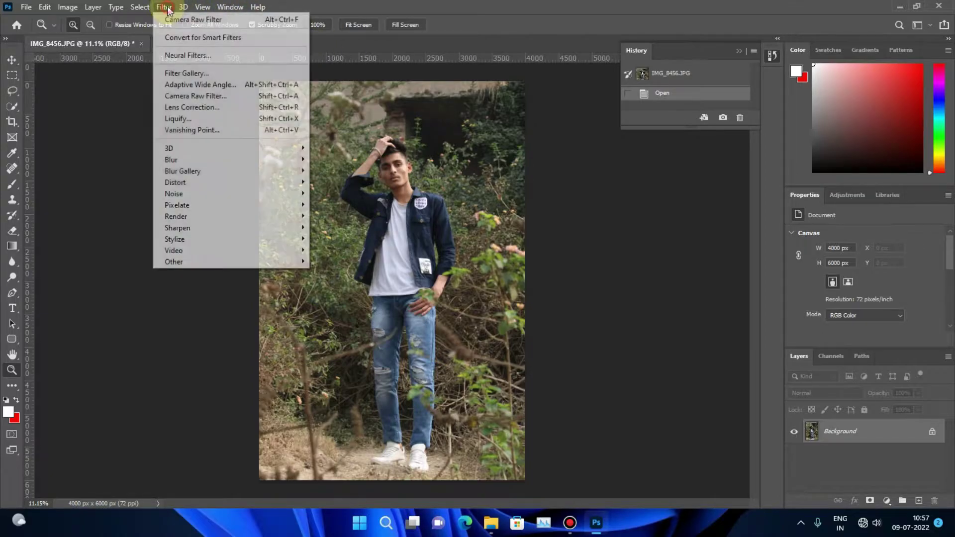
{"action": "left_click", "coordinate": [221, 98]}
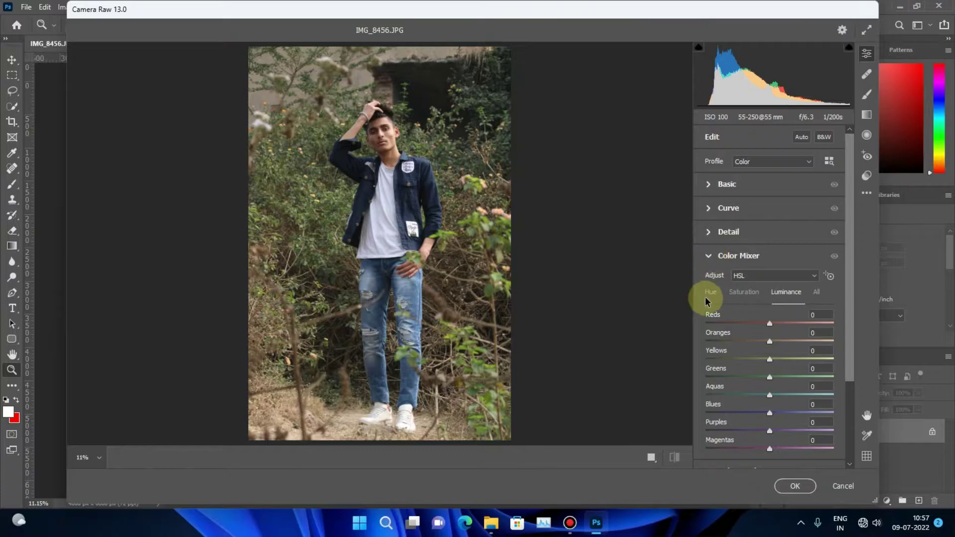
{"action": "left_click", "coordinate": [711, 257]}
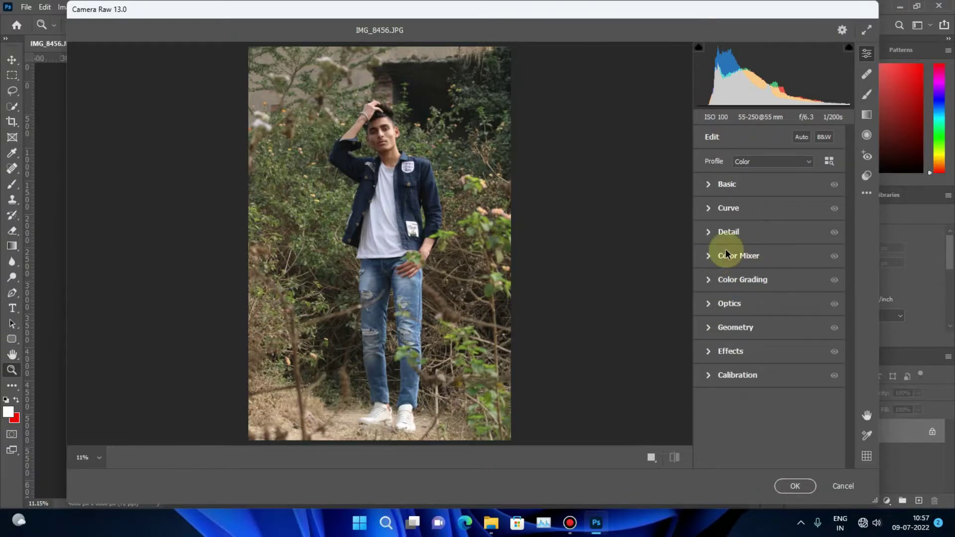
In the Basic panel set Exposure +0.15, Contrast +9, Highlights -80 and Shadows +66.
{"action": "left_click", "coordinate": [710, 184]}
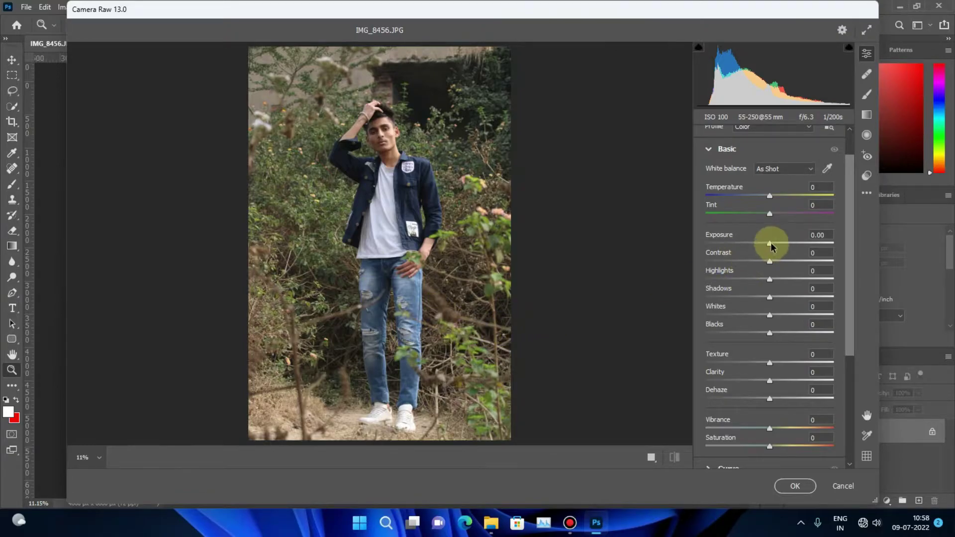
{"action": "left_click_drag", "start_coordinate": [770, 243], "coordinate": [772, 244]}
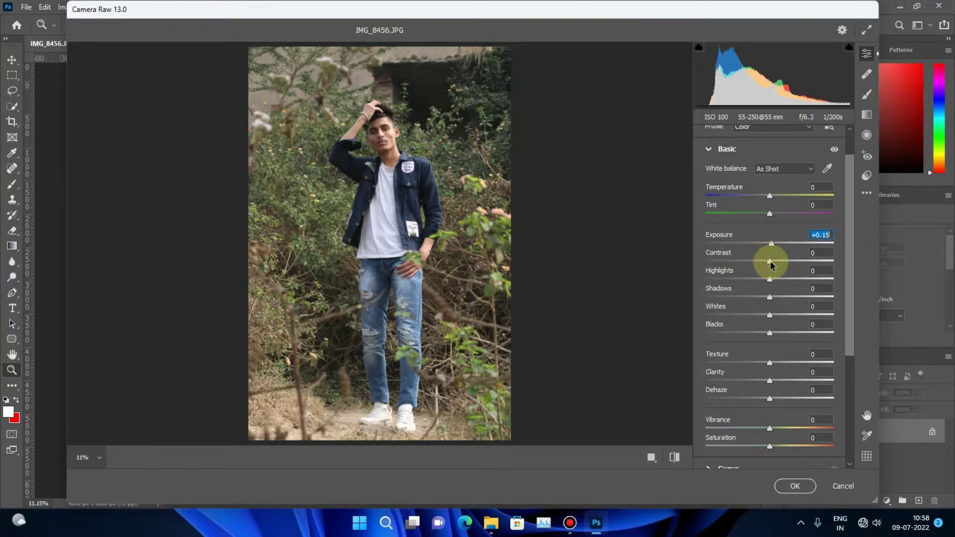
{"action": "left_click_drag", "start_coordinate": [770, 263], "coordinate": [776, 263]}
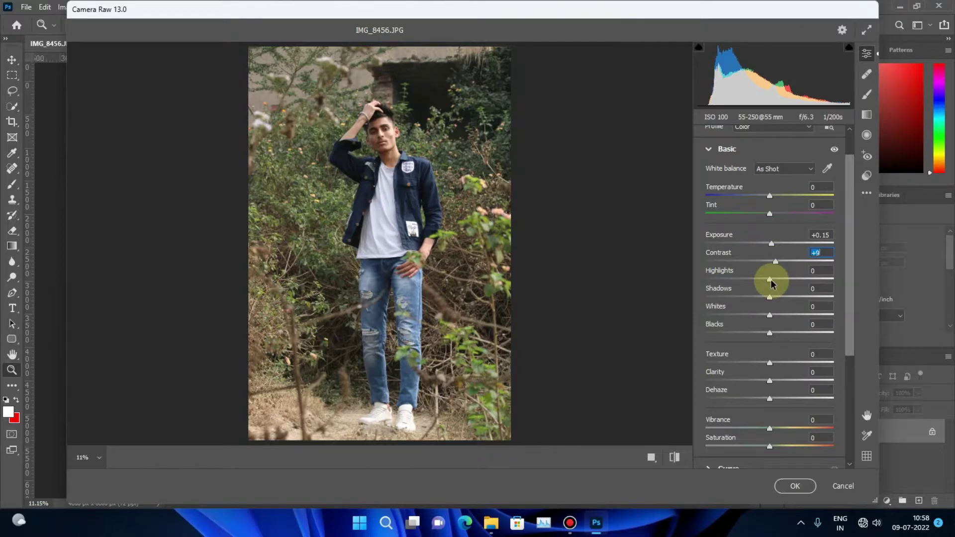
{"action": "left_click_drag", "start_coordinate": [771, 280], "coordinate": [721, 278]}
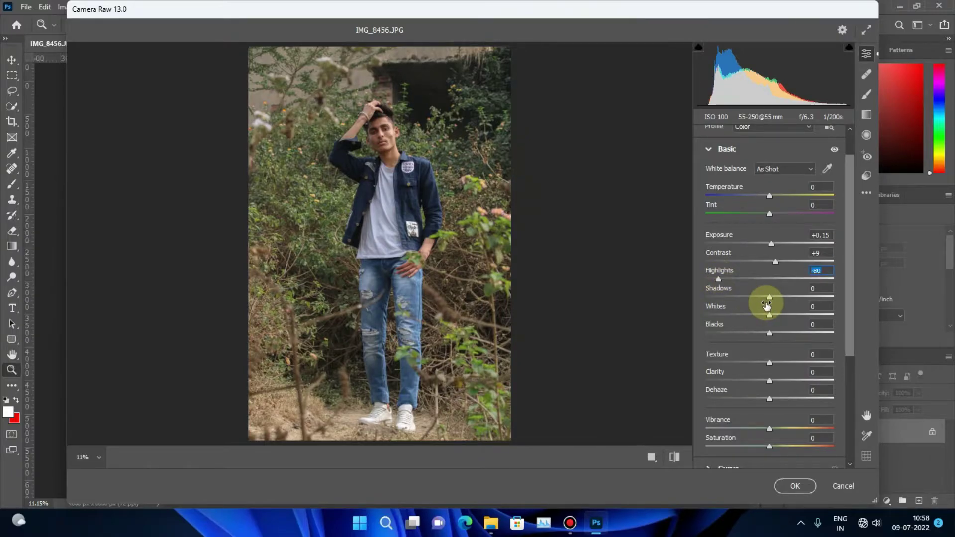
{"action": "left_click_drag", "start_coordinate": [767, 304], "coordinate": [812, 297]}
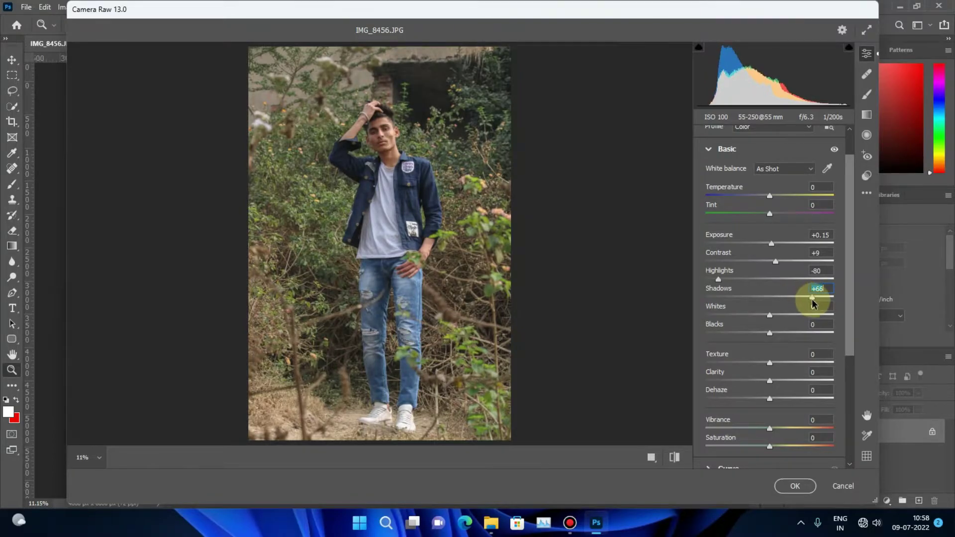
{"action": "mouse_move", "coordinate": [462, 328]}
{"action": "left_mouse_down"}
{"action": "mouse_move", "coordinate": [526, 334]}
{"action": "mouse_move", "coordinate": [459, 342]}
{"action": "left_mouse_up"}
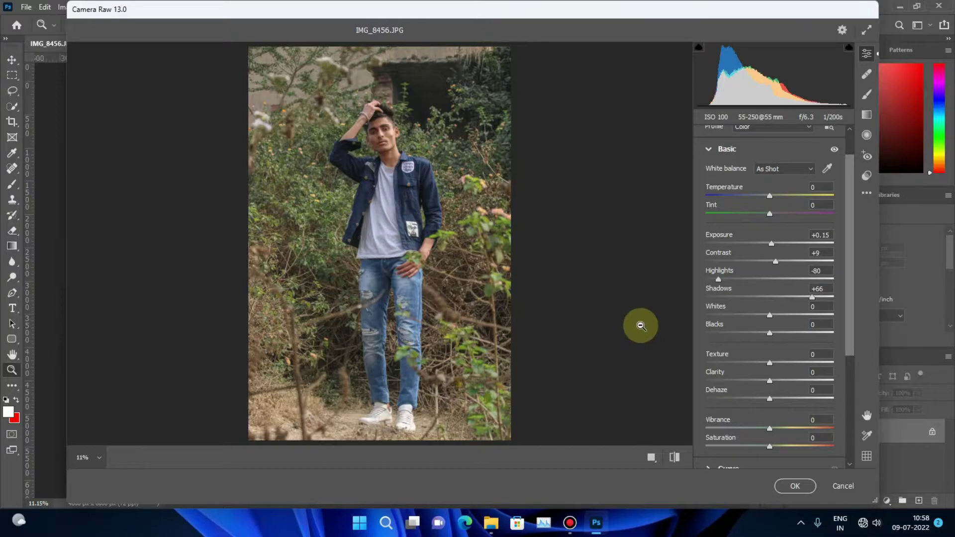
Set Whites -54, Blacks -42 and Clarity +53, checking the result zoomed in.
{"action": "left_click_drag", "start_coordinate": [770, 316], "coordinate": [732, 319]}
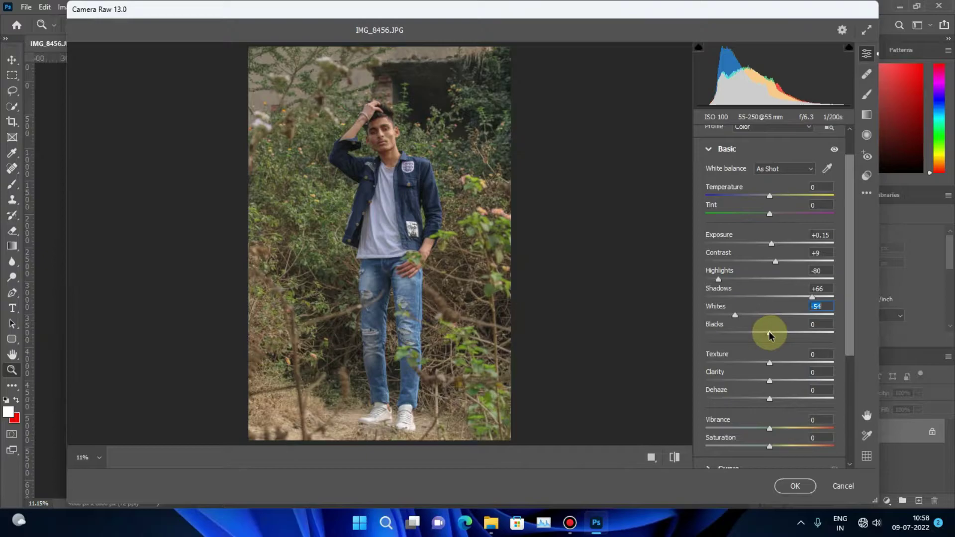
{"action": "left_click_drag", "start_coordinate": [770, 333], "coordinate": [742, 334]}
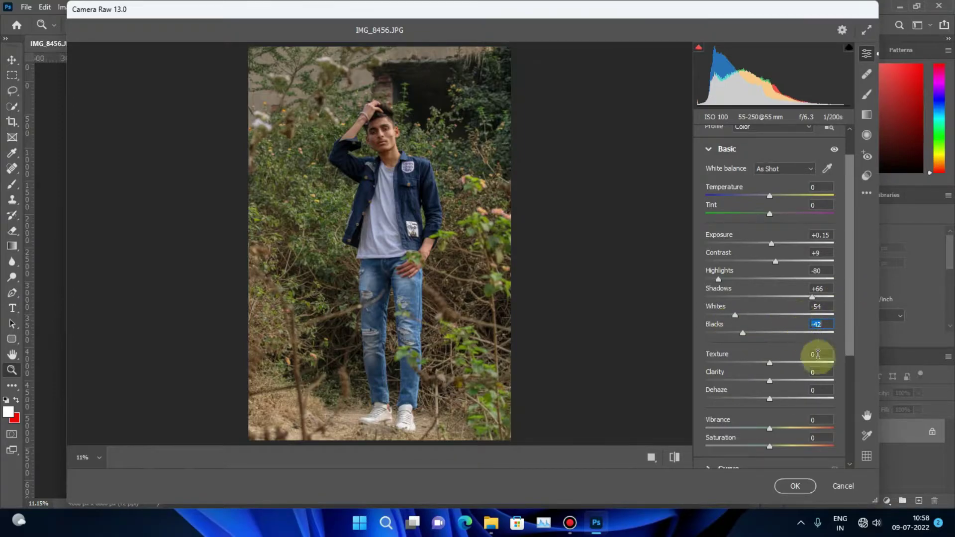
{"action": "left_click", "coordinate": [771, 381]}
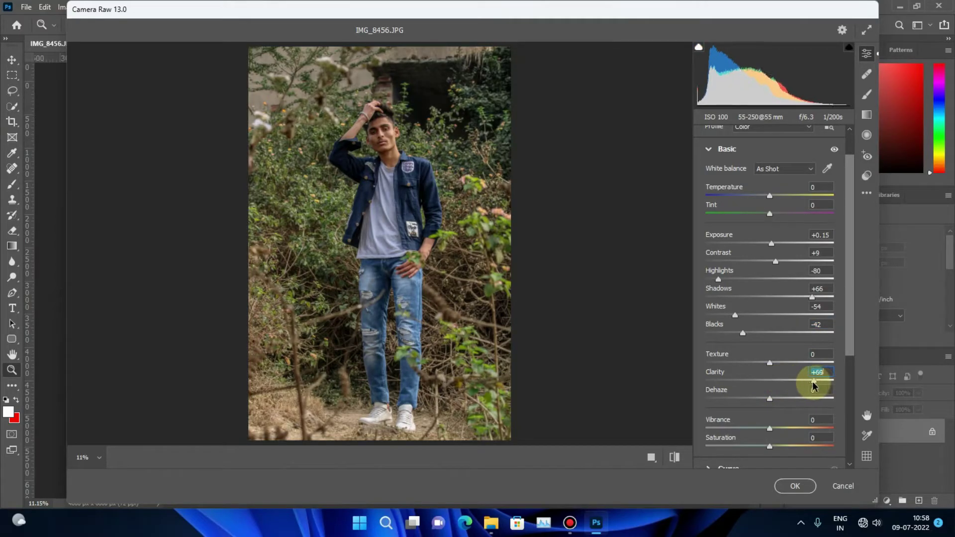
{"action": "left_click_drag", "start_coordinate": [779, 386], "coordinate": [804, 381]}
{"action": "left_click", "coordinate": [337, 257]}
{"action": "mouse_move", "coordinate": [336, 257]}
{"action": "left_mouse_down"}
{"action": "mouse_move", "coordinate": [650, 383]}
{"action": "mouse_move", "coordinate": [589, 269]}
{"action": "left_mouse_up"}
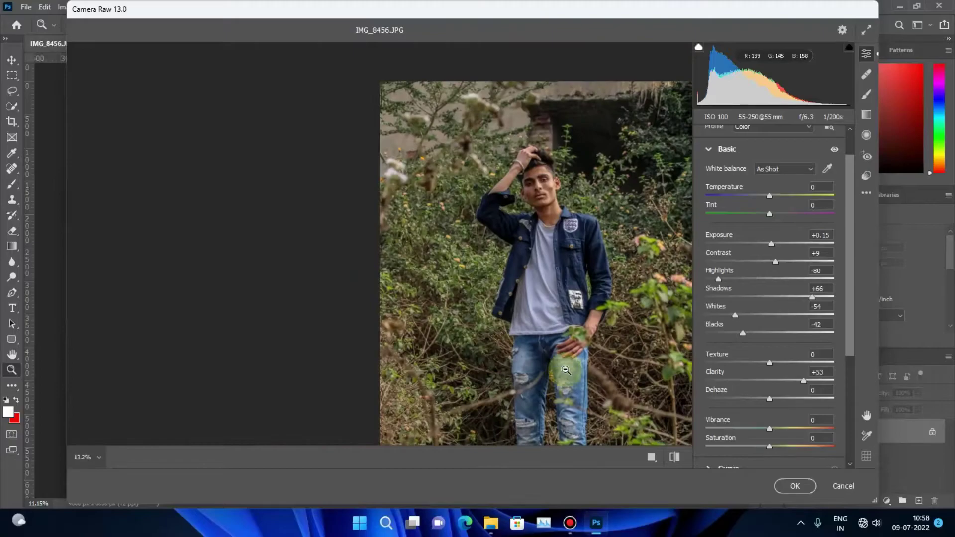
{"action": "right_click", "coordinate": [589, 268]}
{"action": "left_click", "coordinate": [616, 278]}
{"action": "scroll", "coordinate": [761, 374], "scroll_direction": "down", "scroll_amount": 1}
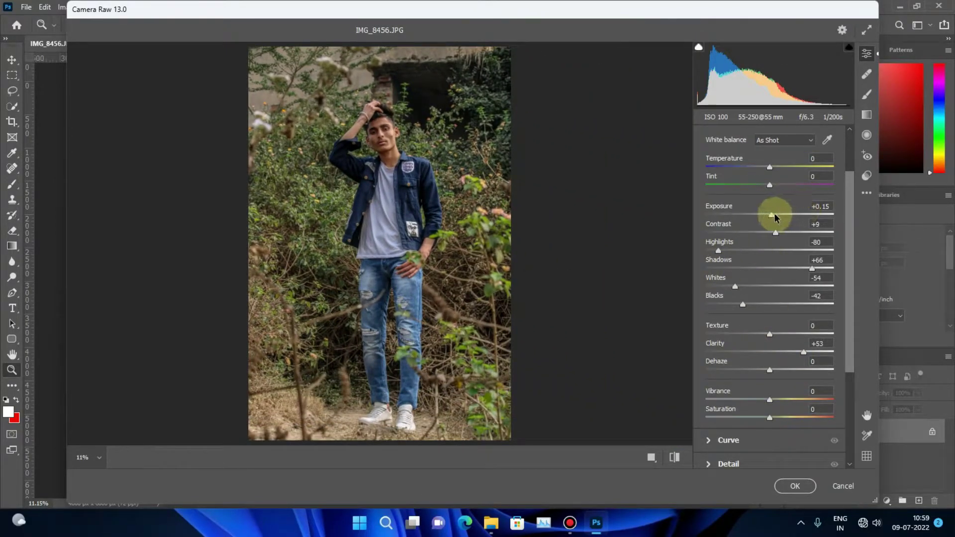
Raise Exposure to +0.55 and Vibrance to +30.
{"action": "left_click_drag", "start_coordinate": [772, 215], "coordinate": [779, 219]}
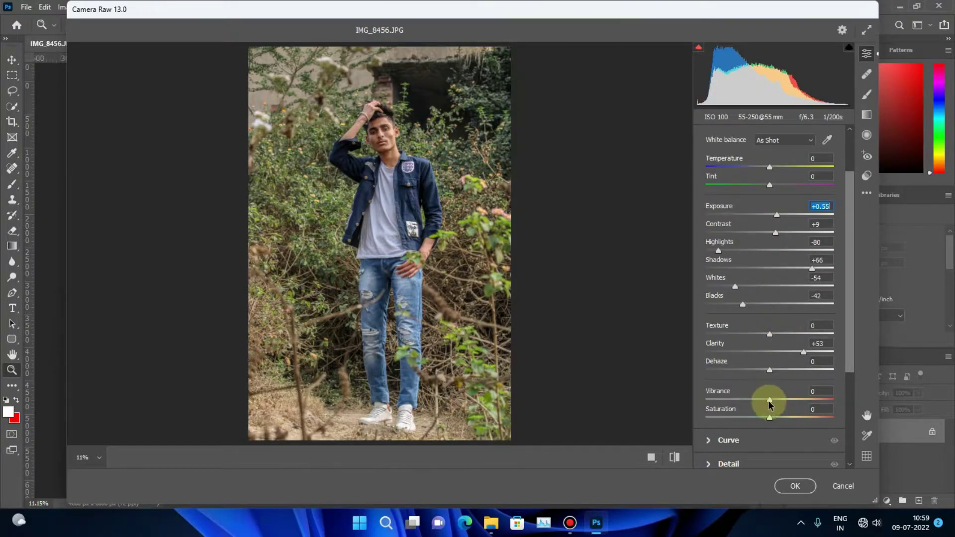
{"action": "left_click_drag", "start_coordinate": [772, 402], "coordinate": [792, 403]}
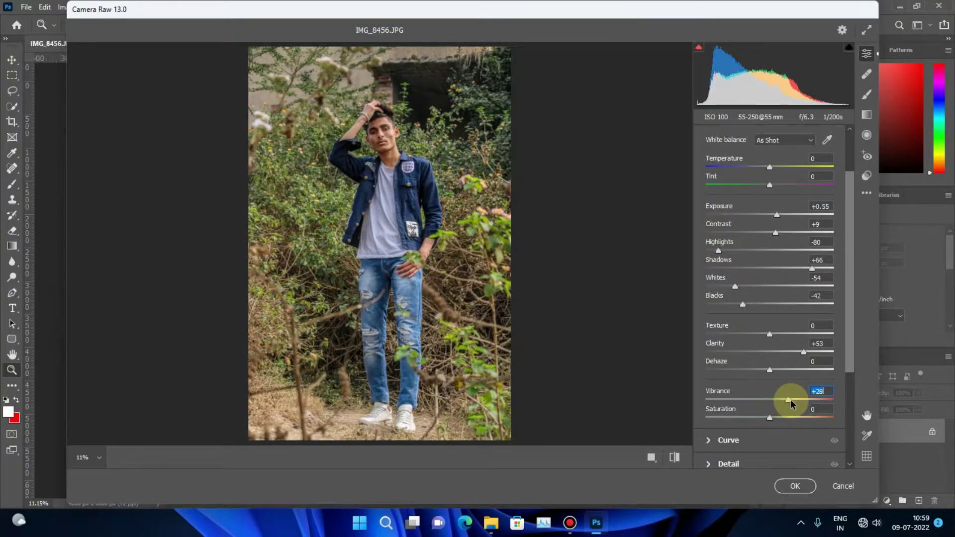
{"action": "scroll", "coordinate": [747, 428], "scroll_direction": "down", "scroll_amount": 2}
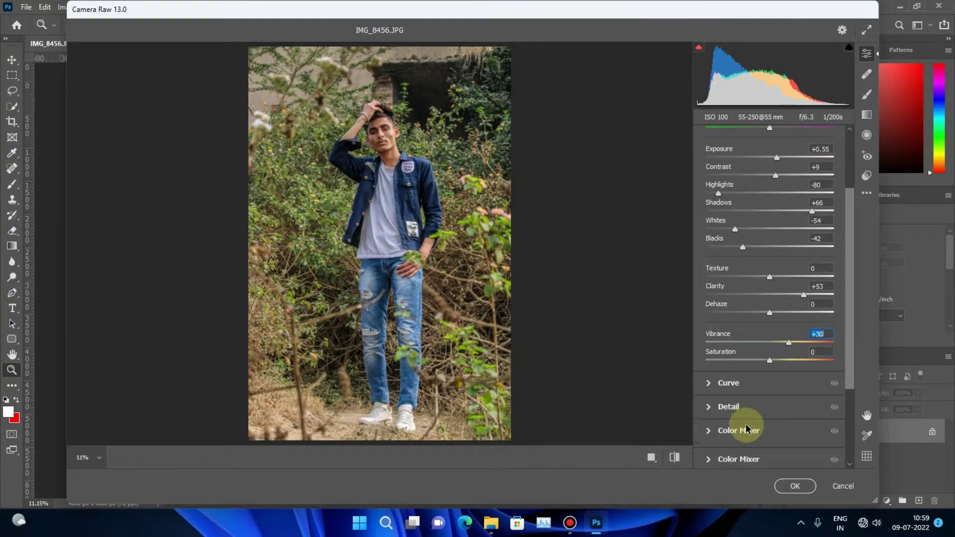
{"action": "left_click", "coordinate": [703, 383]}
{"action": "left_click", "coordinate": [709, 172]}
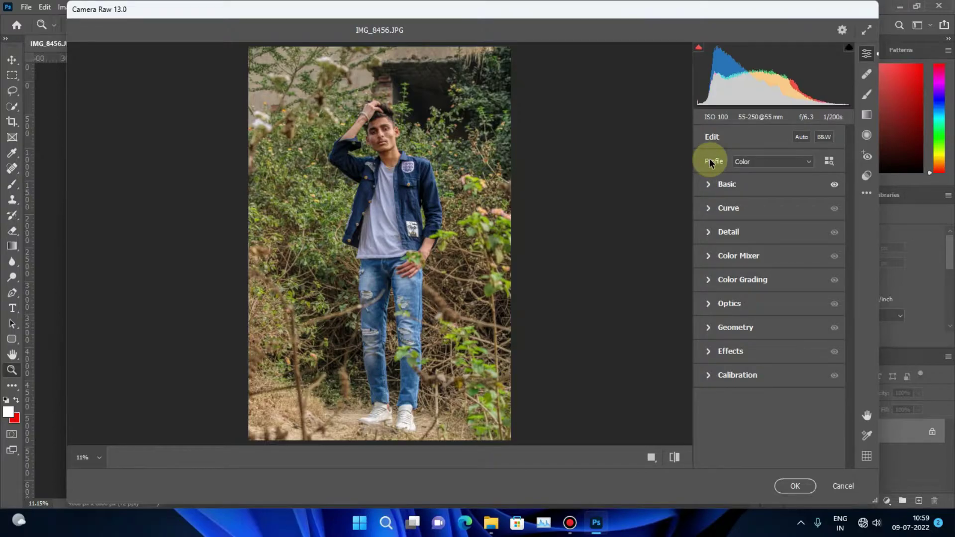
Try Noise Reduction 50 in the Detail section, then reset it to 0.
{"action": "left_click", "coordinate": [713, 211]}
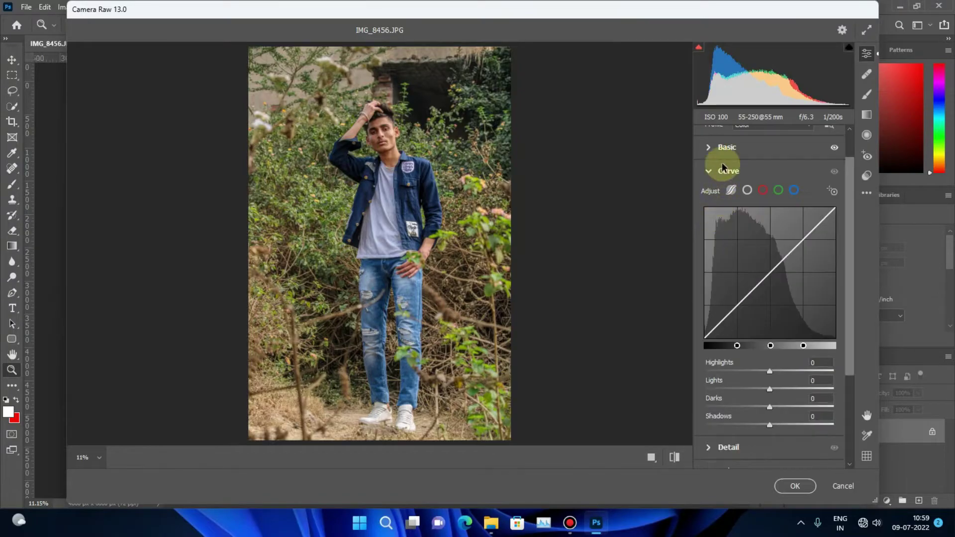
{"action": "left_click", "coordinate": [711, 171]}
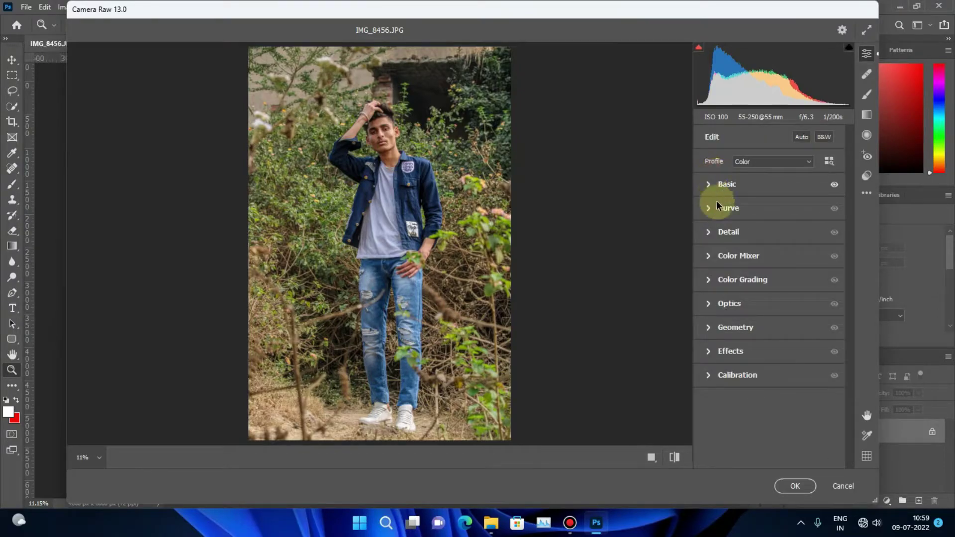
{"action": "left_click", "coordinate": [709, 232]}
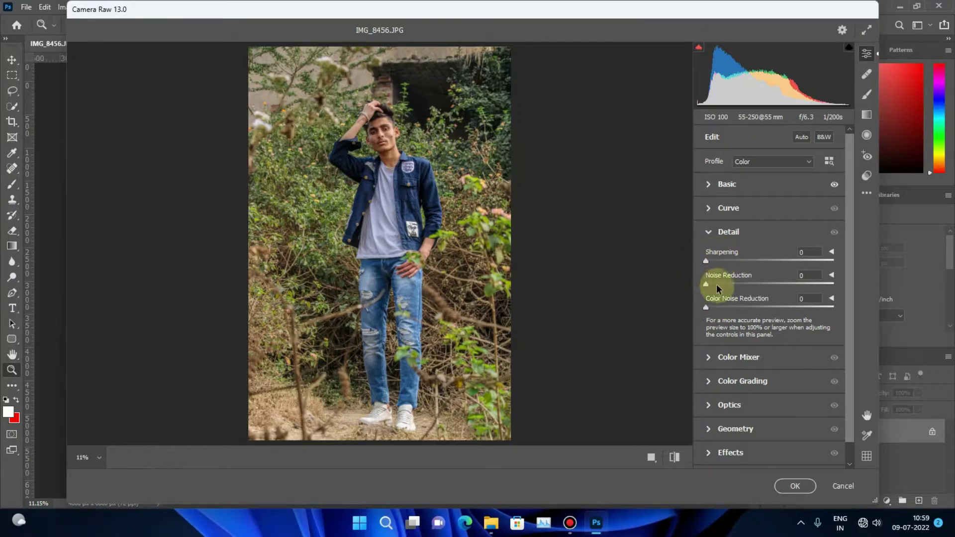
{"action": "left_click", "coordinate": [802, 276]}
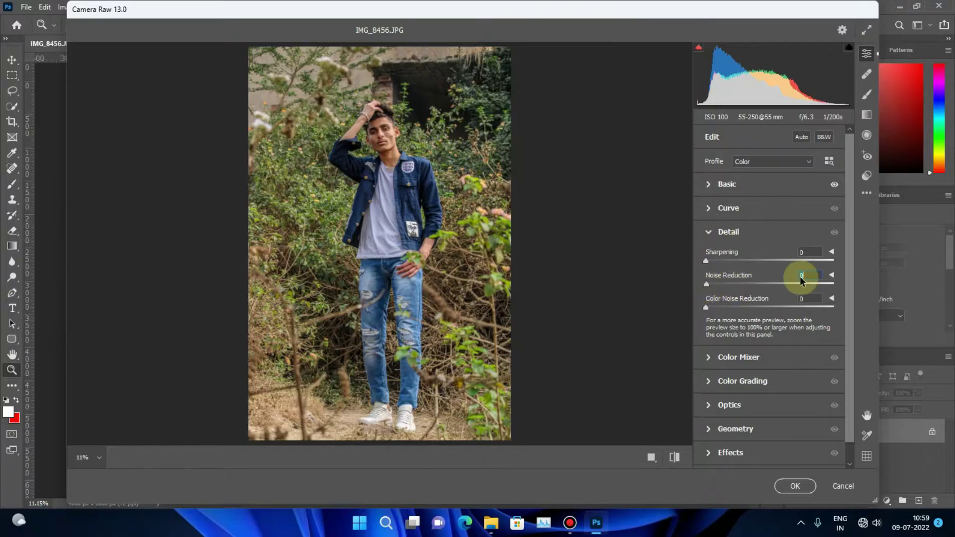
{"action": "type", "text": "50"}
{"action": "key", "text": "Return"}
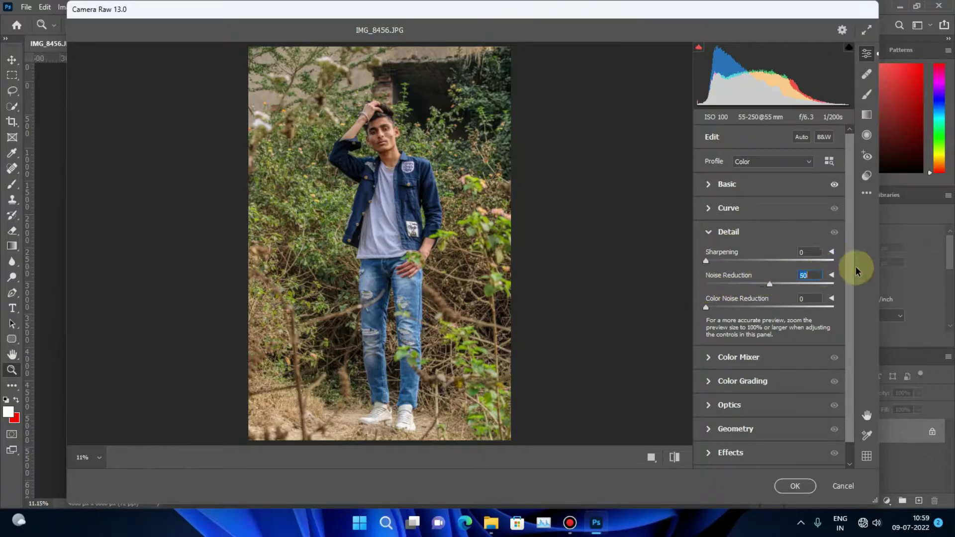
{"action": "type", "text": "0"}
{"action": "key", "text": "Return"}
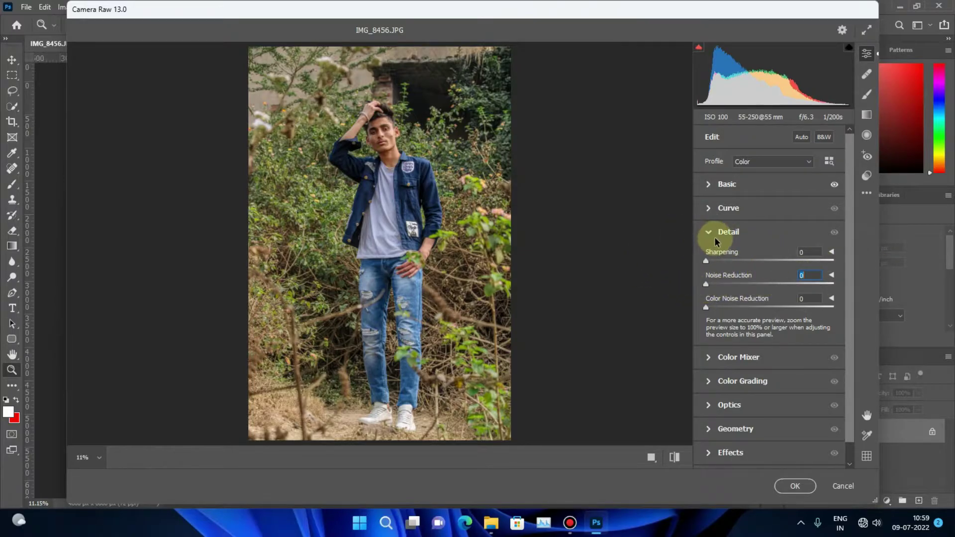
{"action": "left_click", "coordinate": [715, 235]}
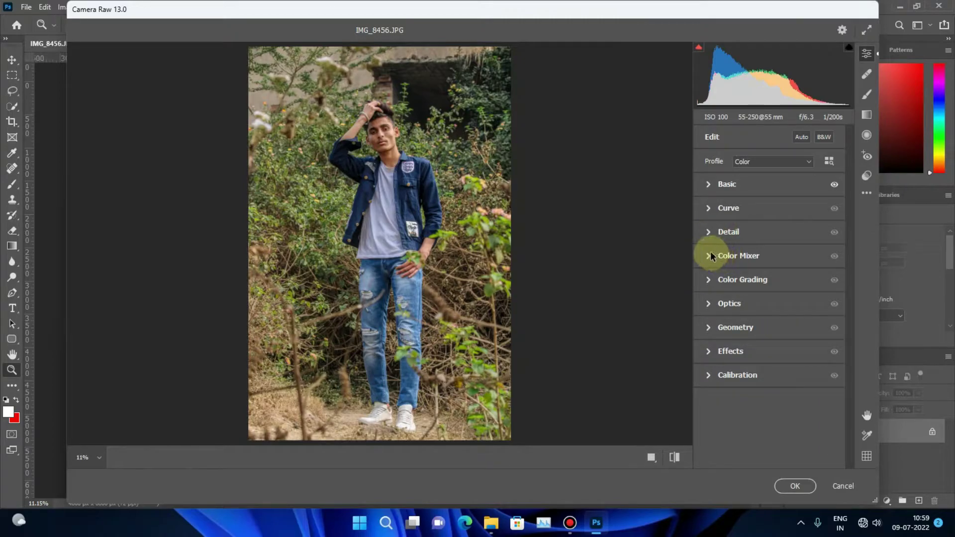
In the Color Mixer Hue tab, set Yellows to -81 and Greens to -100.
{"action": "left_click", "coordinate": [712, 255]}
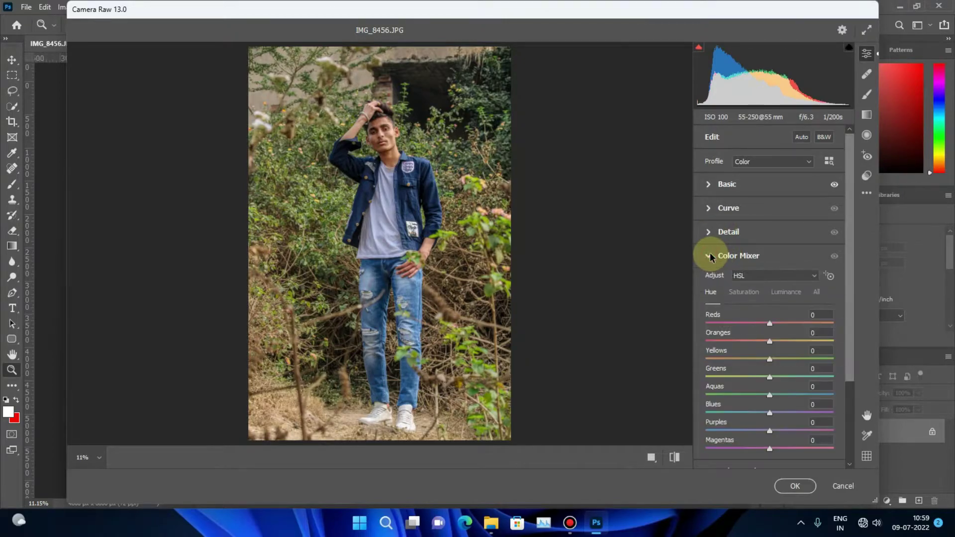
{"action": "scroll", "coordinate": [737, 297], "scroll_direction": "down", "scroll_amount": 1}
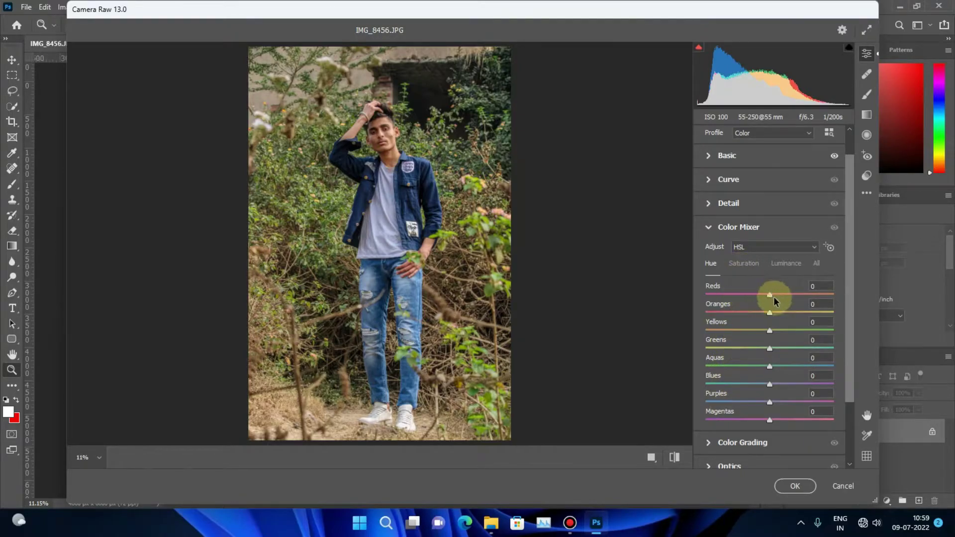
{"action": "left_click_drag", "start_coordinate": [492, 203], "coordinate": [548, 213]}
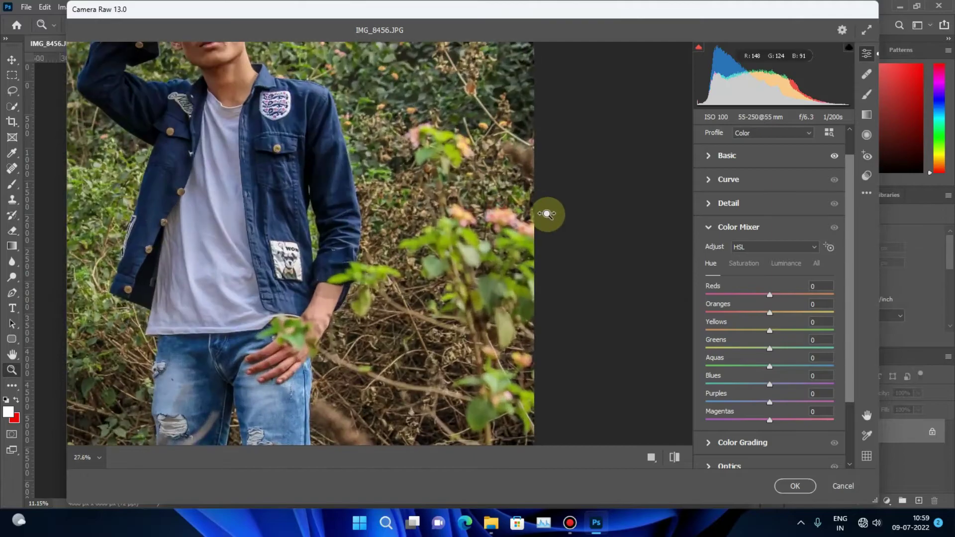
{"action": "mouse_move", "coordinate": [502, 266]}
{"action": "left_mouse_down"}
{"action": "mouse_move", "coordinate": [452, 282]}
{"action": "mouse_move", "coordinate": [479, 301]}
{"action": "left_mouse_up"}
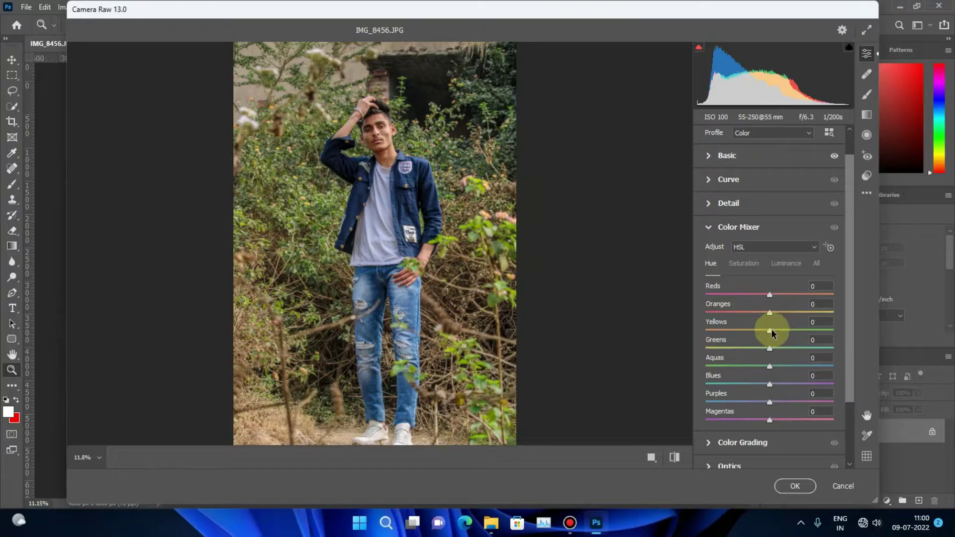
{"action": "left_click", "coordinate": [770, 331]}
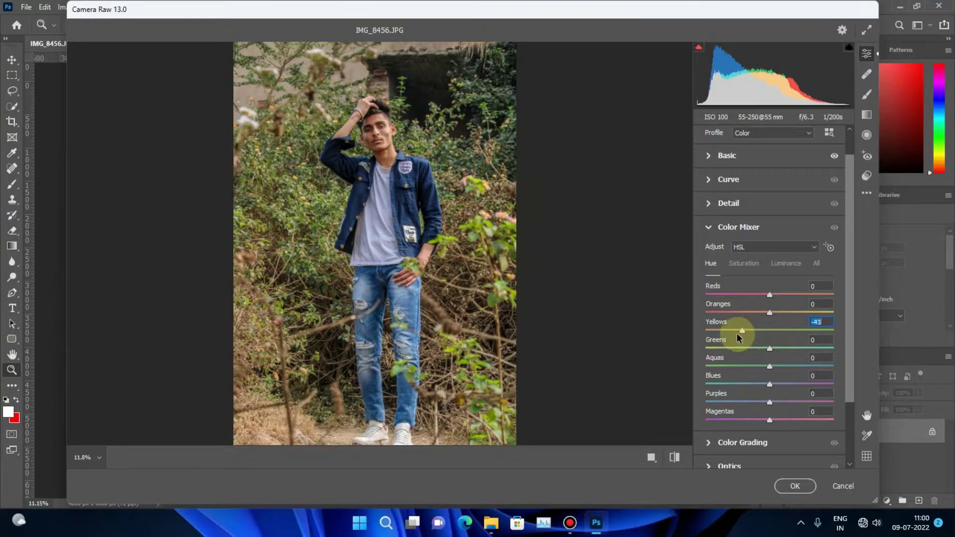
{"action": "left_click_drag", "start_coordinate": [738, 336], "coordinate": [718, 333]}
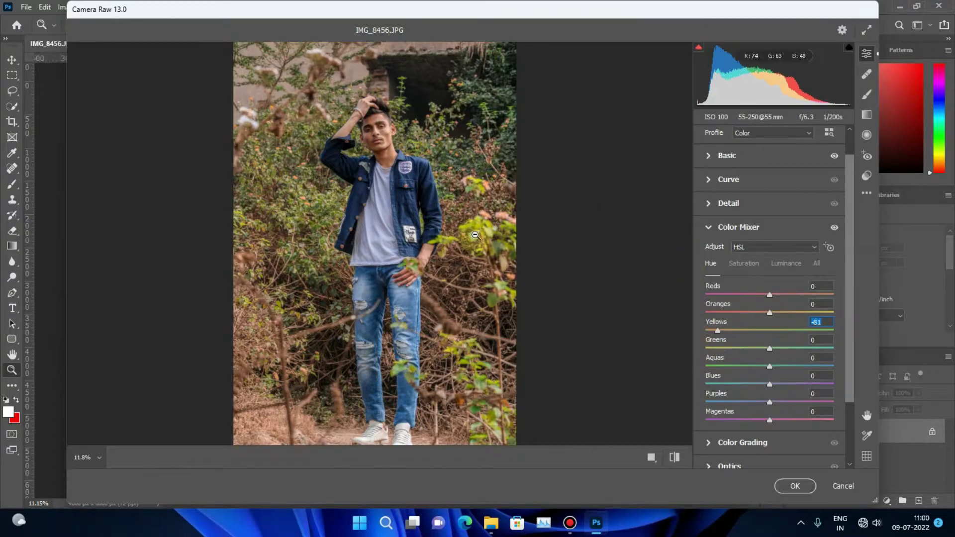
{"action": "left_click_drag", "start_coordinate": [772, 351], "coordinate": [684, 344]}
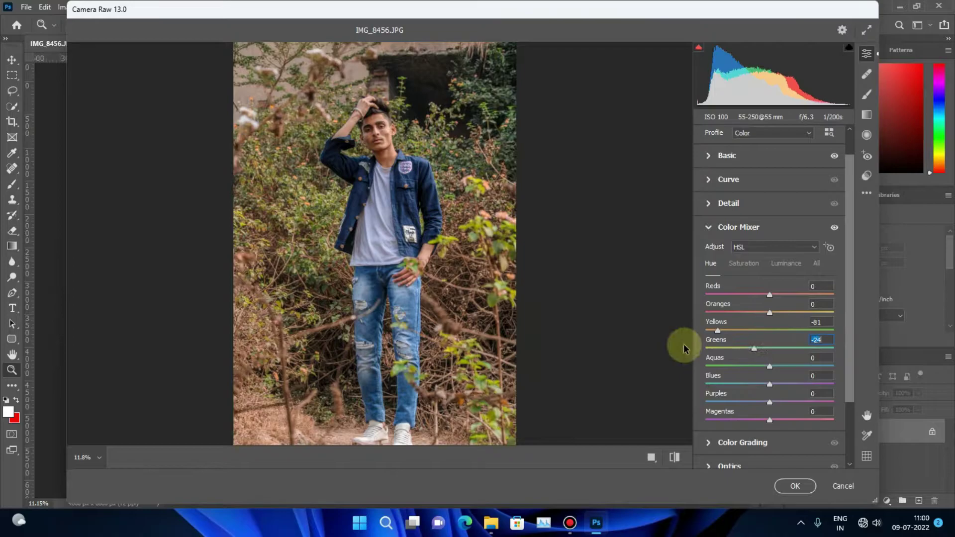
{"action": "mouse_move", "coordinate": [501, 287]}
{"action": "left_mouse_down"}
{"action": "mouse_move", "coordinate": [561, 303]}
{"action": "mouse_move", "coordinate": [512, 324]}
{"action": "left_mouse_up"}
{"action": "right_click", "coordinate": [499, 229]}
{"action": "left_click", "coordinate": [547, 149]}
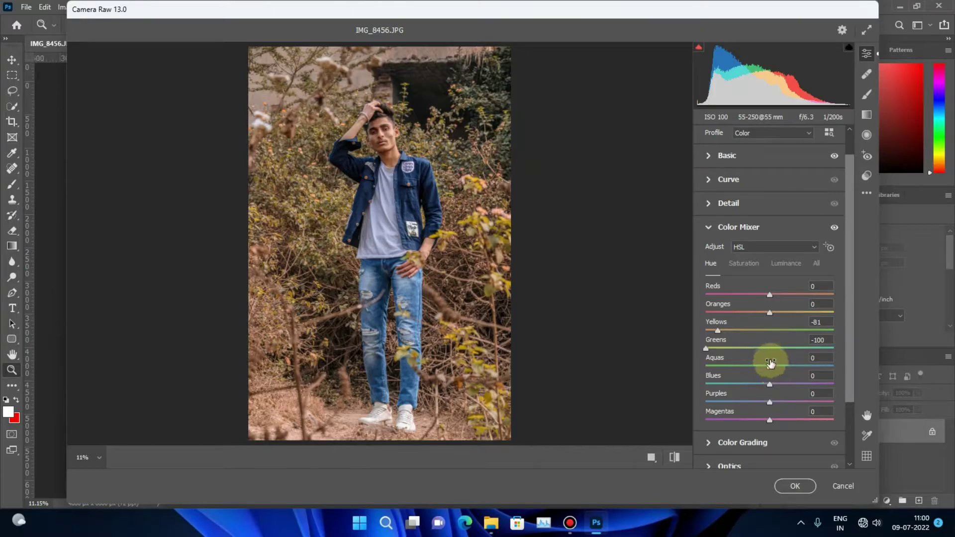
Shift Aquas hue to -100, Blues to -46 and Purples to +48.
{"action": "left_click_drag", "start_coordinate": [771, 367], "coordinate": [706, 366]}
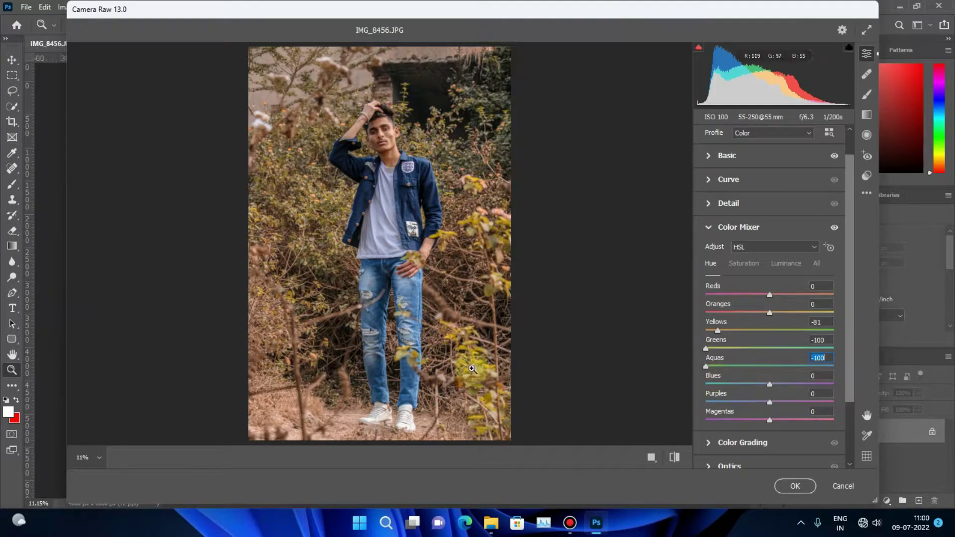
{"action": "left_click_drag", "start_coordinate": [411, 370], "coordinate": [381, 284]}
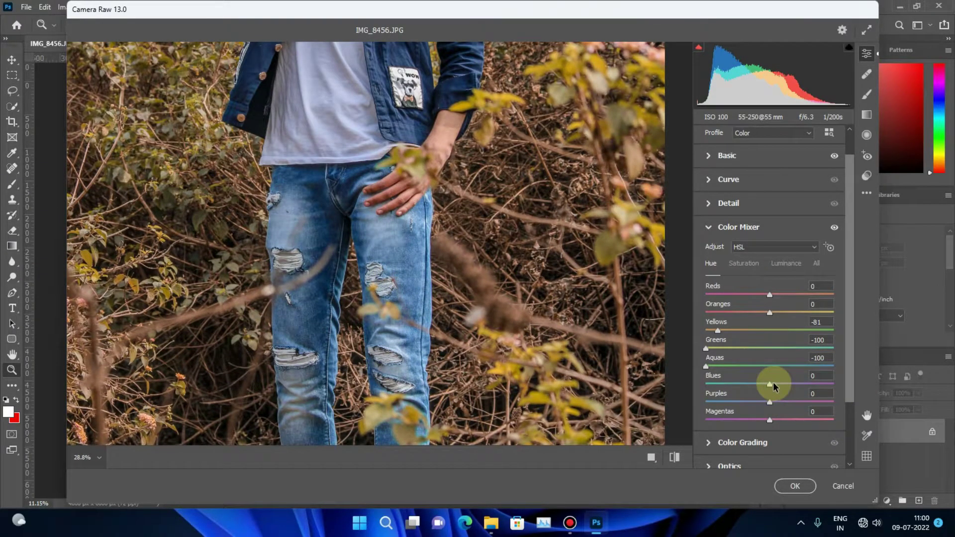
{"action": "left_click_drag", "start_coordinate": [773, 382], "coordinate": [755, 383]}
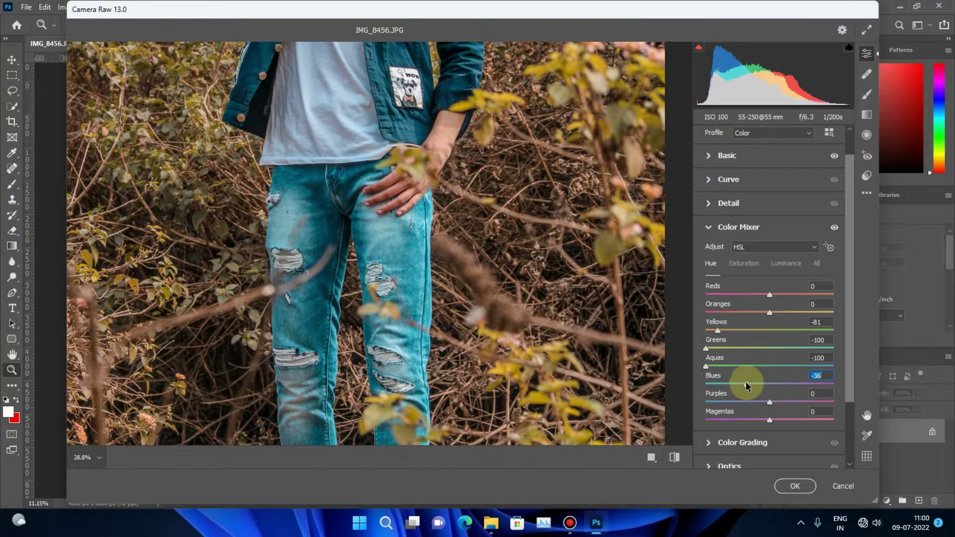
{"action": "scroll", "coordinate": [437, 298], "scroll_direction": "up", "scroll_amount": 3}
{"action": "left_click", "coordinate": [745, 384]}
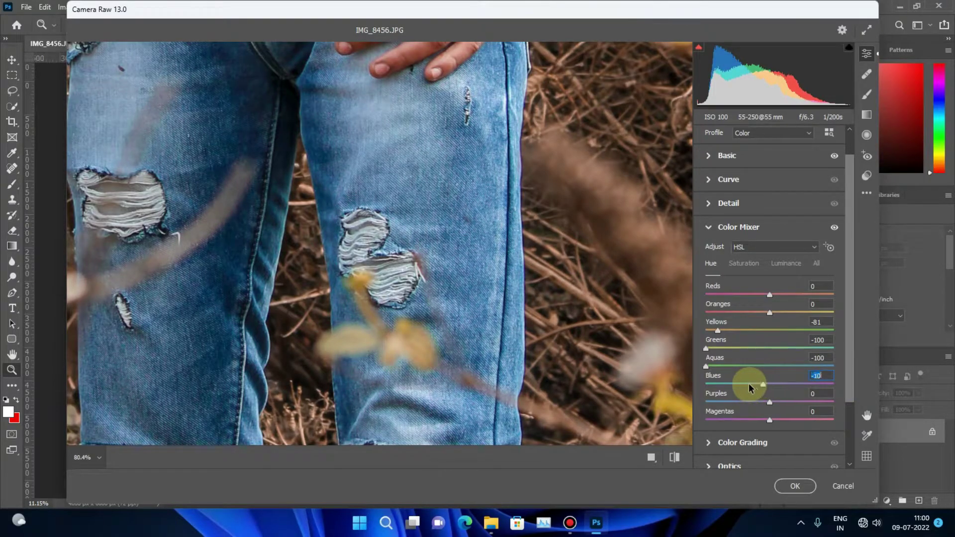
{"action": "left_click_drag", "start_coordinate": [745, 385], "coordinate": [741, 384]}
{"action": "right_click", "coordinate": [540, 303]}
{"action": "left_click", "coordinate": [612, 239]}
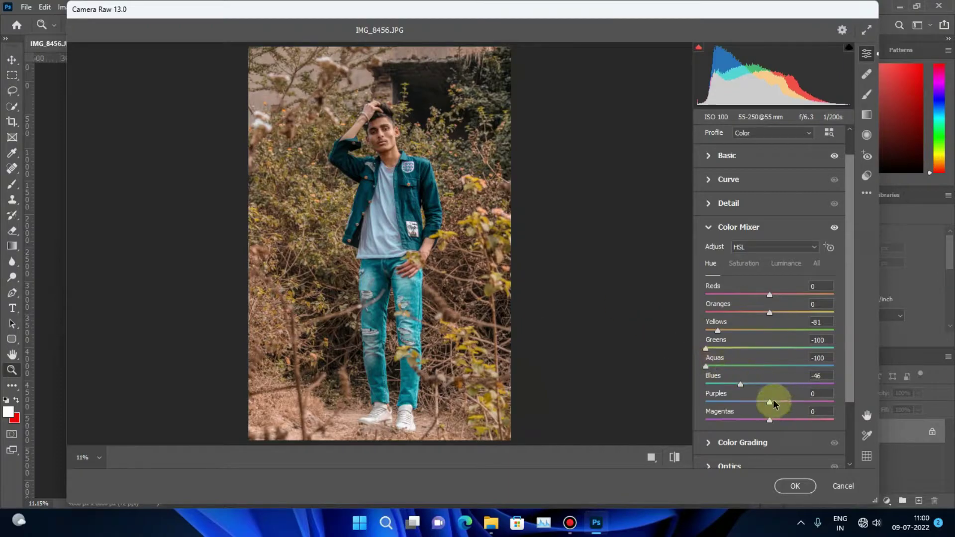
{"action": "mouse_move", "coordinate": [769, 402]}
{"action": "left_mouse_down"}
{"action": "mouse_move", "coordinate": [813, 401]}
{"action": "mouse_move", "coordinate": [775, 400]}
{"action": "left_mouse_up"}
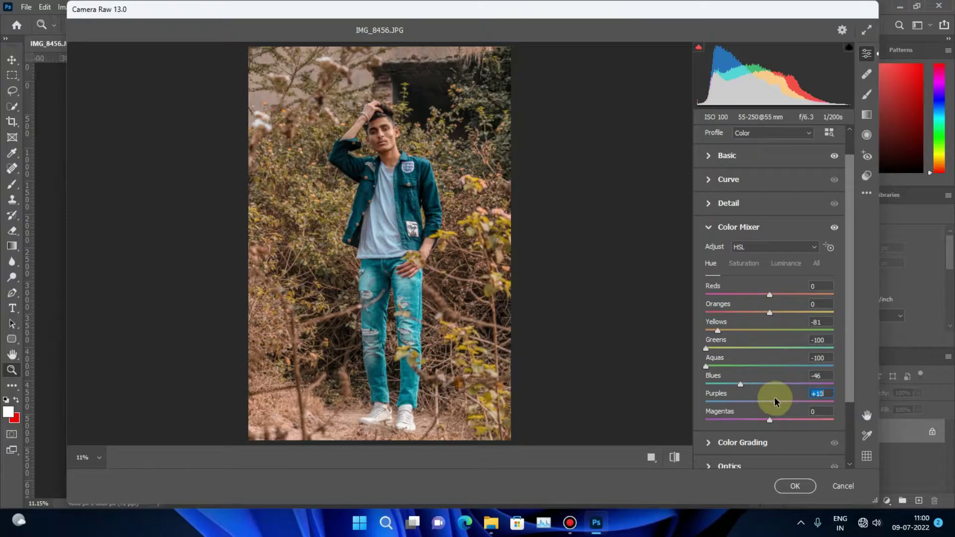
{"action": "left_click", "coordinate": [747, 264]}
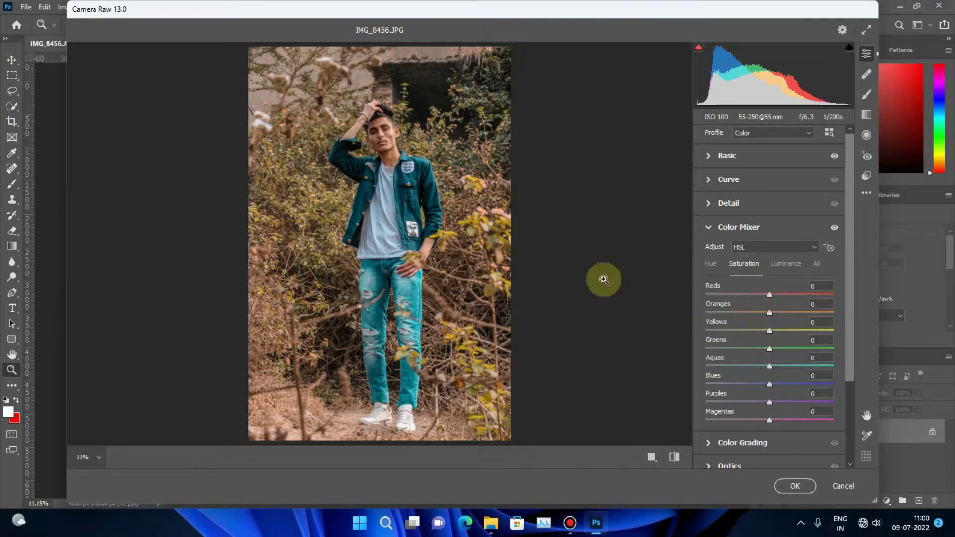
Boost saturation of Yellows to +63, Greens to +36 and Blues to +55.
{"action": "left_click", "coordinate": [770, 332]}
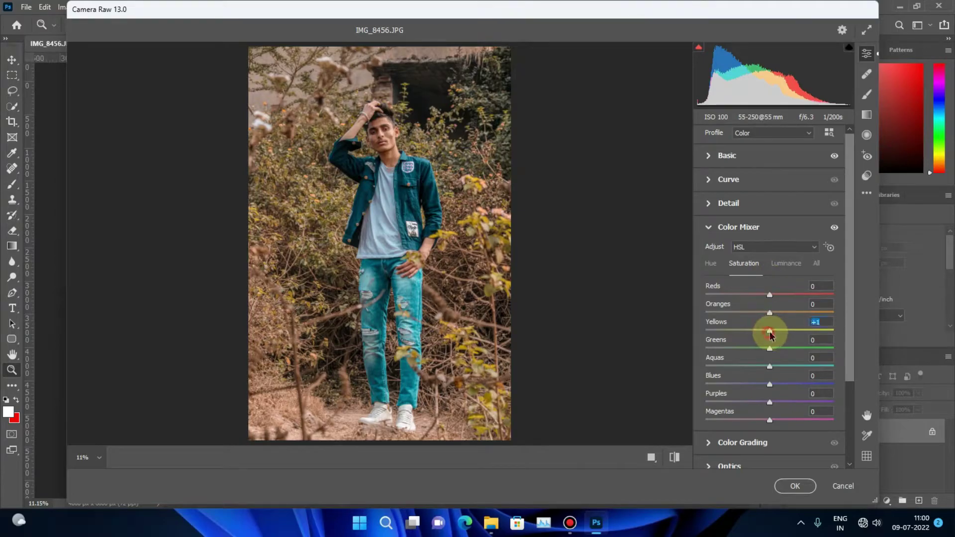
{"action": "left_click_drag", "start_coordinate": [770, 333], "coordinate": [780, 335]}
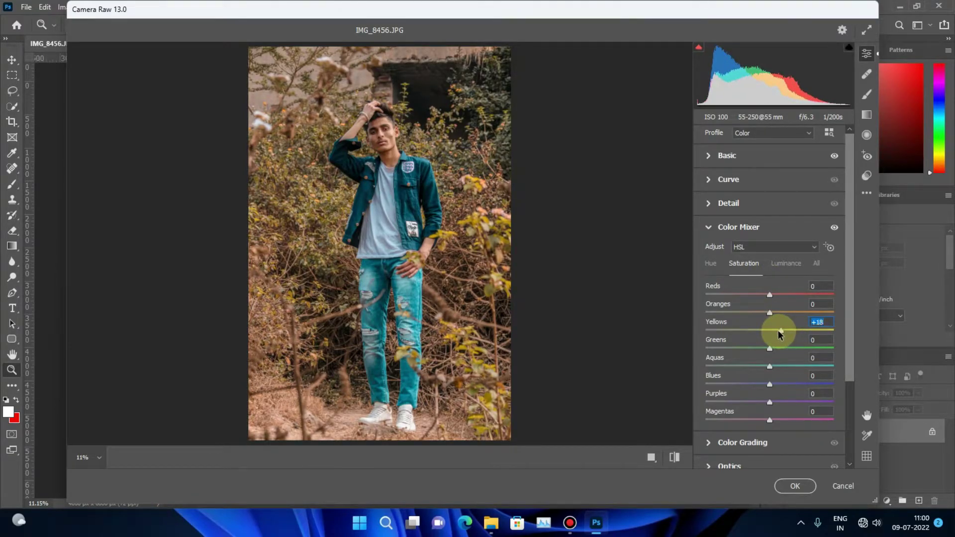
{"action": "mouse_move", "coordinate": [780, 335]}
{"action": "left_mouse_down"}
{"action": "mouse_move", "coordinate": [802, 343]}
{"action": "mouse_move", "coordinate": [810, 331]}
{"action": "mouse_move", "coordinate": [792, 354]}
{"action": "left_mouse_up"}
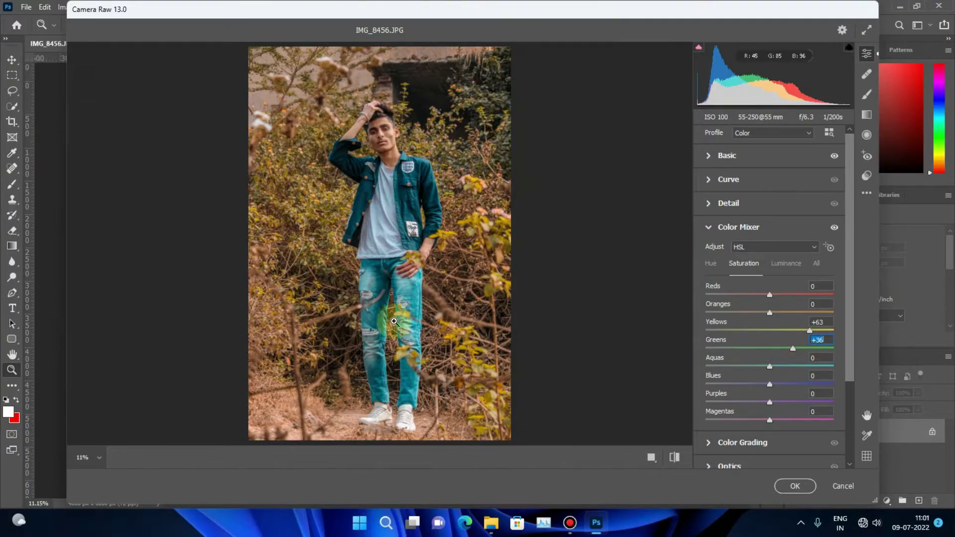
{"action": "left_click", "coordinate": [436, 341]}
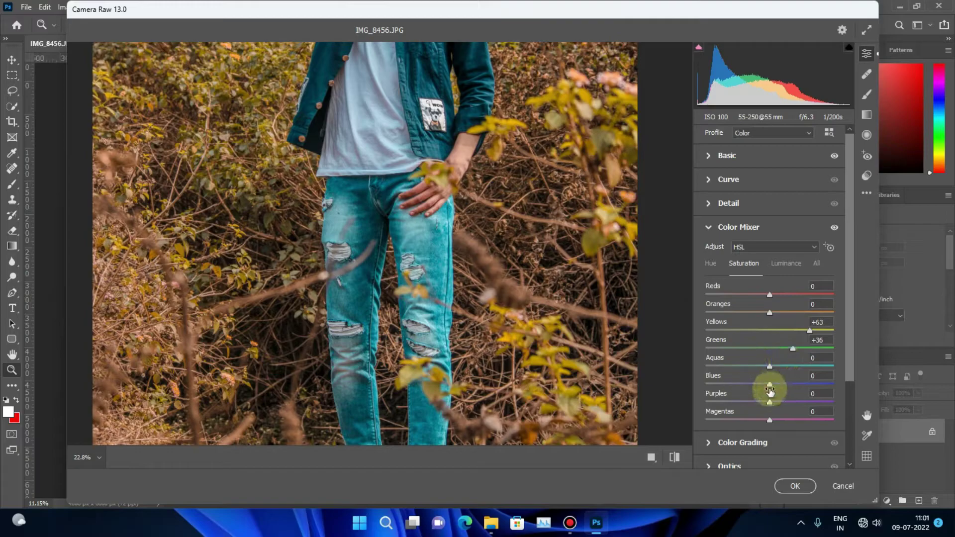
{"action": "key", "text": "shift+Up"}
{"action": "key", "text": "shift+Up"}
{"action": "key", "text": "shift+Up"}
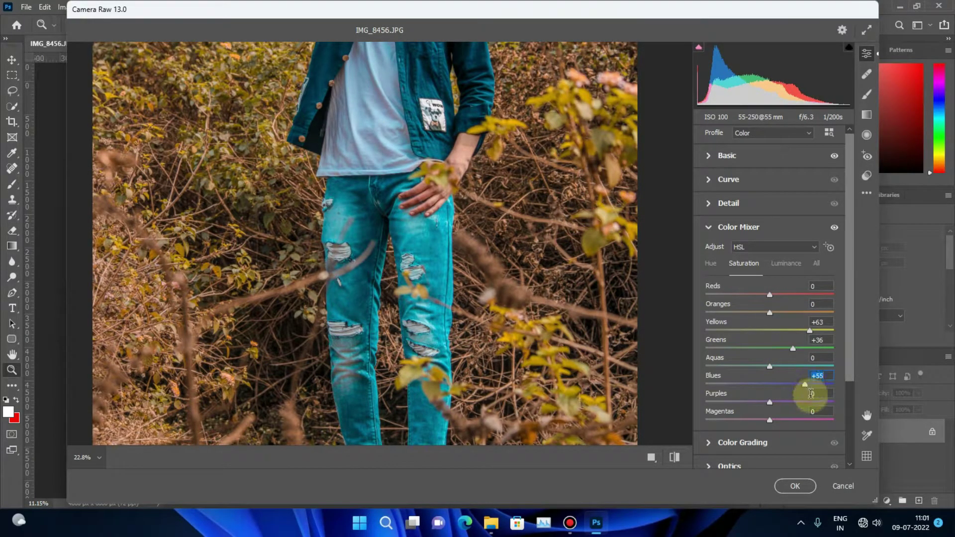
{"action": "scroll", "coordinate": [341, 226], "scroll_direction": "up", "scroll_amount": 5}
{"action": "left_click_drag", "start_coordinate": [383, 222], "coordinate": [797, 320]}
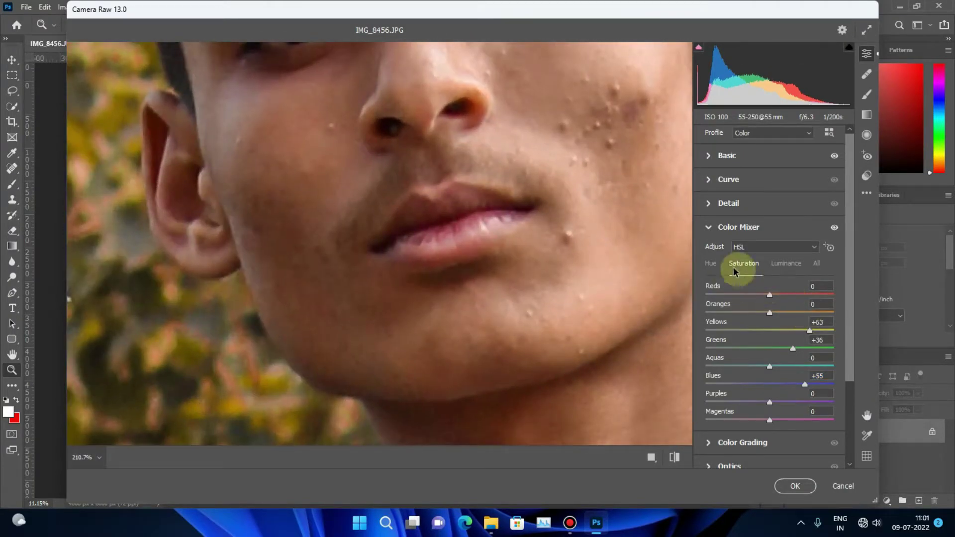
Set Reds saturation to +12 and return Oranges saturation to 0.
{"action": "left_click", "coordinate": [711, 263]}
{"action": "key", "text": "ctrl+alt+shift+s"}
{"action": "mouse_move", "coordinate": [783, 297]}
{"action": "left_mouse_down"}
{"action": "mouse_move", "coordinate": [831, 297]}
{"action": "mouse_move", "coordinate": [772, 310]}
{"action": "left_mouse_up"}
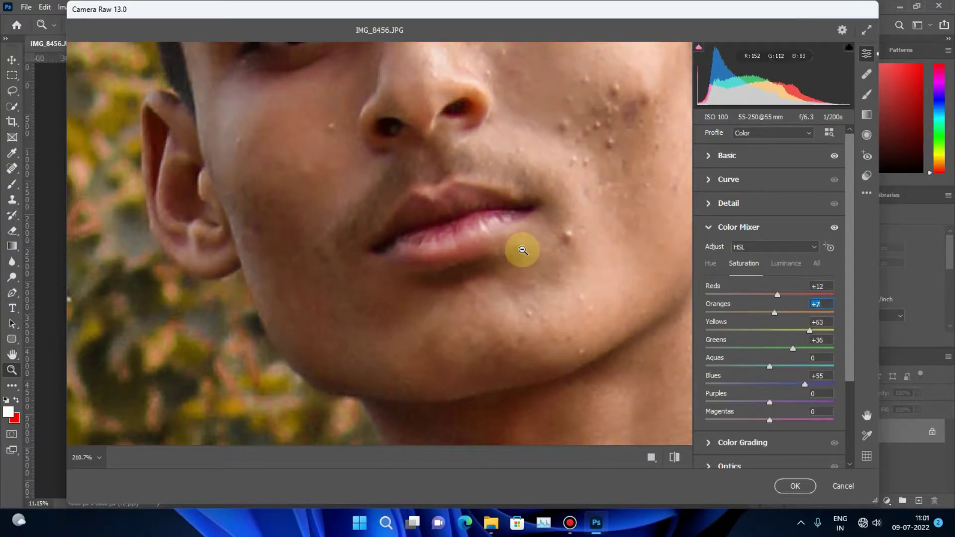
{"action": "left_click", "coordinate": [546, 264], "text": "alt"}
{"action": "mouse_move", "coordinate": [774, 313]}
{"action": "left_mouse_down"}
{"action": "mouse_move", "coordinate": [829, 313]}
{"action": "mouse_move", "coordinate": [770, 318]}
{"action": "mouse_move", "coordinate": [778, 294]}
{"action": "left_mouse_up"}
{"action": "left_click", "coordinate": [777, 295]}
{"action": "mouse_move", "coordinate": [551, 254]}
{"action": "left_mouse_down"}
{"action": "mouse_move", "coordinate": [587, 239]}
{"action": "mouse_move", "coordinate": [560, 244]}
{"action": "left_mouse_up"}
On the Luminance tab, lighten Reds to +12 to brighten the lips.
{"action": "left_click", "coordinate": [786, 264]}
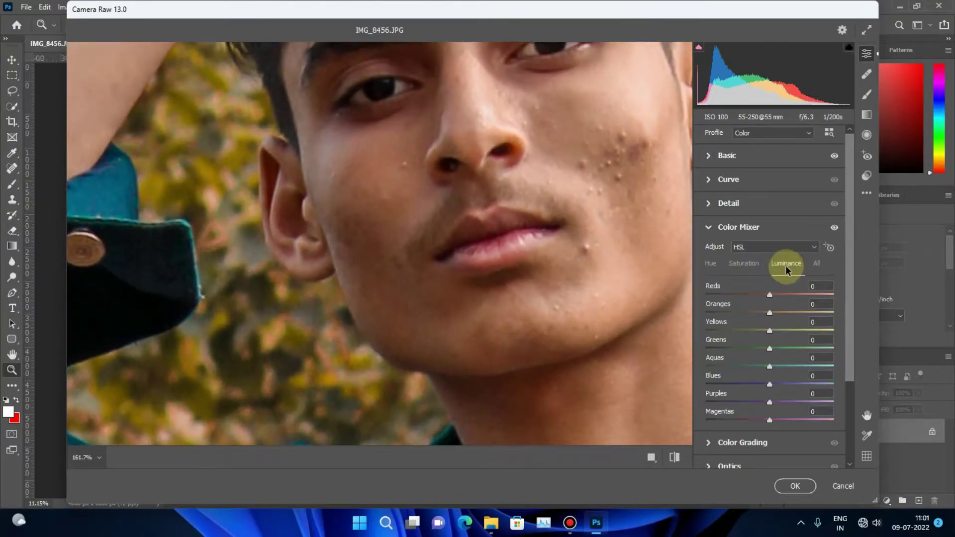
{"action": "right_click", "coordinate": [313, 278]}
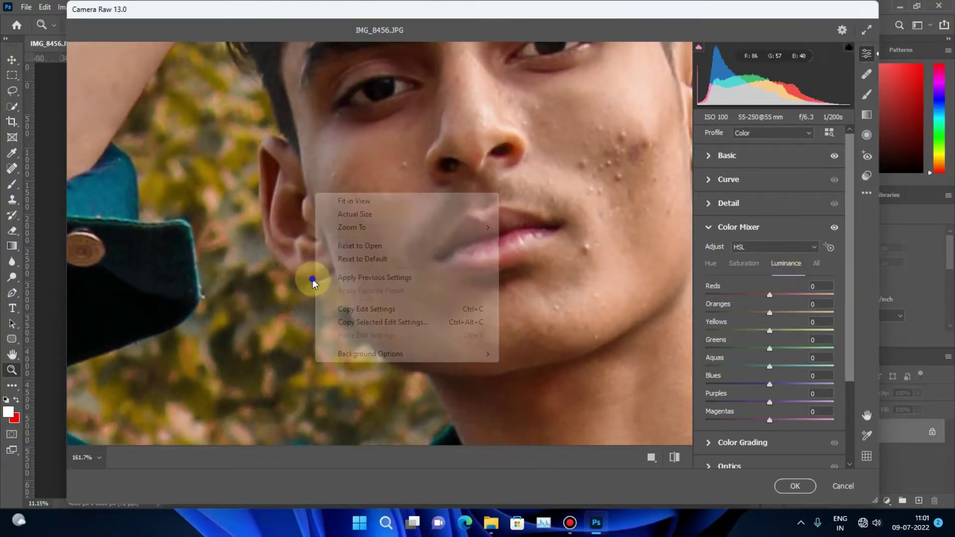
{"action": "left_click", "coordinate": [362, 202]}
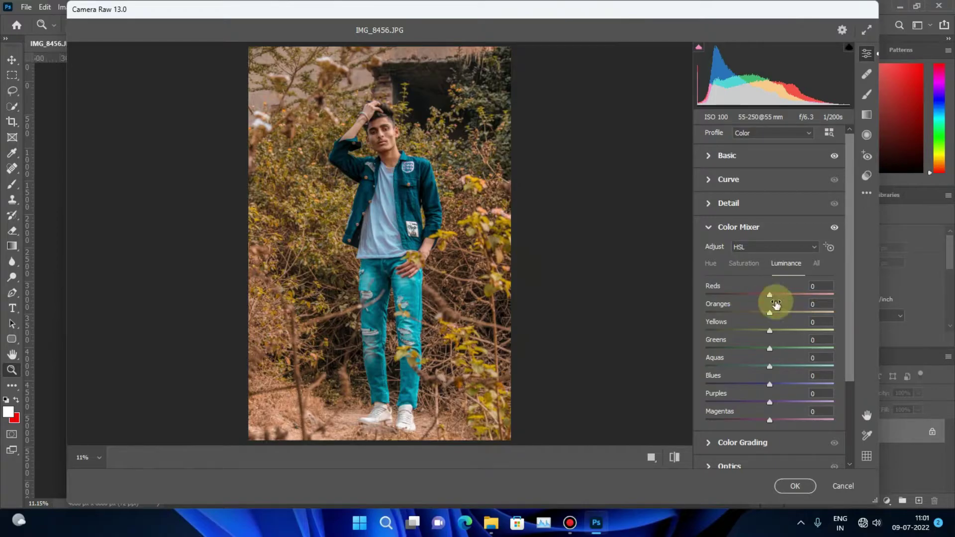
{"action": "left_click_drag", "start_coordinate": [386, 137], "coordinate": [522, 193]}
{"action": "left_click", "coordinate": [390, 207]}
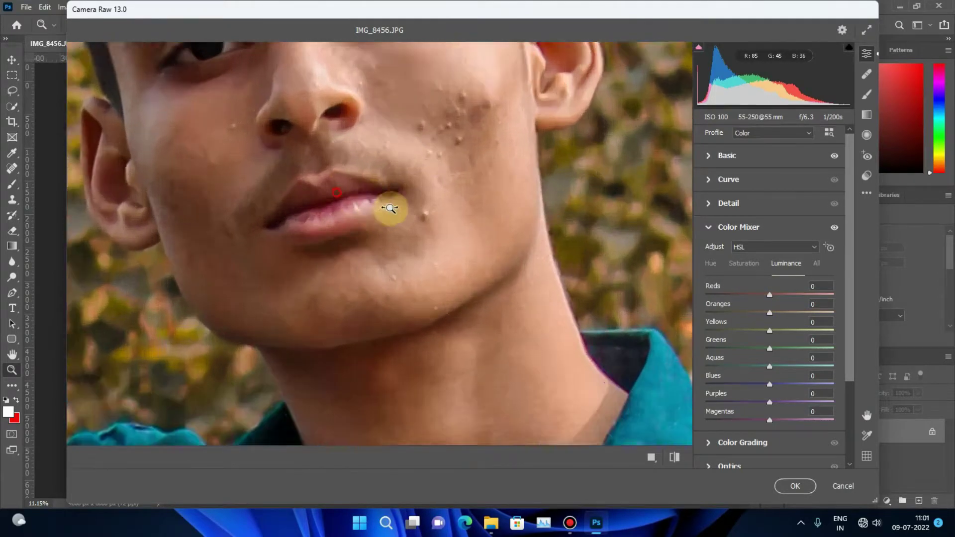
{"action": "mouse_move", "coordinate": [771, 298]}
{"action": "left_mouse_down"}
{"action": "mouse_move", "coordinate": [792, 307]}
{"action": "mouse_move", "coordinate": [778, 304]}
{"action": "left_mouse_up"}
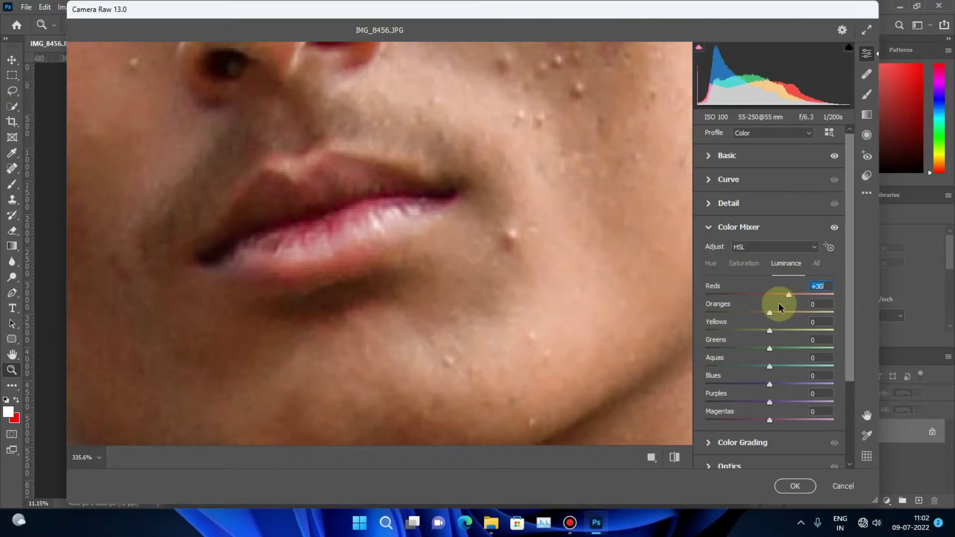
{"action": "right_click", "coordinate": [497, 157]}
{"action": "left_click", "coordinate": [551, 163]}
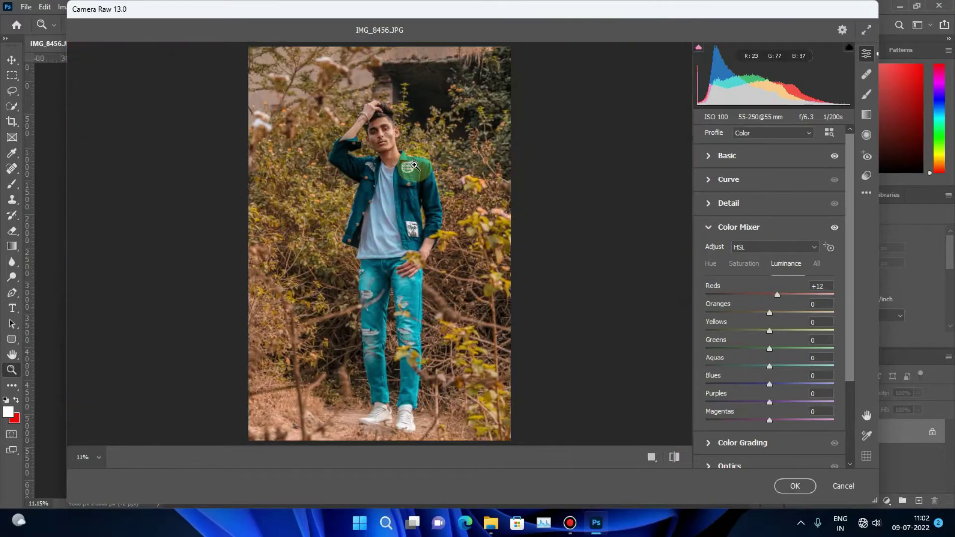
{"action": "left_click_drag", "start_coordinate": [463, 164], "coordinate": [479, 187]}
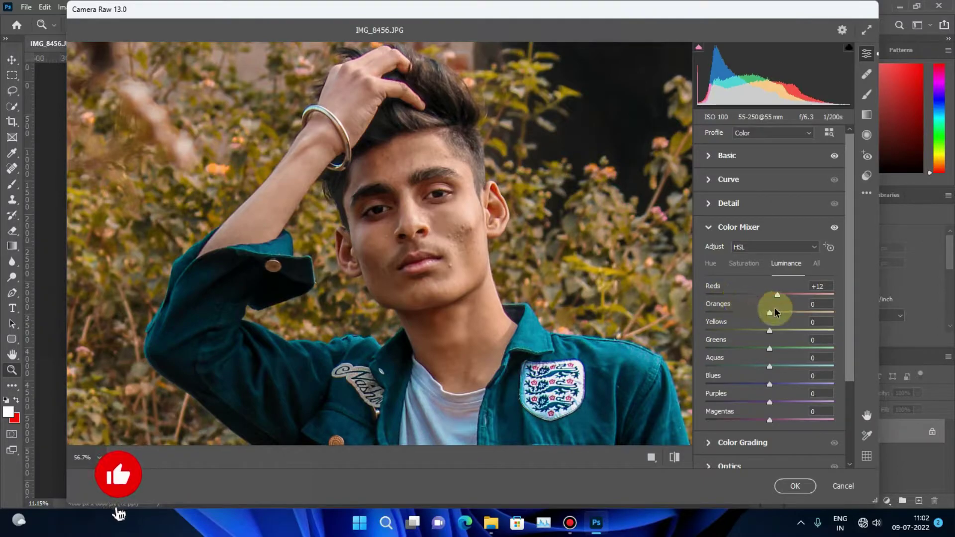
Lighten Oranges luminance to +42, trying Yellows and Blues but leaving them at 0.
{"action": "left_click_drag", "start_coordinate": [770, 313], "coordinate": [815, 312]}
{"action": "left_click", "coordinate": [798, 312]}
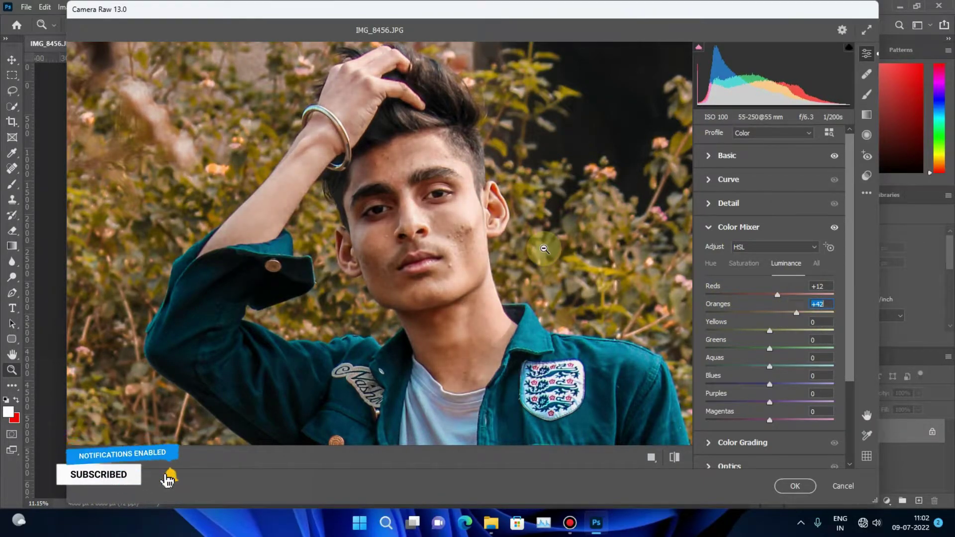
{"action": "right_click", "coordinate": [481, 143]}
{"action": "left_click", "coordinate": [558, 149]}
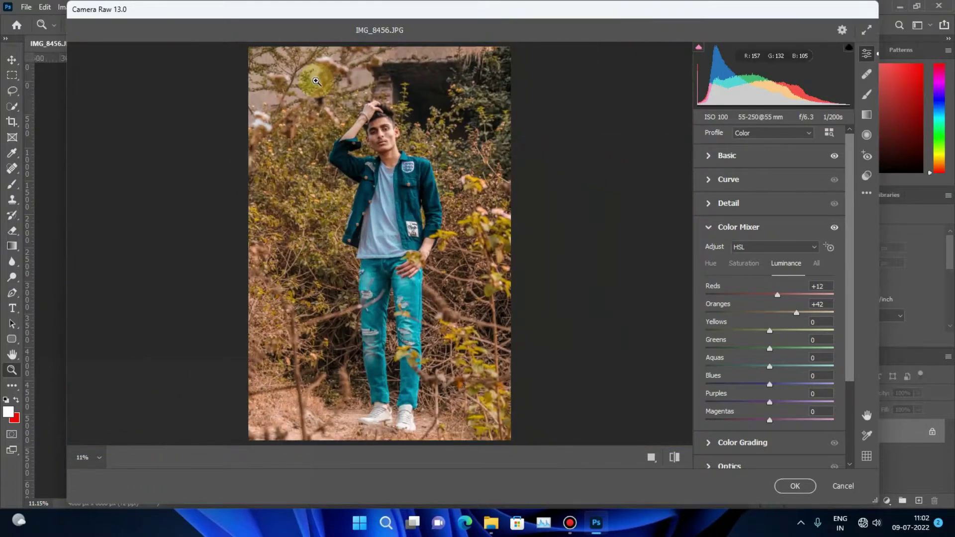
{"action": "left_click_drag", "start_coordinate": [378, 135], "coordinate": [367, 198]}
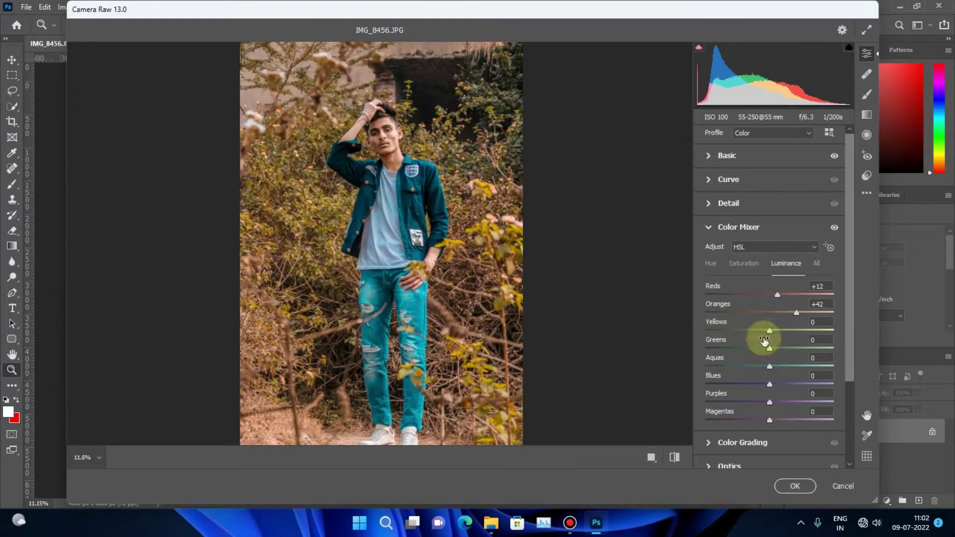
{"action": "left_click", "coordinate": [770, 331]}
{"action": "mouse_move", "coordinate": [796, 327]}
{"action": "left_mouse_down"}
{"action": "mouse_move", "coordinate": [860, 327]}
{"action": "mouse_move", "coordinate": [772, 330]}
{"action": "left_mouse_up"}
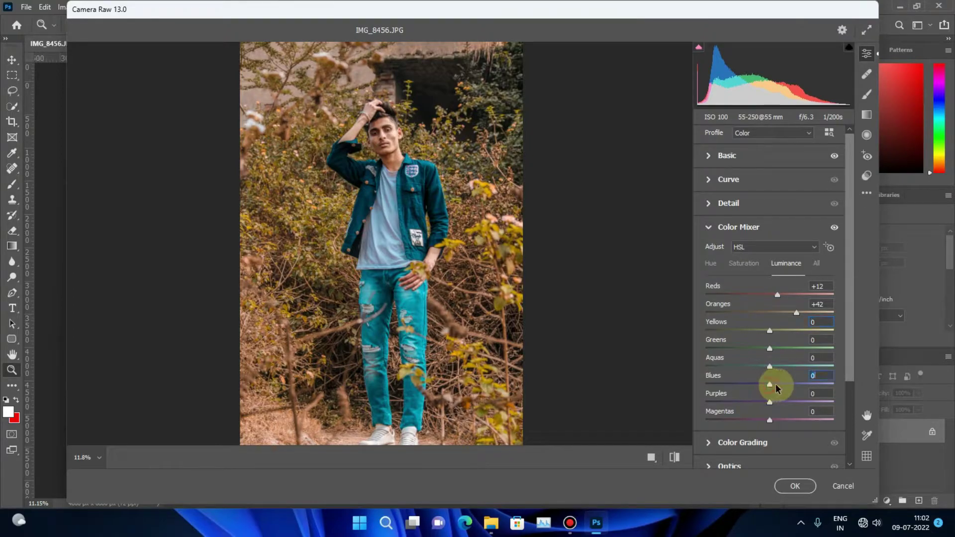
{"action": "left_click_drag", "start_coordinate": [770, 384], "coordinate": [789, 384]}
{"action": "left_click_drag", "start_coordinate": [851, 380], "coordinate": [841, 381]}
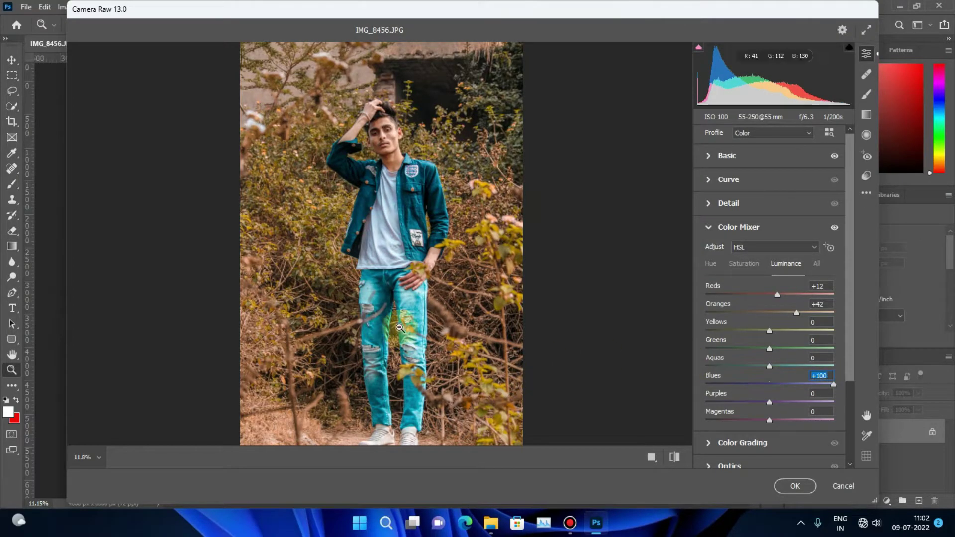
{"action": "left_click", "coordinate": [771, 384]}
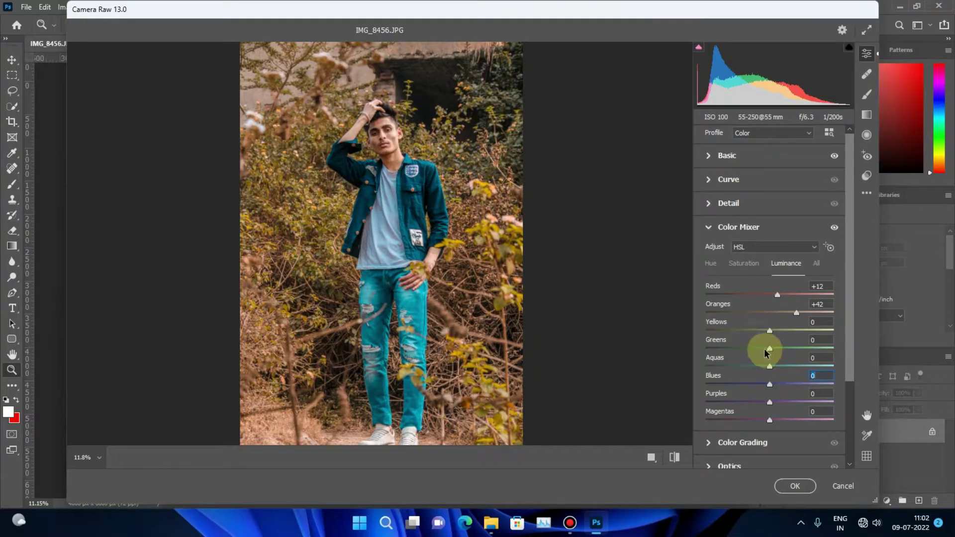
Set a -71 vignette in Camera Raw's lens optics settings.
{"action": "scroll", "coordinate": [747, 363], "scroll_direction": "down", "scroll_amount": 2}
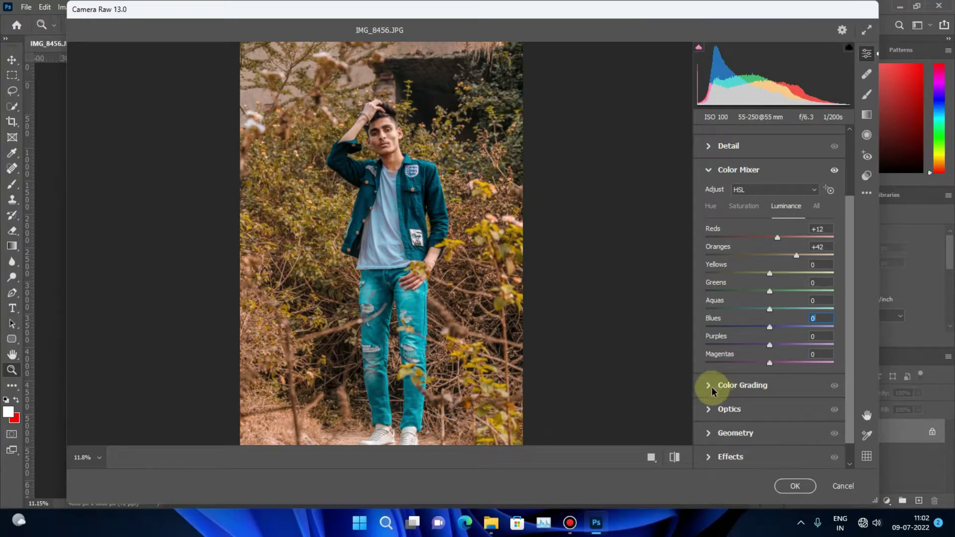
{"action": "scroll", "coordinate": [713, 386], "scroll_direction": "down", "scroll_amount": 1}
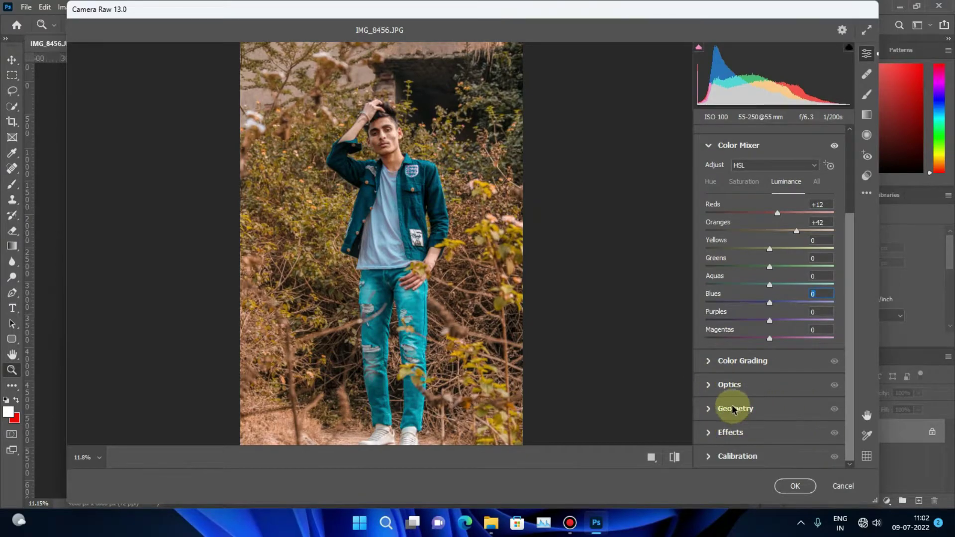
{"action": "left_click", "coordinate": [710, 385]}
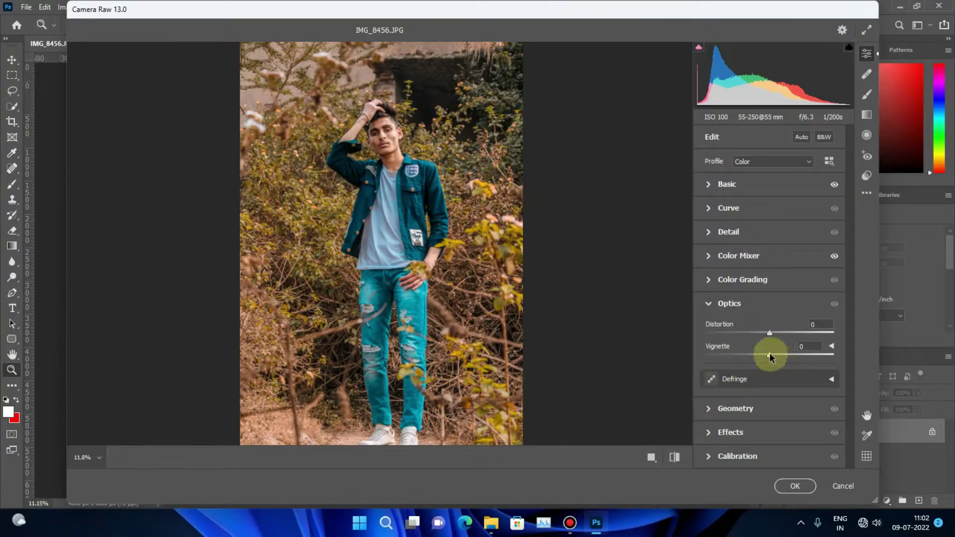
{"action": "left_click_drag", "start_coordinate": [770, 353], "coordinate": [724, 356]}
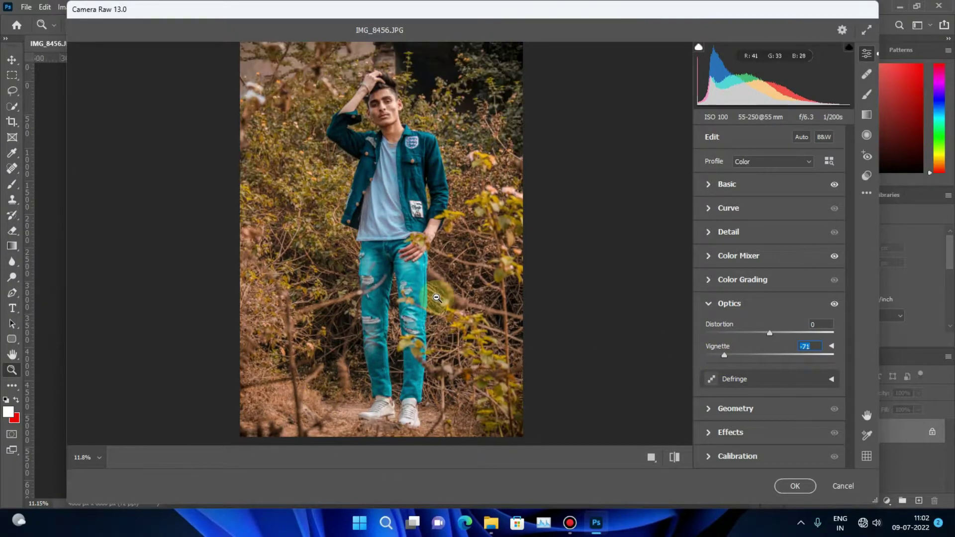
Zoom the preview in on the man's face and apply the Camera Raw filter.
{"action": "left_click", "coordinate": [450, 229]}
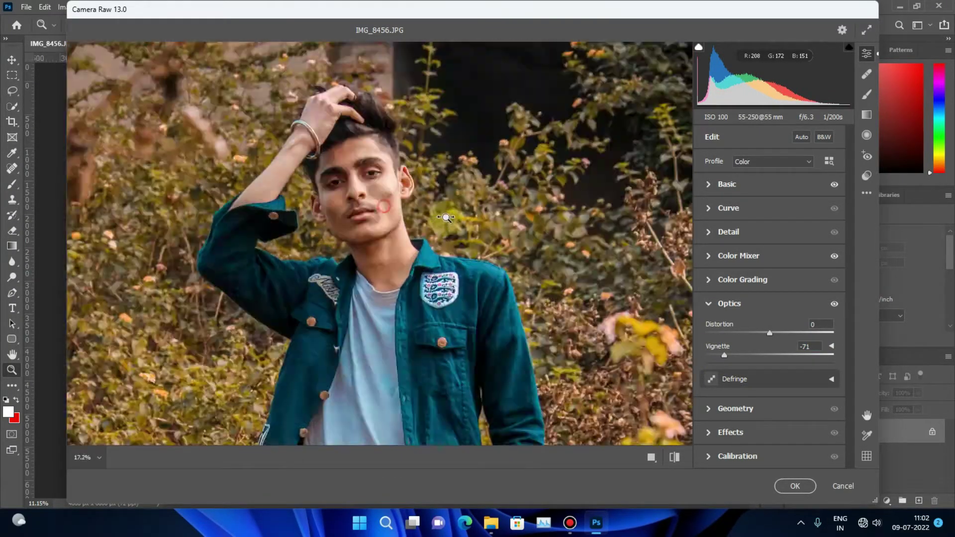
{"action": "left_click", "coordinate": [446, 218], "text": "alt"}
{"action": "left_click", "coordinate": [794, 486]}
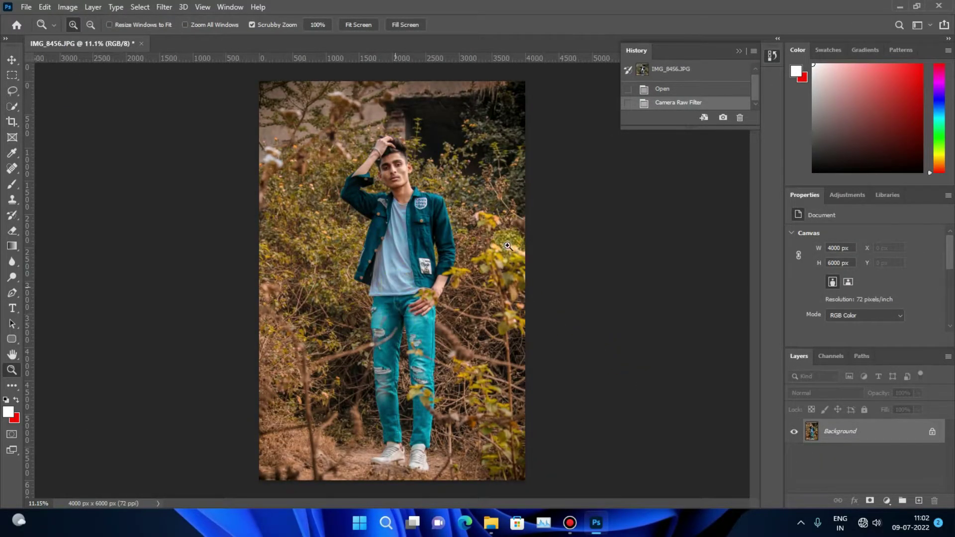
{"action": "mouse_move", "coordinate": [384, 145]}
{"action": "left_mouse_down"}
{"action": "mouse_move", "coordinate": [470, 156]}
{"action": "mouse_move", "coordinate": [448, 154]}
{"action": "mouse_move", "coordinate": [469, 169]}
{"action": "left_mouse_up"}
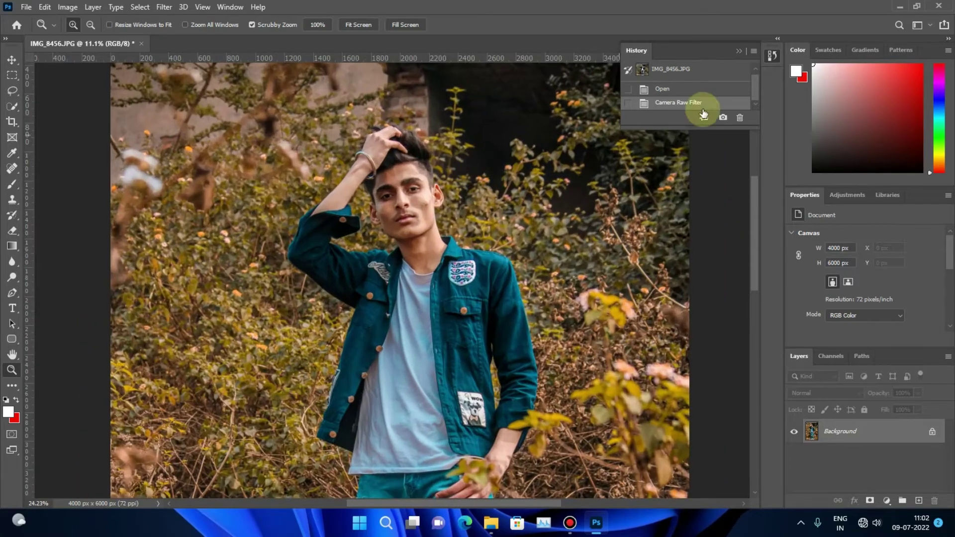
{"action": "left_click", "coordinate": [707, 75]}
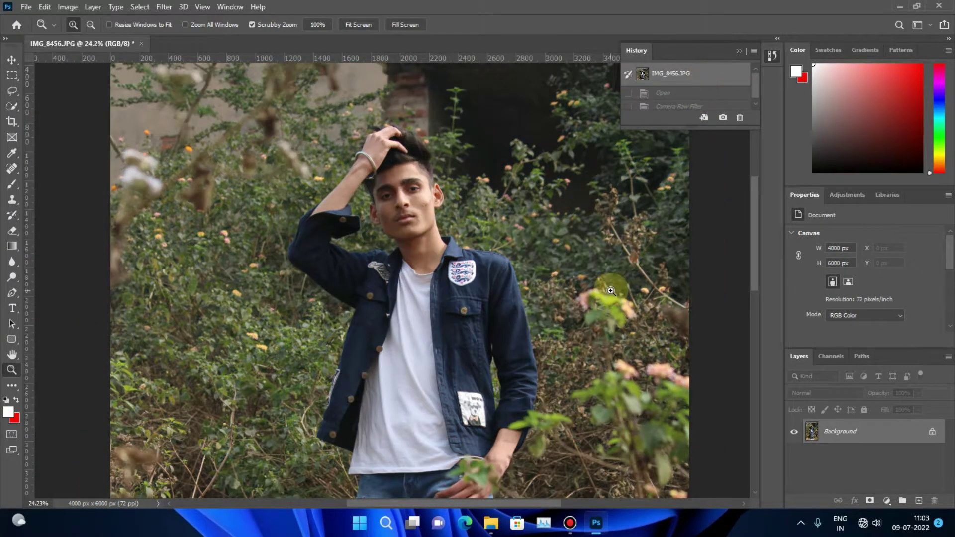
{"action": "left_click", "coordinate": [673, 102]}
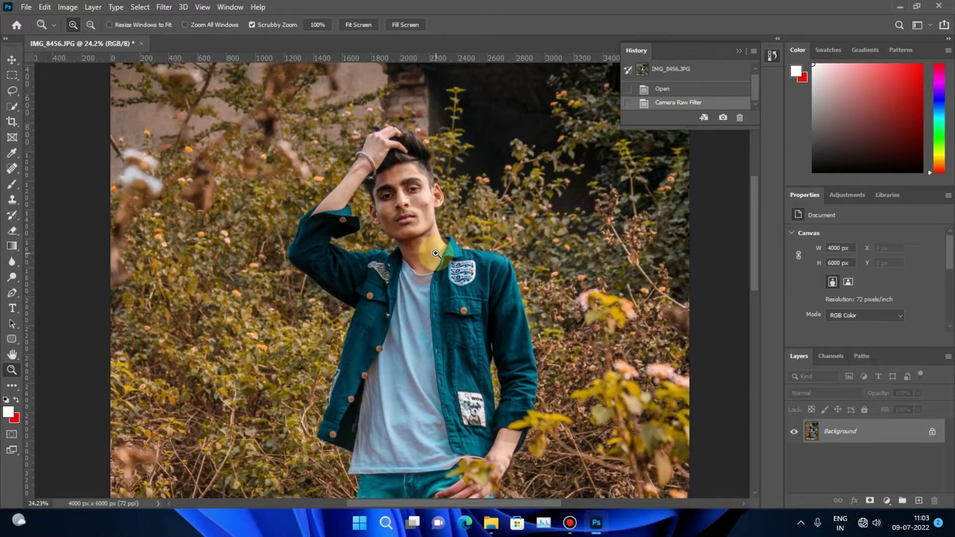
{"action": "left_click_drag", "start_coordinate": [435, 232], "coordinate": [381, 262]}
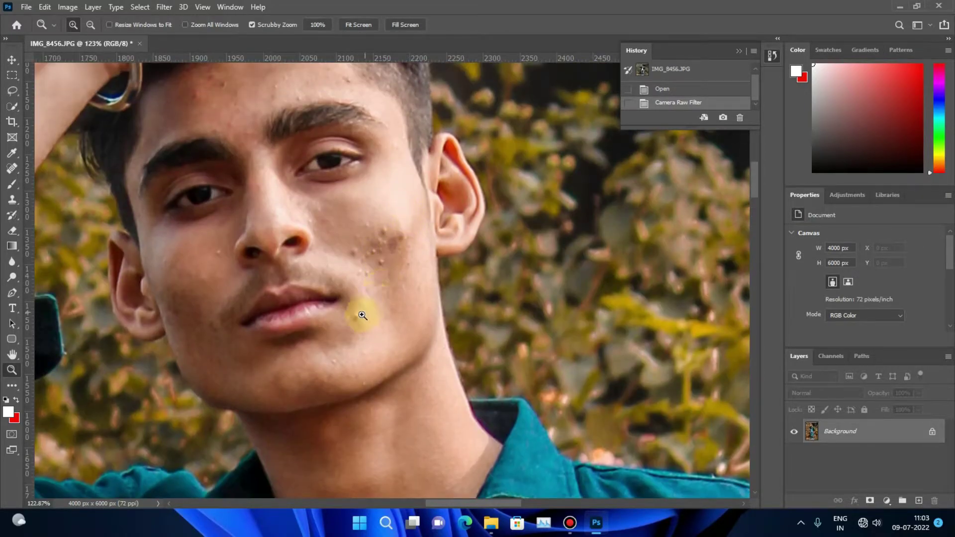
{"action": "scroll", "coordinate": [261, 172], "scroll_direction": "up", "scroll_amount": 2}
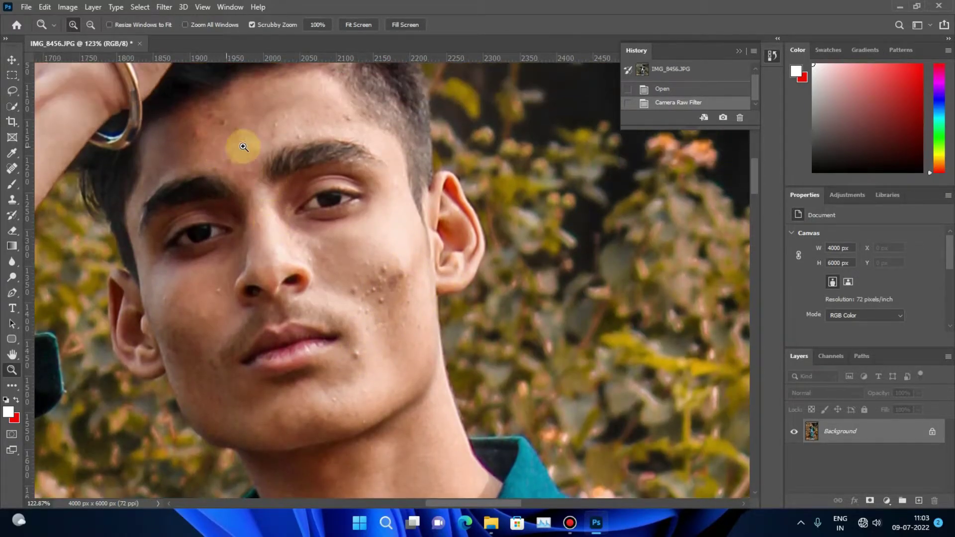
{"action": "left_click_drag", "start_coordinate": [544, 327], "coordinate": [476, 413]}
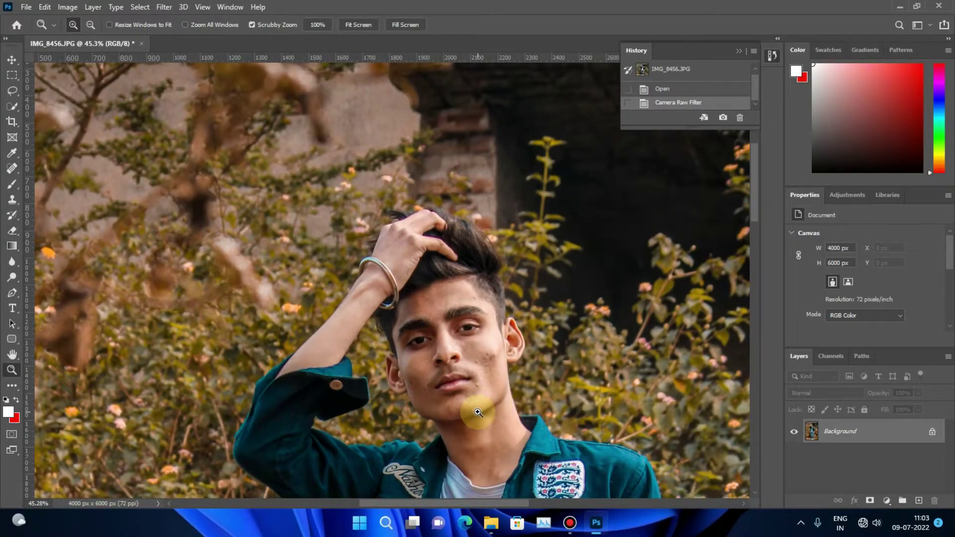
{"action": "scroll", "coordinate": [629, 359], "scroll_direction": "down", "scroll_amount": 5}
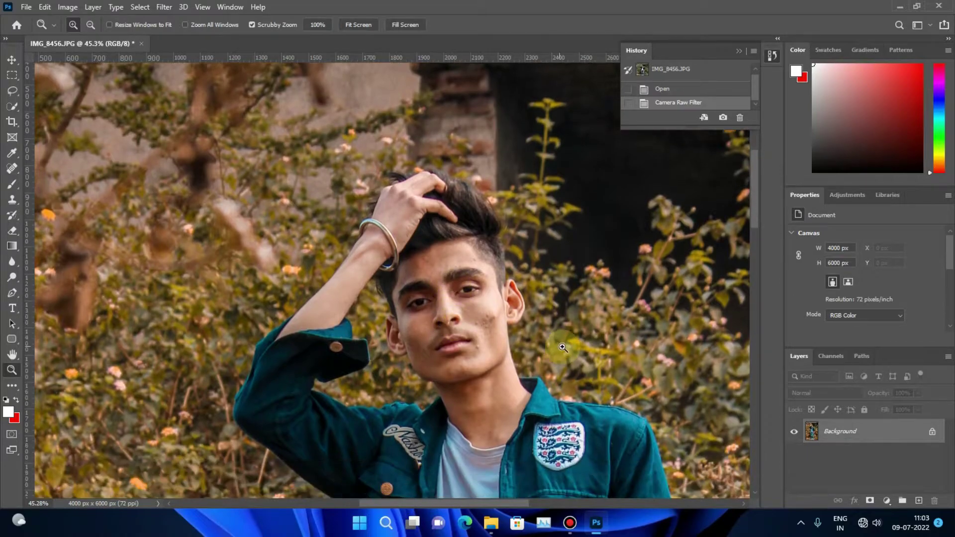
{"action": "scroll", "coordinate": [487, 266], "scroll_direction": "up", "scroll_amount": 5}
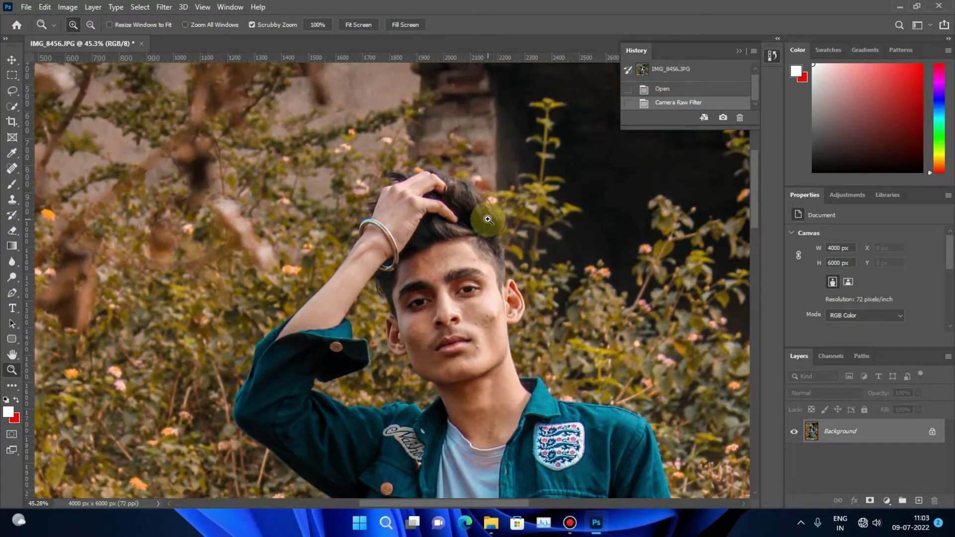
{"action": "left_click_drag", "start_coordinate": [486, 220], "coordinate": [525, 212]}
{"action": "left_click", "coordinate": [525, 212]}
{"action": "right_click", "coordinate": [518, 288]}
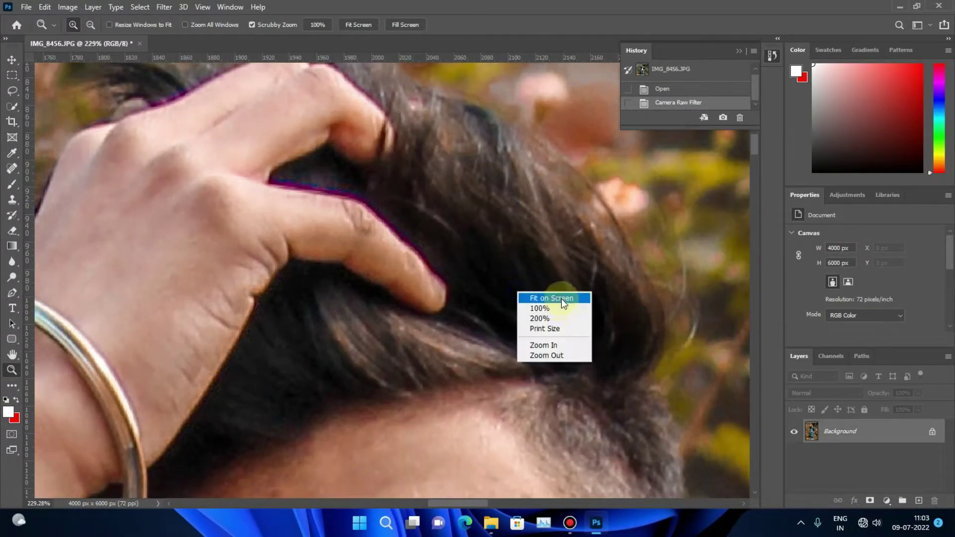
{"action": "left_click", "coordinate": [560, 297]}
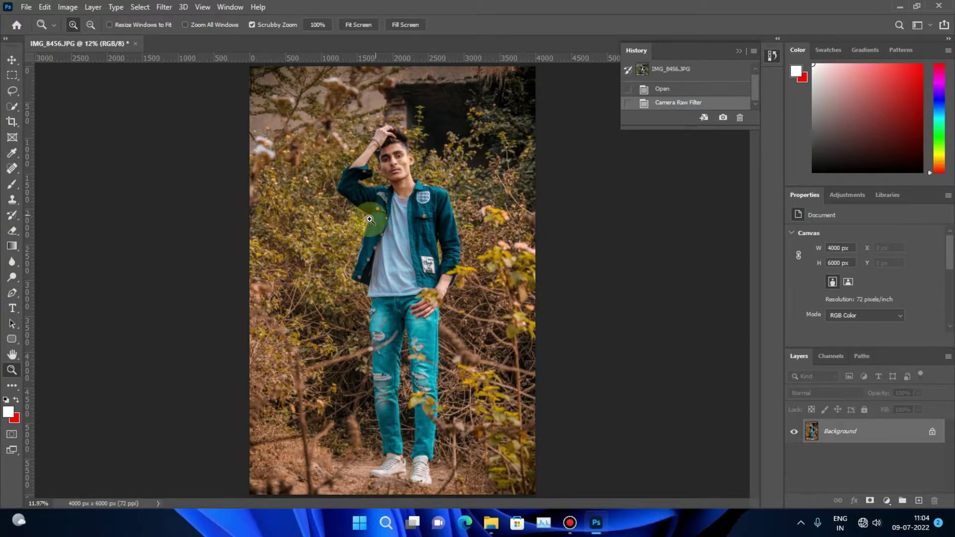
{"action": "mouse_move", "coordinate": [412, 149]}
{"action": "left_mouse_down"}
{"action": "mouse_move", "coordinate": [513, 282]}
{"action": "mouse_move", "coordinate": [423, 427]}
{"action": "left_mouse_up"}
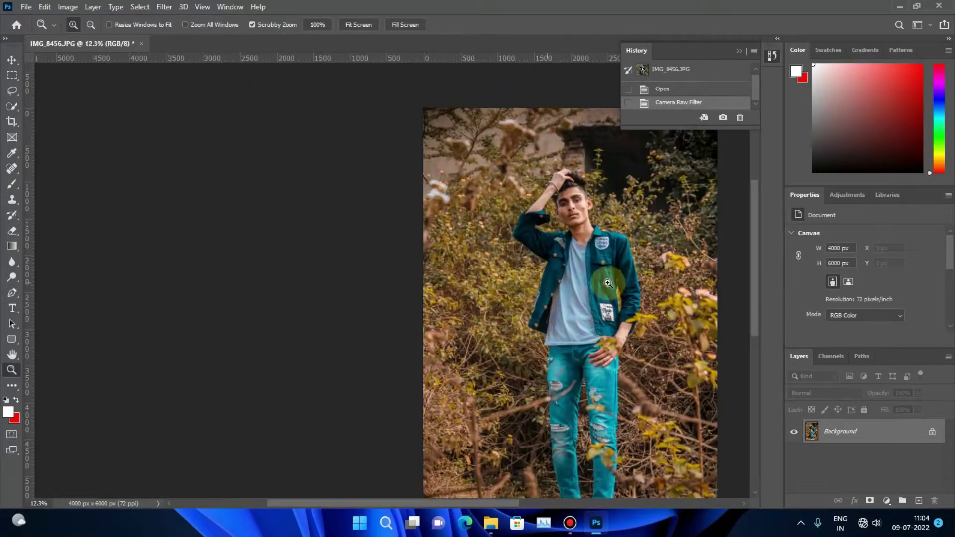
Compare original and Camera Raw History states, then open IMG_8454.JPG by dragging it onto Photoshop.
{"action": "left_click", "coordinate": [667, 70]}
{"action": "left_click", "coordinate": [663, 104]}
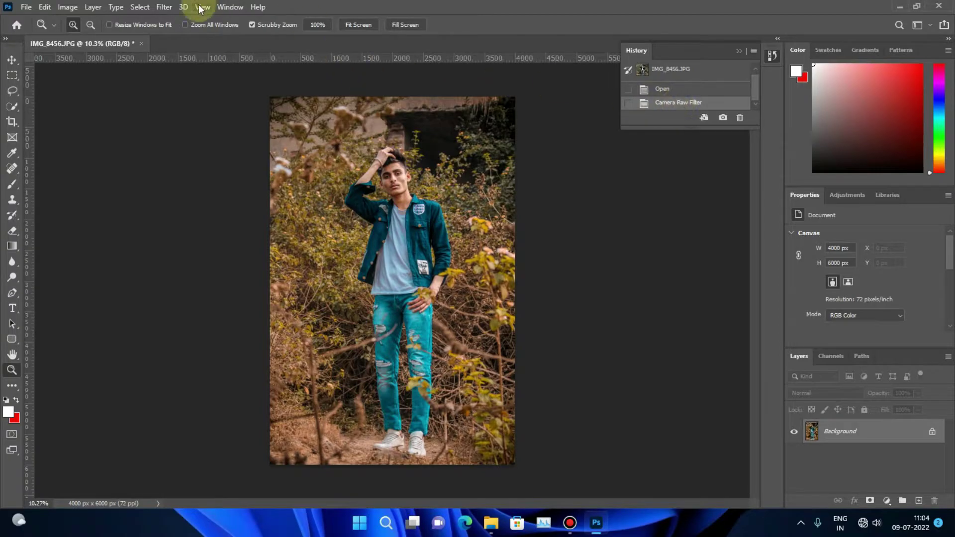
{"action": "left_click", "coordinate": [164, 7]}
{"action": "left_click", "coordinate": [402, 168]}
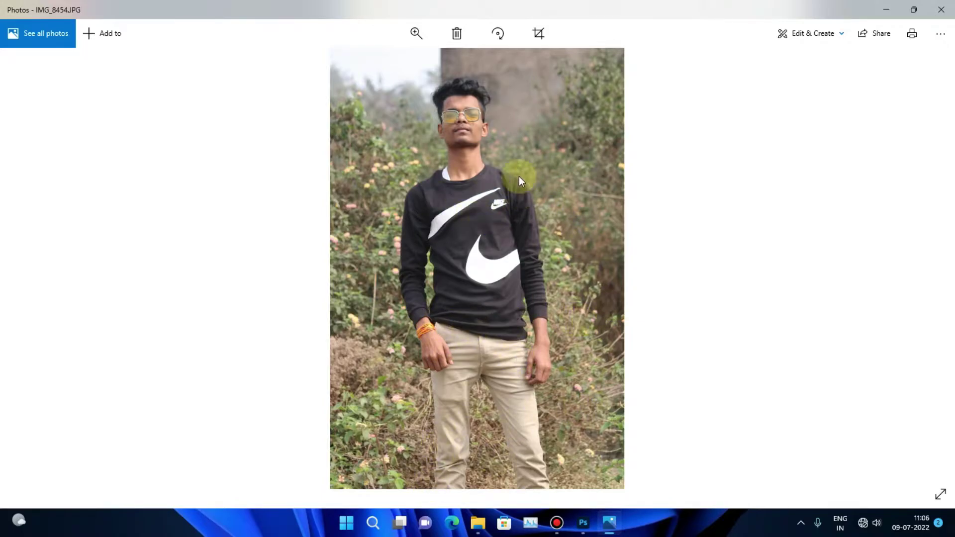
{"action": "left_click", "coordinate": [942, 9]}
{"action": "mouse_move", "coordinate": [491, 112]}
{"action": "left_mouse_down"}
{"action": "mouse_move", "coordinate": [596, 535]}
{"action": "mouse_move", "coordinate": [149, 266]}
{"action": "left_mouse_up"}
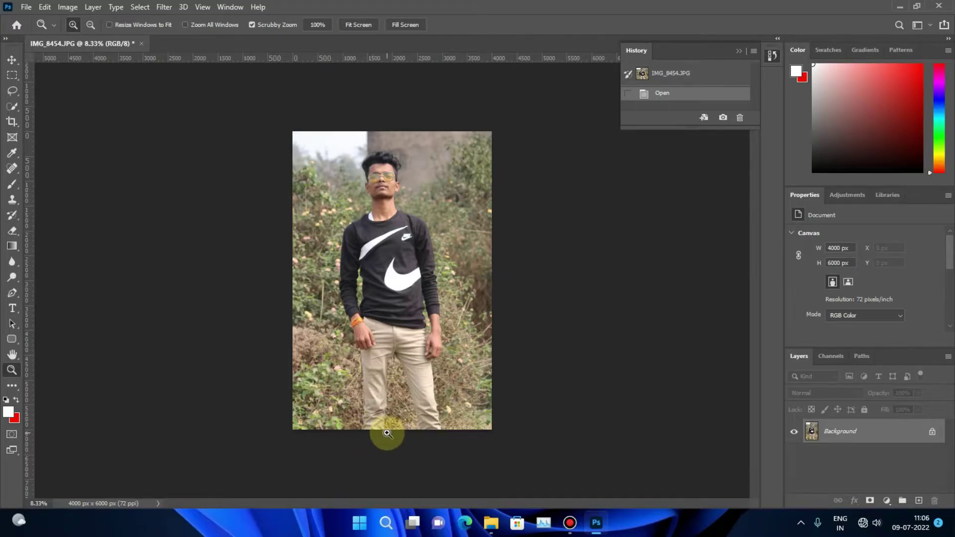
{"action": "left_click_drag", "start_coordinate": [387, 433], "coordinate": [412, 430]}
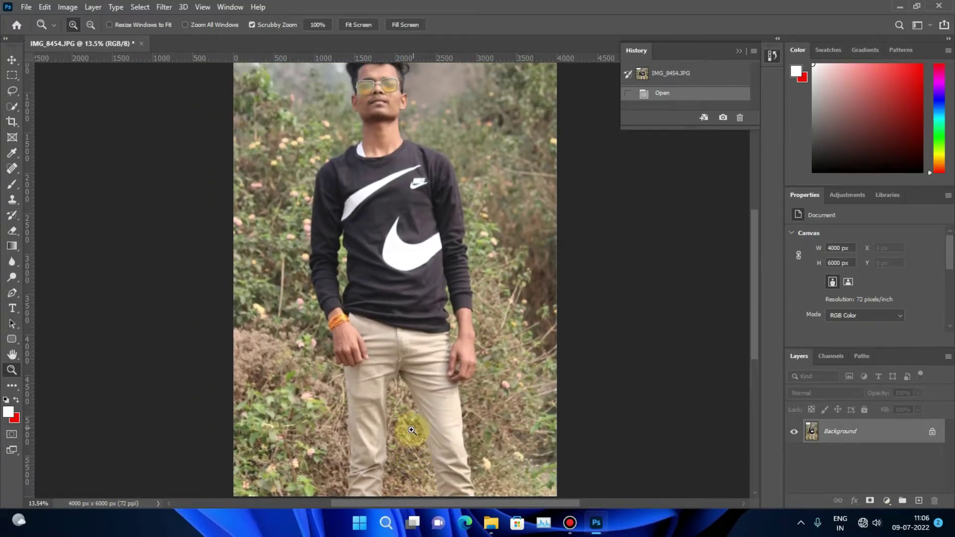
{"action": "scroll", "coordinate": [412, 429], "scroll_direction": "up", "scroll_amount": 2}
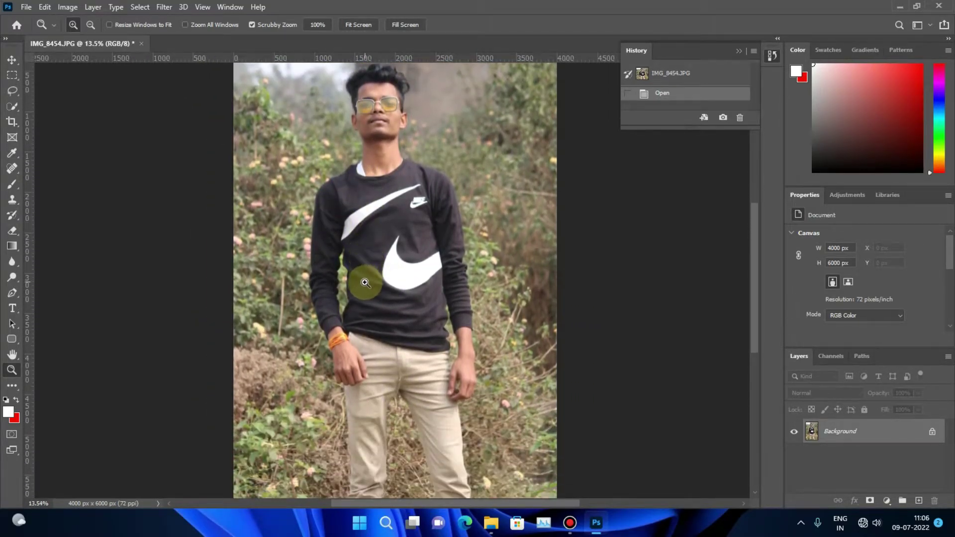
{"action": "scroll", "coordinate": [366, 283], "scroll_direction": "down", "scroll_amount": 5}
{"action": "left_click_drag", "start_coordinate": [497, 298], "coordinate": [469, 306]}
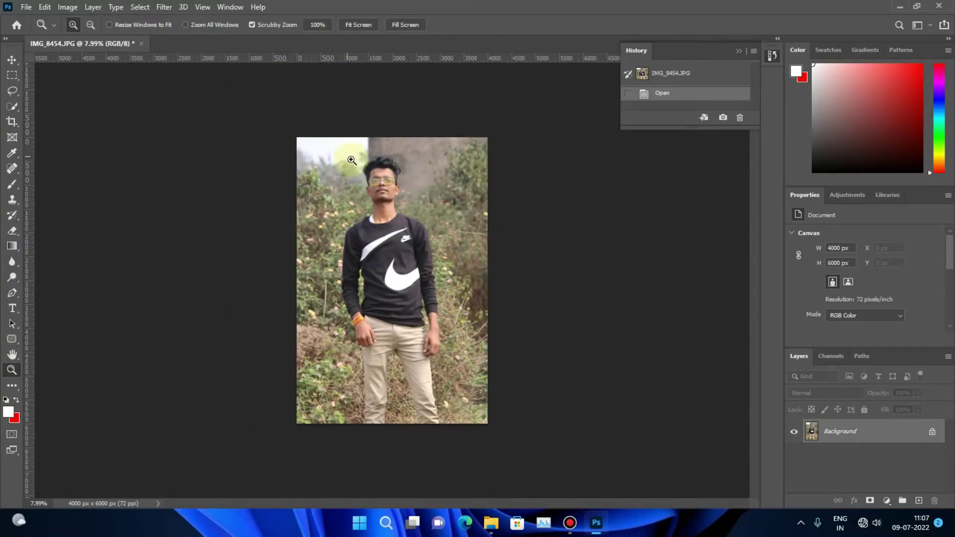
{"action": "mouse_move", "coordinate": [367, 431]}
{"action": "left_mouse_down"}
{"action": "mouse_move", "coordinate": [422, 450]}
{"action": "mouse_move", "coordinate": [373, 444]}
{"action": "mouse_move", "coordinate": [390, 445]}
{"action": "mouse_move", "coordinate": [421, 412]}
{"action": "left_mouse_up"}
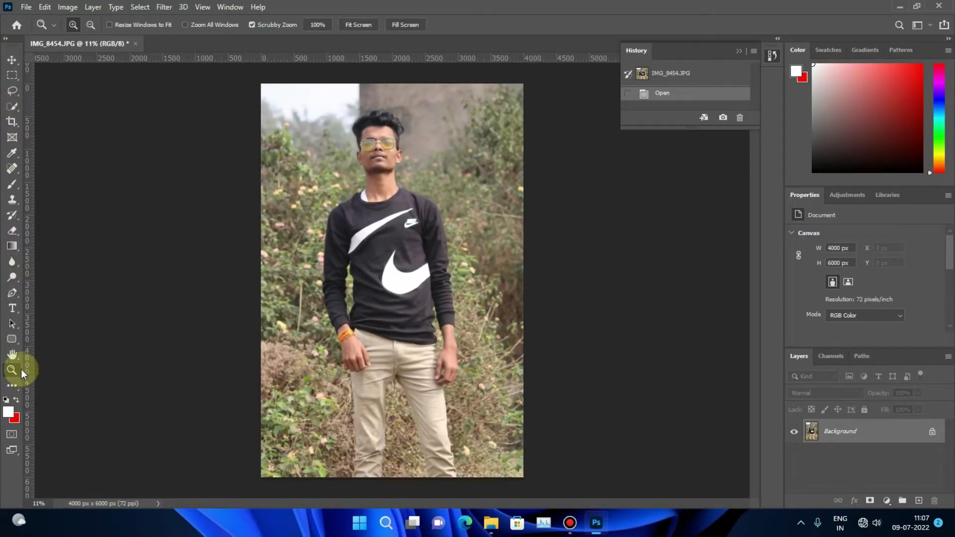
Choose the Pen tool and zoom in on the trouser legs.
{"action": "left_click", "coordinate": [14, 106]}
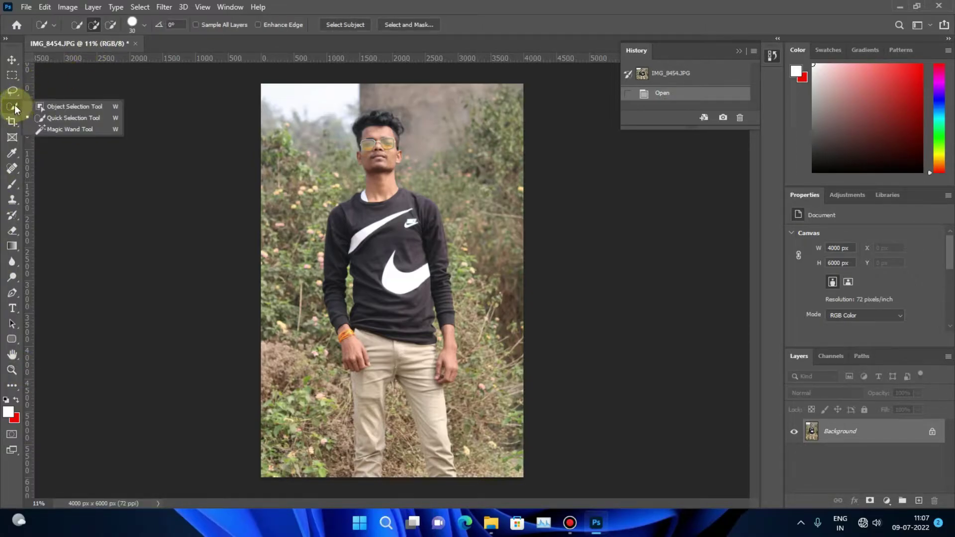
{"action": "left_click", "coordinate": [114, 120]}
{"action": "left_click", "coordinate": [14, 292]}
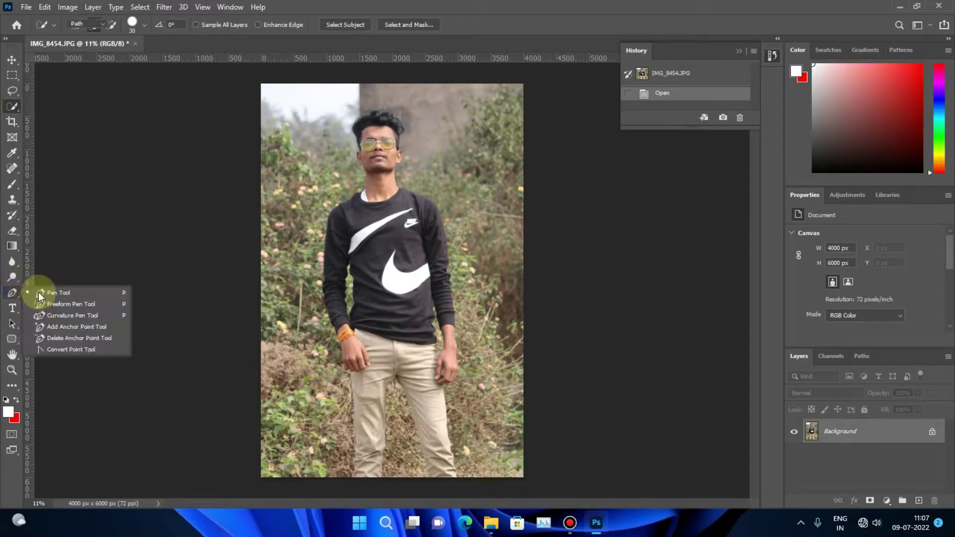
{"action": "left_click", "coordinate": [17, 292]}
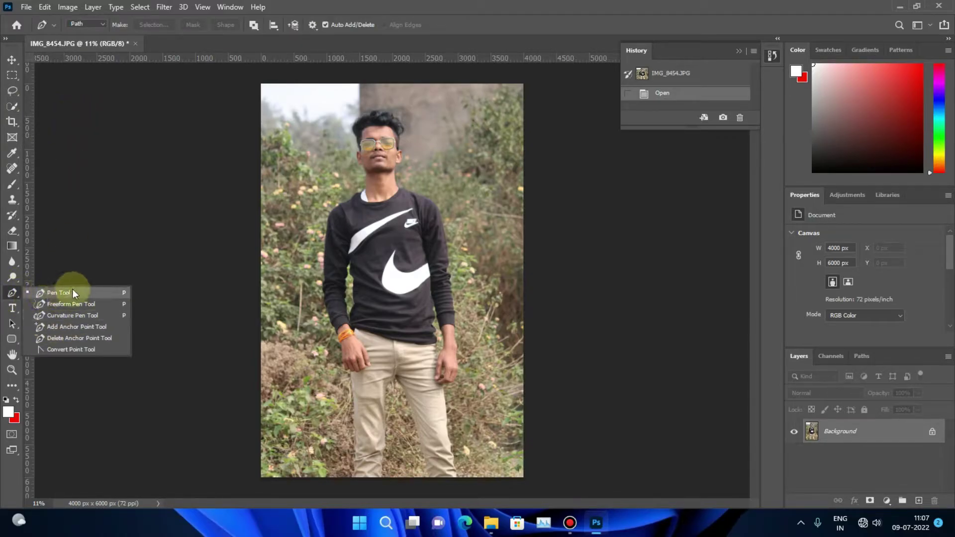
{"action": "left_click", "coordinate": [73, 290]}
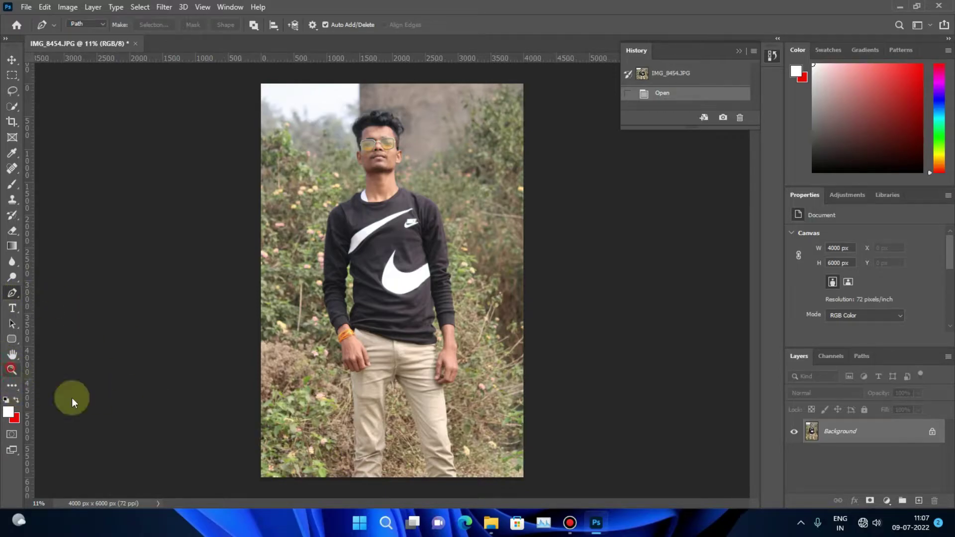
{"action": "key", "text": "z"}
{"action": "left_click_drag", "start_coordinate": [337, 473], "coordinate": [390, 478]}
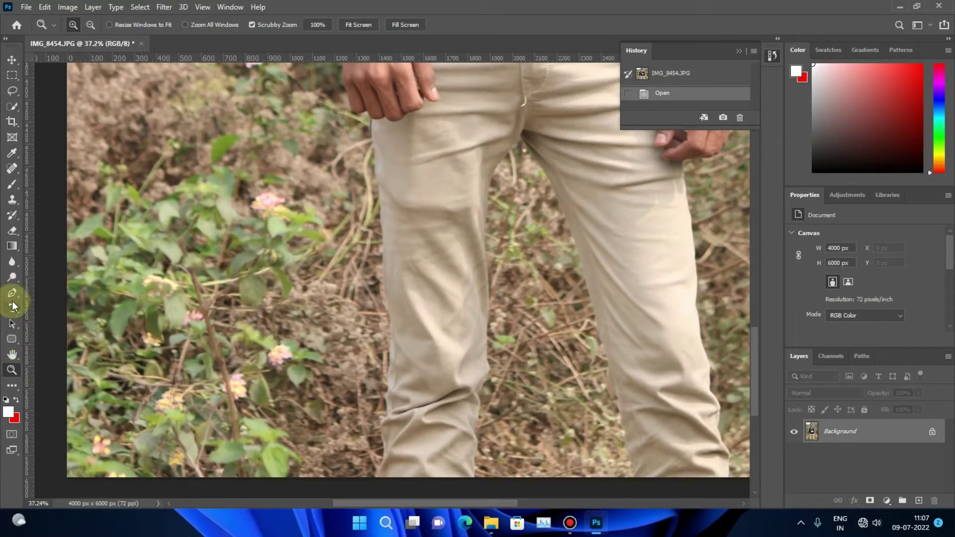
Draw a pen path with anchors up the outer edge of the trouser leg.
{"action": "left_click", "coordinate": [12, 294]}
{"action": "left_click_drag", "start_coordinate": [375, 477], "coordinate": [380, 467]}
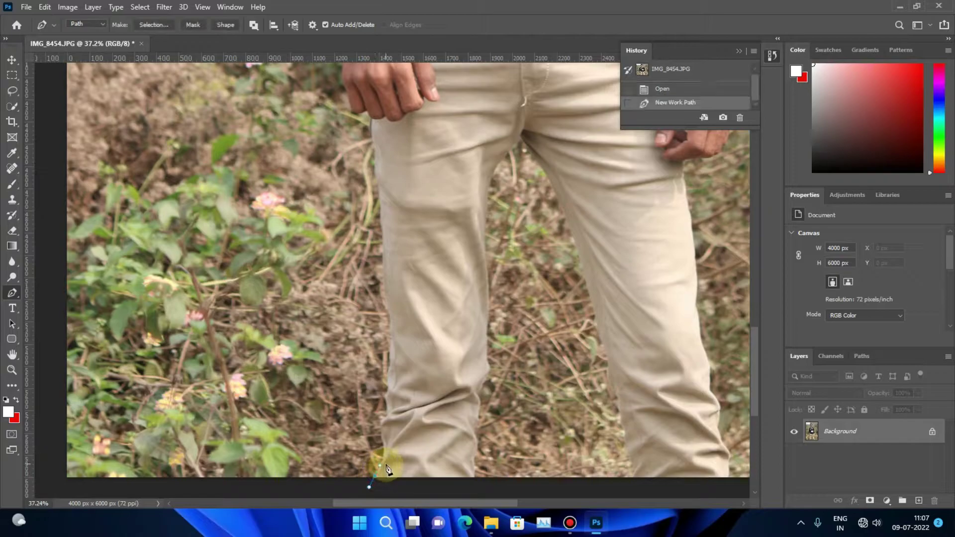
{"action": "left_click", "coordinate": [384, 447]}
{"action": "left_click", "coordinate": [383, 425]}
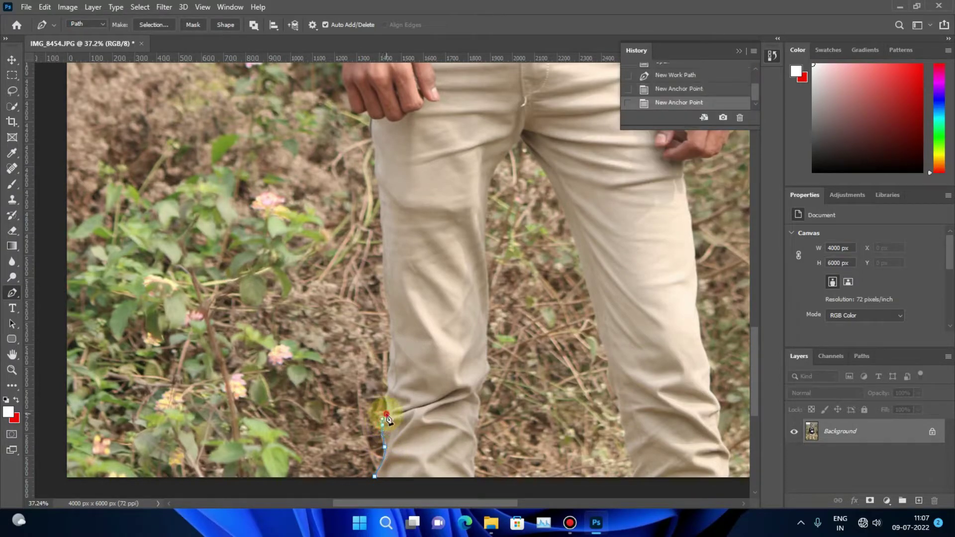
{"action": "left_click", "coordinate": [387, 400]}
{"action": "left_click", "coordinate": [389, 373]}
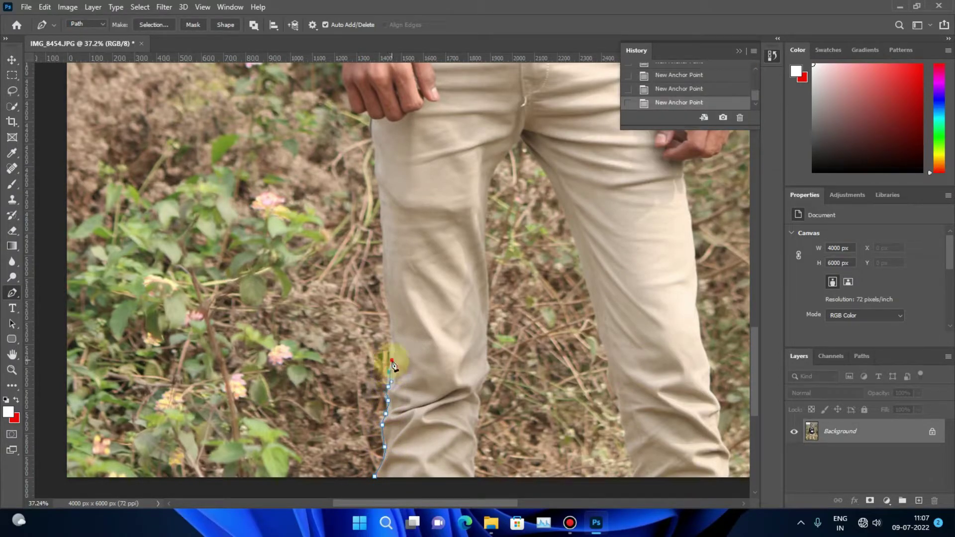
{"action": "left_click", "coordinate": [393, 353]}
{"action": "left_click", "coordinate": [395, 340]}
{"action": "scroll", "coordinate": [687, 97], "scroll_direction": "up", "scroll_amount": 10}
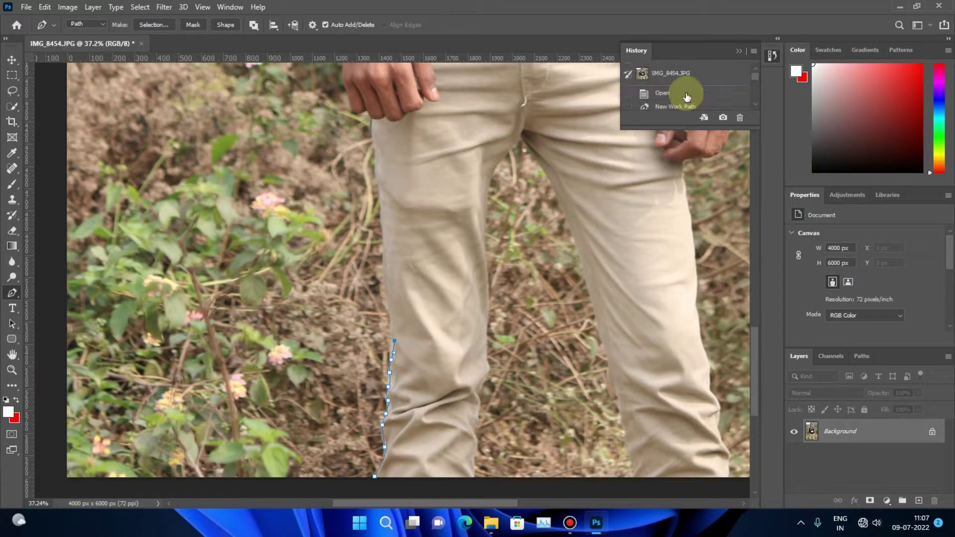
Revert History to the Open state, discarding the path, and zoom in on the face.
{"action": "left_click", "coordinate": [683, 93]}
{"action": "left_click", "coordinate": [12, 355]}
{"action": "left_click", "coordinate": [12, 370]}
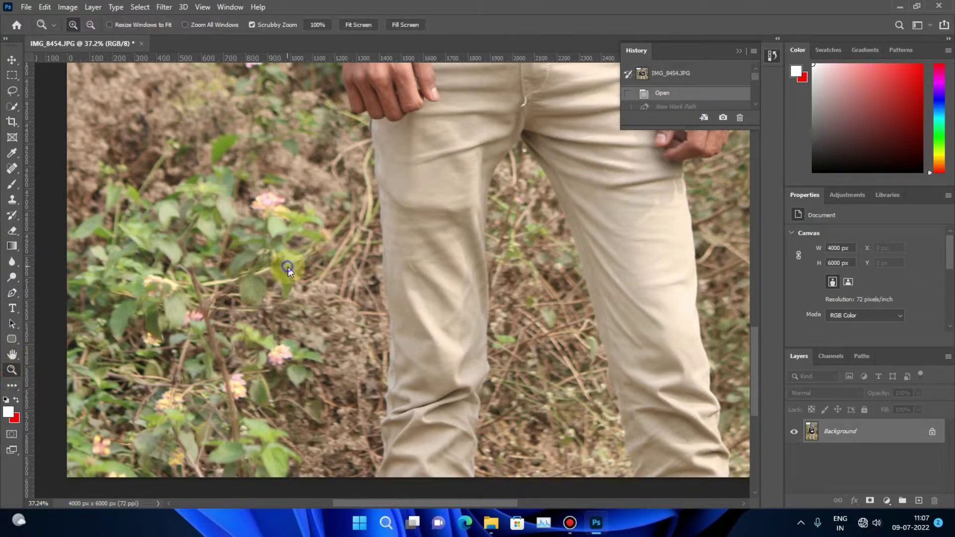
{"action": "left_click_drag", "start_coordinate": [294, 272], "coordinate": [283, 275]}
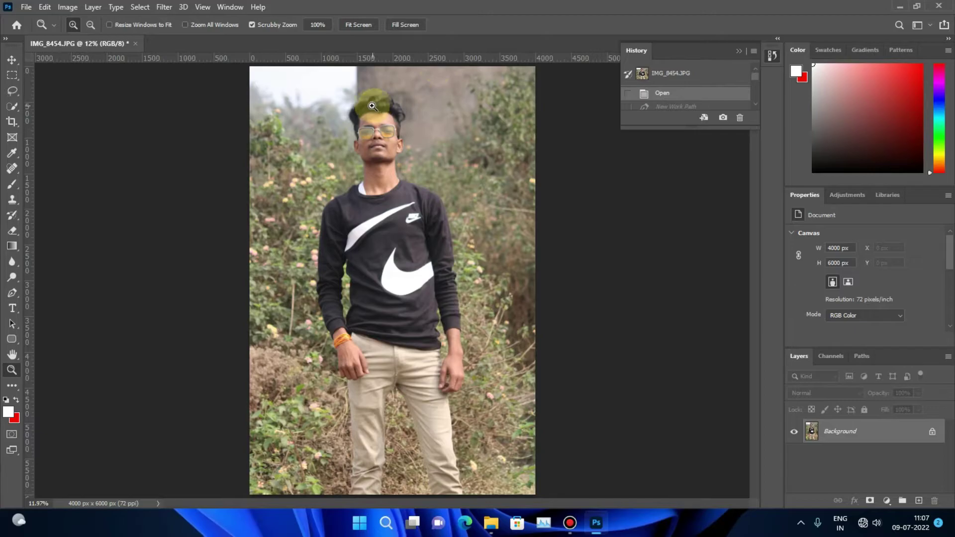
{"action": "left_click_drag", "start_coordinate": [373, 103], "coordinate": [442, 117]}
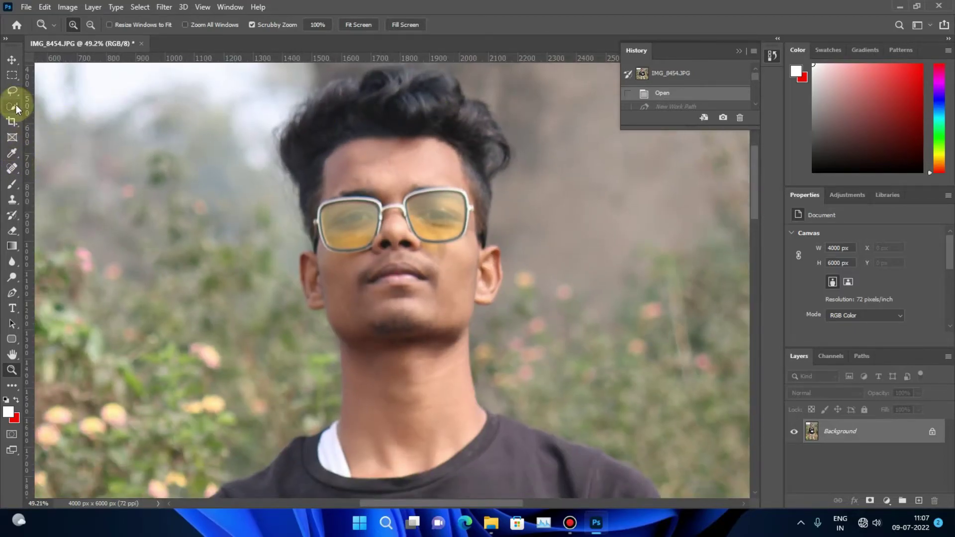
Quick-select the man's face, hair, shoulder and chest.
{"action": "left_click", "coordinate": [13, 106]}
{"action": "left_click", "coordinate": [61, 114]}
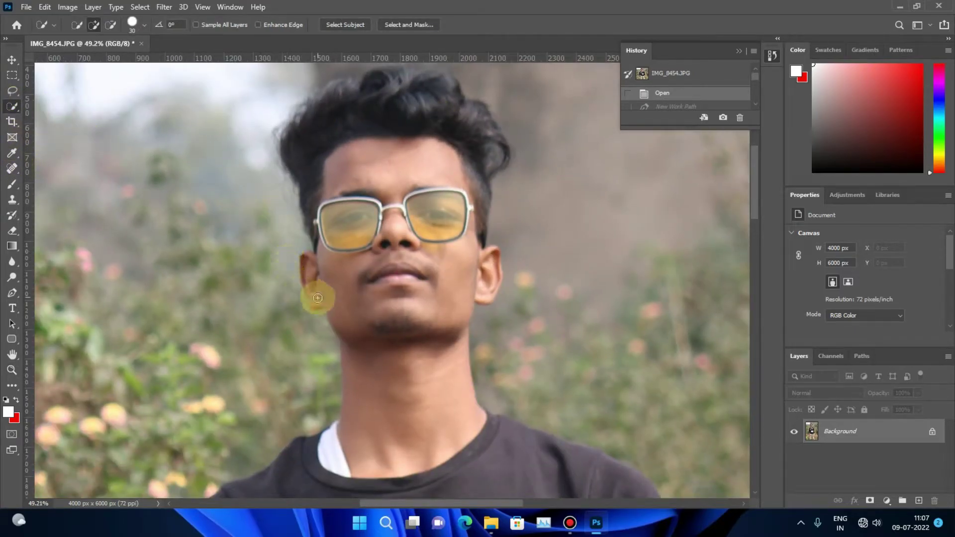
{"action": "mouse_move", "coordinate": [309, 277]}
{"action": "left_mouse_down"}
{"action": "mouse_move", "coordinate": [384, 245]}
{"action": "mouse_move", "coordinate": [442, 277]}
{"action": "mouse_move", "coordinate": [311, 284]}
{"action": "mouse_move", "coordinate": [313, 267]}
{"action": "left_mouse_up"}
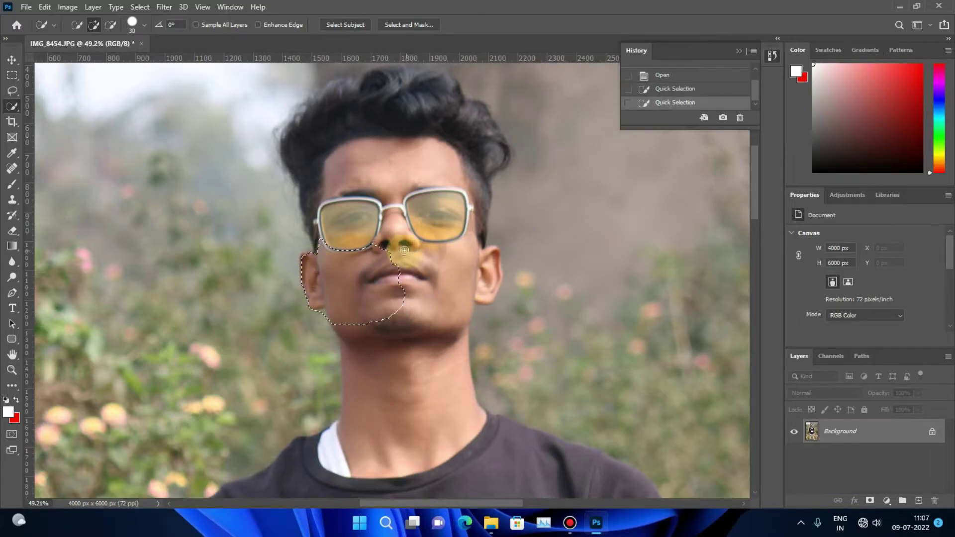
{"action": "mouse_move", "coordinate": [399, 242]}
{"action": "left_mouse_down"}
{"action": "mouse_move", "coordinate": [446, 264]}
{"action": "mouse_move", "coordinate": [476, 133]}
{"action": "left_mouse_up"}
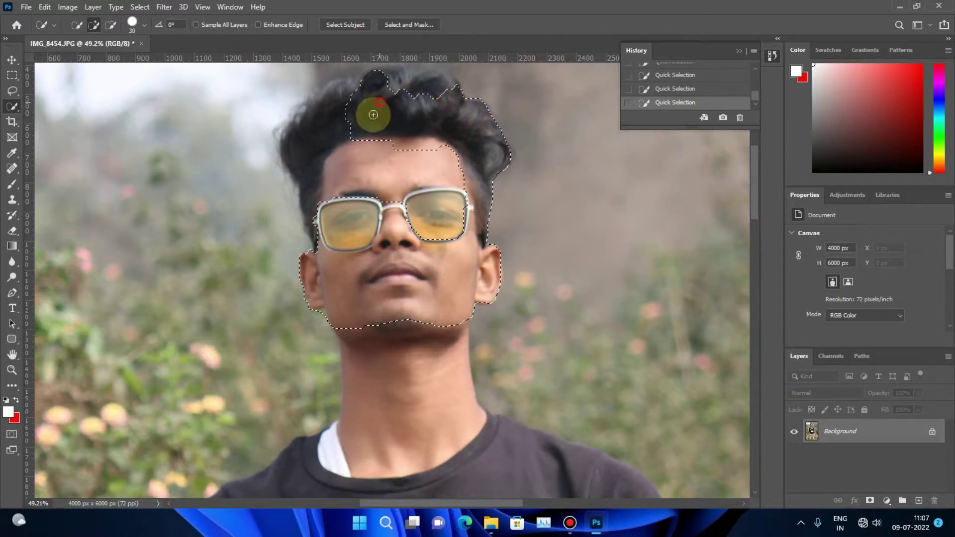
{"action": "left_click_drag", "start_coordinate": [476, 133], "coordinate": [335, 158]}
{"action": "scroll", "coordinate": [383, 213], "scroll_direction": "down", "scroll_amount": 2}
{"action": "scroll", "coordinate": [382, 213], "scroll_direction": "down", "scroll_amount": 2}
{"action": "left_click_drag", "start_coordinate": [380, 250], "coordinate": [379, 291]}
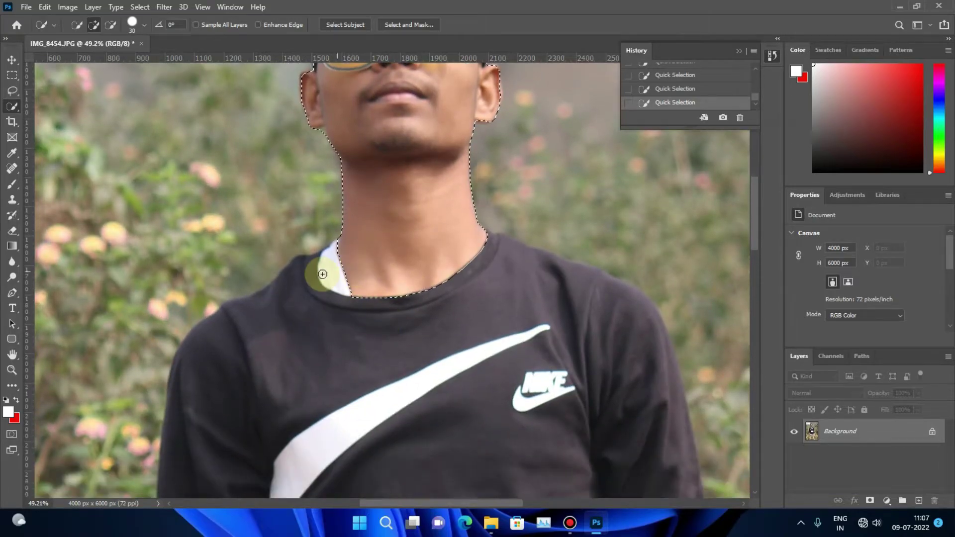
{"action": "mouse_move", "coordinate": [323, 274]}
{"action": "left_mouse_down"}
{"action": "mouse_move", "coordinate": [187, 402]}
{"action": "mouse_move", "coordinate": [581, 307]}
{"action": "mouse_move", "coordinate": [583, 283]}
{"action": "mouse_move", "coordinate": [558, 264]}
{"action": "mouse_move", "coordinate": [568, 263]}
{"action": "mouse_move", "coordinate": [559, 277]}
{"action": "mouse_move", "coordinate": [640, 352]}
{"action": "mouse_move", "coordinate": [655, 420]}
{"action": "mouse_move", "coordinate": [676, 369]}
{"action": "mouse_move", "coordinate": [652, 412]}
{"action": "left_mouse_up"}
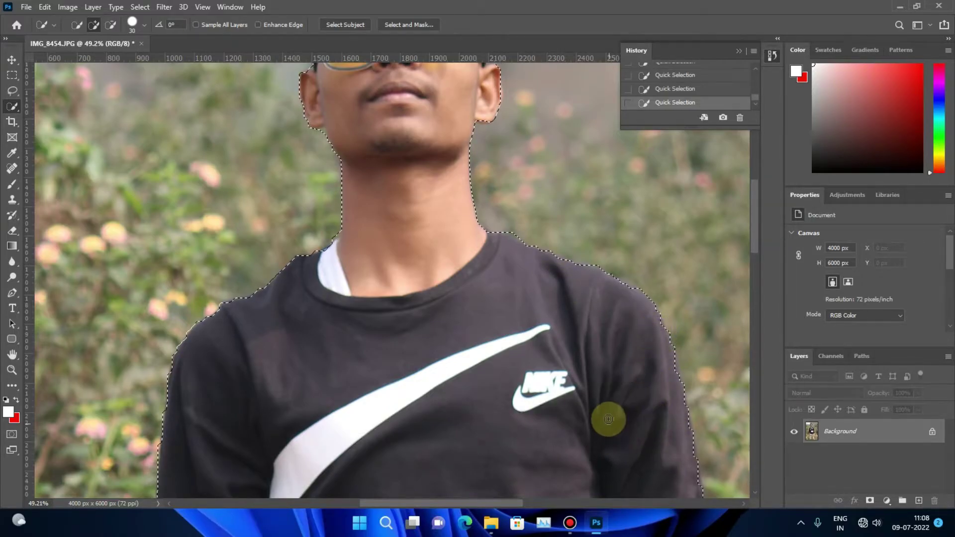
Add the lower-left shirt and remove background beside the arm and between arm and shirt.
{"action": "scroll", "coordinate": [608, 418], "scroll_direction": "down", "scroll_amount": 5}
{"action": "scroll", "coordinate": [604, 402], "scroll_direction": "down", "scroll_amount": 2}
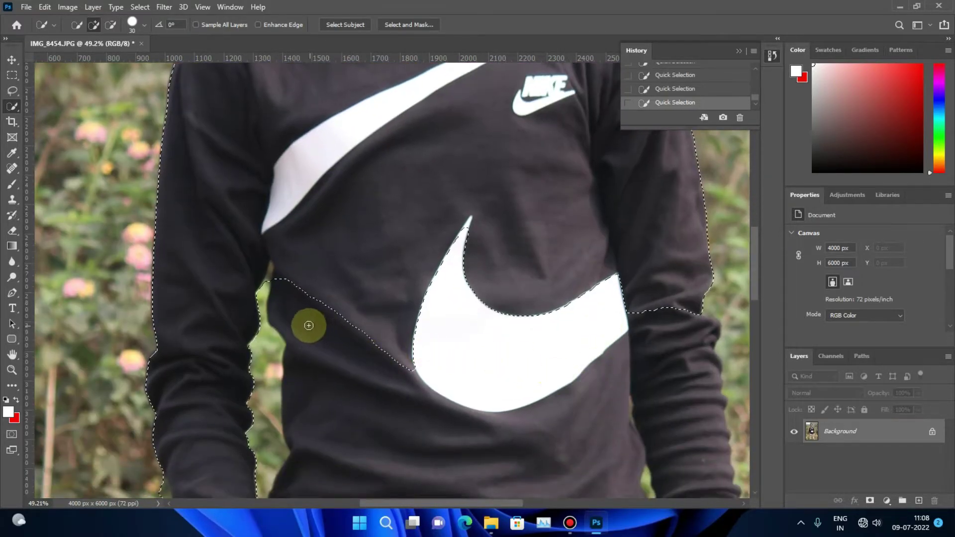
{"action": "mouse_move", "coordinate": [288, 317]}
{"action": "left_mouse_down"}
{"action": "mouse_move", "coordinate": [337, 363]}
{"action": "mouse_move", "coordinate": [324, 442]}
{"action": "mouse_move", "coordinate": [338, 431]}
{"action": "left_mouse_up"}
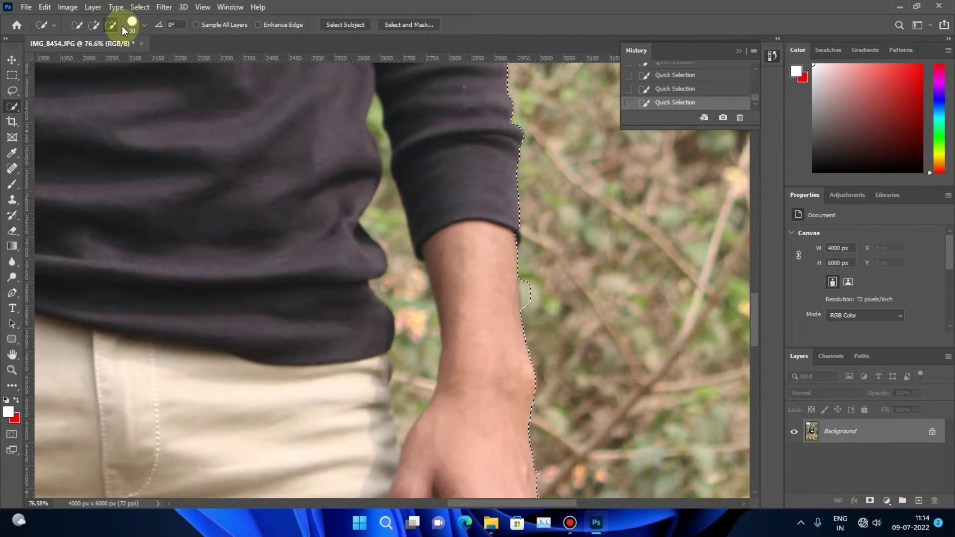
{"action": "left_click_drag", "start_coordinate": [518, 268], "coordinate": [530, 289]}
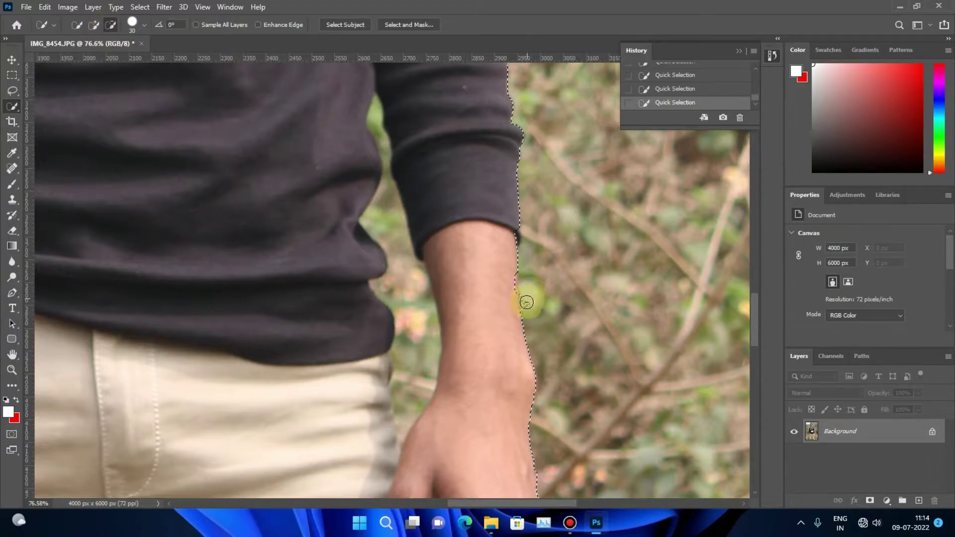
{"action": "left_click_drag", "start_coordinate": [526, 305], "coordinate": [541, 295]}
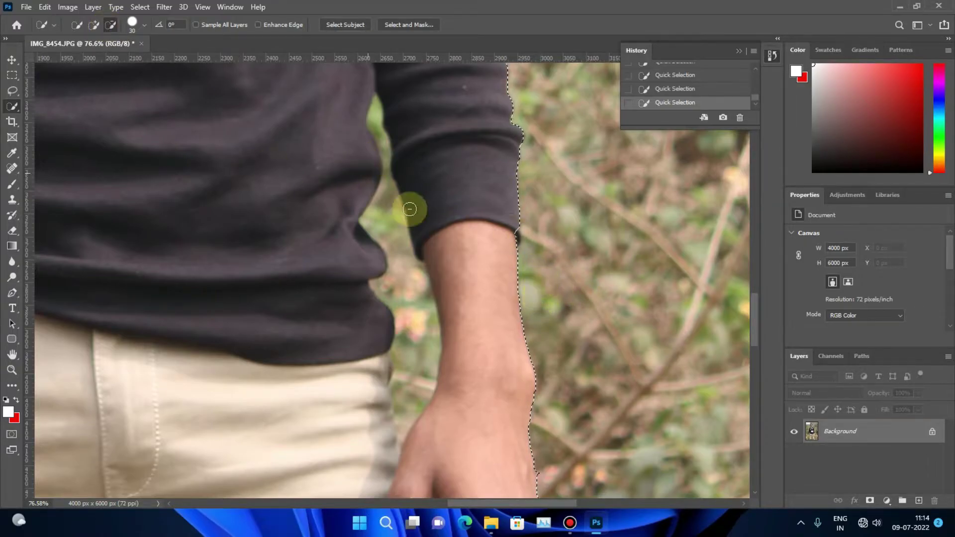
{"action": "scroll", "coordinate": [416, 299], "scroll_direction": "down", "scroll_amount": 2}
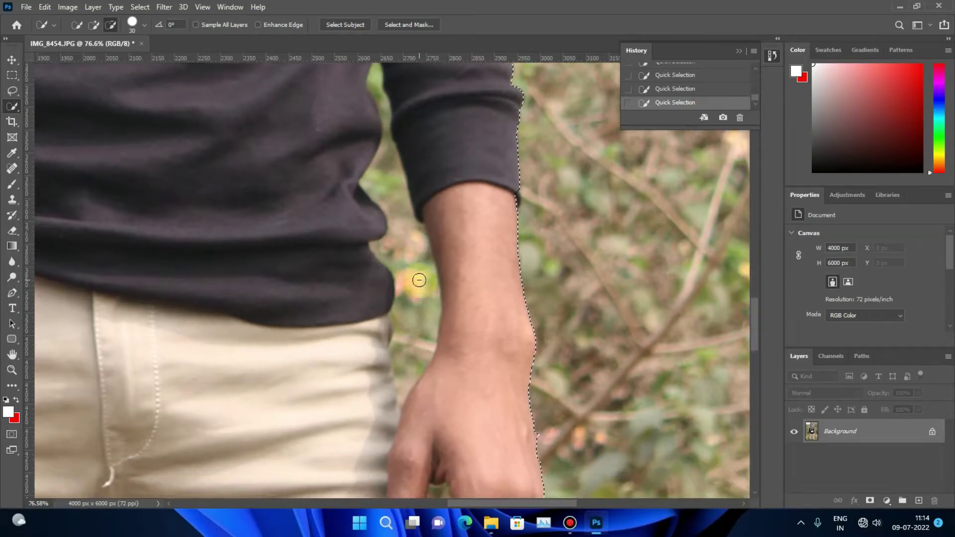
{"action": "mouse_move", "coordinate": [391, 359]}
{"action": "left_mouse_down"}
{"action": "mouse_move", "coordinate": [410, 347]}
{"action": "mouse_move", "coordinate": [401, 237]}
{"action": "left_mouse_up"}
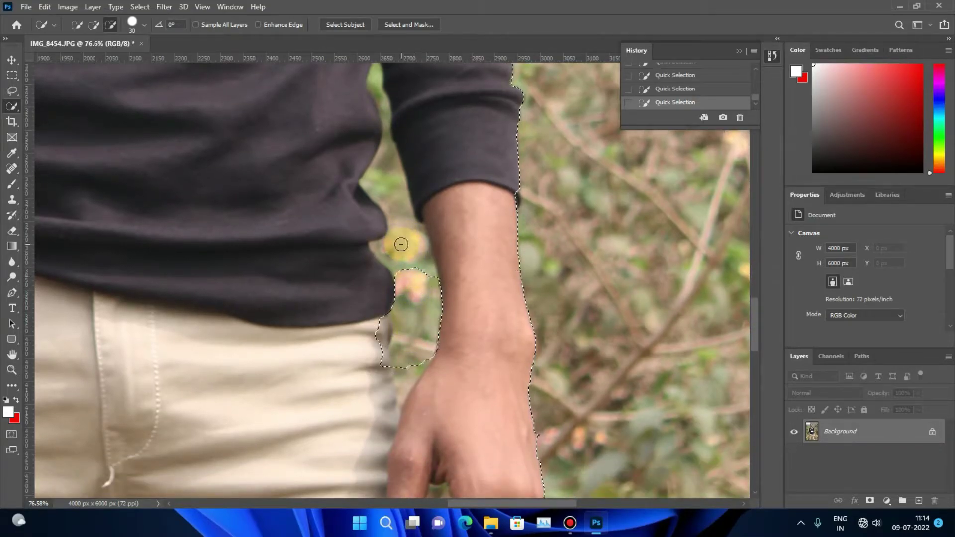
{"action": "left_click_drag", "start_coordinate": [402, 244], "coordinate": [390, 186]}
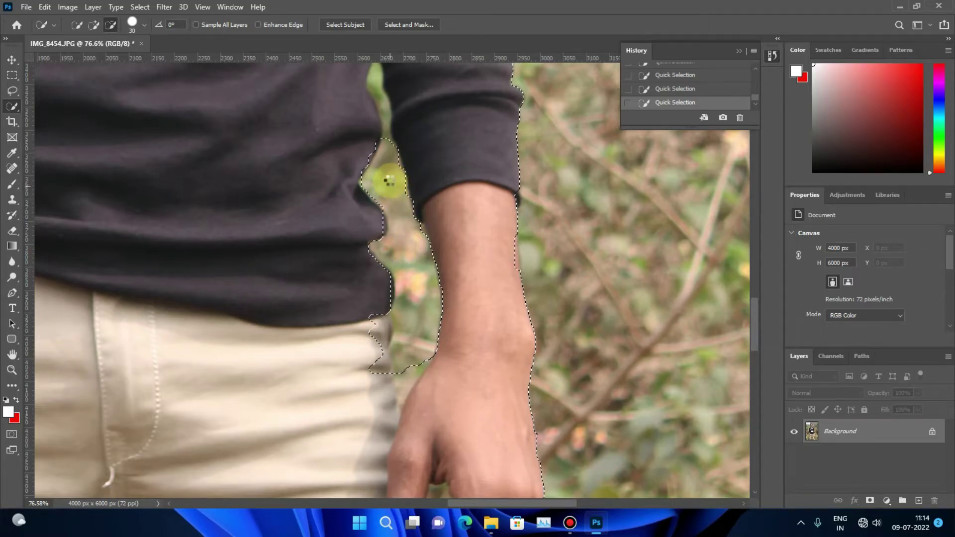
{"action": "scroll", "coordinate": [400, 196], "scroll_direction": "up", "scroll_amount": 5}
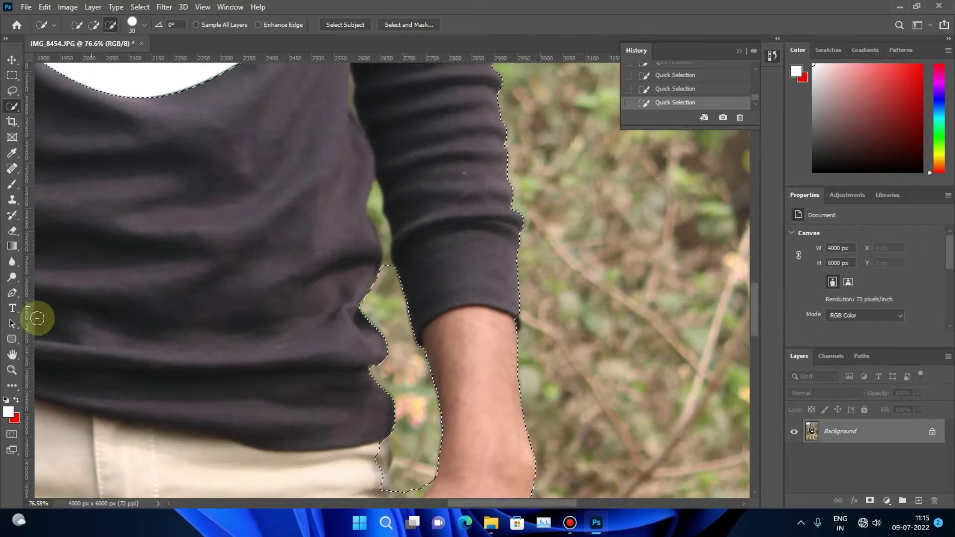
Zoom in on the elbow, shrink the brush to 14 px, and exclude the elbow gap.
{"action": "key", "text": "z"}
{"action": "left_click_drag", "start_coordinate": [354, 227], "coordinate": [405, 220]}
{"action": "right_click", "coordinate": [437, 234]}
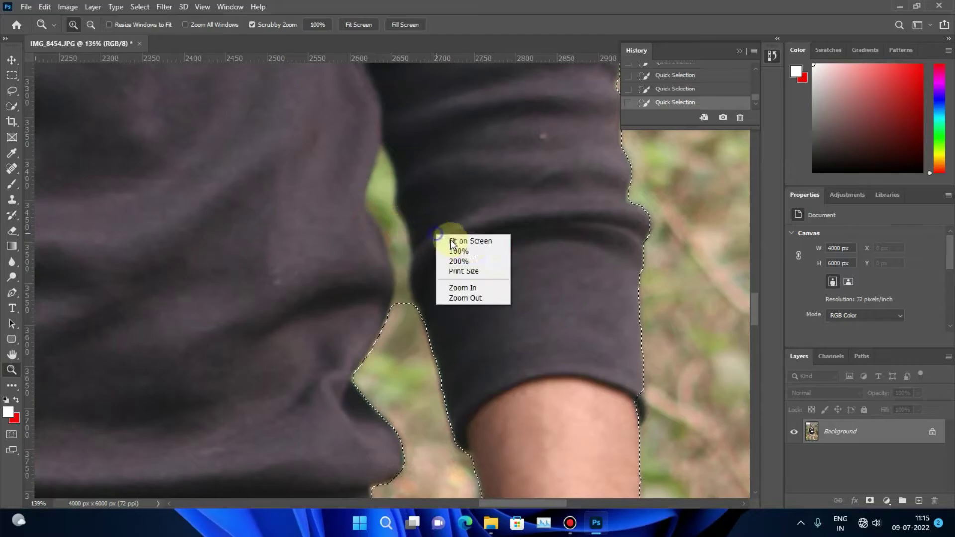
{"action": "left_click", "coordinate": [12, 106]}
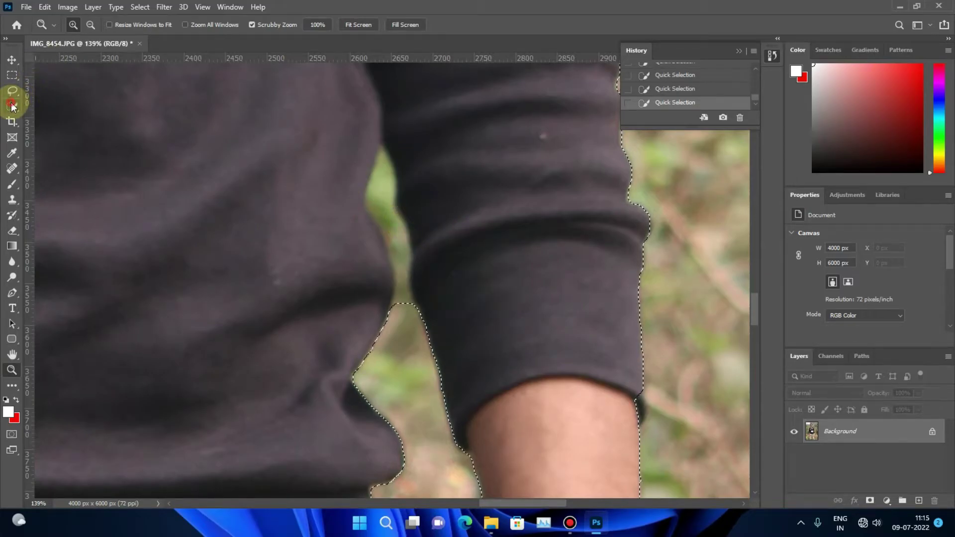
{"action": "right_click", "coordinate": [423, 232]}
{"action": "left_click", "coordinate": [144, 31]}
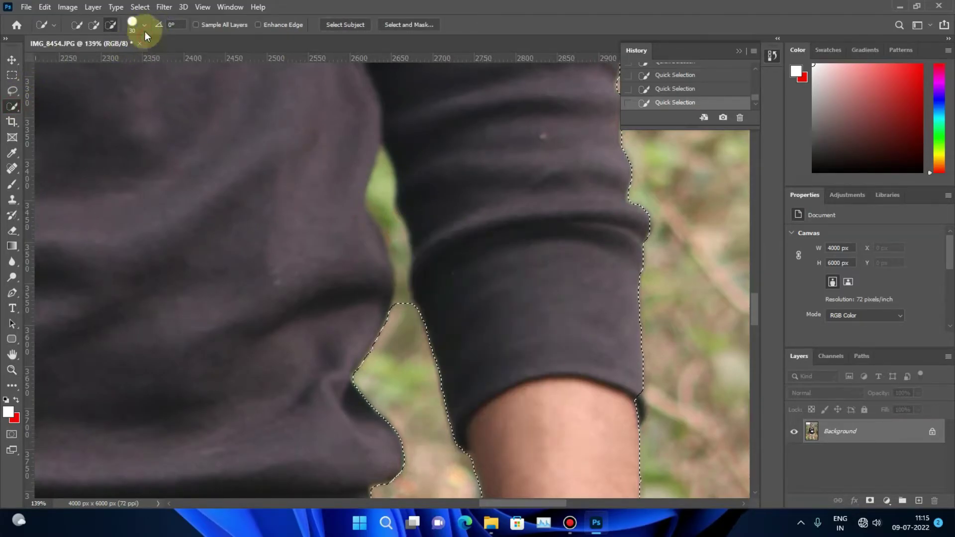
{"action": "left_click_drag", "start_coordinate": [93, 56], "coordinate": [89, 56]}
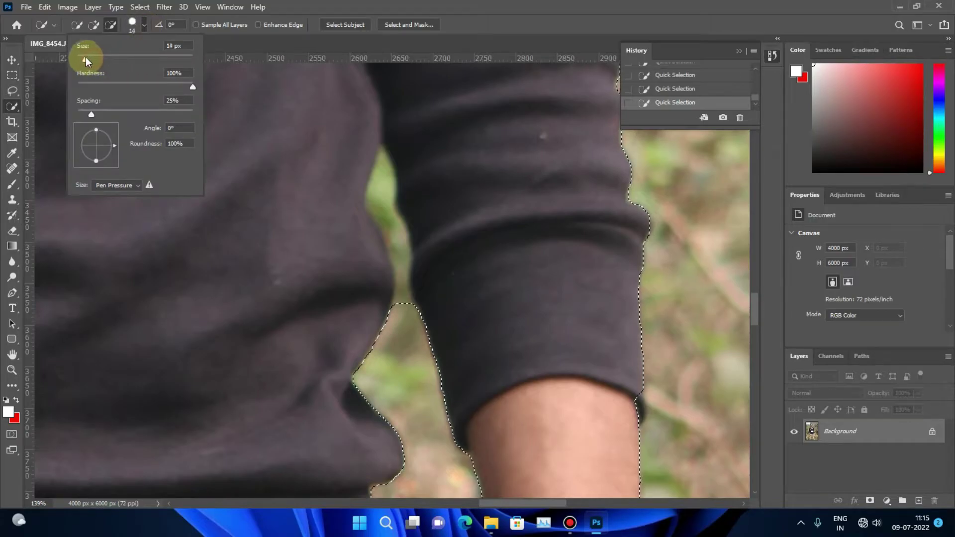
{"action": "left_click_drag", "start_coordinate": [381, 191], "coordinate": [402, 281]}
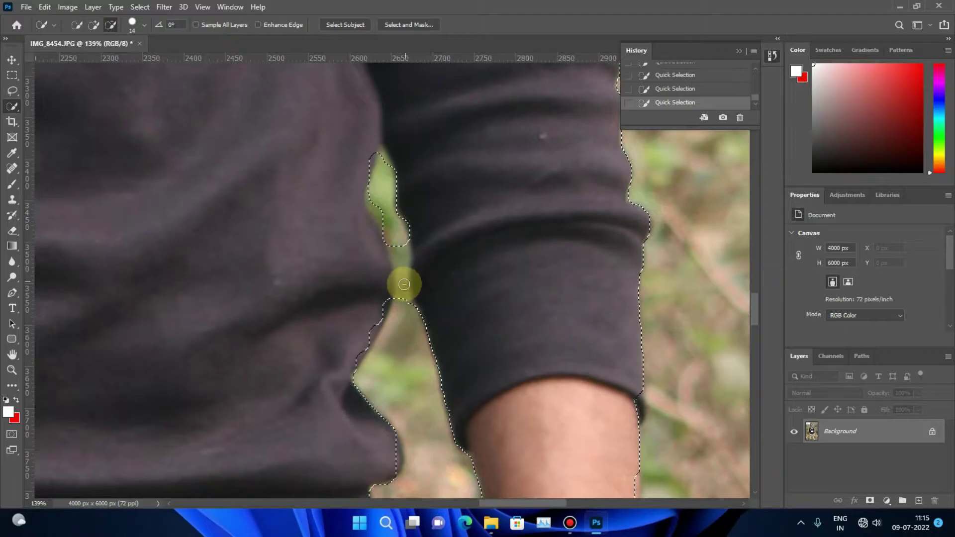
Exclude the background gap above the wrist from the selection.
{"action": "scroll", "coordinate": [401, 284], "scroll_direction": "down", "scroll_amount": 2}
{"action": "scroll", "coordinate": [401, 284], "scroll_direction": "down", "scroll_amount": 2}
{"action": "scroll", "coordinate": [401, 283], "scroll_direction": "down", "scroll_amount": 1}
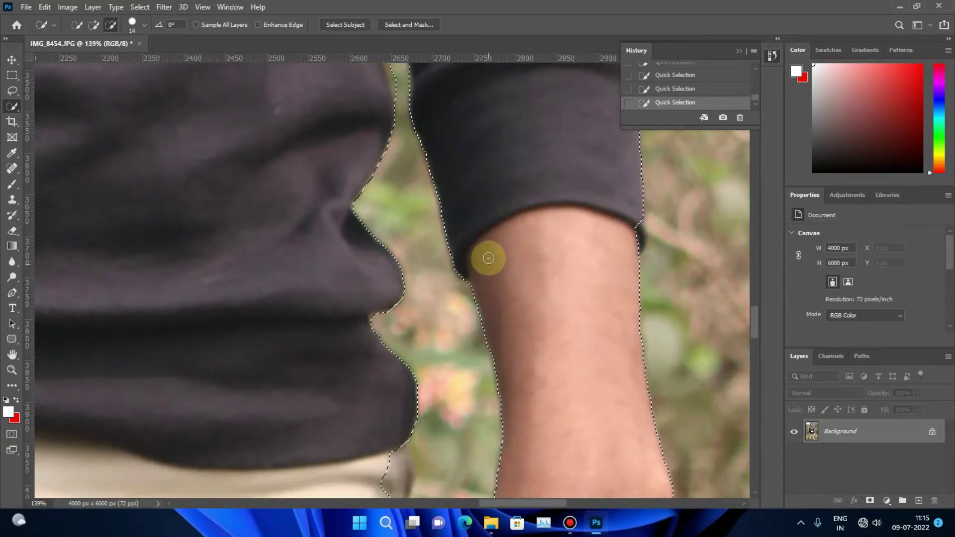
{"action": "scroll", "coordinate": [489, 258], "scroll_direction": "down", "scroll_amount": 2}
{"action": "scroll", "coordinate": [465, 325], "scroll_direction": "down", "scroll_amount": 2}
{"action": "scroll", "coordinate": [465, 326], "scroll_direction": "down", "scroll_amount": 2}
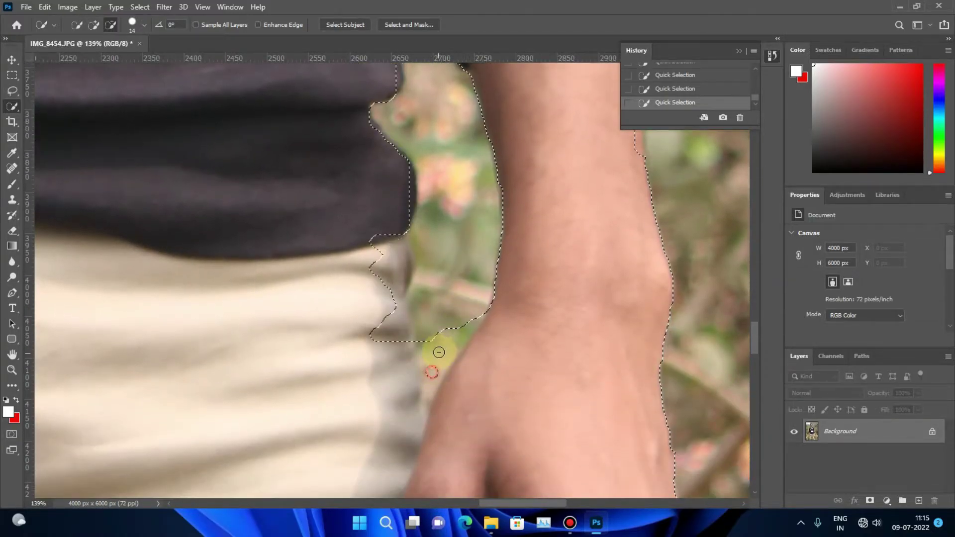
{"action": "mouse_move", "coordinate": [439, 352]}
{"action": "left_mouse_down"}
{"action": "mouse_move", "coordinate": [457, 328]}
{"action": "mouse_move", "coordinate": [386, 241]}
{"action": "mouse_move", "coordinate": [414, 349]}
{"action": "left_mouse_up"}
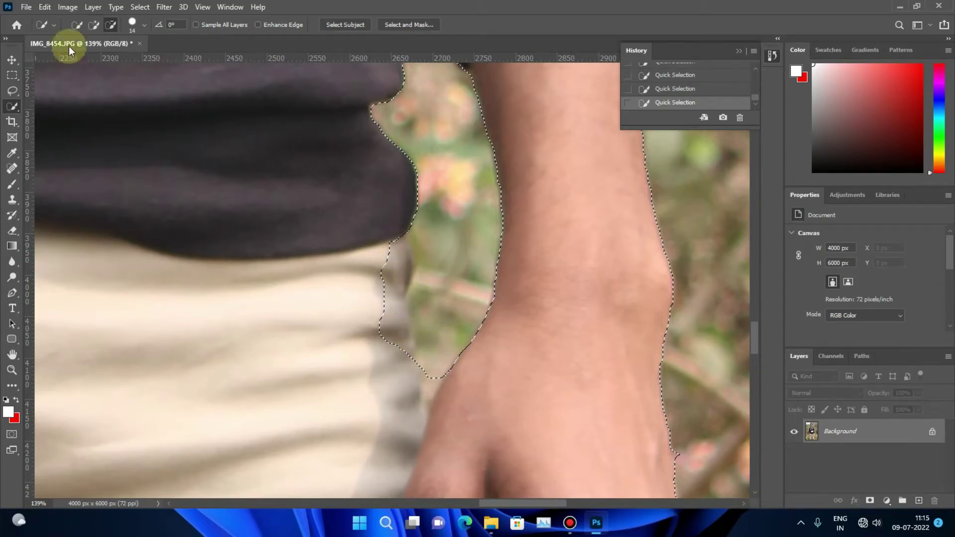
Add the trouser edge back into the selection and fit the photo on screen.
{"action": "left_click", "coordinate": [93, 26]}
{"action": "left_click_drag", "start_coordinate": [395, 229], "coordinate": [401, 344]}
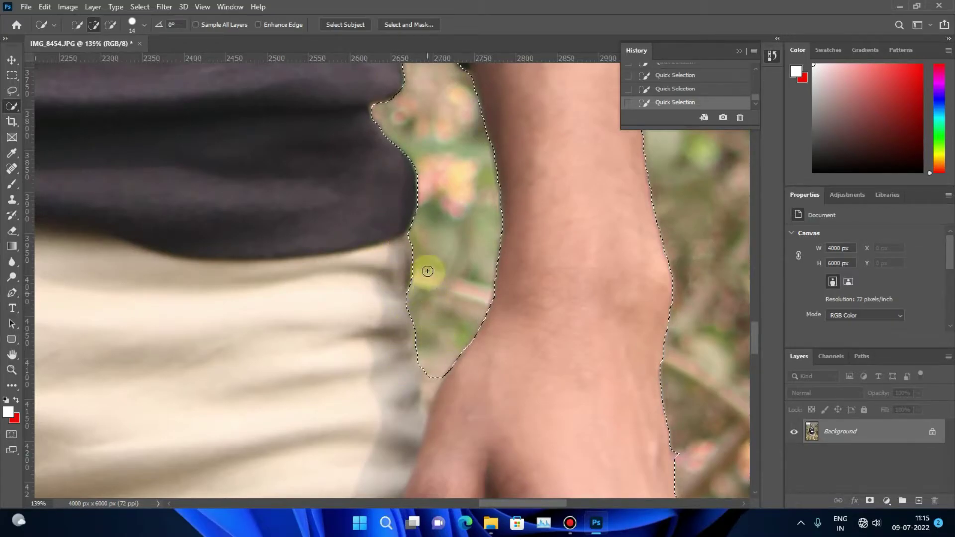
{"action": "left_click", "coordinate": [111, 25]}
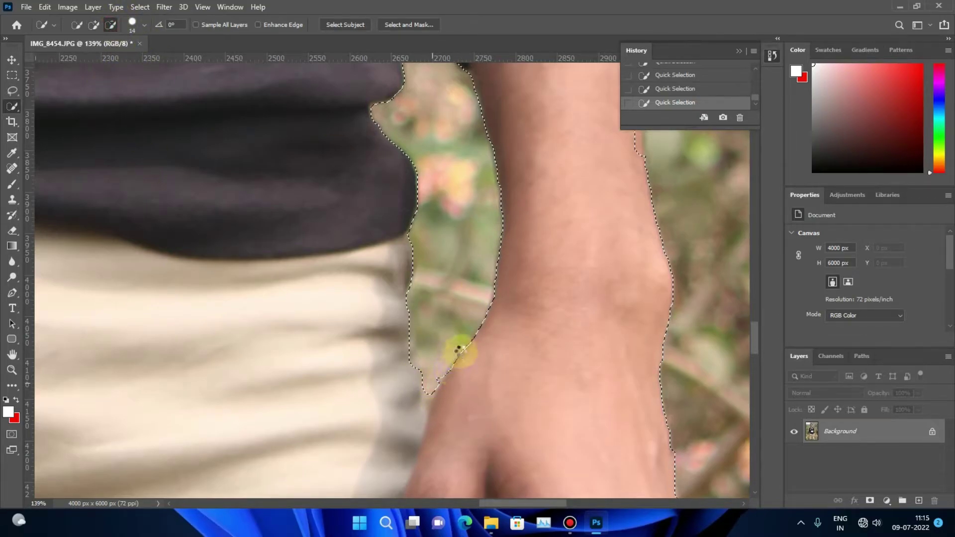
{"action": "left_click", "coordinate": [10, 372]}
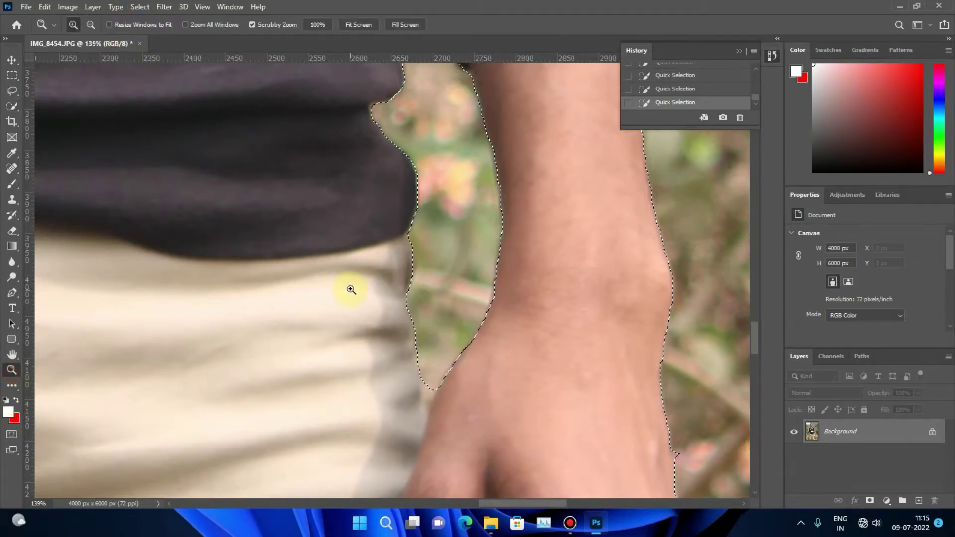
{"action": "right_click", "coordinate": [348, 288]}
{"action": "left_click", "coordinate": [366, 281]}
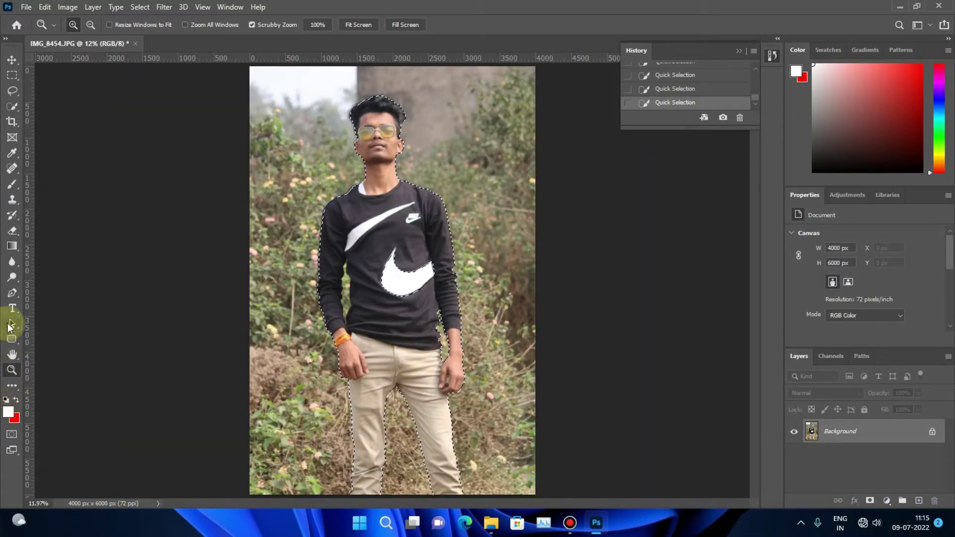
Zoom in on the shirt's swoosh logo.
{"action": "left_click", "coordinate": [12, 293]}
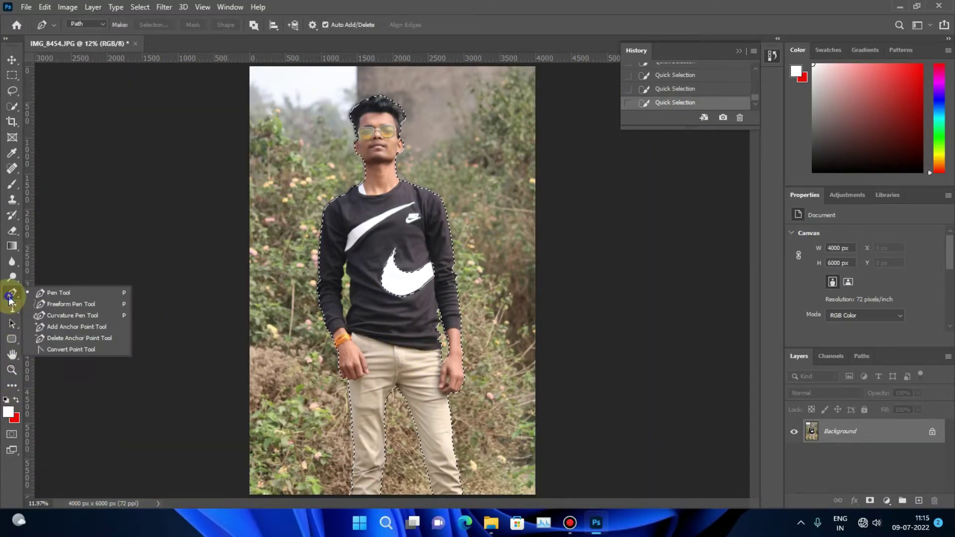
{"action": "left_click", "coordinate": [12, 370]}
{"action": "mouse_move", "coordinate": [378, 319]}
{"action": "left_mouse_down"}
{"action": "mouse_move", "coordinate": [450, 335]}
{"action": "mouse_move", "coordinate": [412, 333]}
{"action": "left_mouse_up"}
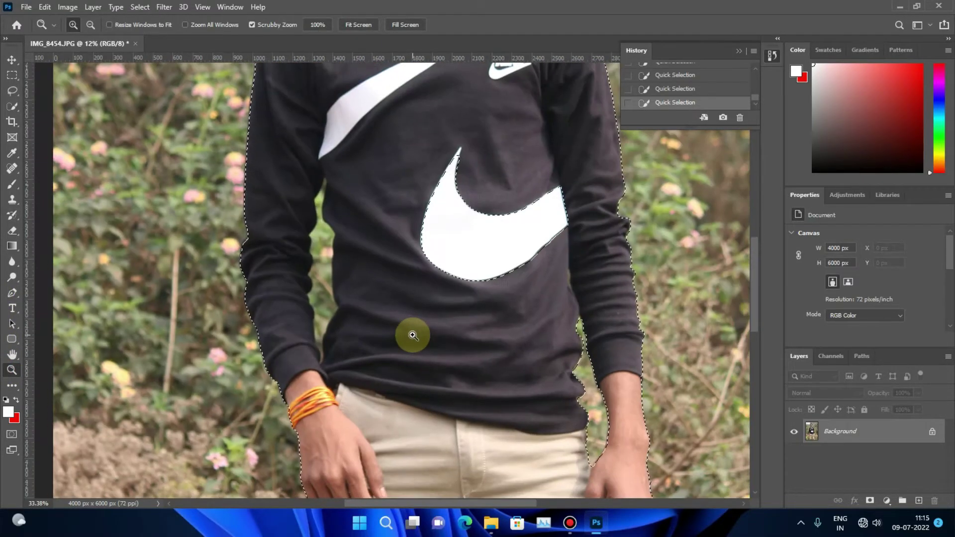
{"action": "scroll", "coordinate": [588, 241], "scroll_direction": "up", "scroll_amount": 2}
{"action": "left_click", "coordinate": [588, 241]}
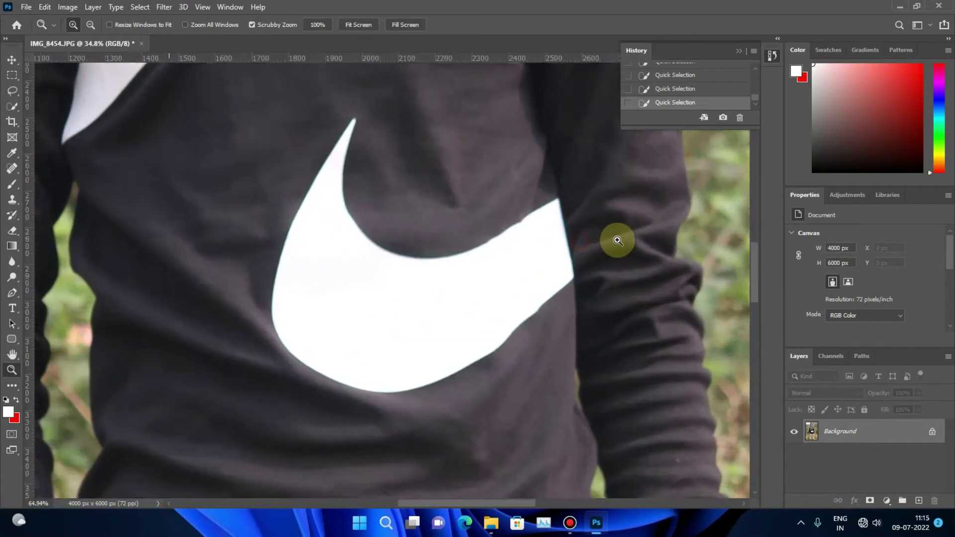
Add the white swoosh to the selection in Quick Selection Add mode, then zoom on the hand.
{"action": "left_click", "coordinate": [13, 106]}
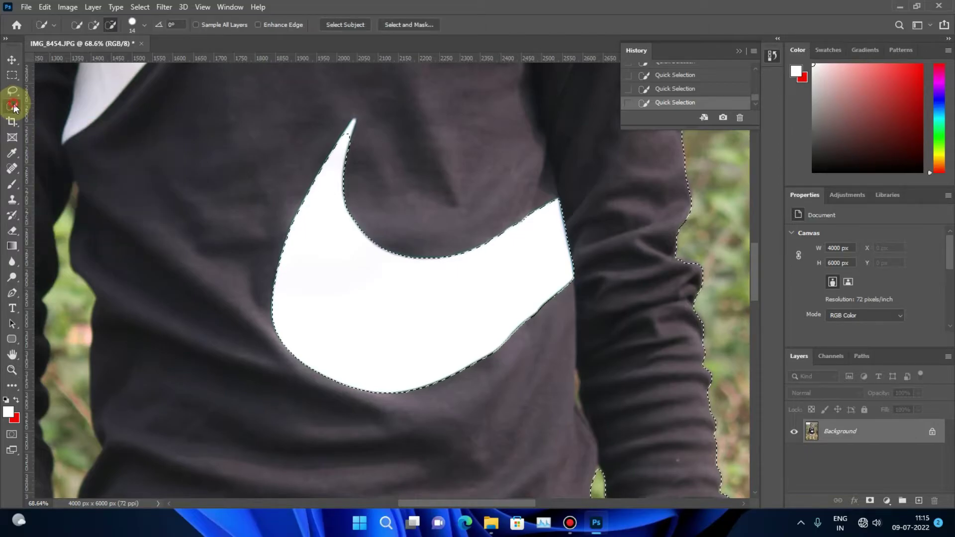
{"action": "left_click", "coordinate": [89, 30]}
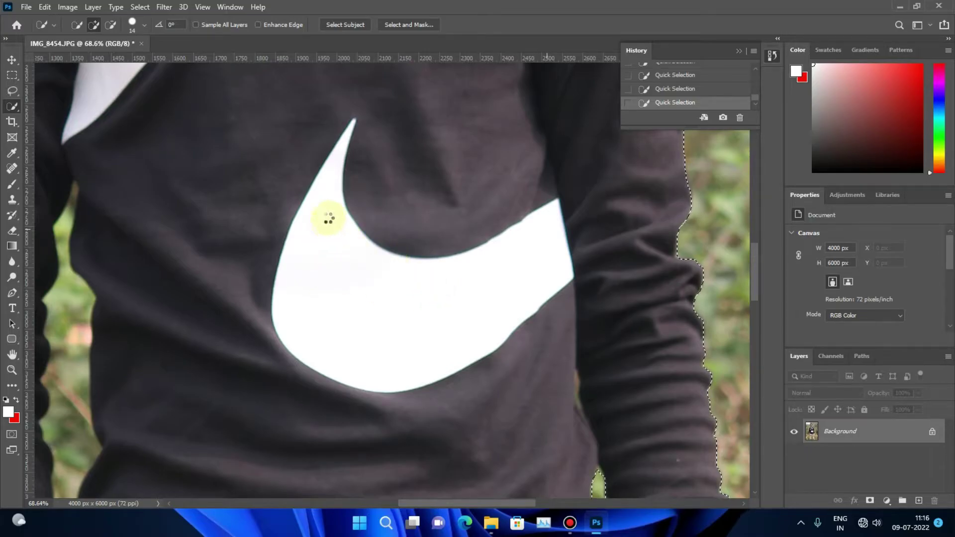
{"action": "scroll", "coordinate": [404, 282], "scroll_direction": "down", "scroll_amount": 3}
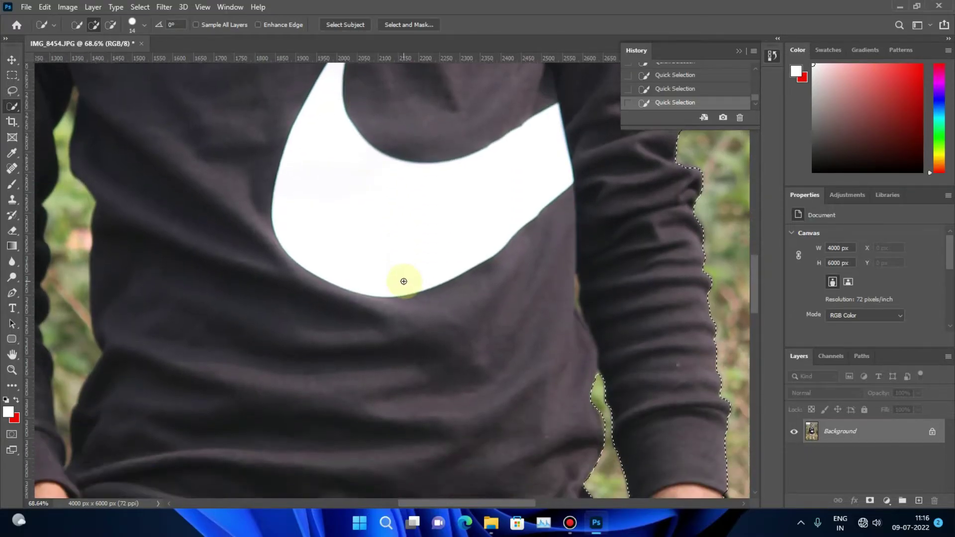
{"action": "scroll", "coordinate": [403, 282], "scroll_direction": "down", "scroll_amount": 3}
{"action": "scroll", "coordinate": [396, 277], "scroll_direction": "down", "scroll_amount": 4}
{"action": "scroll", "coordinate": [522, 324], "scroll_direction": "down", "scroll_amount": 3}
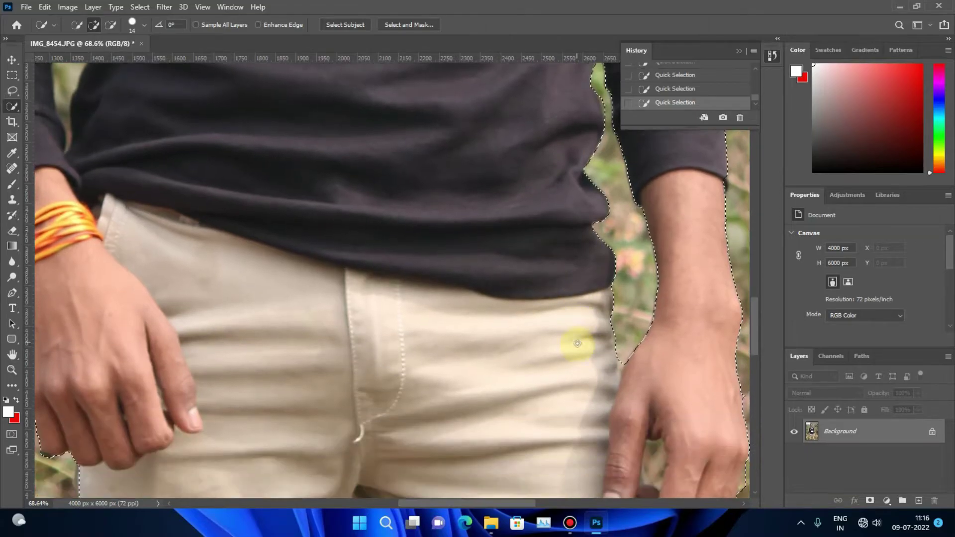
{"action": "scroll", "coordinate": [579, 343], "scroll_direction": "down", "scroll_amount": 4}
{"action": "scroll", "coordinate": [597, 338], "scroll_direction": "down", "scroll_amount": 2}
{"action": "left_click_drag", "start_coordinate": [453, 507], "coordinate": [506, 503]}
{"action": "left_click", "coordinate": [12, 370]}
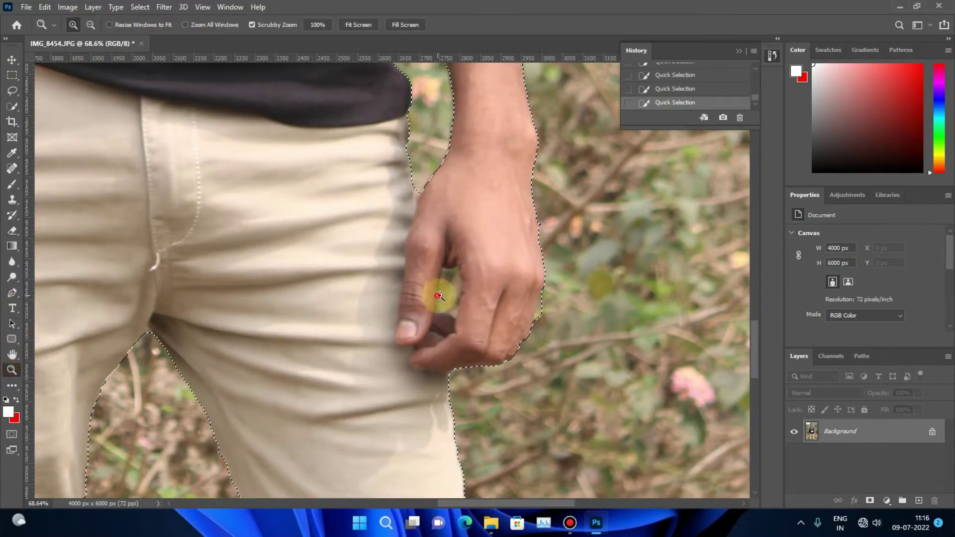
{"action": "left_click_drag", "start_coordinate": [438, 296], "coordinate": [474, 298]}
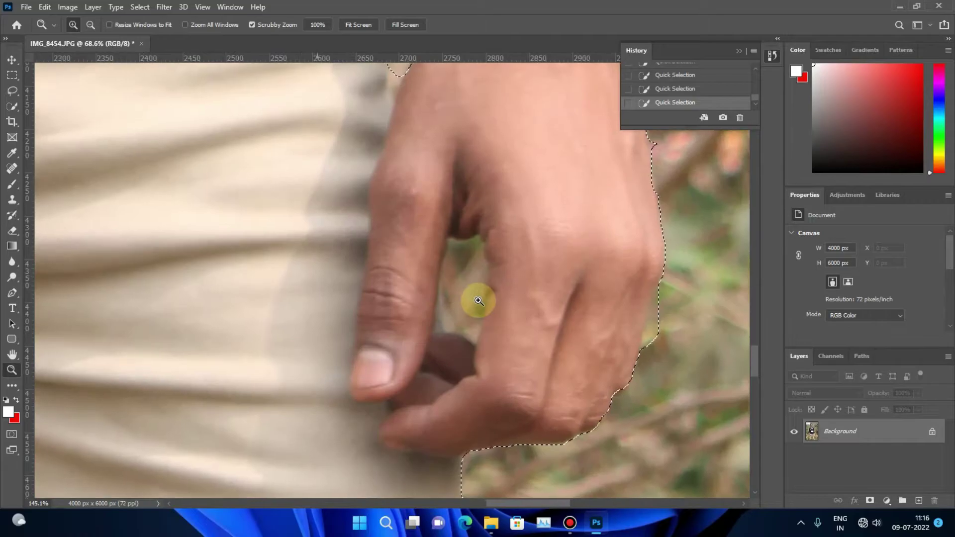
Switch Quick Selection to Subtract and remove the gap between the curled fingers.
{"action": "left_click", "coordinate": [12, 106]}
{"action": "left_click", "coordinate": [110, 25]}
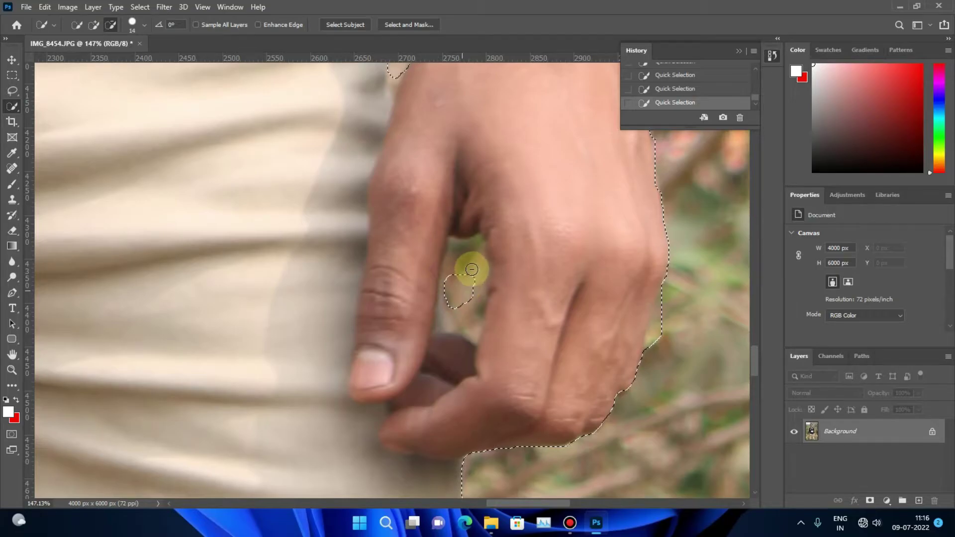
{"action": "left_click_drag", "start_coordinate": [477, 257], "coordinate": [476, 332]}
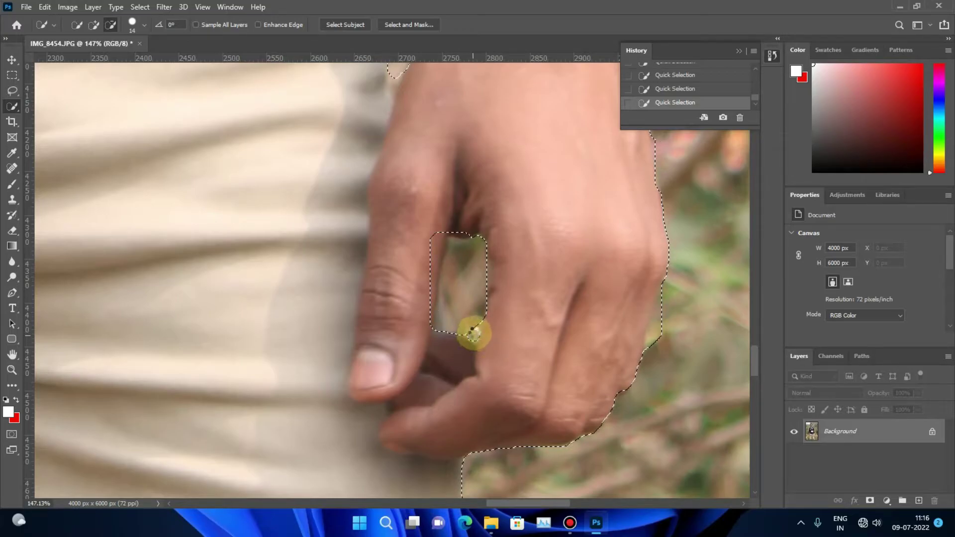
{"action": "left_click_drag", "start_coordinate": [522, 500], "coordinate": [542, 498]}
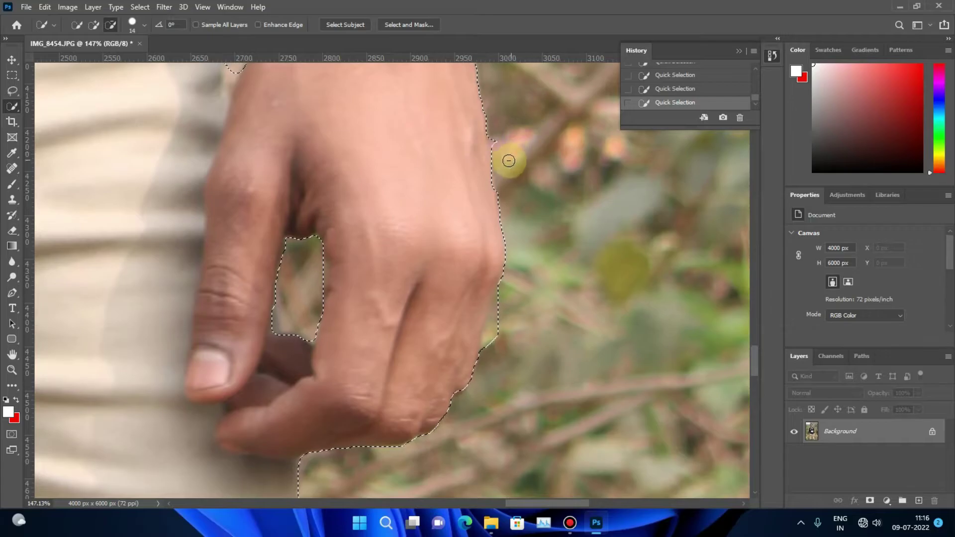
Trim background off the hand's right edge and along the fingers.
{"action": "mouse_move", "coordinate": [501, 145]}
{"action": "left_mouse_down"}
{"action": "mouse_move", "coordinate": [503, 289]}
{"action": "mouse_move", "coordinate": [489, 343]}
{"action": "left_mouse_up"}
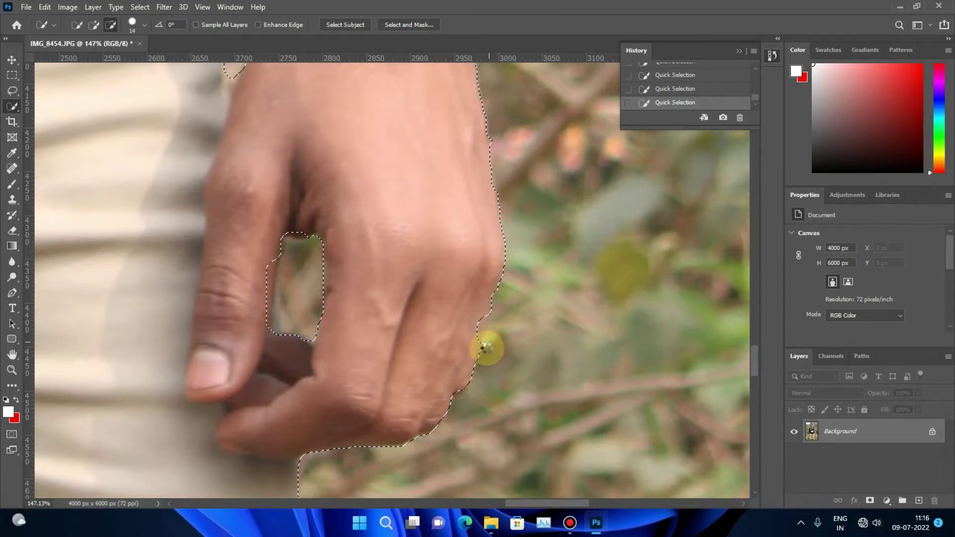
{"action": "left_click_drag", "start_coordinate": [561, 505], "coordinate": [412, 493]}
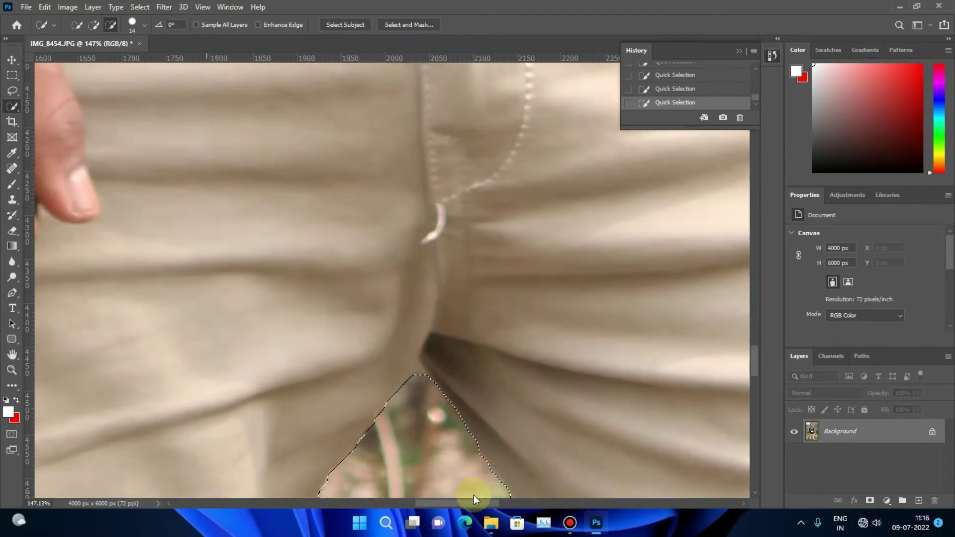
{"action": "scroll", "coordinate": [292, 334], "scroll_direction": "up", "scroll_amount": 1}
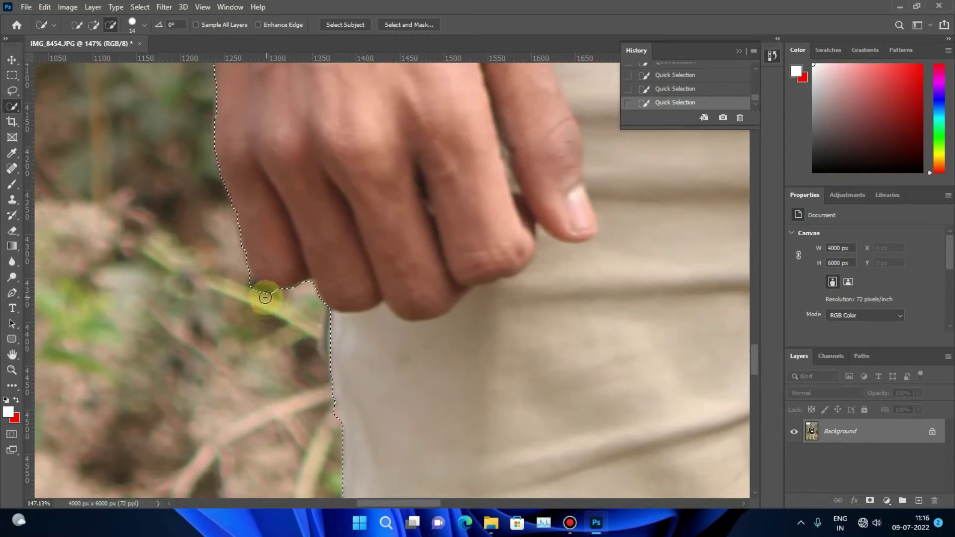
{"action": "left_click_drag", "start_coordinate": [243, 266], "coordinate": [539, 279]}
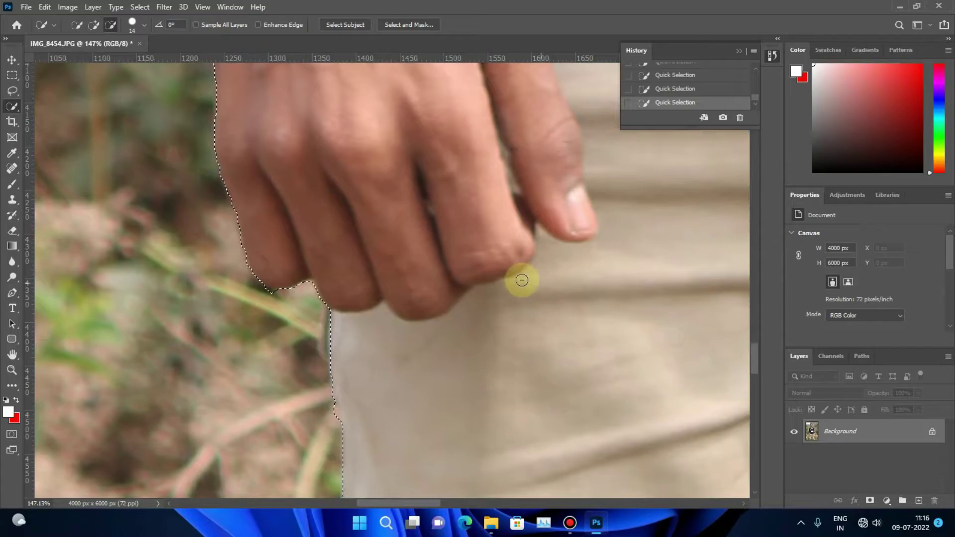
{"action": "scroll", "coordinate": [512, 271], "scroll_direction": "up", "scroll_amount": 1}
{"action": "scroll", "coordinate": [448, 238], "scroll_direction": "up", "scroll_amount": 6}
{"action": "scroll", "coordinate": [368, 189], "scroll_direction": "up", "scroll_amount": 4}
{"action": "scroll", "coordinate": [341, 162], "scroll_direction": "up", "scroll_amount": 3}
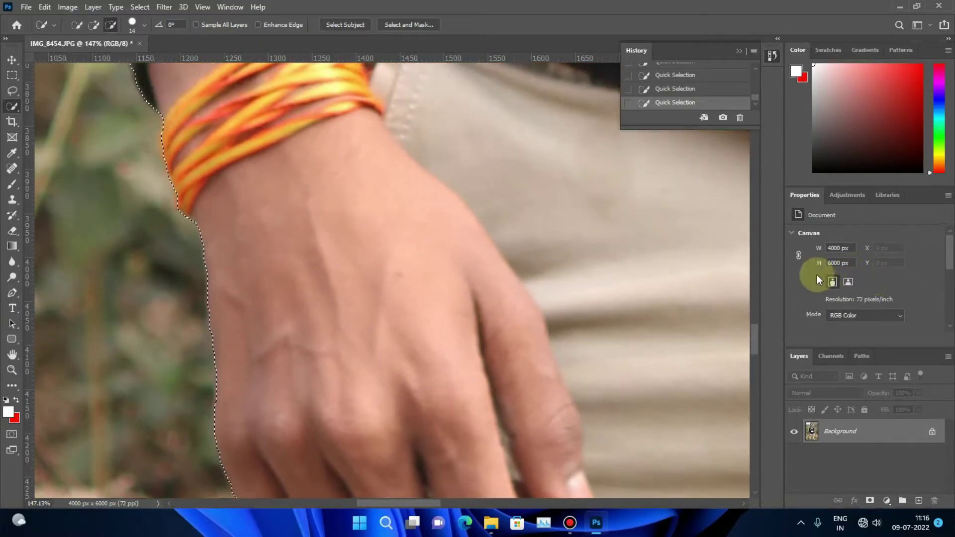
Subtract the green strip between the man's sleeves from the Quick Selection.
{"action": "left_click_drag", "start_coordinate": [754, 343], "coordinate": [755, 302]}
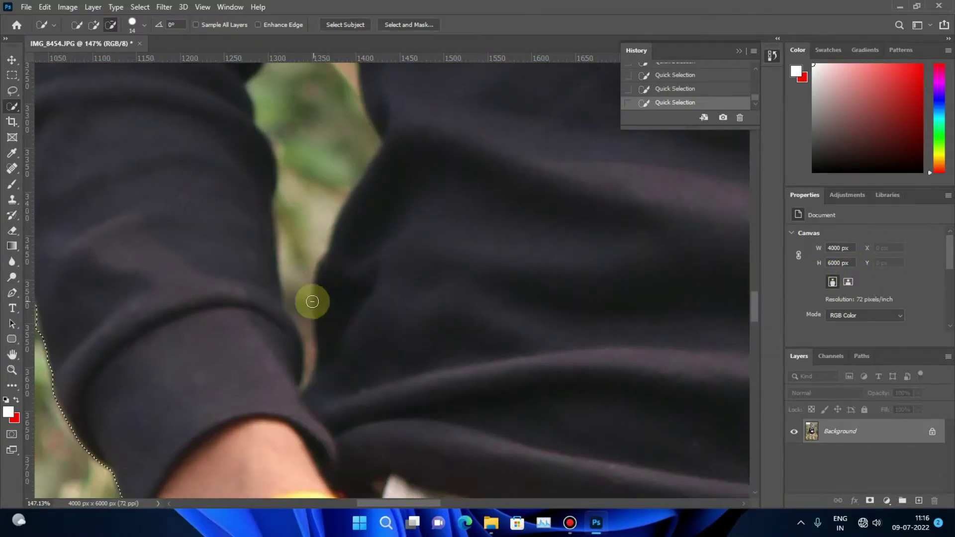
{"action": "mouse_move", "coordinate": [297, 256]}
{"action": "left_mouse_down"}
{"action": "mouse_move", "coordinate": [316, 100]}
{"action": "mouse_move", "coordinate": [309, 223]}
{"action": "left_mouse_up"}
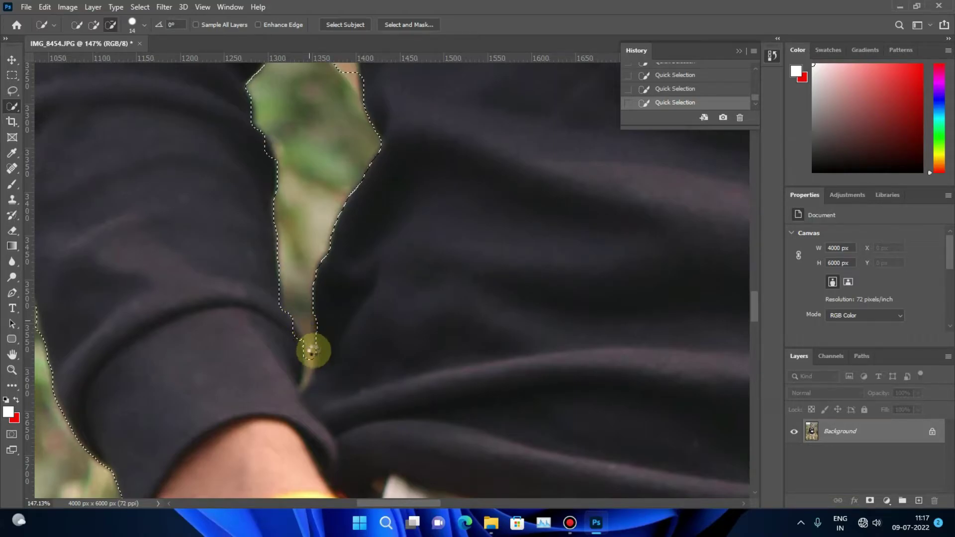
{"action": "scroll", "coordinate": [312, 353], "scroll_direction": "up", "scroll_amount": 2}
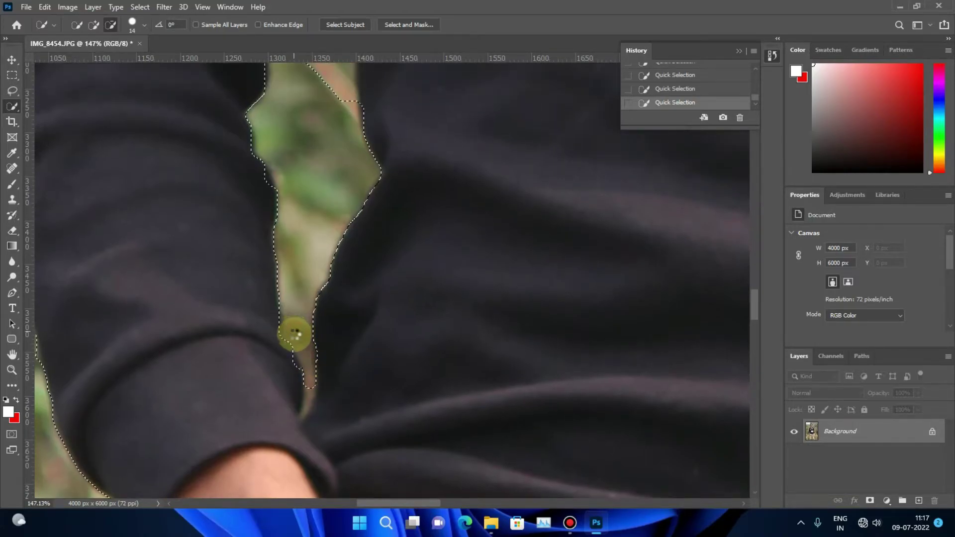
{"action": "scroll", "coordinate": [350, 317], "scroll_direction": "up", "scroll_amount": 3}
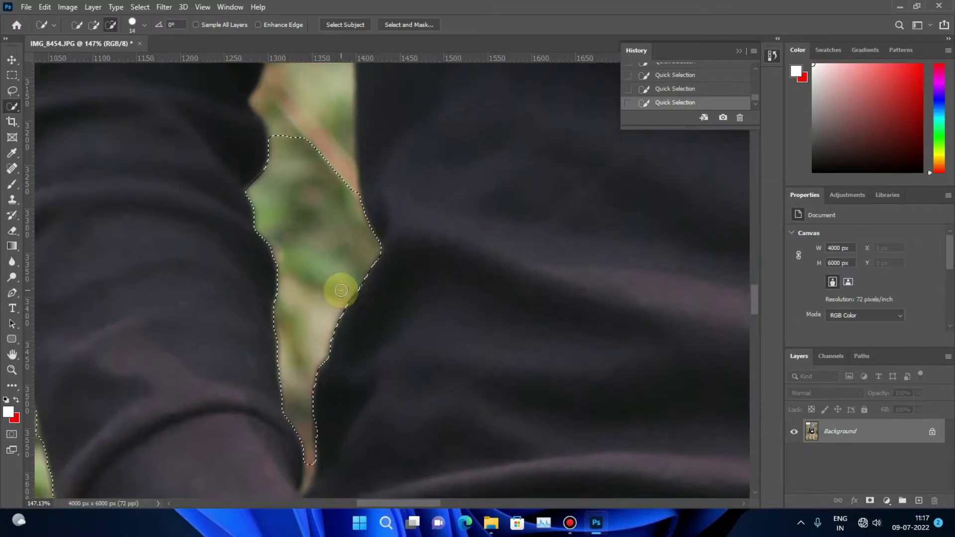
{"action": "scroll", "coordinate": [341, 284], "scroll_direction": "up", "scroll_amount": 3}
{"action": "scroll", "coordinate": [333, 280], "scroll_direction": "up", "scroll_amount": 3}
{"action": "scroll", "coordinate": [335, 279], "scroll_direction": "up", "scroll_amount": 3}
{"action": "scroll", "coordinate": [334, 252], "scroll_direction": "up", "scroll_amount": 2}
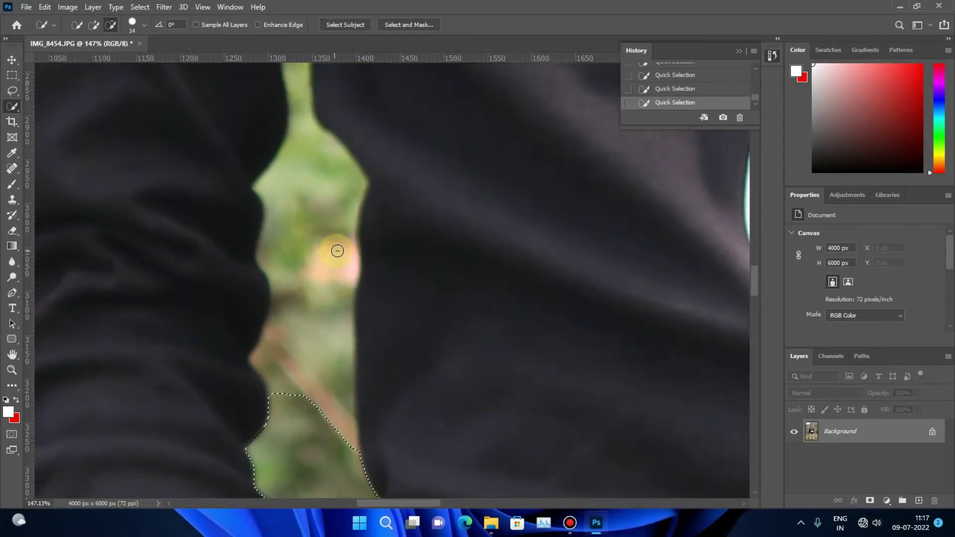
{"action": "left_click_drag", "start_coordinate": [337, 250], "coordinate": [336, 420]}
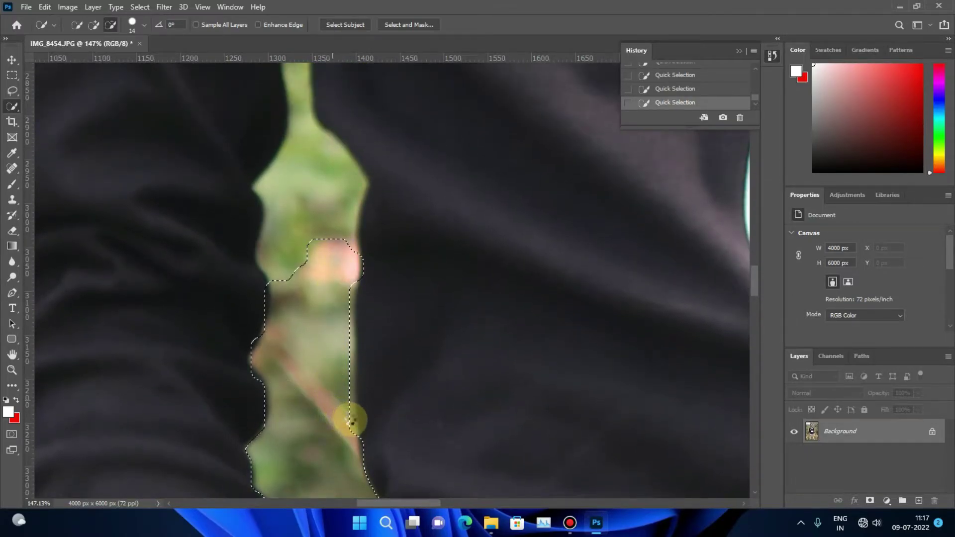
{"action": "scroll", "coordinate": [320, 315], "scroll_direction": "up", "scroll_amount": 3}
{"action": "scroll", "coordinate": [309, 274], "scroll_direction": "up", "scroll_amount": 3}
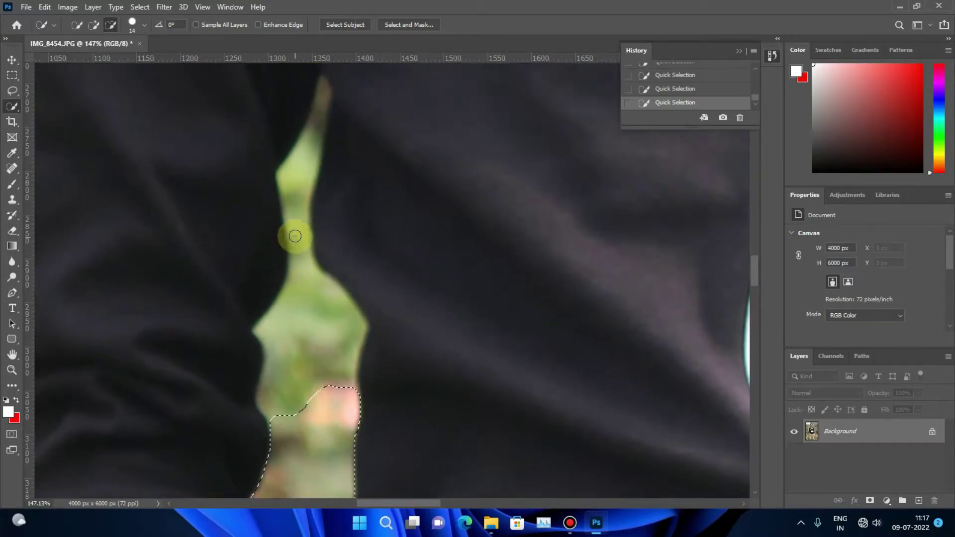
{"action": "left_click", "coordinate": [323, 102]}
{"action": "left_click_drag", "start_coordinate": [295, 196], "coordinate": [301, 270]}
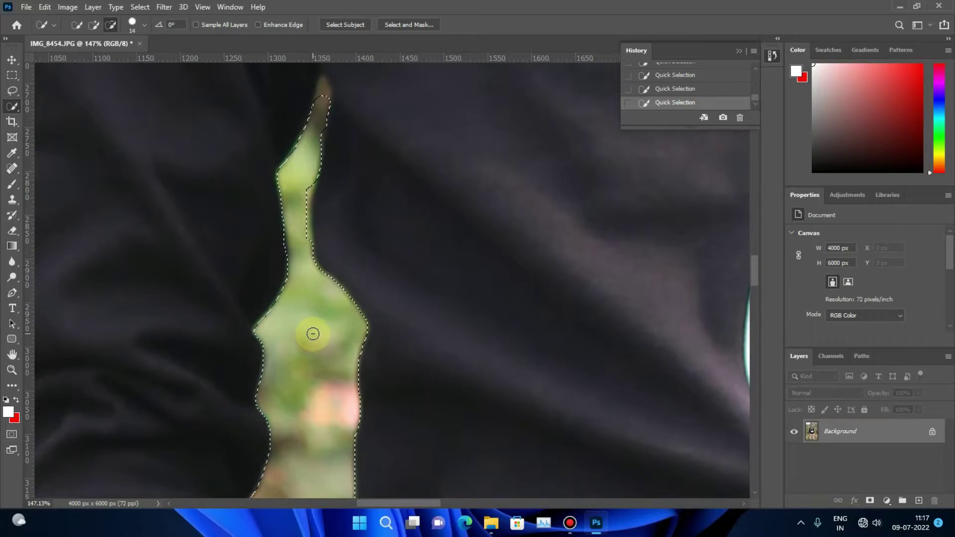
{"action": "scroll", "coordinate": [329, 195], "scroll_direction": "down", "scroll_amount": 2}
{"action": "scroll", "coordinate": [316, 188], "scroll_direction": "down", "scroll_amount": 2}
{"action": "scroll", "coordinate": [323, 341], "scroll_direction": "down", "scroll_amount": 3}
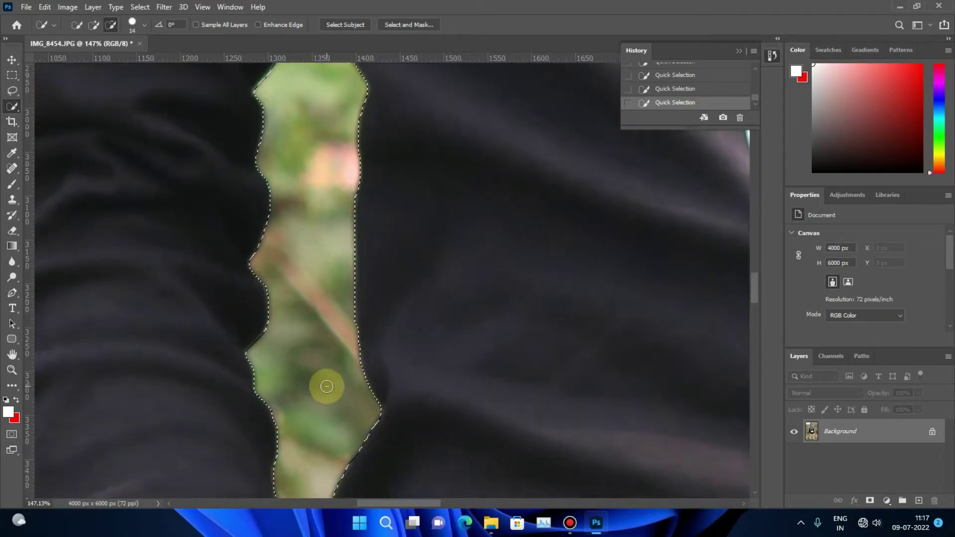
{"action": "scroll", "coordinate": [326, 386], "scroll_direction": "down", "scroll_amount": 2}
{"action": "scroll", "coordinate": [324, 428], "scroll_direction": "down", "scroll_amount": 1}
{"action": "scroll", "coordinate": [315, 470], "scroll_direction": "down", "scroll_amount": 1}
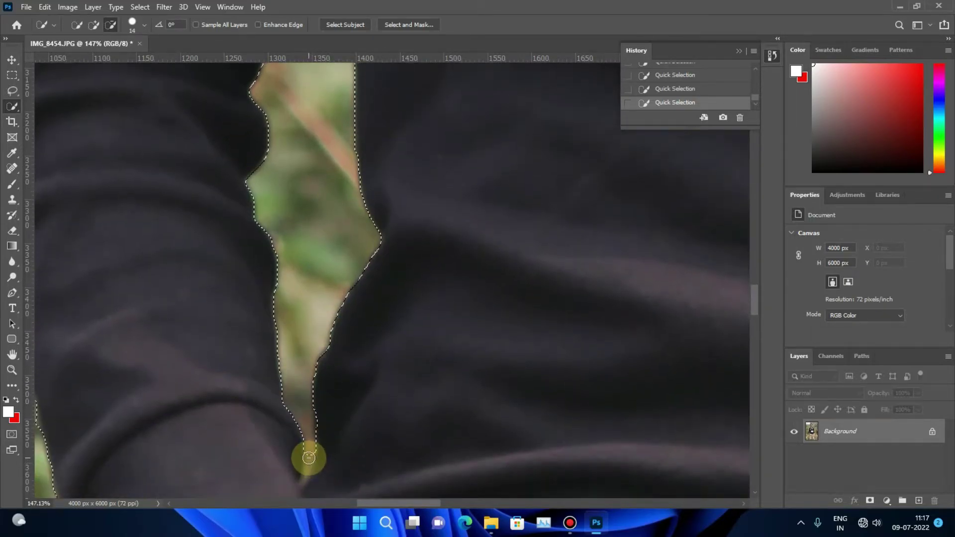
{"action": "scroll", "coordinate": [318, 321], "scroll_direction": "up", "scroll_amount": 1}
{"action": "scroll", "coordinate": [315, 315], "scroll_direction": "up", "scroll_amount": 2}
{"action": "scroll", "coordinate": [308, 316], "scroll_direction": "up", "scroll_amount": 1}
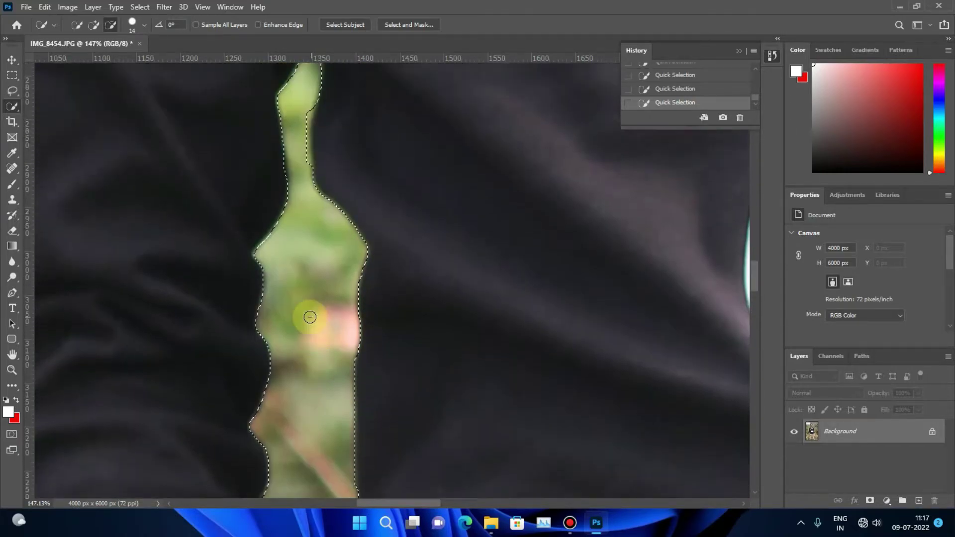
{"action": "scroll", "coordinate": [310, 315], "scroll_direction": "up", "scroll_amount": 1}
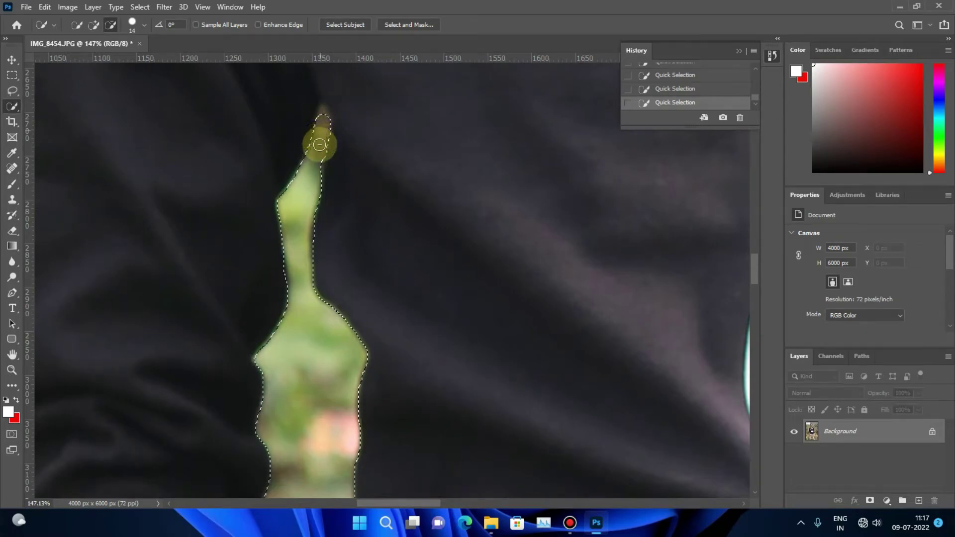
Zoom in on the legs to inspect the selection edges, then fit the image on screen.
{"action": "left_click", "coordinate": [12, 370]}
{"action": "right_click", "coordinate": [445, 243]}
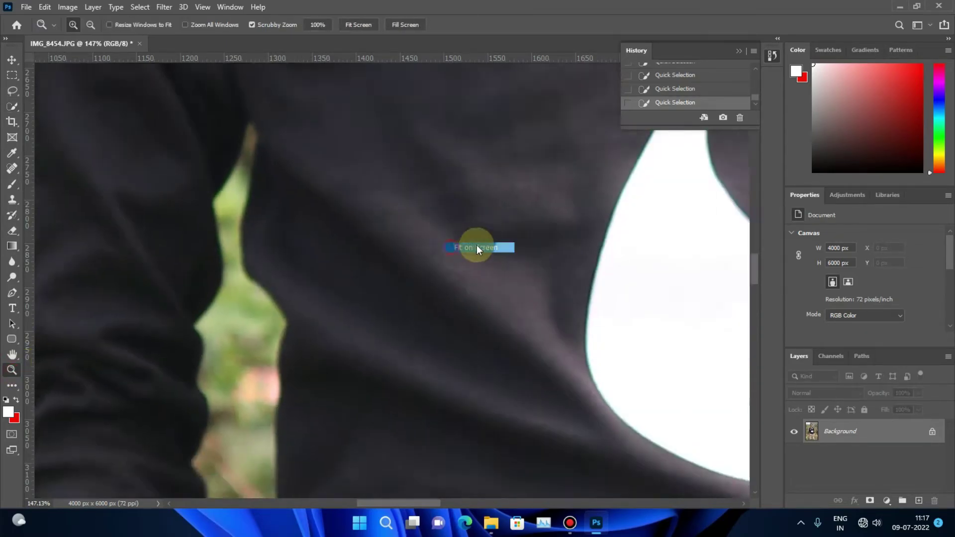
{"action": "left_click", "coordinate": [477, 247]}
{"action": "left_click_drag", "start_coordinate": [436, 480], "coordinate": [456, 433]}
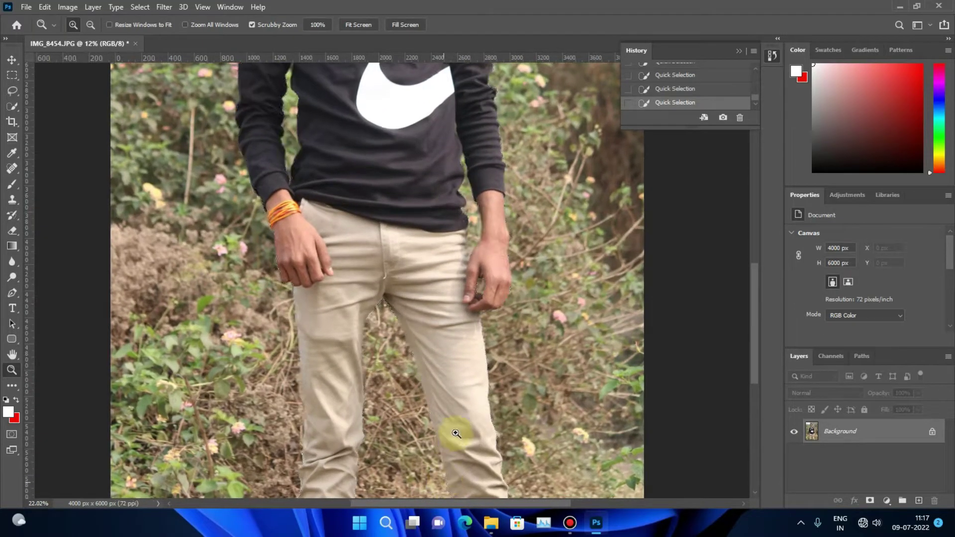
{"action": "scroll", "coordinate": [427, 316], "scroll_direction": "up", "scroll_amount": 3}
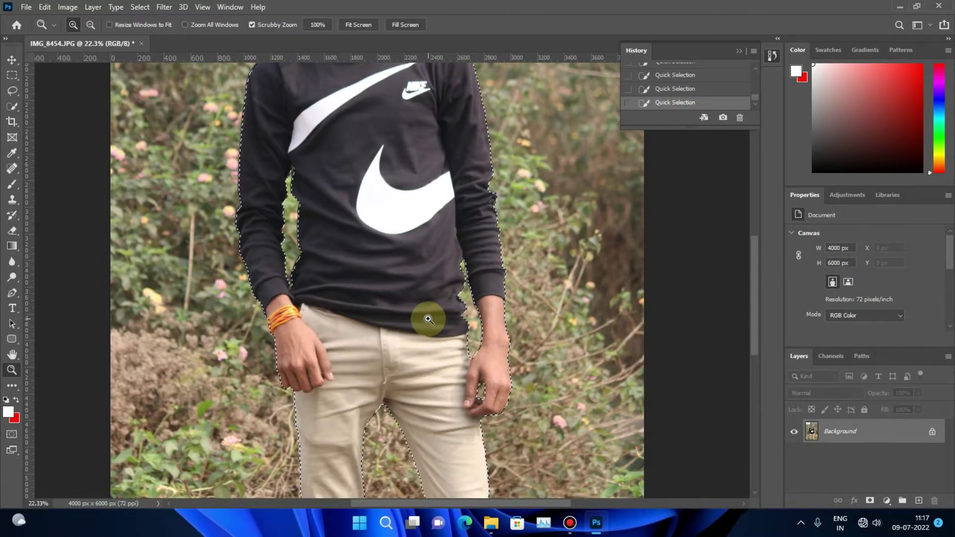
{"action": "scroll", "coordinate": [428, 319], "scroll_direction": "down", "scroll_amount": 2}
{"action": "scroll", "coordinate": [426, 320], "scroll_direction": "up", "scroll_amount": 1}
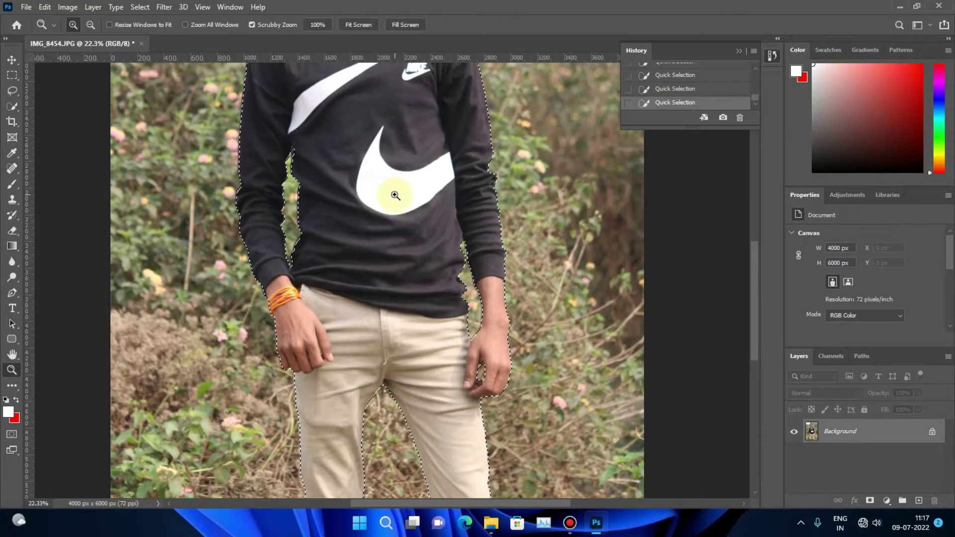
{"action": "scroll", "coordinate": [390, 194], "scroll_direction": "up", "scroll_amount": 2}
{"action": "scroll", "coordinate": [390, 184], "scroll_direction": "up", "scroll_amount": 2}
{"action": "scroll", "coordinate": [393, 187], "scroll_direction": "up", "scroll_amount": 1}
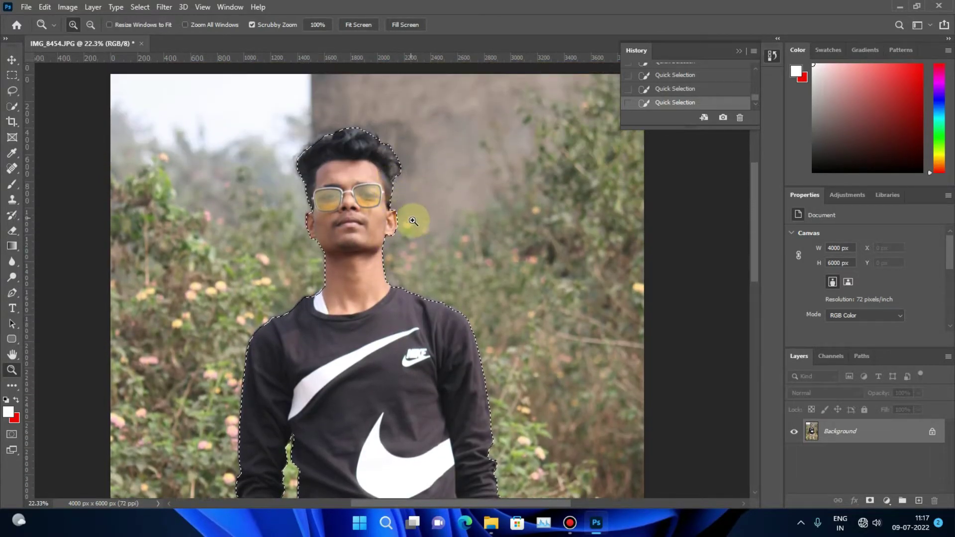
{"action": "scroll", "coordinate": [405, 190], "scroll_direction": "up", "scroll_amount": 3}
{"action": "scroll", "coordinate": [410, 191], "scroll_direction": "down", "scroll_amount": 4}
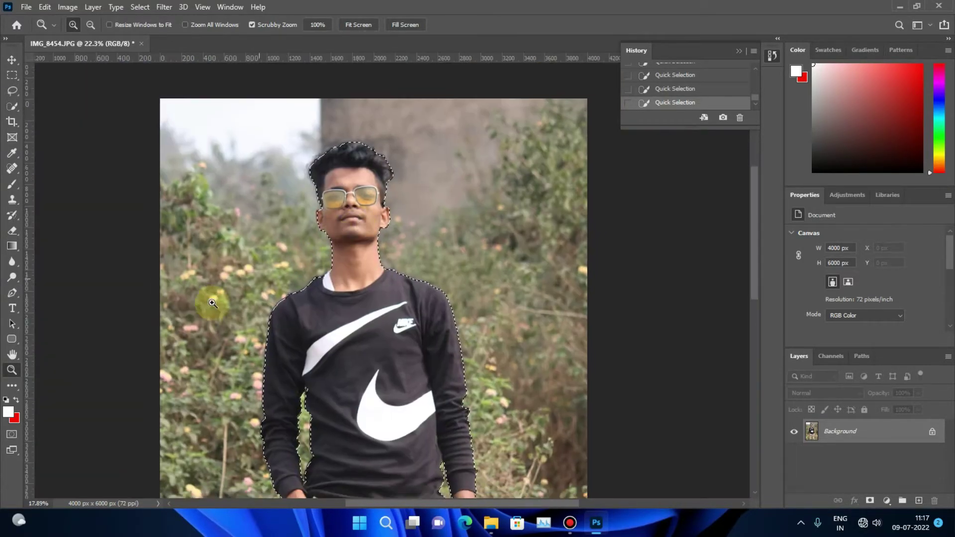
{"action": "right_click", "coordinate": [285, 343]}
{"action": "left_click", "coordinate": [309, 350]}
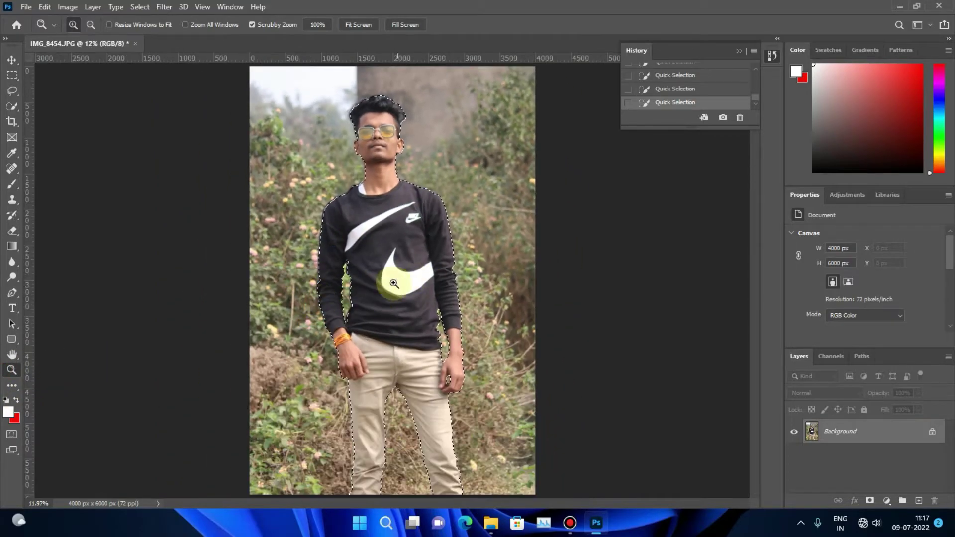
Switch back to the Quick Selection tool.
{"action": "left_click", "coordinate": [12, 105]}
{"action": "left_click", "coordinate": [569, 530]}
{"action": "left_click", "coordinate": [386, 265]}
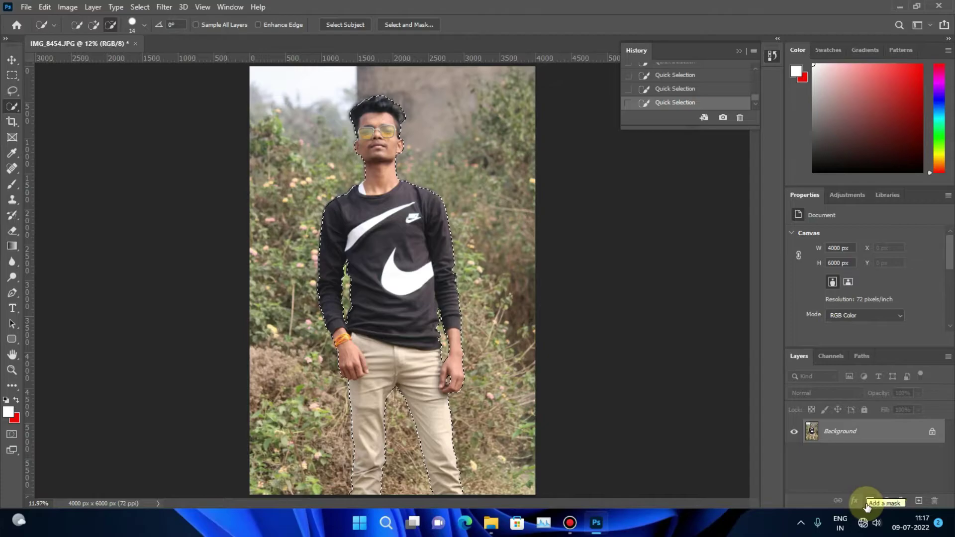
Add a layer mask hiding the background, comparing before/after and checking the shirt edges.
{"action": "left_click", "coordinate": [870, 502]}
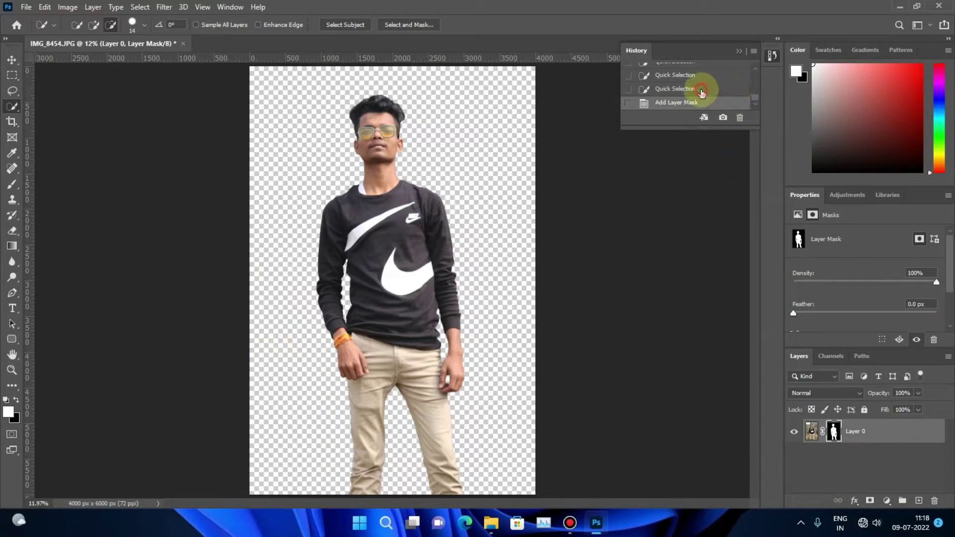
{"action": "left_click", "coordinate": [702, 89]}
{"action": "left_click", "coordinate": [692, 104]}
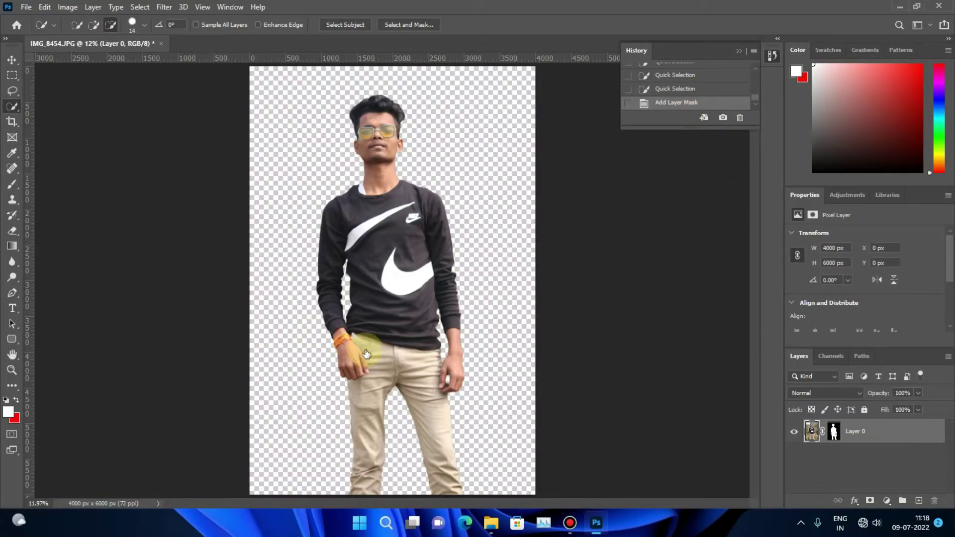
{"action": "left_click", "coordinate": [11, 369]}
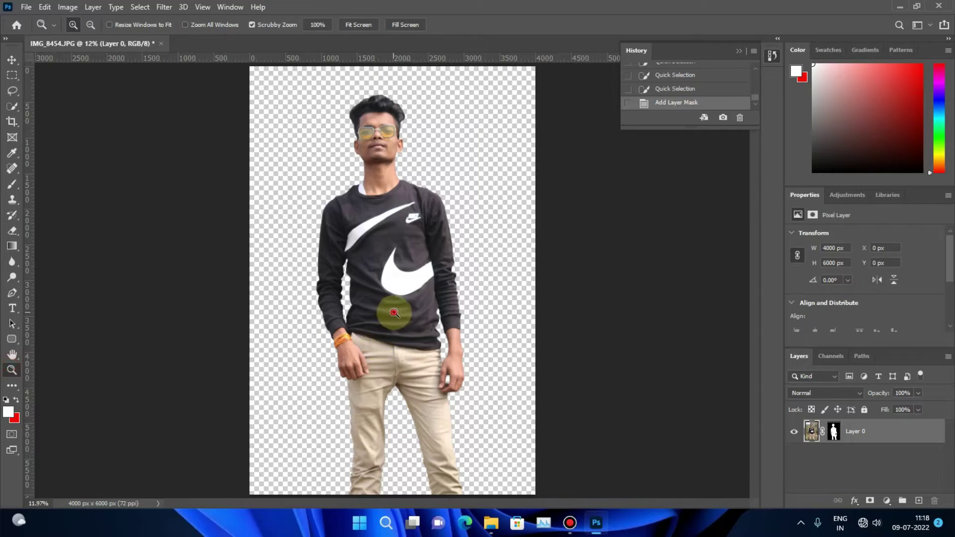
{"action": "mouse_move", "coordinate": [391, 313]}
{"action": "left_mouse_down"}
{"action": "mouse_move", "coordinate": [433, 317]}
{"action": "mouse_move", "coordinate": [398, 331]}
{"action": "left_mouse_up"}
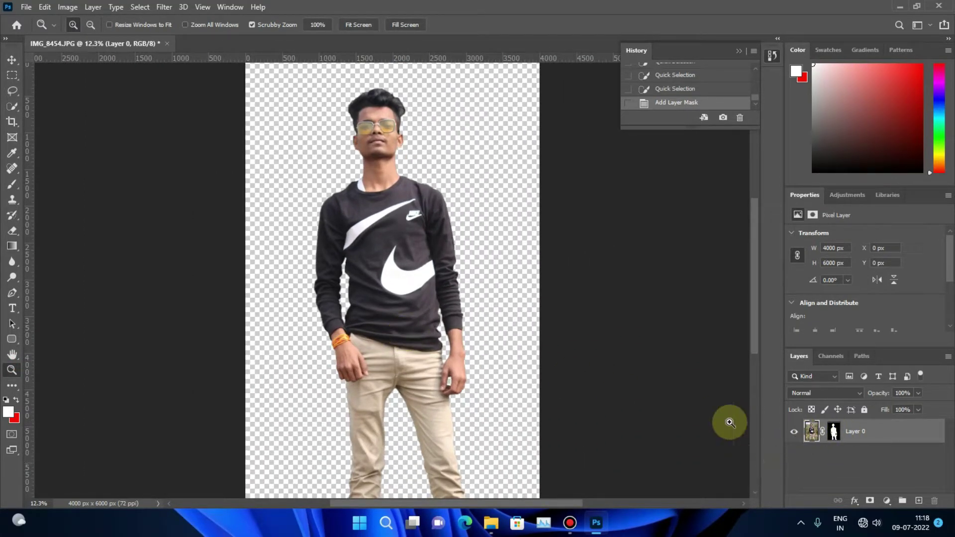
Apply the layer mask so it is baked permanently into the layer.
{"action": "left_click", "coordinate": [834, 436]}
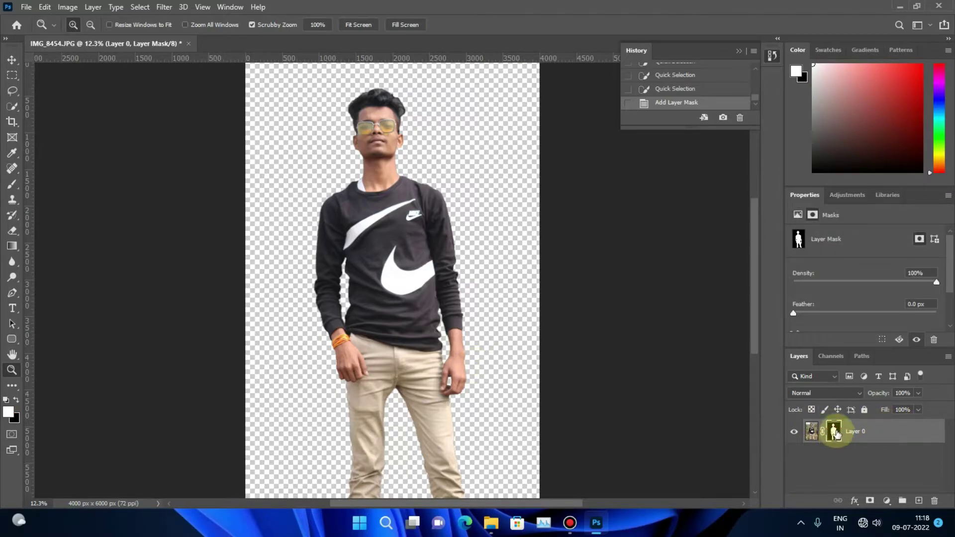
{"action": "right_click", "coordinate": [834, 434]}
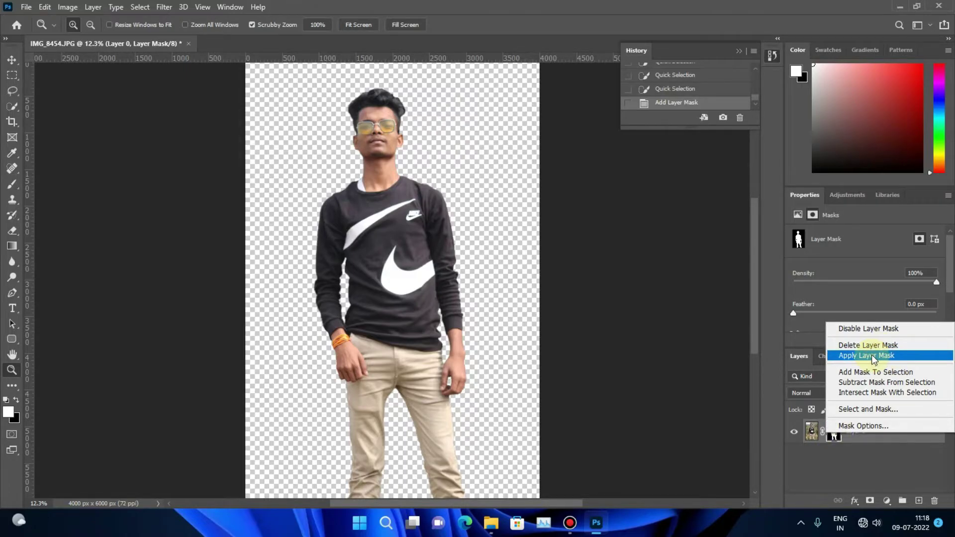
{"action": "left_click", "coordinate": [874, 356]}
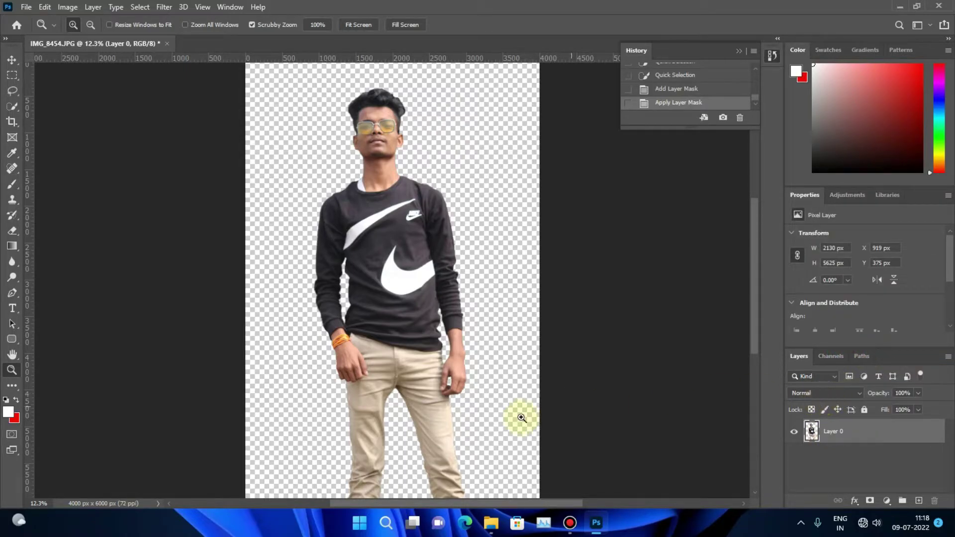
Zoom in on the legs to check the cut-out edges, then fit the image on screen.
{"action": "left_click_drag", "start_coordinate": [437, 470], "coordinate": [430, 407]}
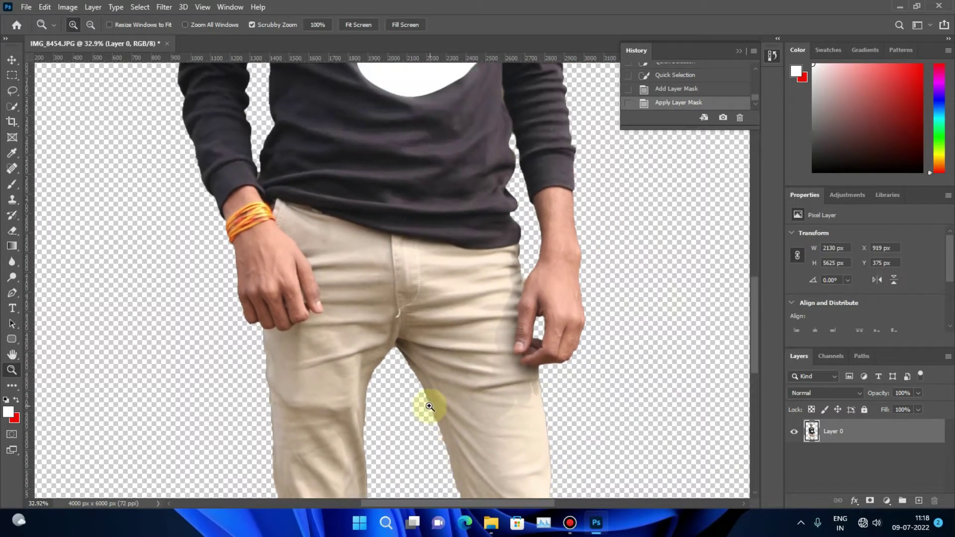
{"action": "scroll", "coordinate": [430, 407], "scroll_direction": "up", "scroll_amount": 1}
{"action": "scroll", "coordinate": [429, 409], "scroll_direction": "up", "scroll_amount": 3}
{"action": "scroll", "coordinate": [428, 414], "scroll_direction": "up", "scroll_amount": 3}
{"action": "scroll", "coordinate": [427, 416], "scroll_direction": "up", "scroll_amount": 3}
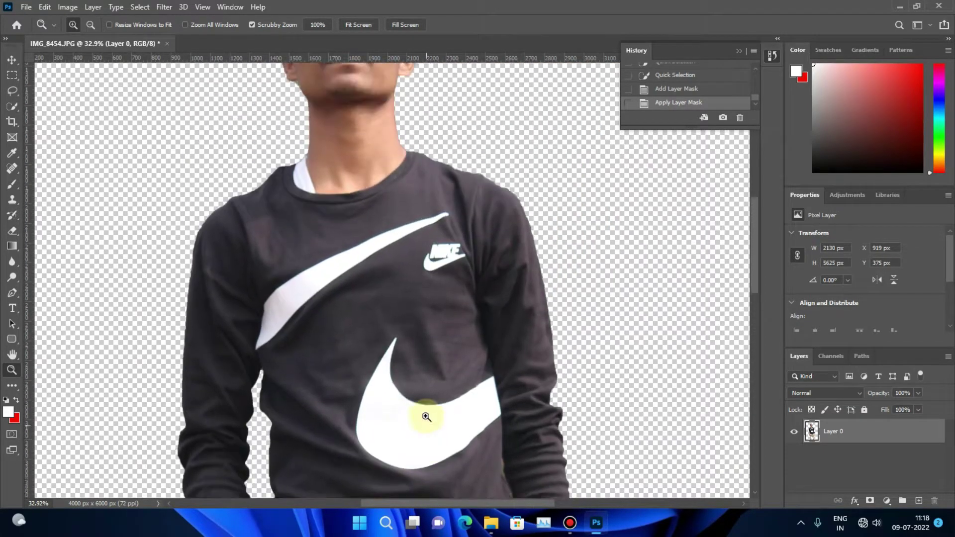
{"action": "scroll", "coordinate": [426, 417], "scroll_direction": "up", "scroll_amount": 3}
{"action": "scroll", "coordinate": [425, 414], "scroll_direction": "up", "scroll_amount": 2}
{"action": "scroll", "coordinate": [425, 416], "scroll_direction": "up", "scroll_amount": 2}
{"action": "scroll", "coordinate": [420, 429], "scroll_direction": "up", "scroll_amount": 3}
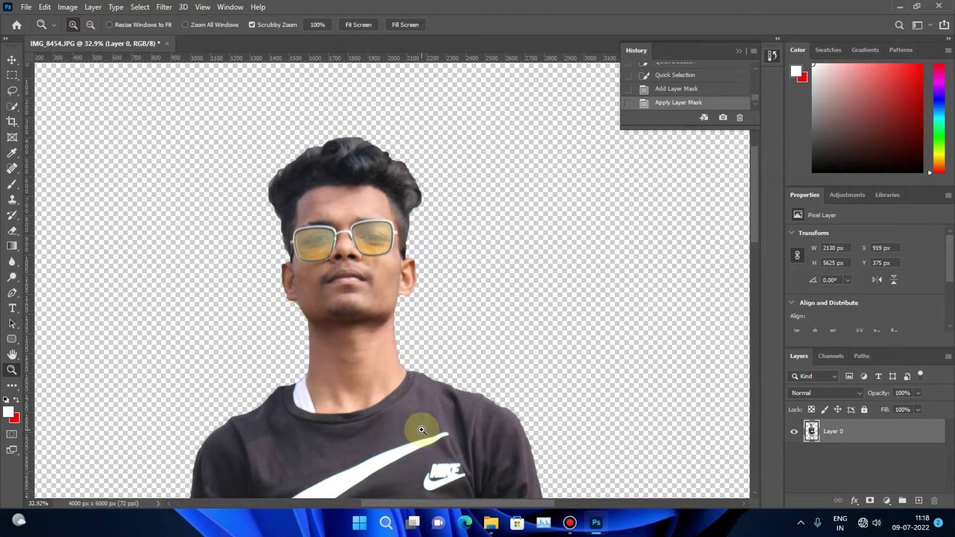
{"action": "scroll", "coordinate": [422, 431], "scroll_direction": "up", "scroll_amount": 3}
{"action": "scroll", "coordinate": [423, 428], "scroll_direction": "up", "scroll_amount": 2}
{"action": "right_click", "coordinate": [453, 342]}
{"action": "left_click", "coordinate": [471, 354]}
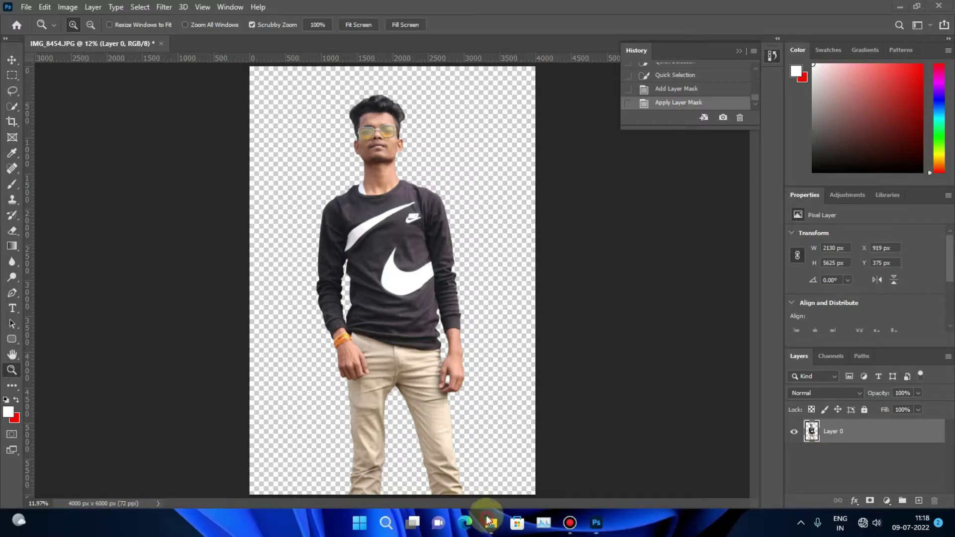
Open the phot editing background folder on Local Disk (I:) in File Explorer.
{"action": "mouse_move", "coordinate": [490, 523]}
{"action": "left_click", "coordinate": [465, 462]}
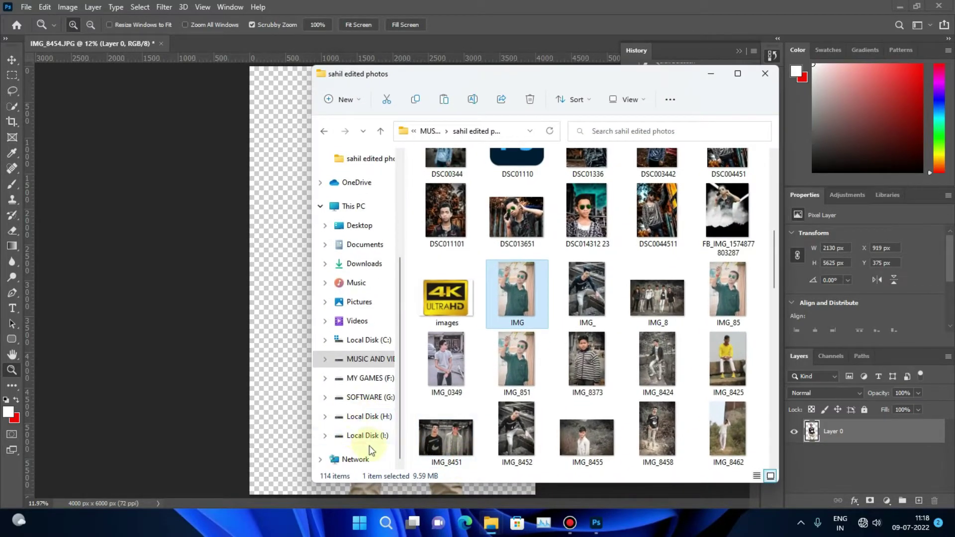
{"action": "left_click", "coordinate": [368, 435]}
{"action": "scroll", "coordinate": [552, 388], "scroll_direction": "down", "scroll_amount": 3}
{"action": "scroll", "coordinate": [552, 384], "scroll_direction": "down", "scroll_amount": 6}
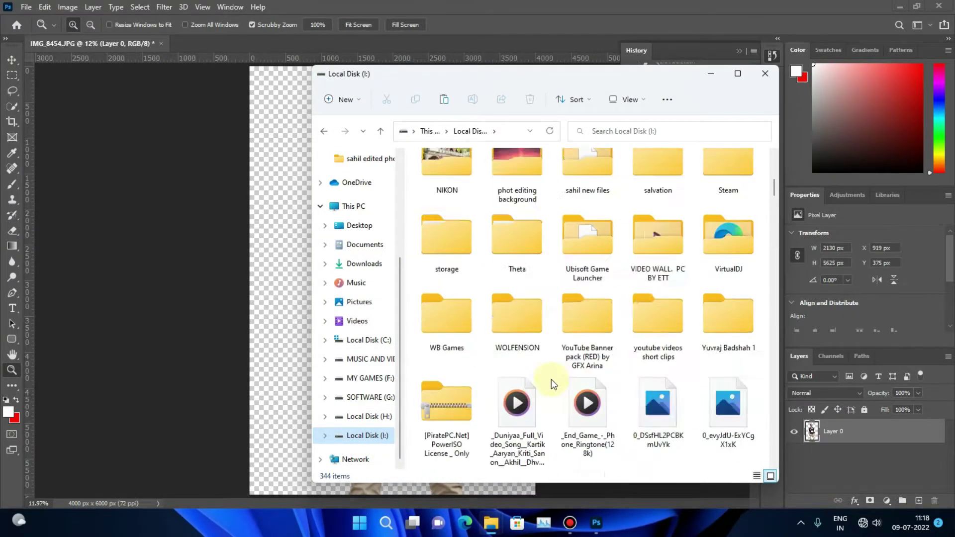
{"action": "scroll", "coordinate": [551, 380], "scroll_direction": "down", "scroll_amount": 3}
{"action": "scroll", "coordinate": [551, 376], "scroll_direction": "up", "scroll_amount": 5}
{"action": "scroll", "coordinate": [622, 361], "scroll_direction": "down", "scroll_amount": 3}
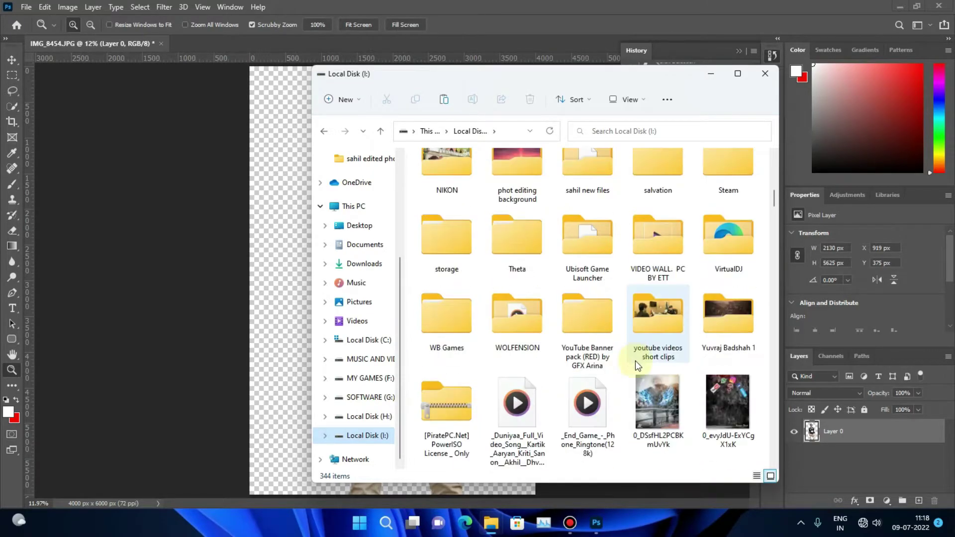
{"action": "scroll", "coordinate": [635, 360], "scroll_direction": "up", "scroll_amount": 3}
{"action": "double_click", "coordinate": [520, 323]}
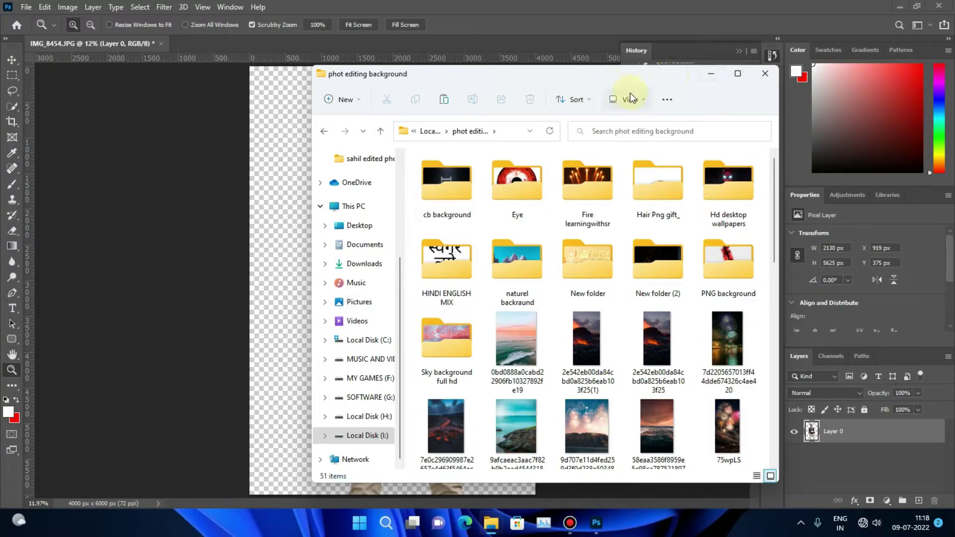
Show the folder as extra large icons and scroll through the background images.
{"action": "left_click", "coordinate": [630, 97]}
{"action": "left_click", "coordinate": [631, 129]}
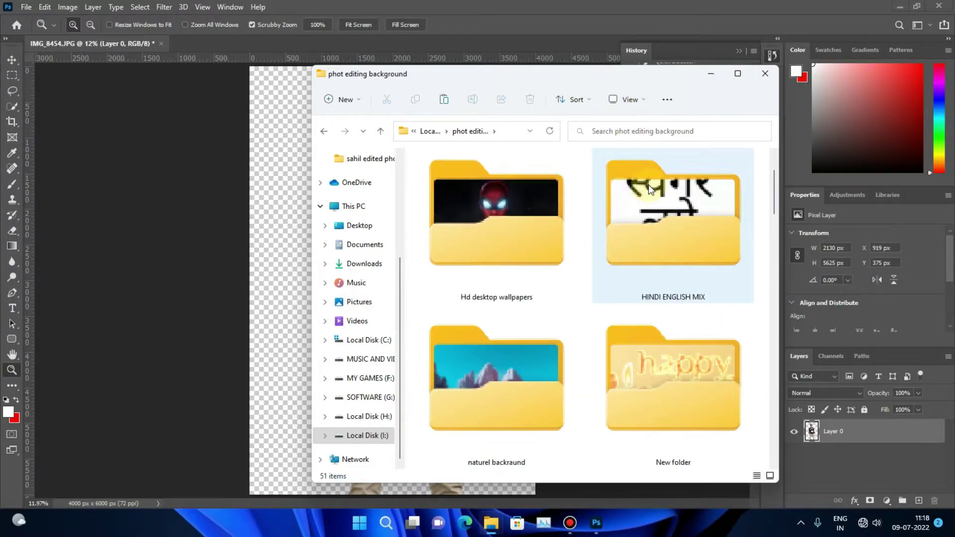
{"action": "scroll", "coordinate": [649, 189], "scroll_direction": "down", "scroll_amount": 3}
{"action": "scroll", "coordinate": [649, 184], "scroll_direction": "down", "scroll_amount": 3}
{"action": "scroll", "coordinate": [649, 184], "scroll_direction": "down", "scroll_amount": 3}
{"action": "scroll", "coordinate": [637, 144], "scroll_direction": "down", "scroll_amount": 1, "text": "ctrl"}
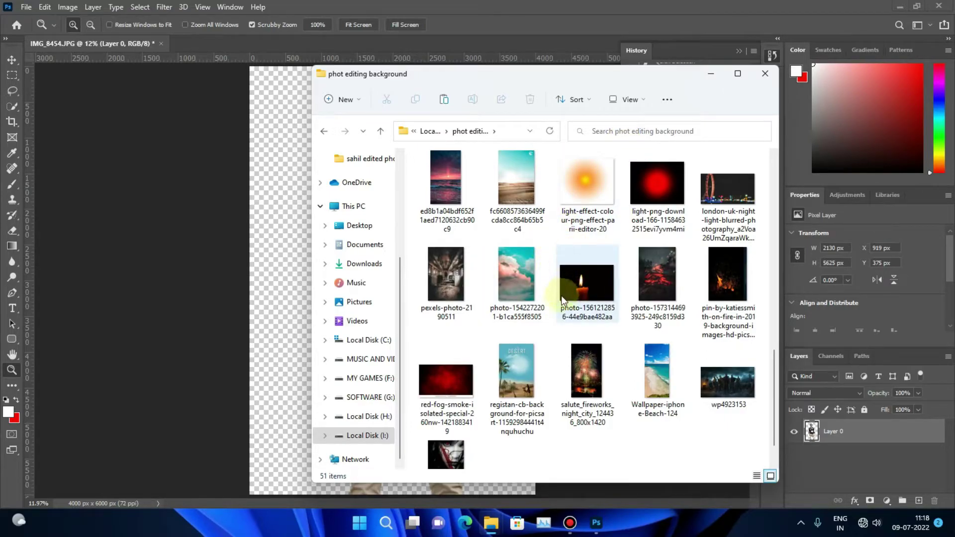
{"action": "scroll", "coordinate": [561, 298], "scroll_direction": "down", "scroll_amount": 1}
{"action": "scroll", "coordinate": [560, 299], "scroll_direction": "up", "scroll_amount": 3}
{"action": "scroll", "coordinate": [561, 308], "scroll_direction": "up", "scroll_amount": 2}
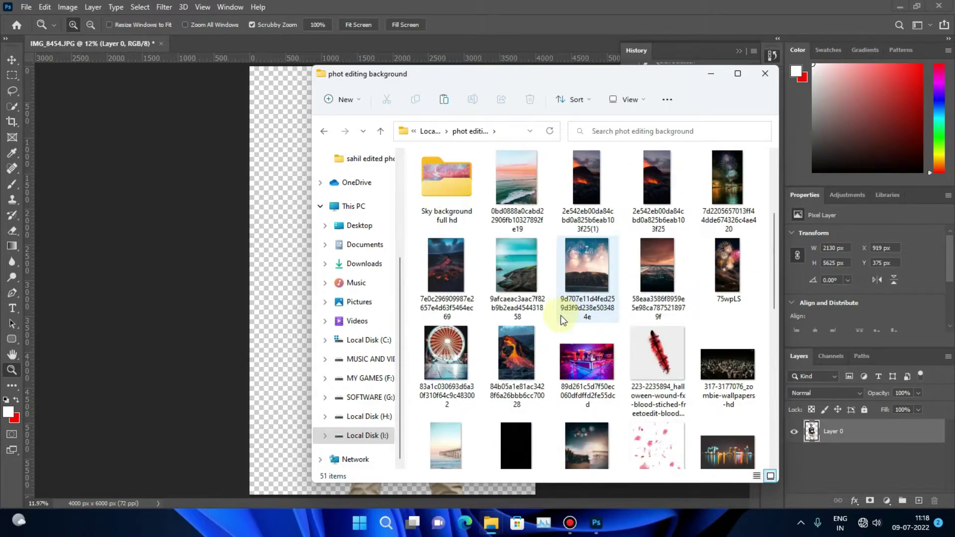
{"action": "scroll", "coordinate": [560, 315], "scroll_direction": "up", "scroll_amount": 2}
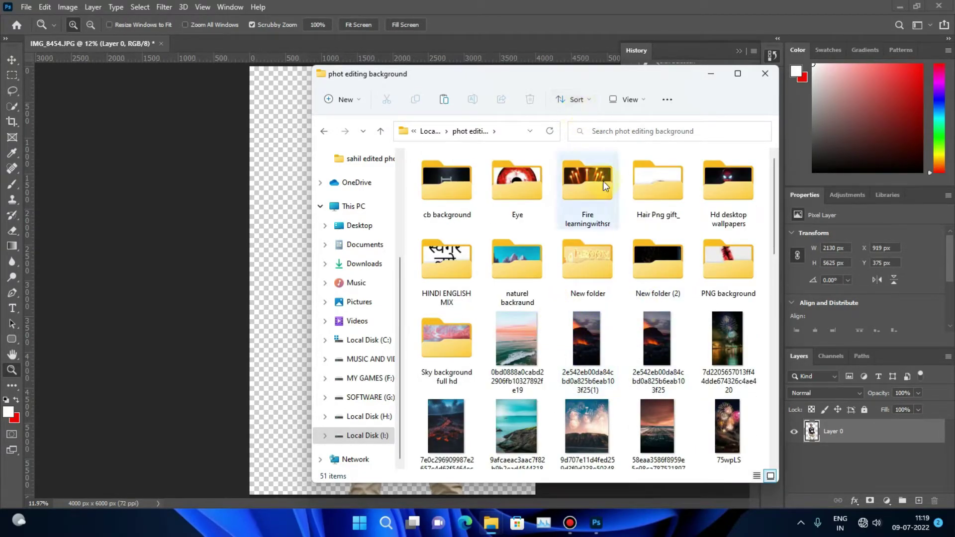
Place the lava landscape image on the canvas and enlarge it to fill the frame.
{"action": "left_click_drag", "start_coordinate": [508, 87], "coordinate": [731, 84]}
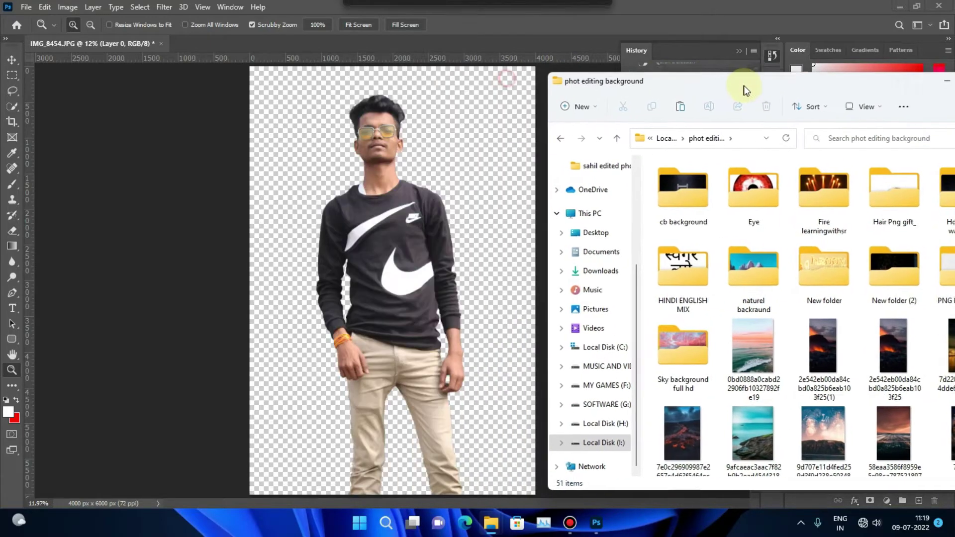
{"action": "left_click_drag", "start_coordinate": [859, 84], "coordinate": [688, 27]}
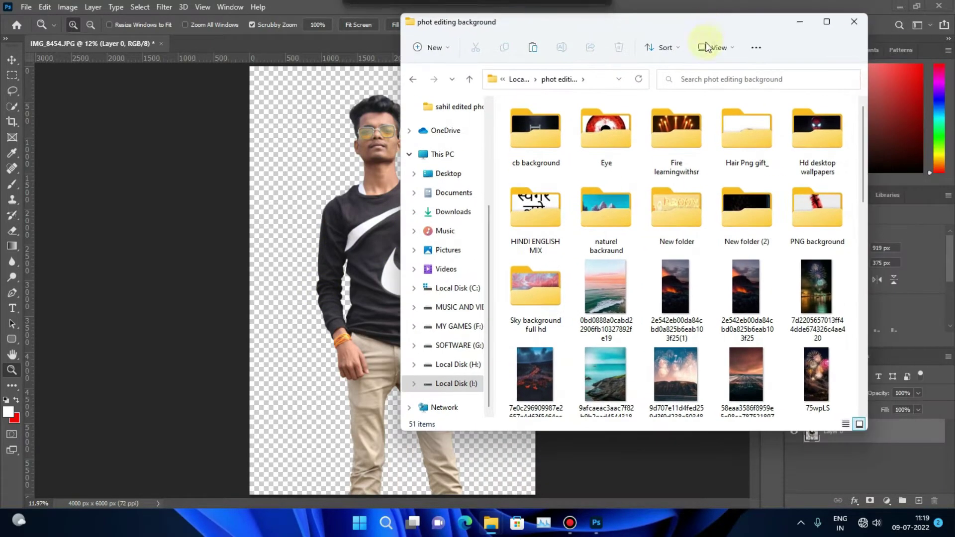
{"action": "left_click", "coordinate": [523, 372]}
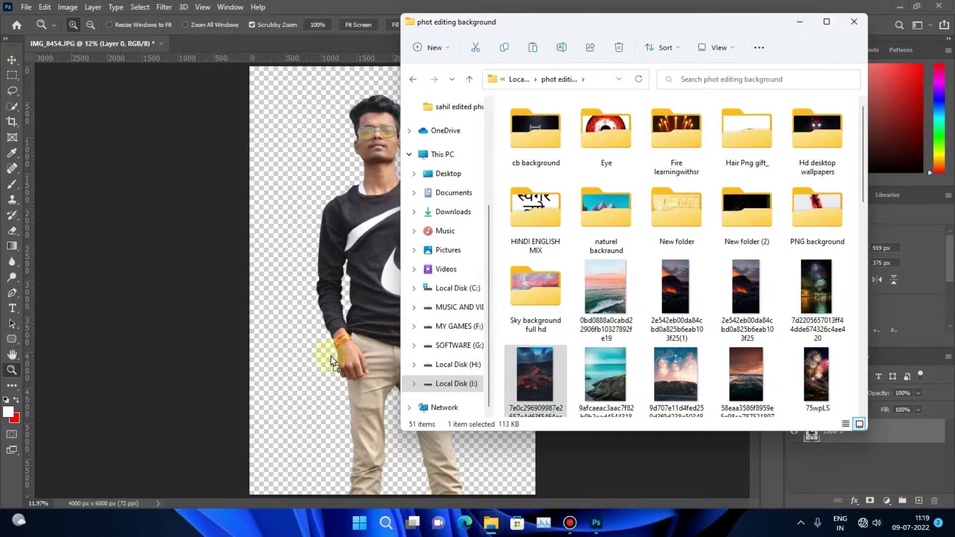
{"action": "left_click_drag", "start_coordinate": [331, 359], "coordinate": [331, 355]}
{"action": "mouse_move", "coordinate": [424, 327]}
{"action": "left_mouse_down"}
{"action": "mouse_move", "coordinate": [598, 516]}
{"action": "mouse_move", "coordinate": [558, 501]}
{"action": "left_mouse_up"}
{"action": "left_click_drag", "start_coordinate": [454, 348], "coordinate": [416, 279]}
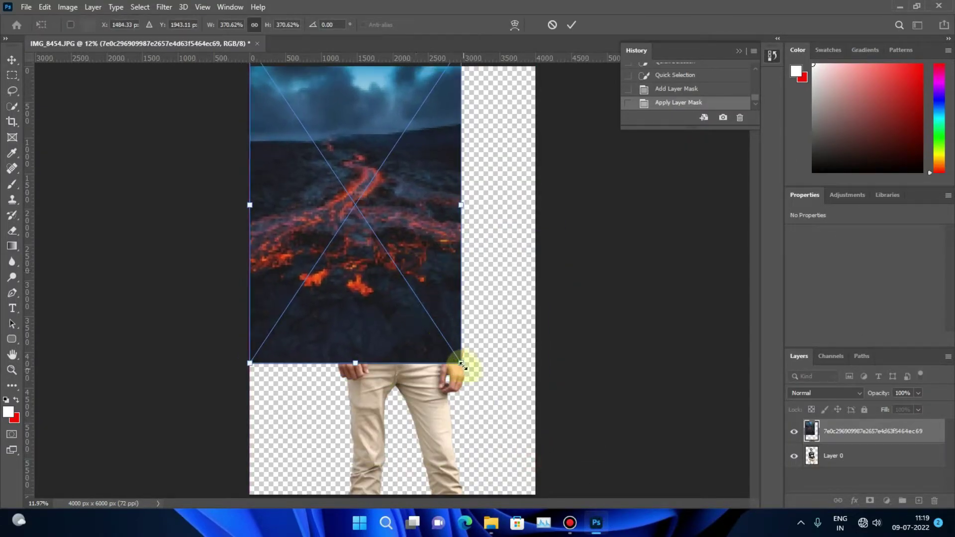
{"action": "left_click_drag", "start_coordinate": [462, 364], "coordinate": [557, 502]}
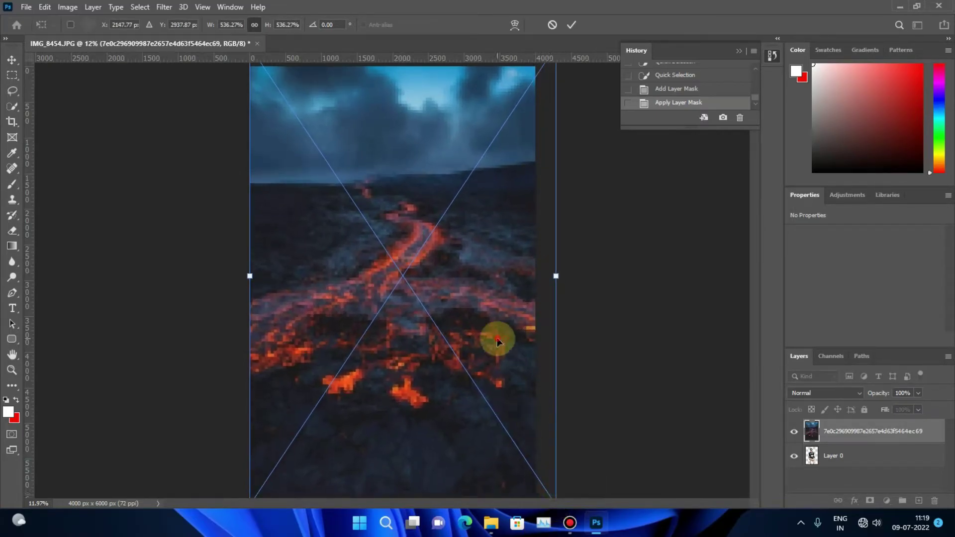
{"action": "key", "text": "Return"}
{"action": "key", "text": "z"}
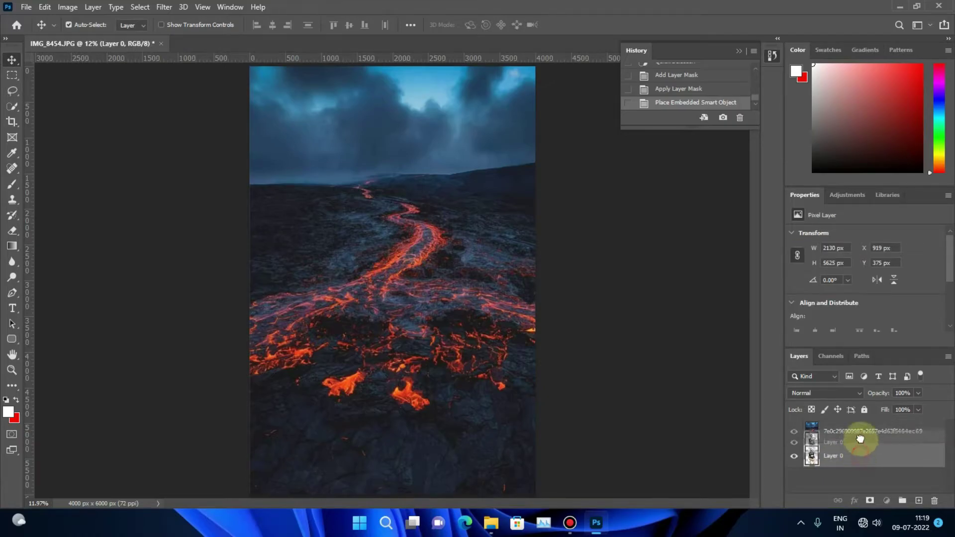
Move Layer 0 above the lava layer, then delete the lava layer.
{"action": "left_click_drag", "start_coordinate": [848, 458], "coordinate": [865, 420]}
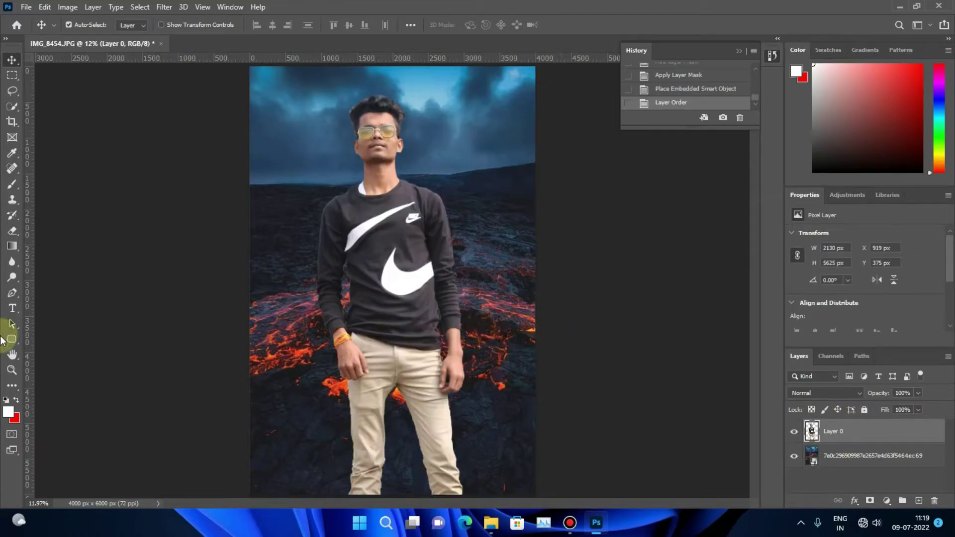
{"action": "left_click", "coordinate": [11, 369]}
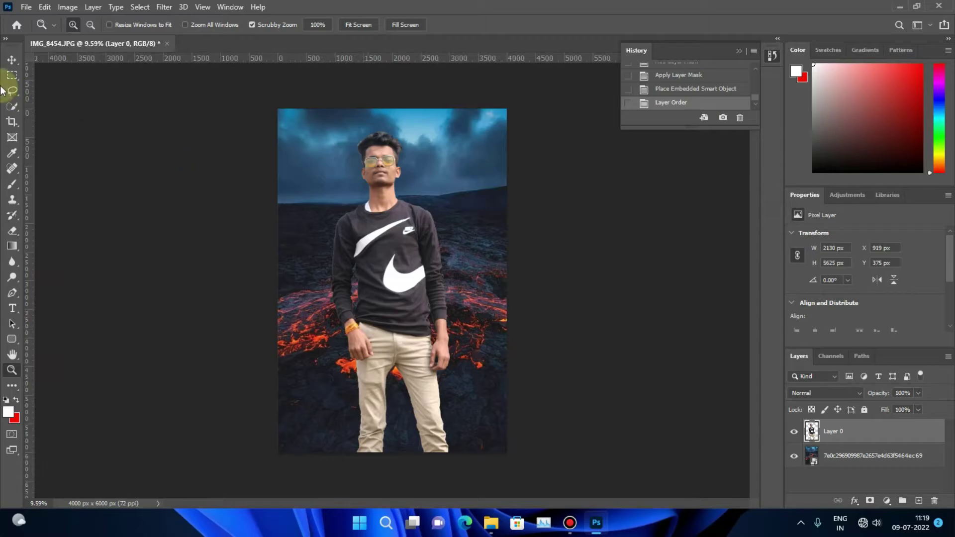
{"action": "left_click", "coordinate": [12, 60]}
{"action": "left_click", "coordinate": [837, 456]}
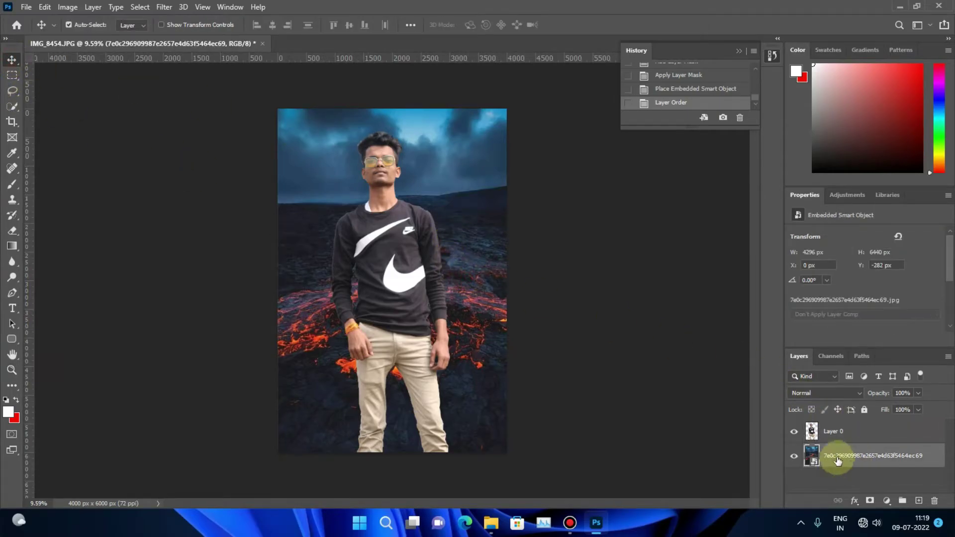
{"action": "key", "text": "Delete"}
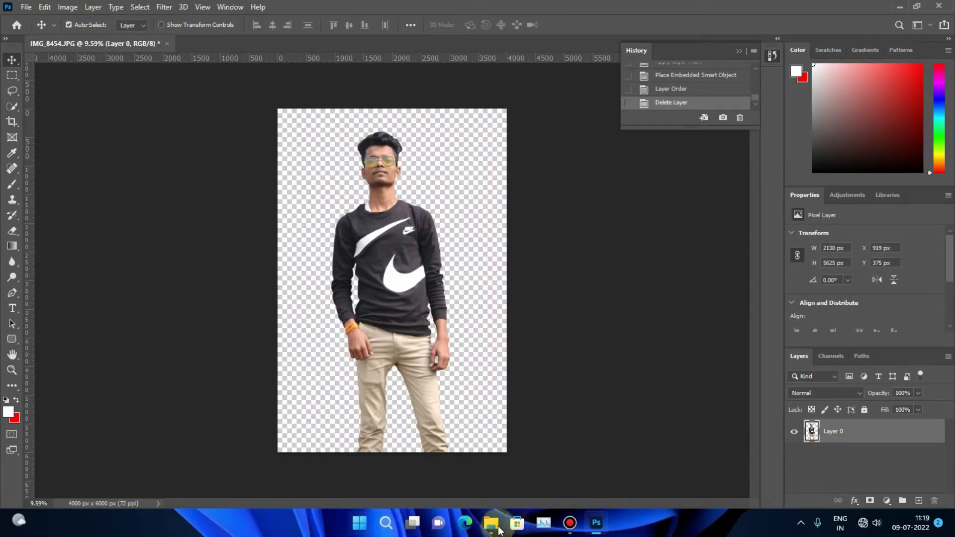
Place 20190114_094706 from the naturel backraund folder behind the man and minimize Explorer.
{"action": "mouse_move", "coordinate": [492, 522]}
{"action": "left_click", "coordinate": [451, 460]}
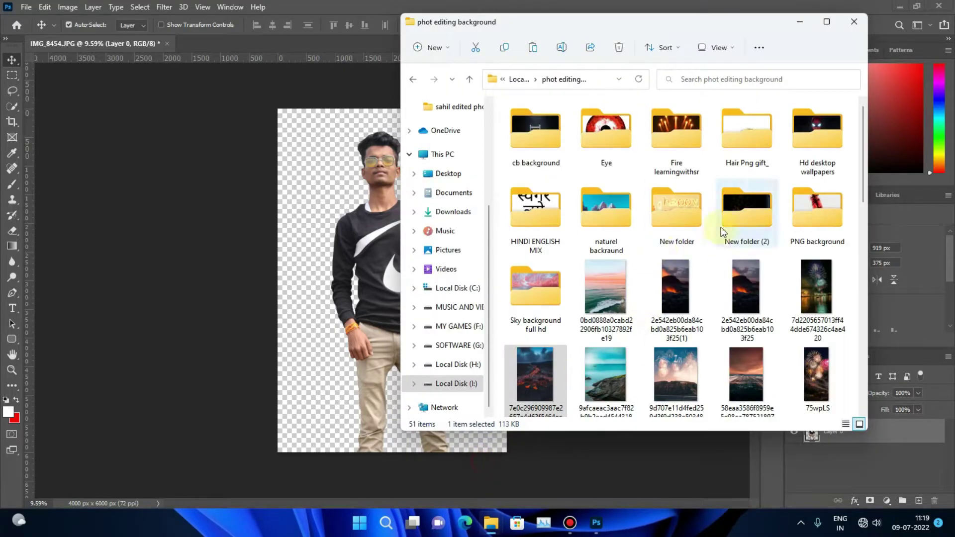
{"action": "double_click", "coordinate": [597, 233]}
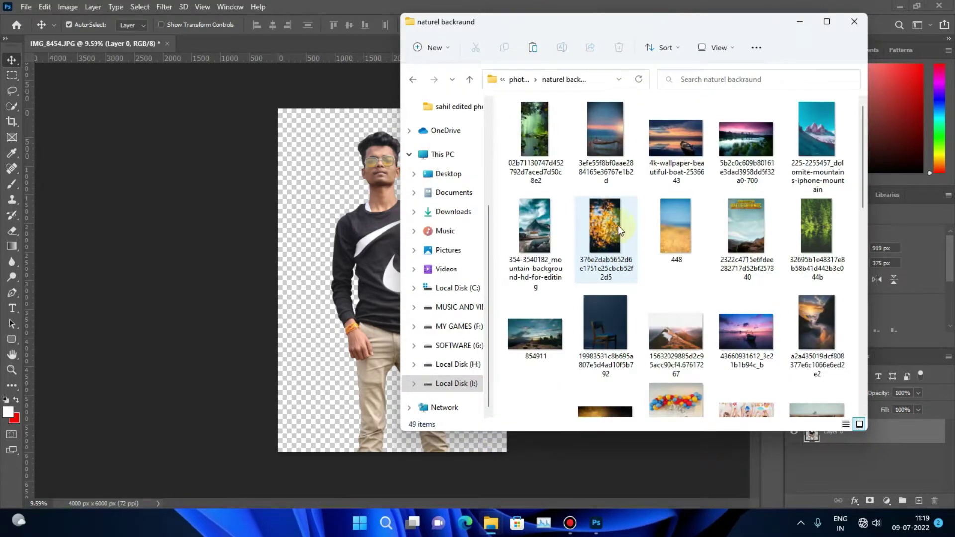
{"action": "scroll", "coordinate": [706, 252], "scroll_direction": "down", "scroll_amount": 3}
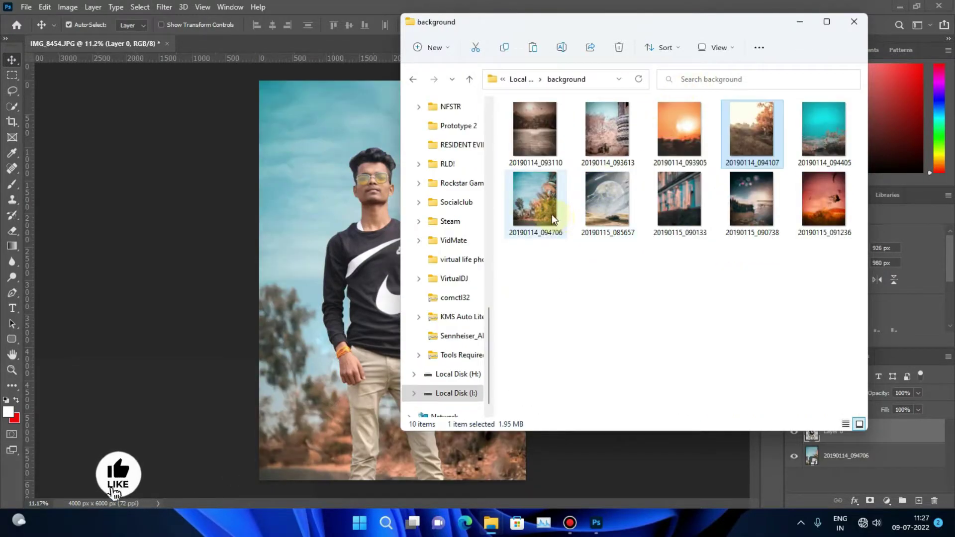
{"action": "left_click", "coordinate": [807, 23]}
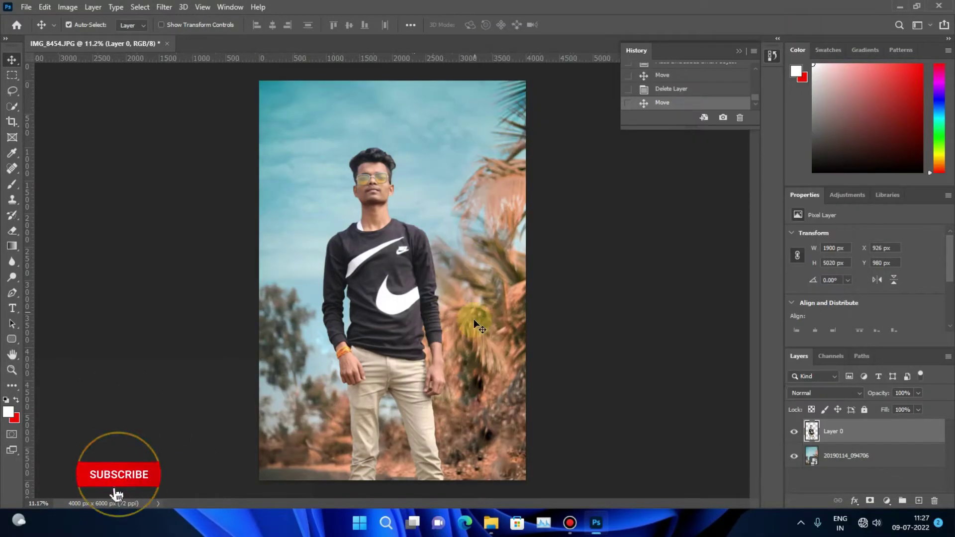
{"action": "mouse_move", "coordinate": [491, 522]}
{"action": "left_click", "coordinate": [452, 477]}
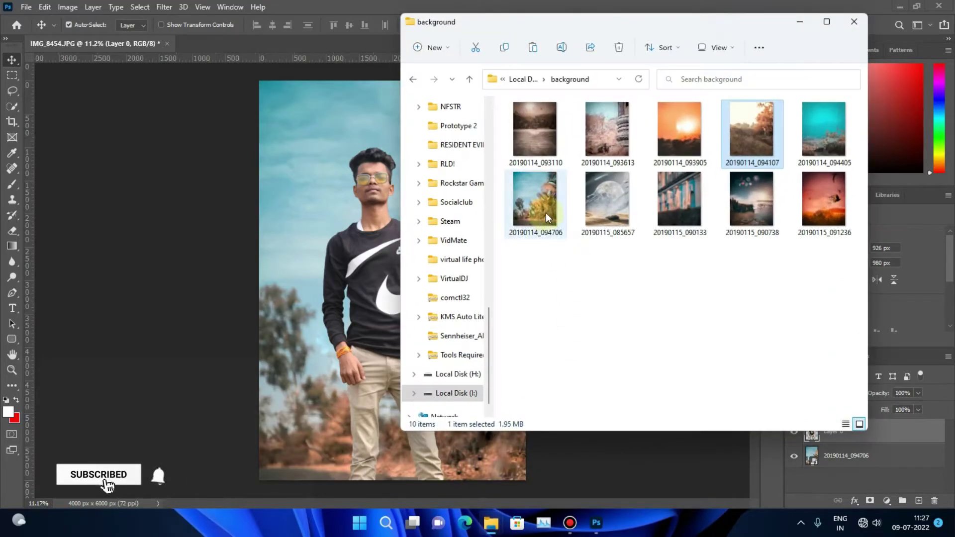
{"action": "left_click", "coordinate": [800, 22]}
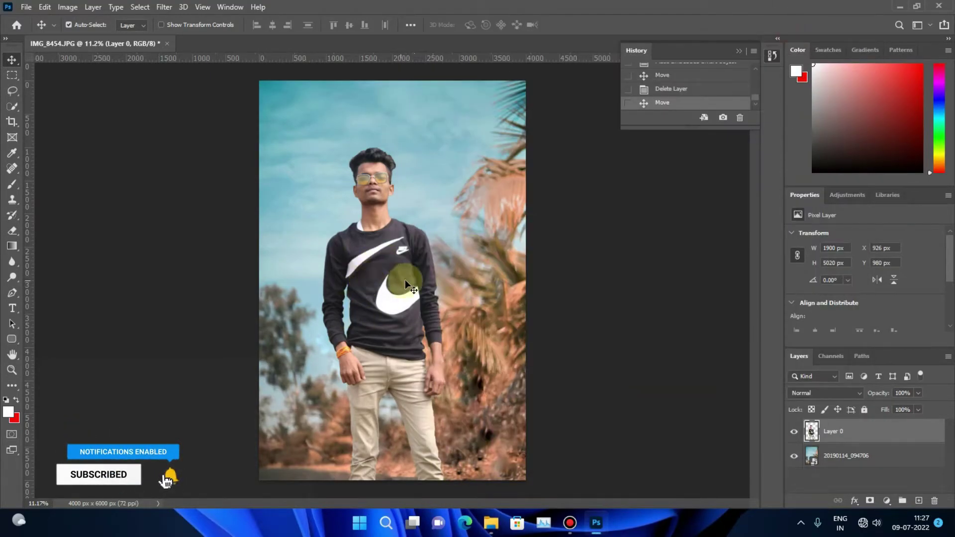
Nudge the man slightly right, reorder the layers, and zoom in to inspect before fitting on screen.
{"action": "left_click_drag", "start_coordinate": [406, 283], "coordinate": [413, 284]}
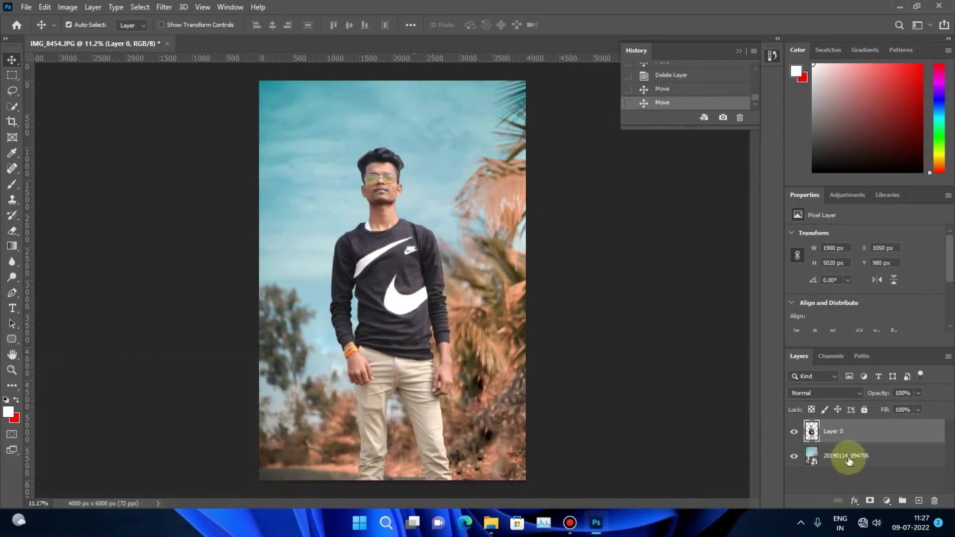
{"action": "mouse_move", "coordinate": [850, 461]}
{"action": "left_mouse_down"}
{"action": "mouse_move", "coordinate": [846, 427]}
{"action": "mouse_move", "coordinate": [864, 460]}
{"action": "left_mouse_up"}
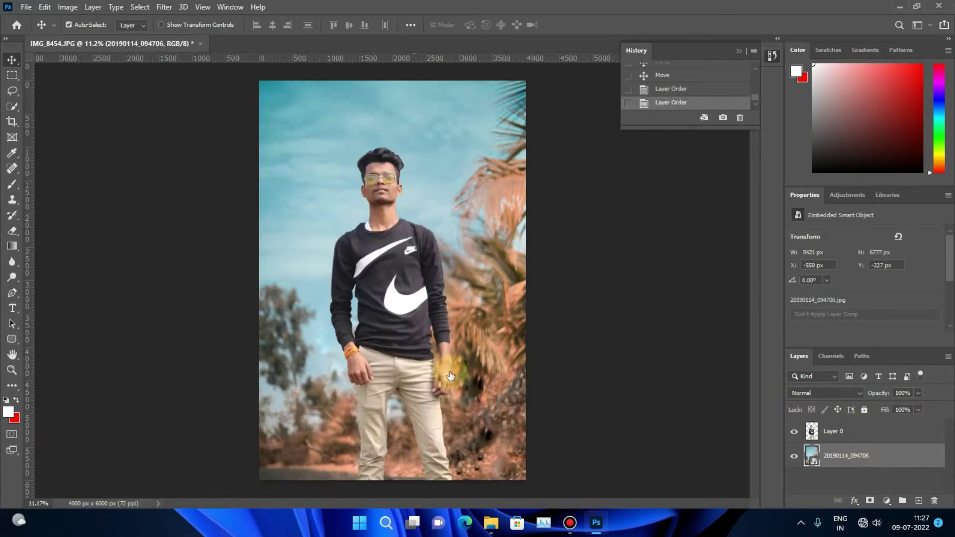
{"action": "left_click", "coordinate": [12, 369]}
{"action": "left_click", "coordinate": [406, 295]}
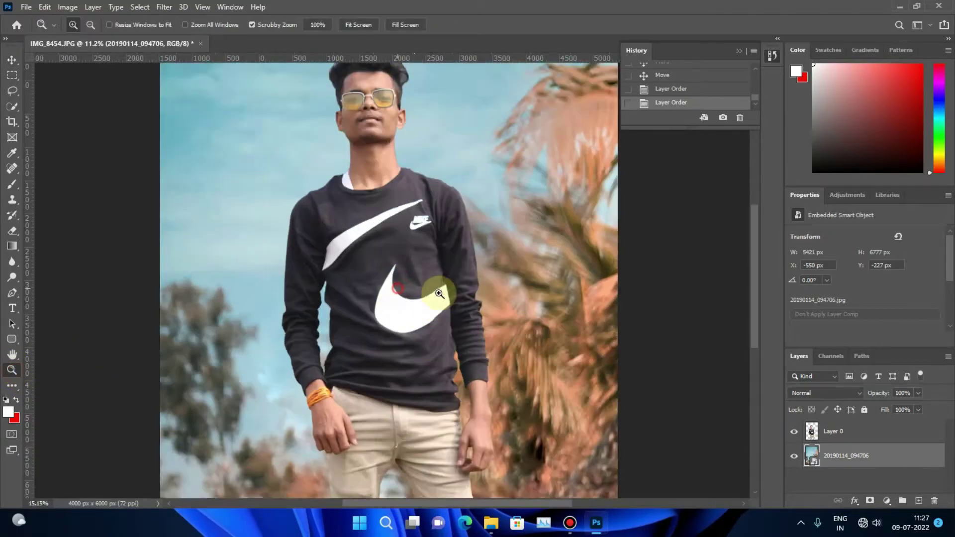
{"action": "mouse_move", "coordinate": [406, 295]}
{"action": "left_mouse_down"}
{"action": "mouse_move", "coordinate": [429, 195]}
{"action": "mouse_move", "coordinate": [368, 191]}
{"action": "left_mouse_up"}
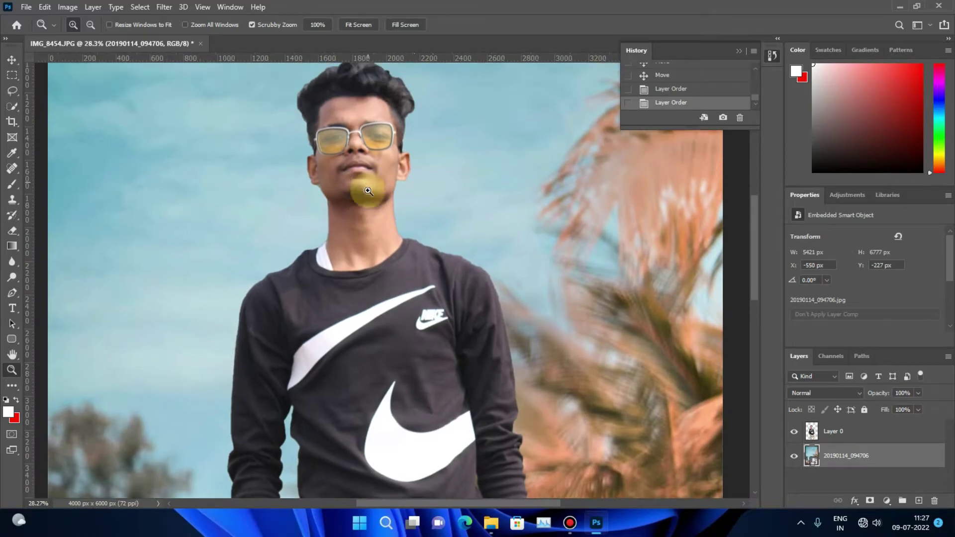
{"action": "right_click", "coordinate": [383, 225]}
{"action": "left_click", "coordinate": [393, 258]}
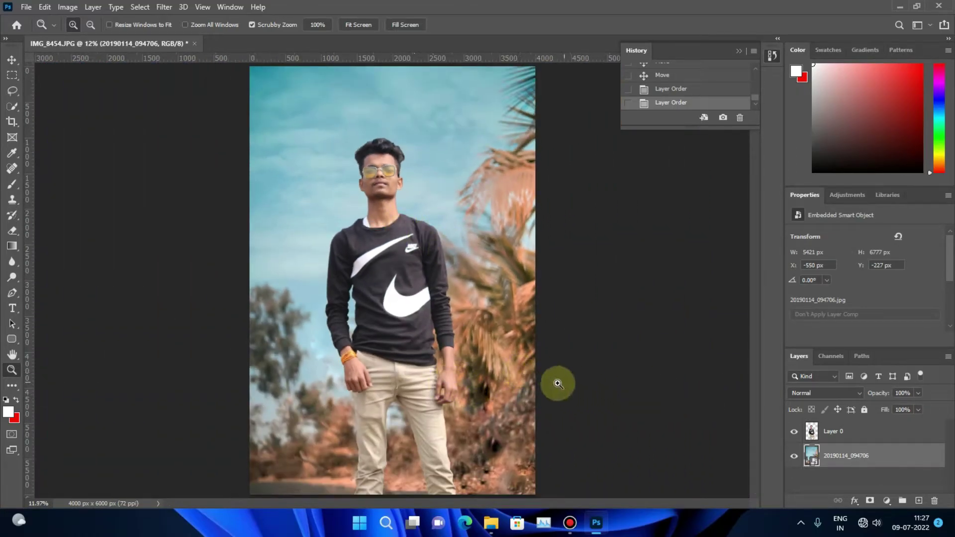
Open Filter > Camera Raw Filter on Layer 0, then reposition and widen its window.
{"action": "mouse_move", "coordinate": [444, 262]}
{"action": "left_mouse_down"}
{"action": "mouse_move", "coordinate": [453, 199]}
{"action": "mouse_move", "coordinate": [427, 214]}
{"action": "mouse_move", "coordinate": [427, 303]}
{"action": "mouse_move", "coordinate": [443, 309]}
{"action": "left_mouse_up"}
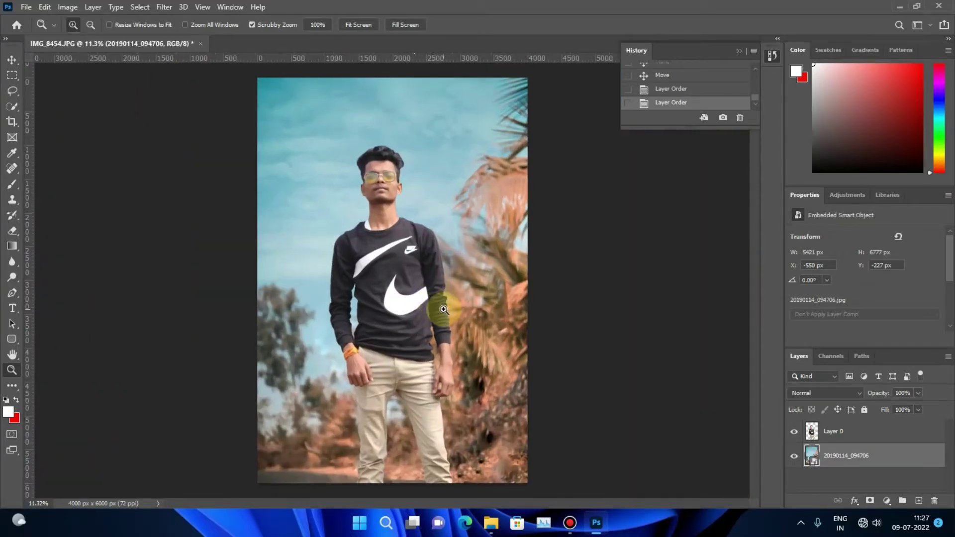
{"action": "left_click", "coordinate": [868, 437]}
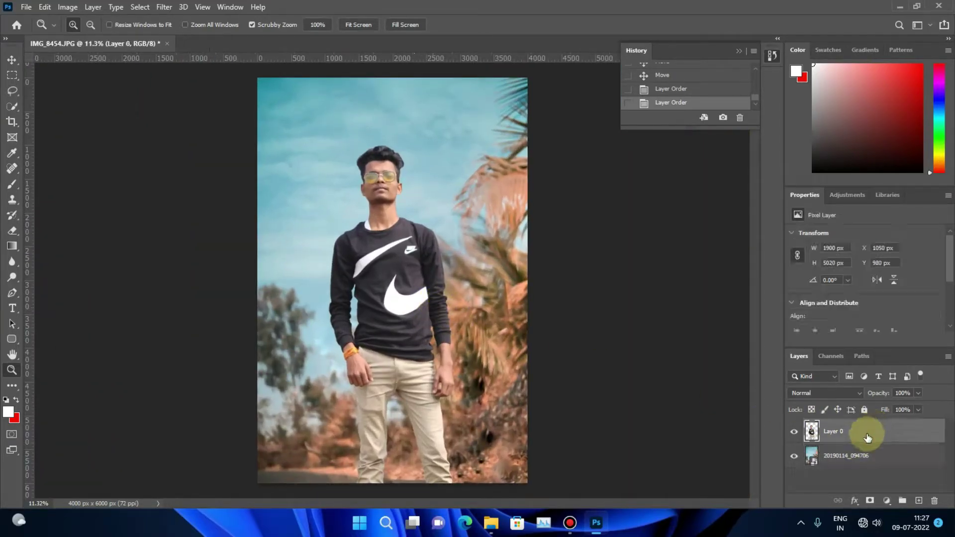
{"action": "left_click", "coordinate": [164, 7]}
{"action": "left_click", "coordinate": [176, 102]}
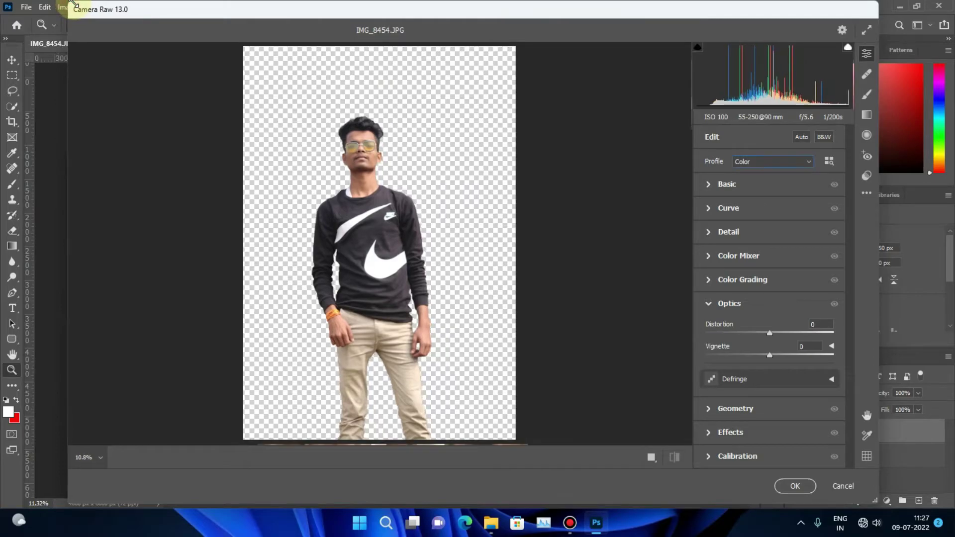
{"action": "left_click_drag", "start_coordinate": [69, 4], "coordinate": [305, 106]}
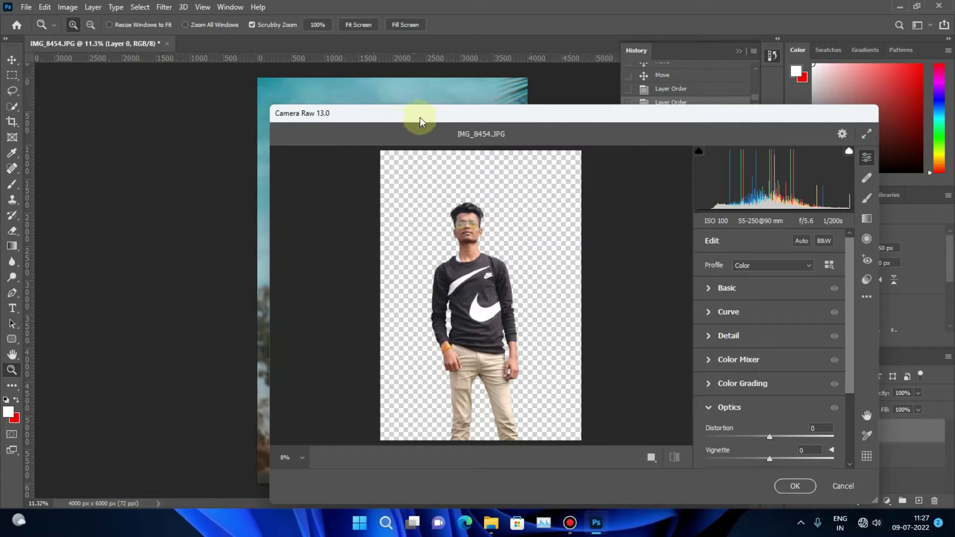
{"action": "mouse_move", "coordinate": [420, 118]}
{"action": "left_mouse_down"}
{"action": "mouse_move", "coordinate": [515, 91]}
{"action": "mouse_move", "coordinate": [527, 73]}
{"action": "mouse_move", "coordinate": [297, 88]}
{"action": "mouse_move", "coordinate": [375, 88]}
{"action": "mouse_move", "coordinate": [427, 62]}
{"action": "left_mouse_up"}
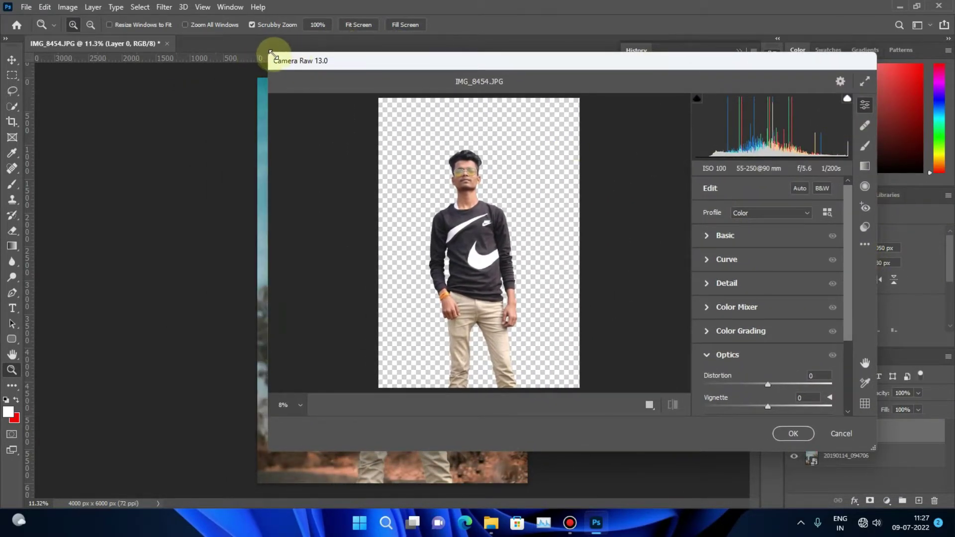
{"action": "left_click_drag", "start_coordinate": [270, 52], "coordinate": [125, 49]}
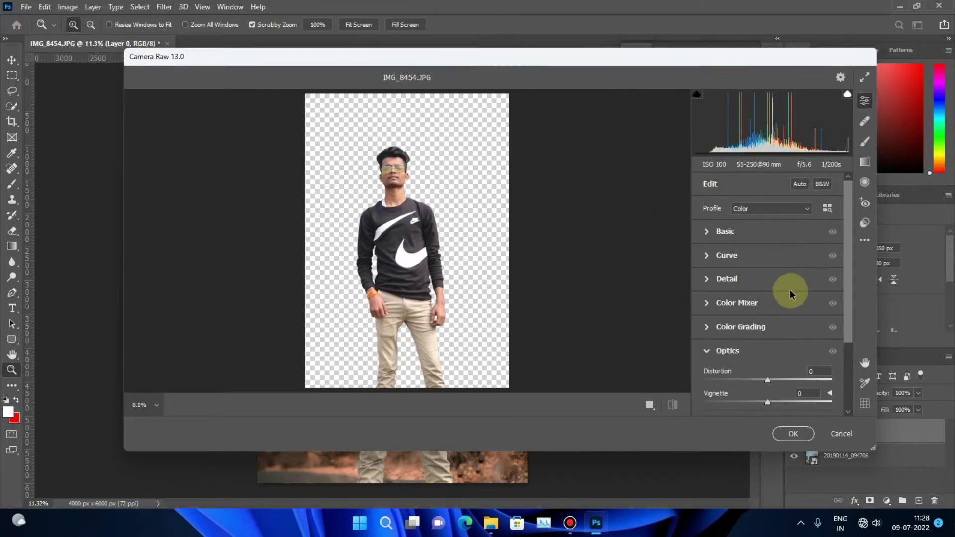
In Basic, warm the Temperature and raise Vibrance to about +23, enlarging the Camera Raw window.
{"action": "left_click", "coordinate": [711, 232]}
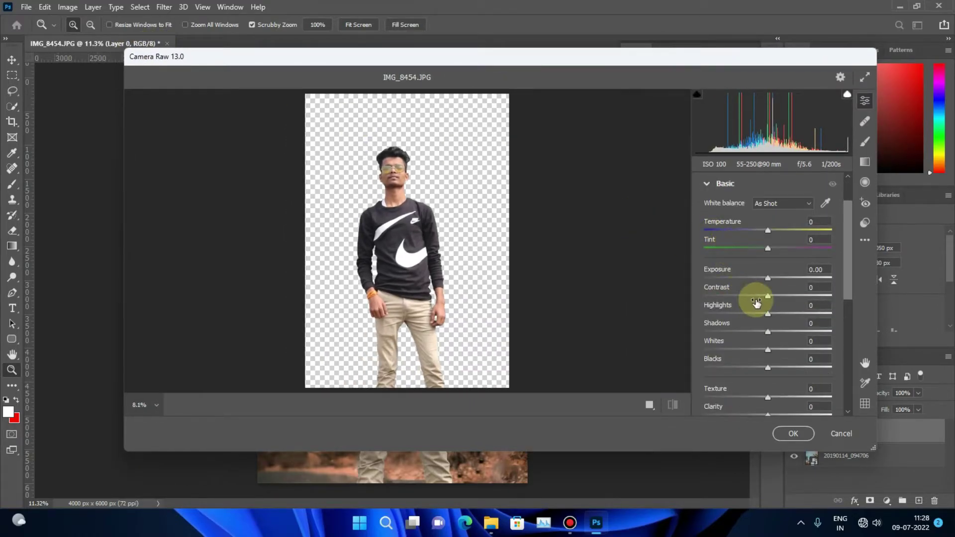
{"action": "left_click_drag", "start_coordinate": [770, 231], "coordinate": [776, 230]}
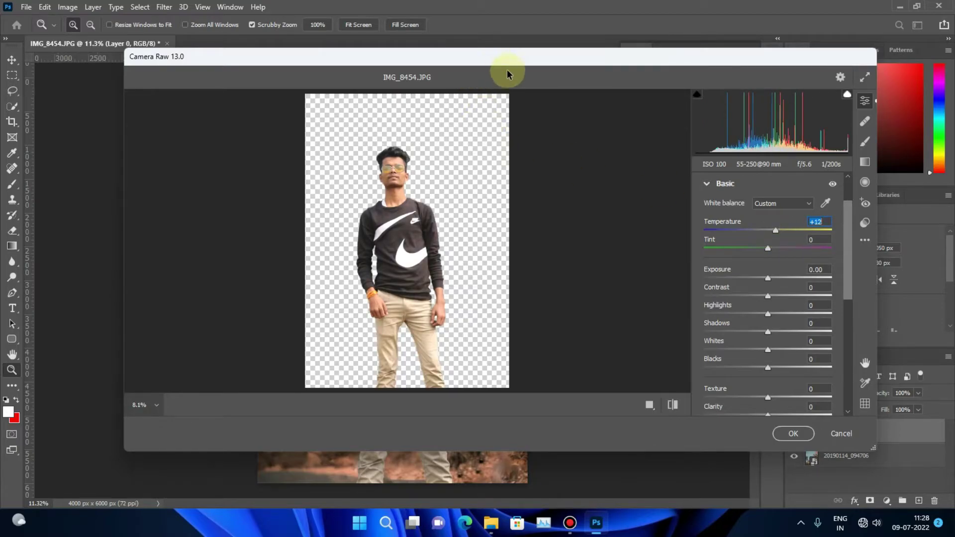
{"action": "mouse_move", "coordinate": [508, 76]}
{"action": "left_mouse_down"}
{"action": "mouse_move", "coordinate": [790, 178]}
{"action": "mouse_move", "coordinate": [906, 282]}
{"action": "mouse_move", "coordinate": [901, 255]}
{"action": "mouse_move", "coordinate": [464, 77]}
{"action": "left_mouse_up"}
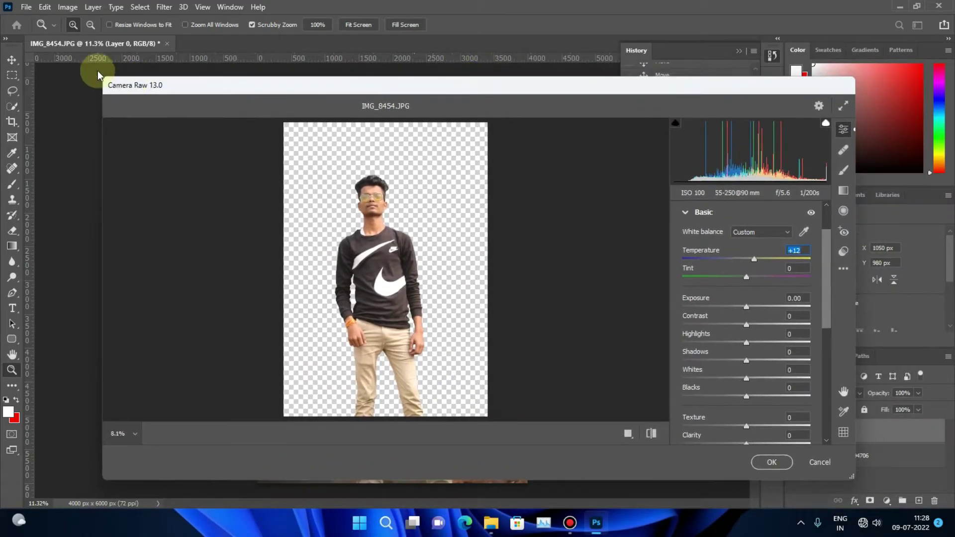
{"action": "left_click_drag", "start_coordinate": [105, 85], "coordinate": [7, 23]}
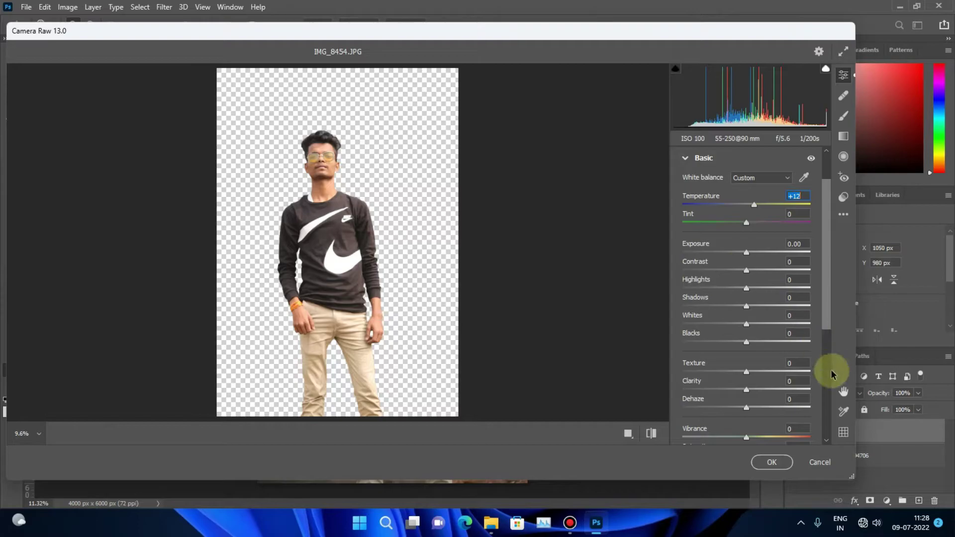
{"action": "left_click_drag", "start_coordinate": [867, 488], "coordinate": [954, 515]}
{"action": "scroll", "coordinate": [845, 420], "scroll_direction": "down", "scroll_amount": 1}
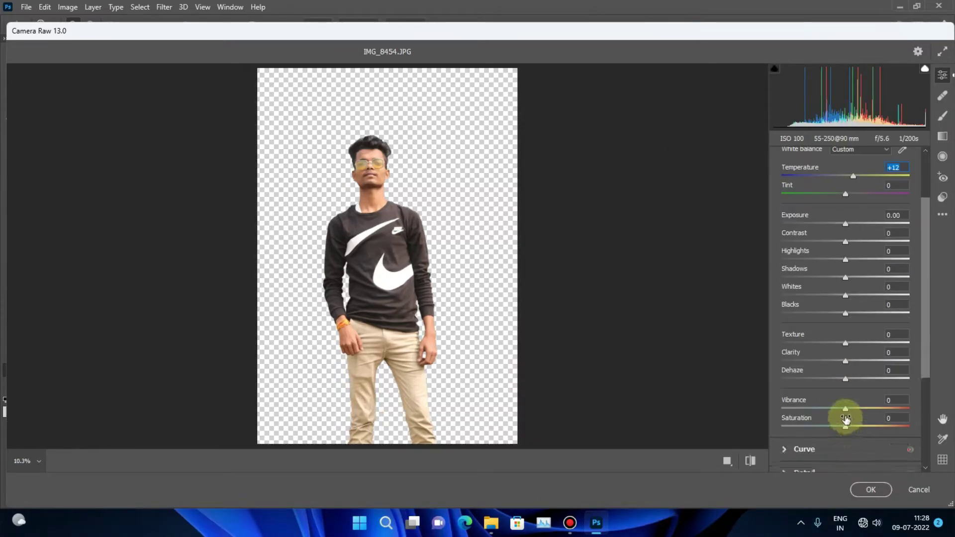
{"action": "left_click_drag", "start_coordinate": [863, 409], "coordinate": [861, 410]}
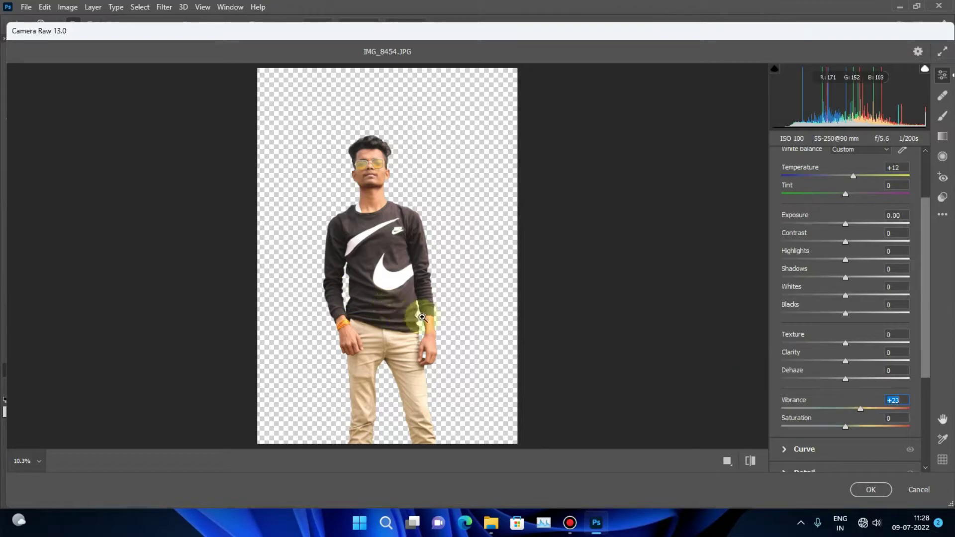
Fine-tune Temperature to +7, Highlights to +3 and Whites to -1.
{"action": "left_click_drag", "start_coordinate": [854, 179], "coordinate": [849, 179]}
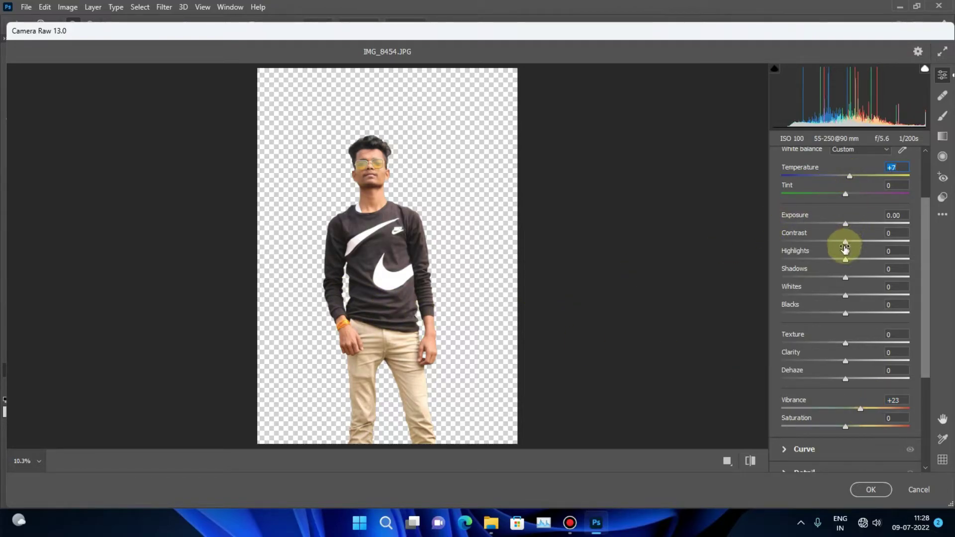
{"action": "mouse_move", "coordinate": [846, 258]}
{"action": "left_mouse_down"}
{"action": "mouse_move", "coordinate": [895, 263]}
{"action": "mouse_move", "coordinate": [843, 269]}
{"action": "mouse_move", "coordinate": [851, 241]}
{"action": "left_mouse_up"}
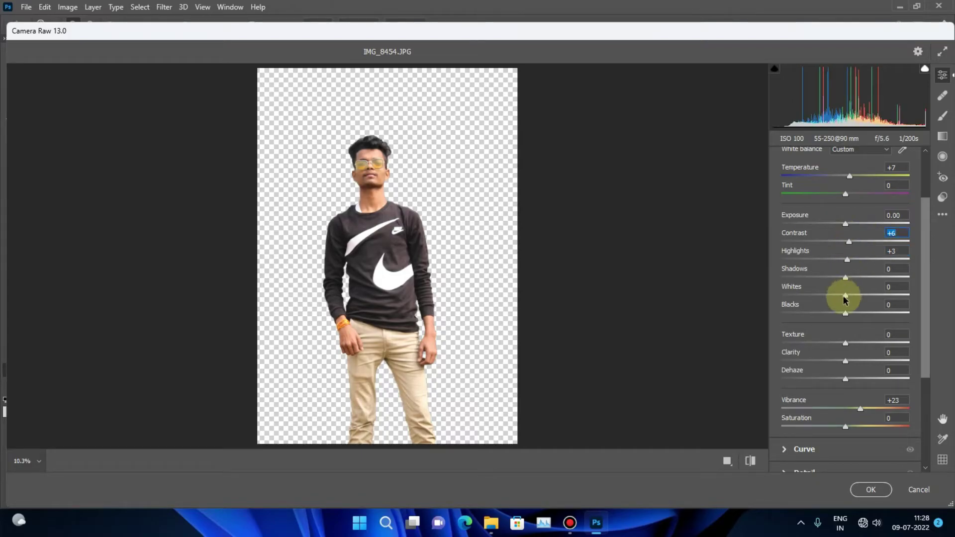
{"action": "mouse_move", "coordinate": [846, 283]}
{"action": "left_mouse_down"}
{"action": "mouse_move", "coordinate": [864, 290]}
{"action": "mouse_move", "coordinate": [878, 274]}
{"action": "mouse_move", "coordinate": [851, 279]}
{"action": "left_mouse_up"}
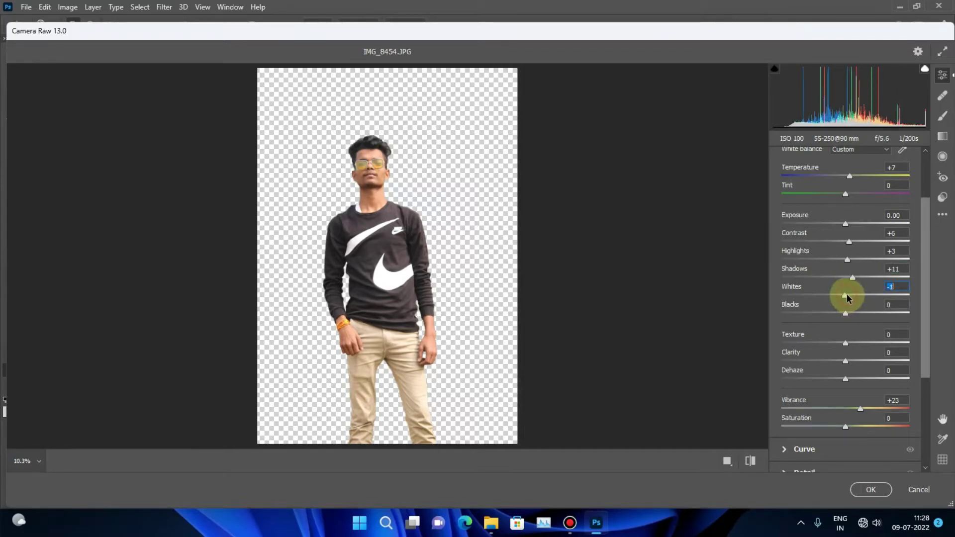
{"action": "scroll", "coordinate": [836, 384], "scroll_direction": "down", "scroll_amount": 1}
{"action": "scroll", "coordinate": [842, 384], "scroll_direction": "down", "scroll_amount": 1}
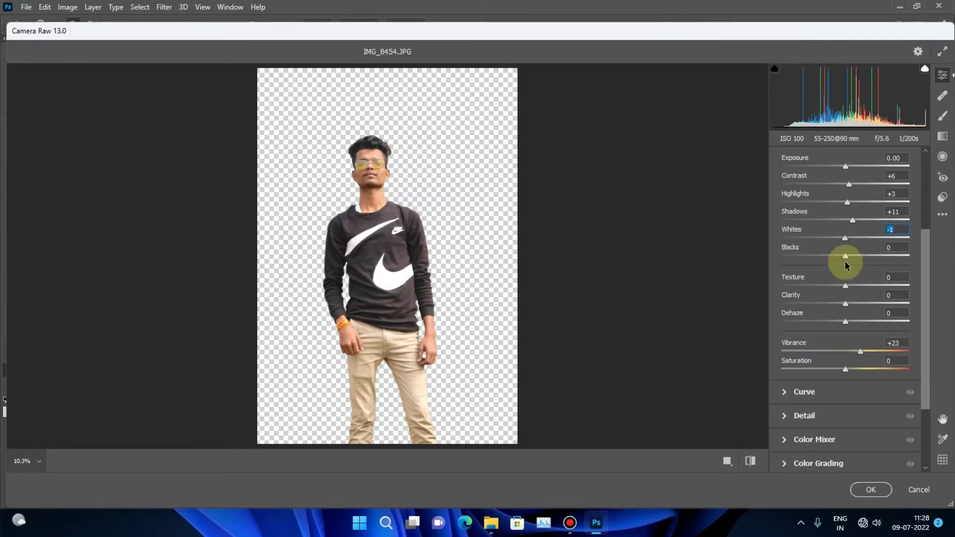
{"action": "scroll", "coordinate": [831, 343], "scroll_direction": "down", "scroll_amount": 1}
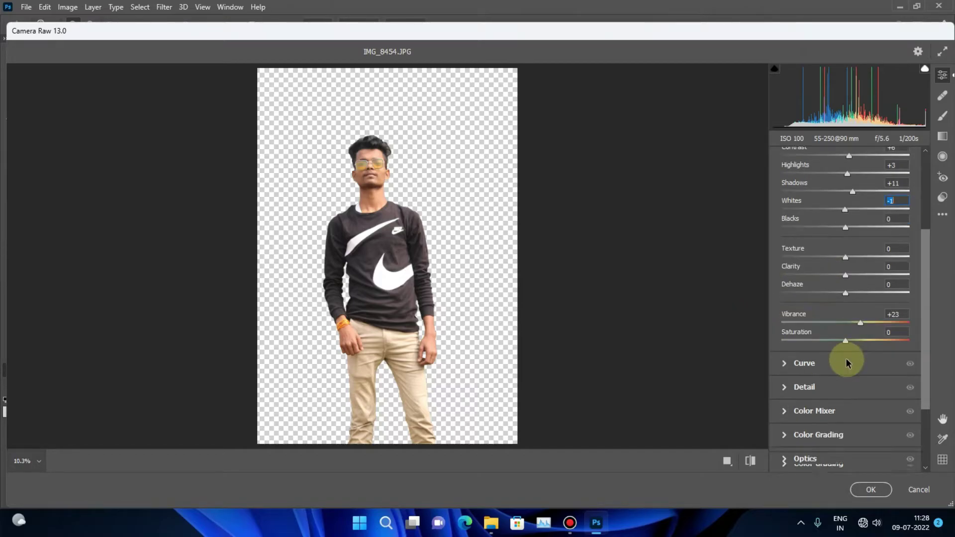
{"action": "scroll", "coordinate": [846, 359], "scroll_direction": "down", "scroll_amount": 1}
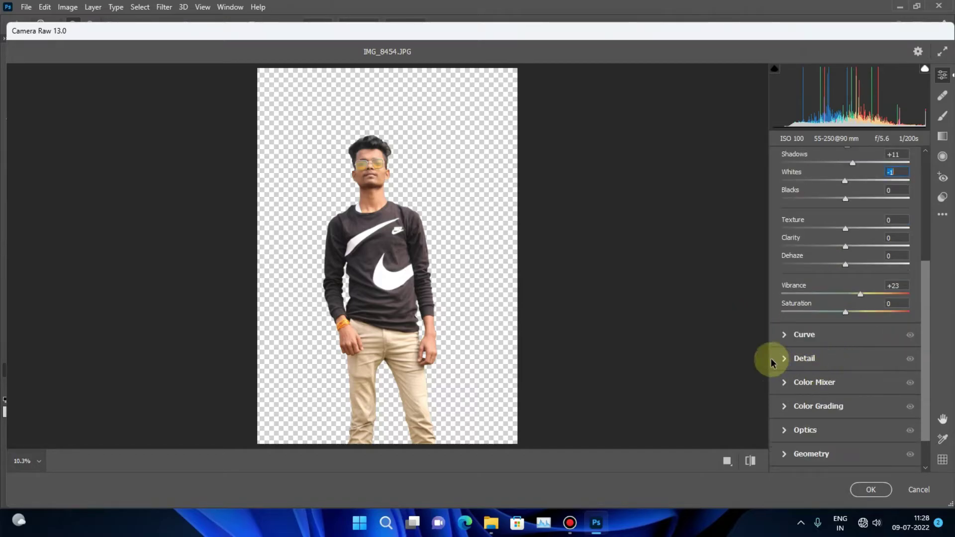
Show the Color Mixer's Saturation controls and move the dialog aside to compare the composite.
{"action": "left_click", "coordinate": [785, 384]}
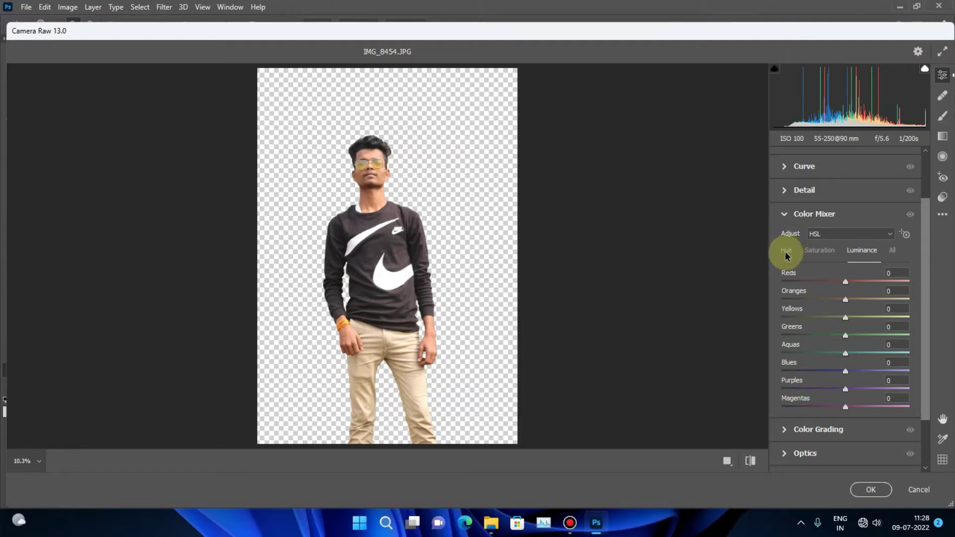
{"action": "left_click", "coordinate": [820, 254]}
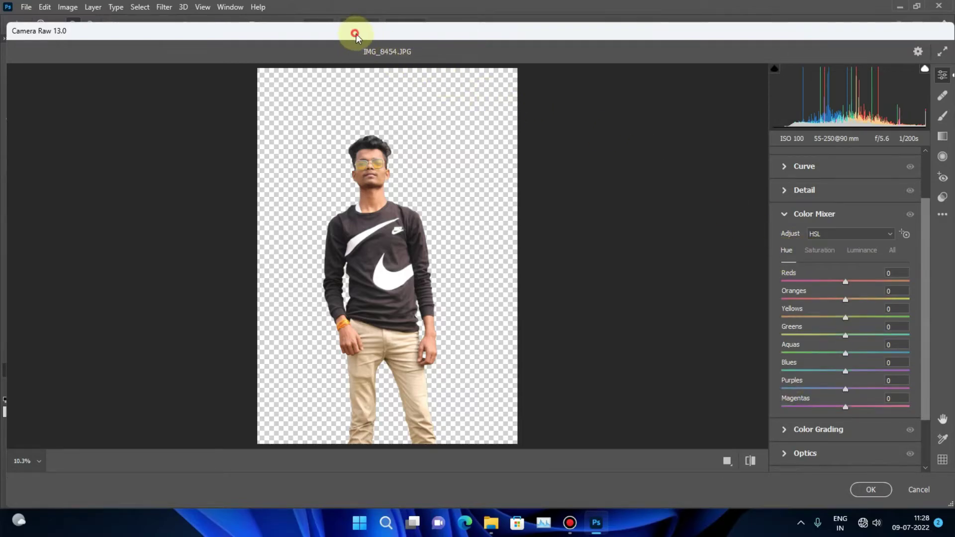
{"action": "mouse_move", "coordinate": [355, 32]}
{"action": "left_mouse_down"}
{"action": "mouse_move", "coordinate": [491, 489]}
{"action": "mouse_move", "coordinate": [315, 67]}
{"action": "mouse_move", "coordinate": [333, 37]}
{"action": "mouse_move", "coordinate": [782, 468]}
{"action": "left_mouse_up"}
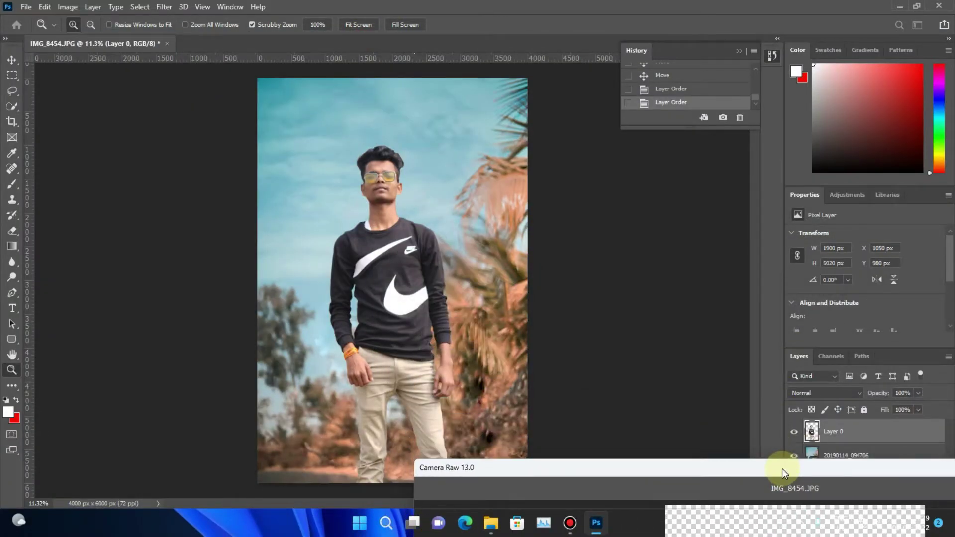
{"action": "left_click_drag", "start_coordinate": [782, 469], "coordinate": [785, 48]}
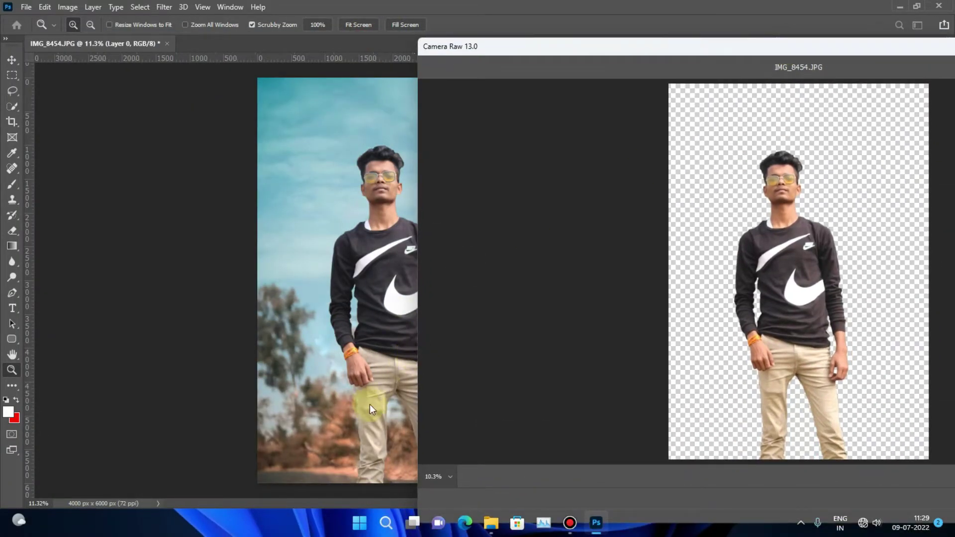
{"action": "left_click_drag", "start_coordinate": [628, 53], "coordinate": [238, 16]}
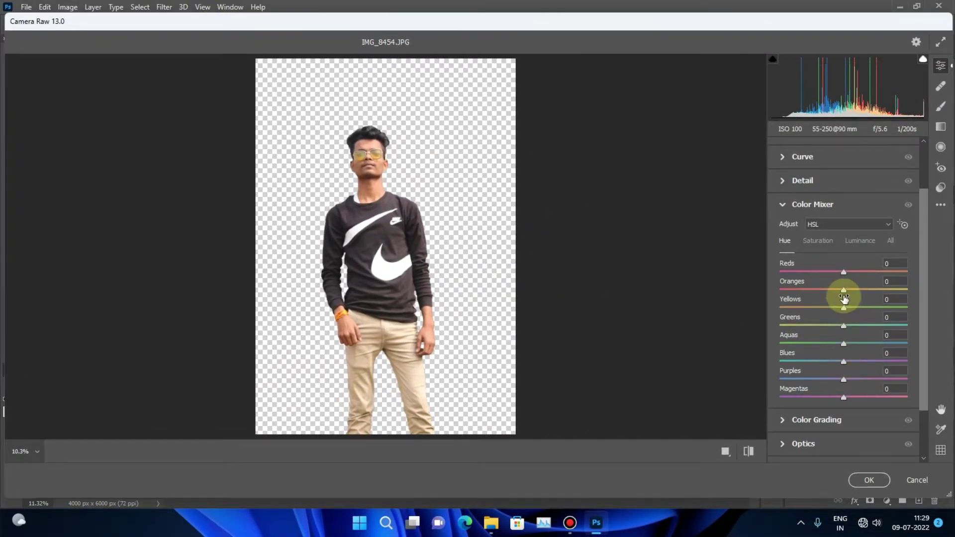
Set Yellows saturation to +16 and Oranges to +2, then apply the Camera Raw Filter.
{"action": "left_click", "coordinate": [829, 245]}
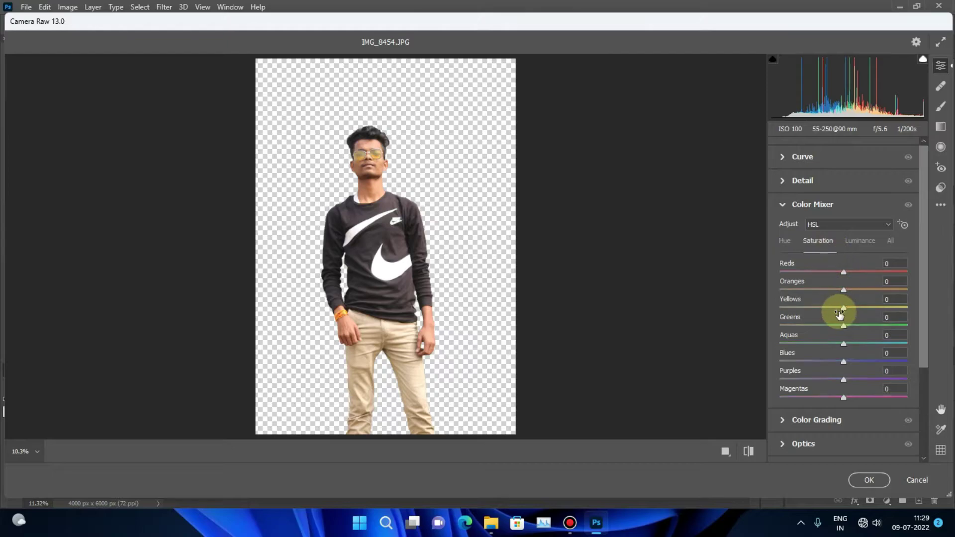
{"action": "mouse_move", "coordinate": [844, 308]}
{"action": "left_mouse_down"}
{"action": "mouse_move", "coordinate": [907, 309]}
{"action": "mouse_move", "coordinate": [861, 311]}
{"action": "mouse_move", "coordinate": [847, 290]}
{"action": "left_mouse_up"}
{"action": "scroll", "coordinate": [821, 348], "scroll_direction": "down", "scroll_amount": 2}
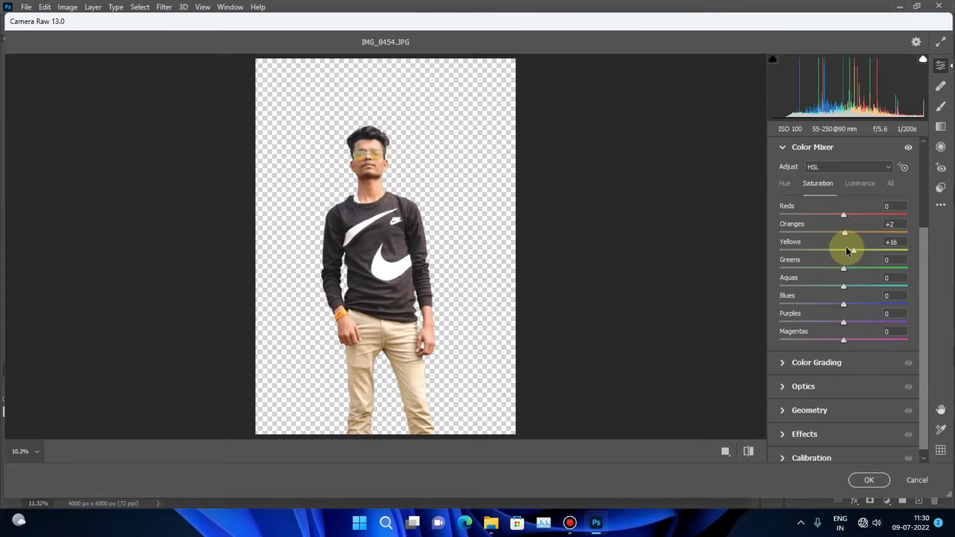
{"action": "mouse_move", "coordinate": [618, 23]}
{"action": "left_mouse_down"}
{"action": "mouse_move", "coordinate": [952, 37]}
{"action": "mouse_move", "coordinate": [674, 167]}
{"action": "mouse_move", "coordinate": [593, 40]}
{"action": "left_mouse_up"}
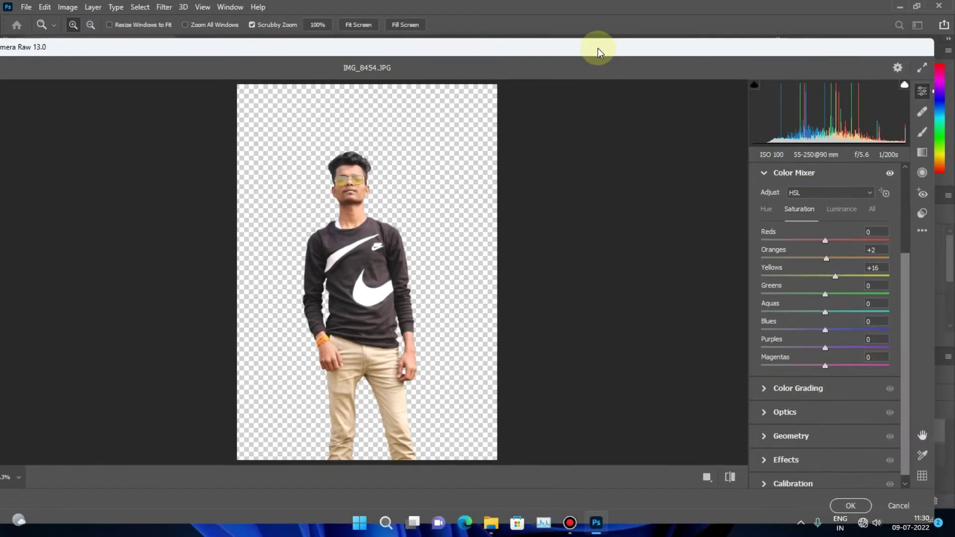
{"action": "left_click", "coordinate": [852, 506]}
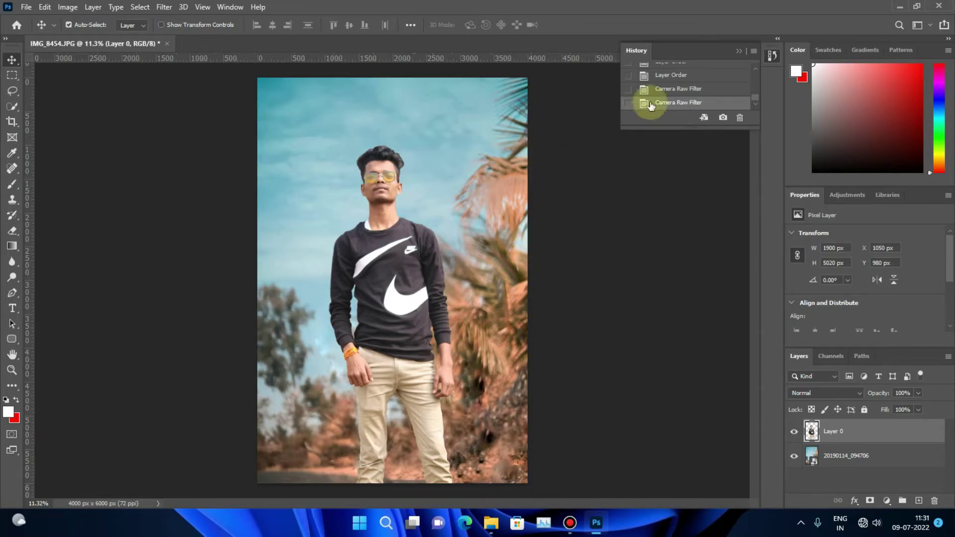
Toggle History before and after the Camera Raw Filter, then zoom in on the torso and head.
{"action": "left_click", "coordinate": [677, 80]}
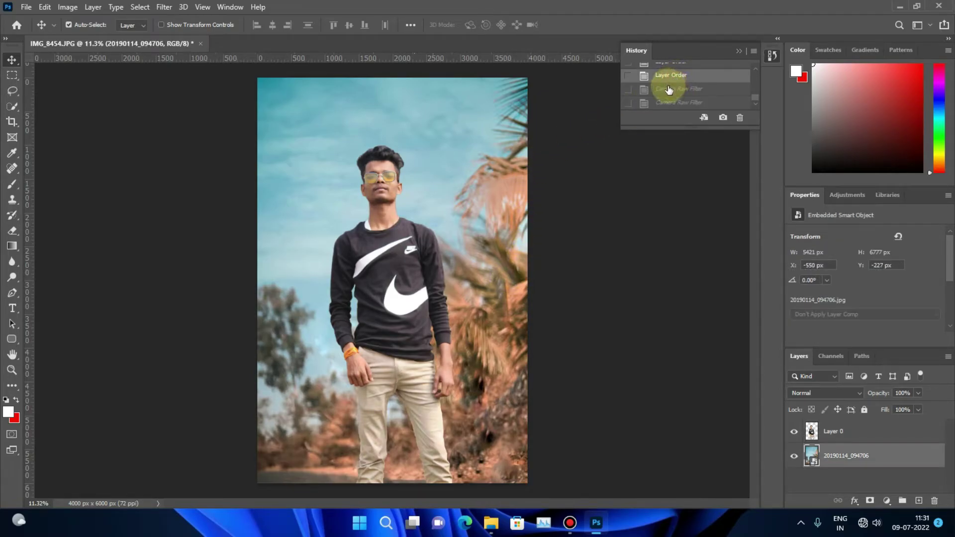
{"action": "left_click", "coordinate": [657, 103]}
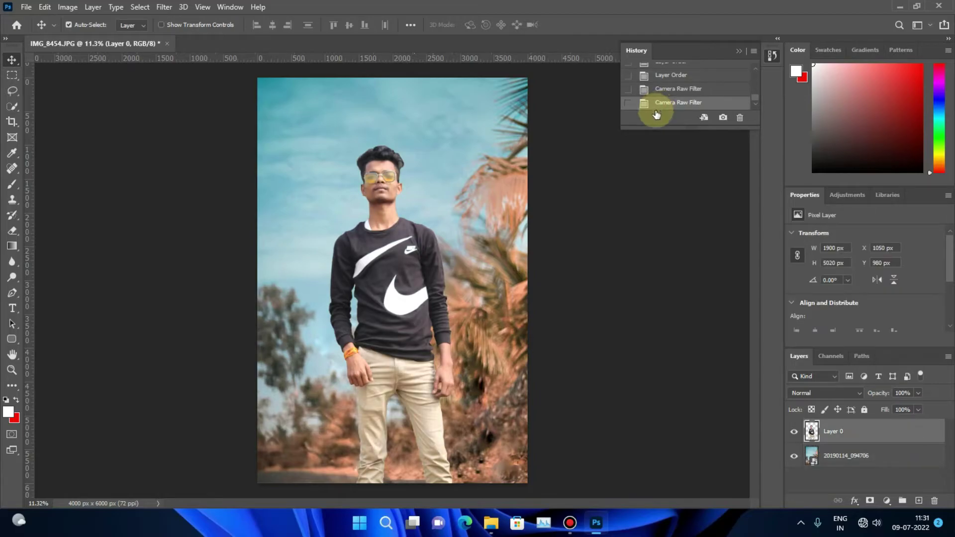
{"action": "left_click", "coordinate": [11, 370]}
{"action": "mouse_move", "coordinate": [393, 426]}
{"action": "left_mouse_down"}
{"action": "mouse_move", "coordinate": [432, 432]}
{"action": "mouse_move", "coordinate": [412, 432]}
{"action": "left_mouse_up"}
{"action": "scroll", "coordinate": [385, 130], "scroll_direction": "up", "scroll_amount": 1}
{"action": "scroll", "coordinate": [385, 128], "scroll_direction": "up", "scroll_amount": 1}
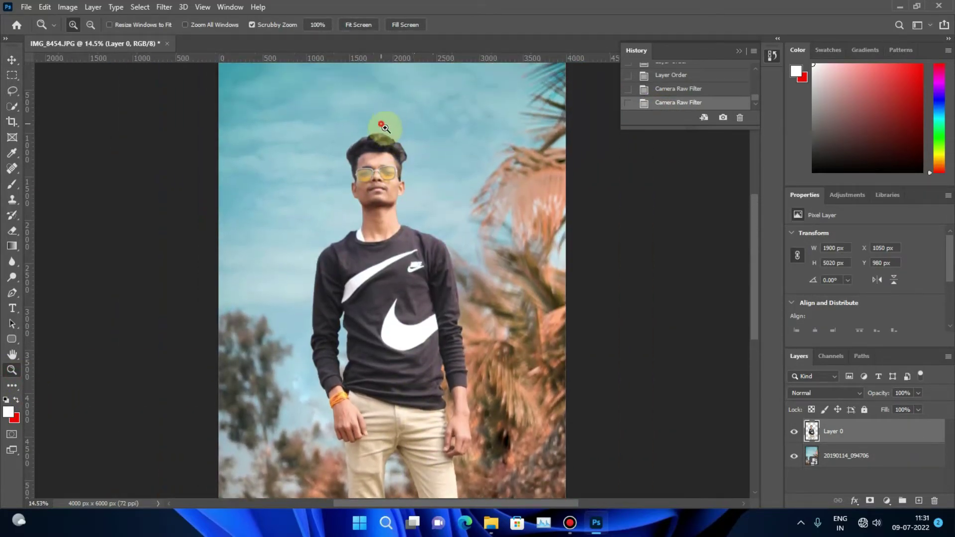
{"action": "left_click_drag", "start_coordinate": [385, 128], "coordinate": [454, 145]}
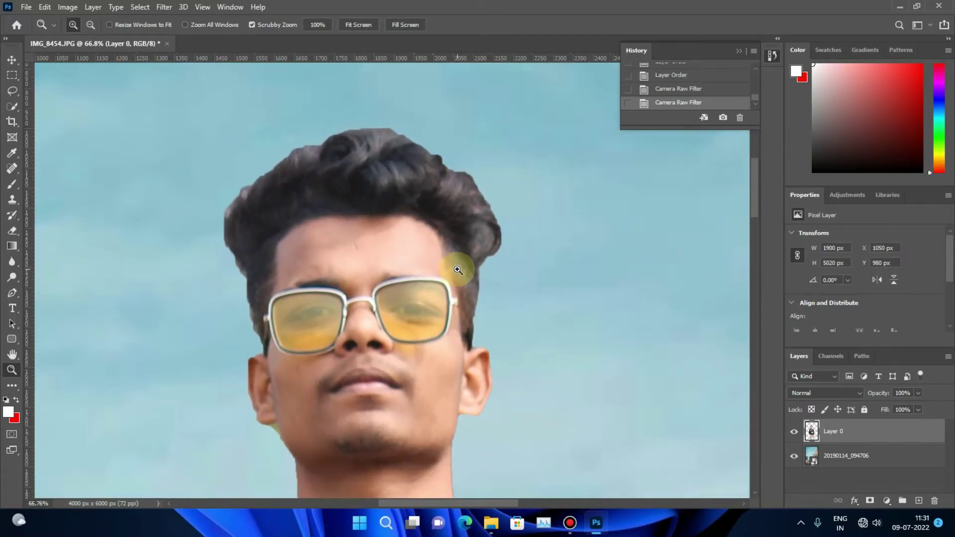
Zoom back out, inspect the trousers close up, then fit the whole photo on screen.
{"action": "scroll", "coordinate": [277, 366], "scroll_direction": "down", "scroll_amount": 3}
{"action": "scroll", "coordinate": [272, 358], "scroll_direction": "down", "scroll_amount": 1}
{"action": "scroll", "coordinate": [448, 349], "scroll_direction": "down", "scroll_amount": 3}
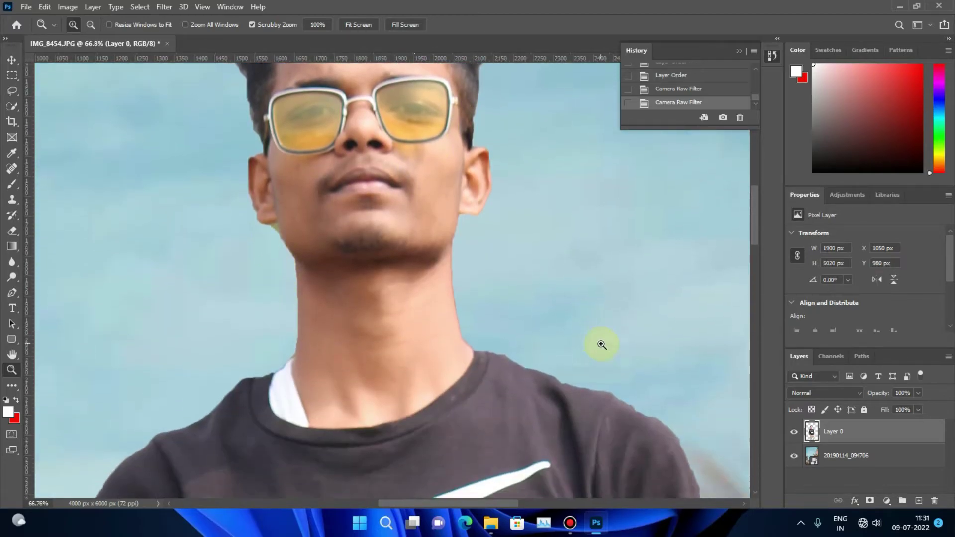
{"action": "scroll", "coordinate": [601, 344], "scroll_direction": "down", "scroll_amount": 1}
{"action": "scroll", "coordinate": [464, 359], "scroll_direction": "down", "scroll_amount": 1}
{"action": "scroll", "coordinate": [753, 352], "scroll_direction": "down", "scroll_amount": 4}
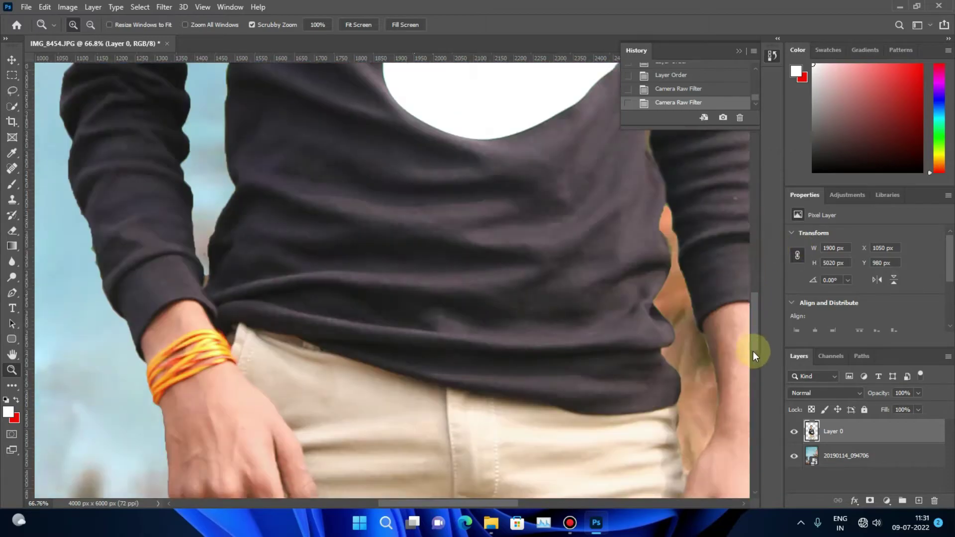
{"action": "scroll", "coordinate": [753, 352], "scroll_direction": "down", "scroll_amount": 4}
{"action": "scroll", "coordinate": [455, 292], "scroll_direction": "down", "scroll_amount": 1}
{"action": "right_click", "coordinate": [458, 293]}
{"action": "left_click", "coordinate": [493, 305]}
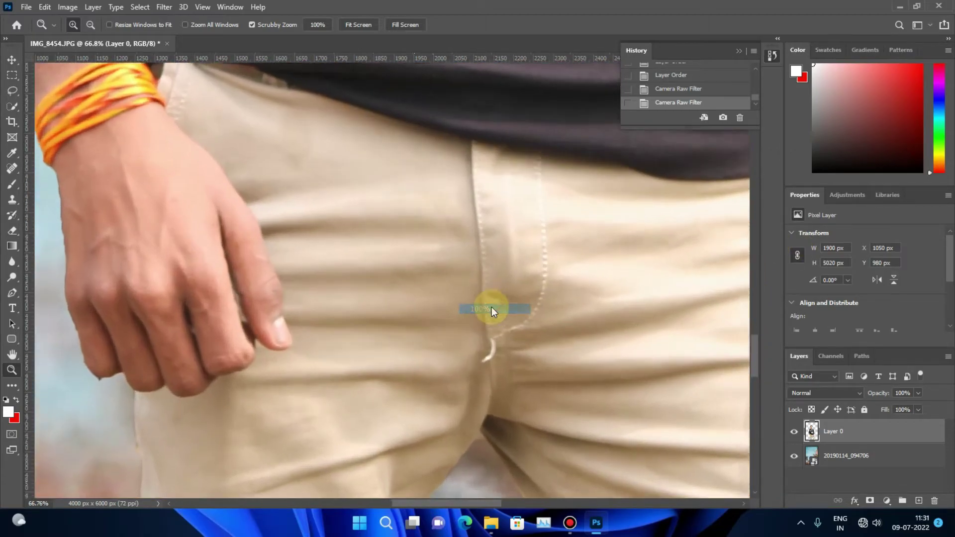
{"action": "right_click", "coordinate": [492, 306]}
{"action": "left_click", "coordinate": [497, 310]}
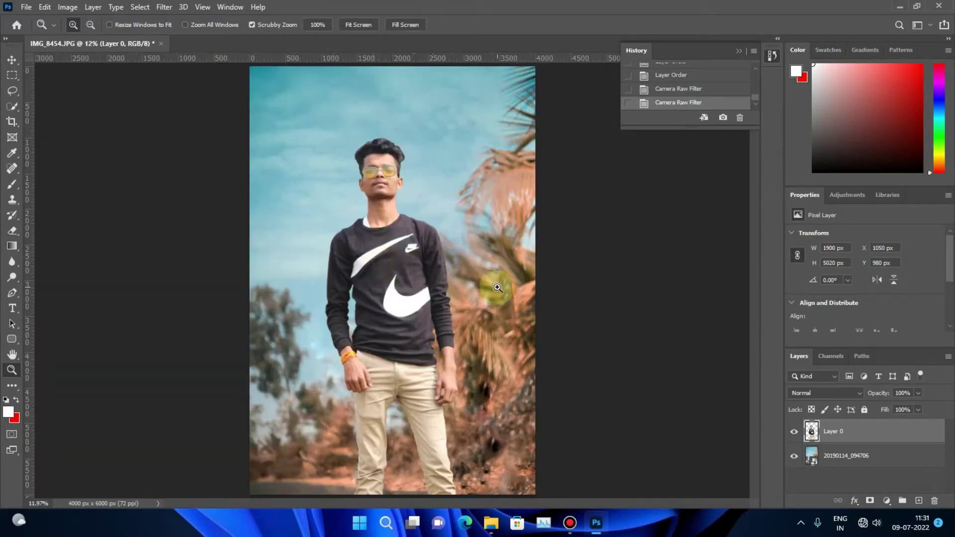
Inspect the hand, background edge and head up close, then show IMG_8456.JPG fitted on screen.
{"action": "mouse_move", "coordinate": [466, 419]}
{"action": "left_mouse_down"}
{"action": "mouse_move", "coordinate": [507, 417]}
{"action": "mouse_move", "coordinate": [496, 420]}
{"action": "left_mouse_up"}
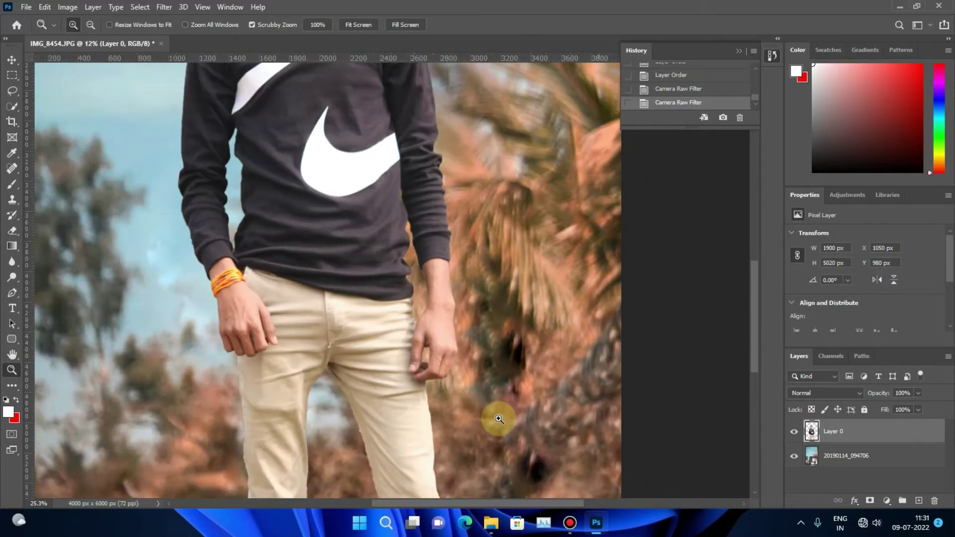
{"action": "left_click_drag", "start_coordinate": [477, 309], "coordinate": [515, 319]}
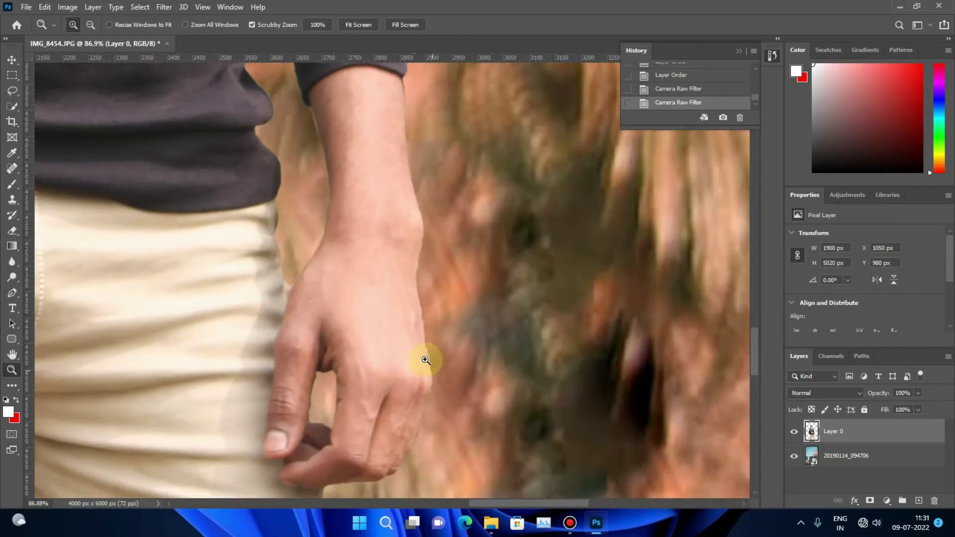
{"action": "scroll", "coordinate": [427, 363], "scroll_direction": "down", "scroll_amount": 5}
{"action": "right_click", "coordinate": [434, 327]}
{"action": "left_click", "coordinate": [470, 330]}
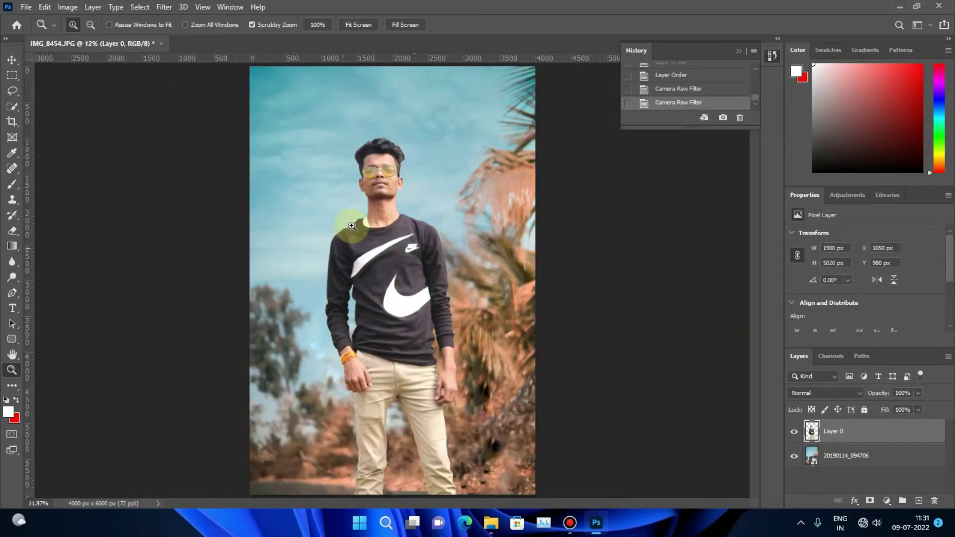
{"action": "left_click_drag", "start_coordinate": [395, 138], "coordinate": [468, 145]}
{"action": "left_click_drag", "start_coordinate": [408, 188], "coordinate": [390, 243]}
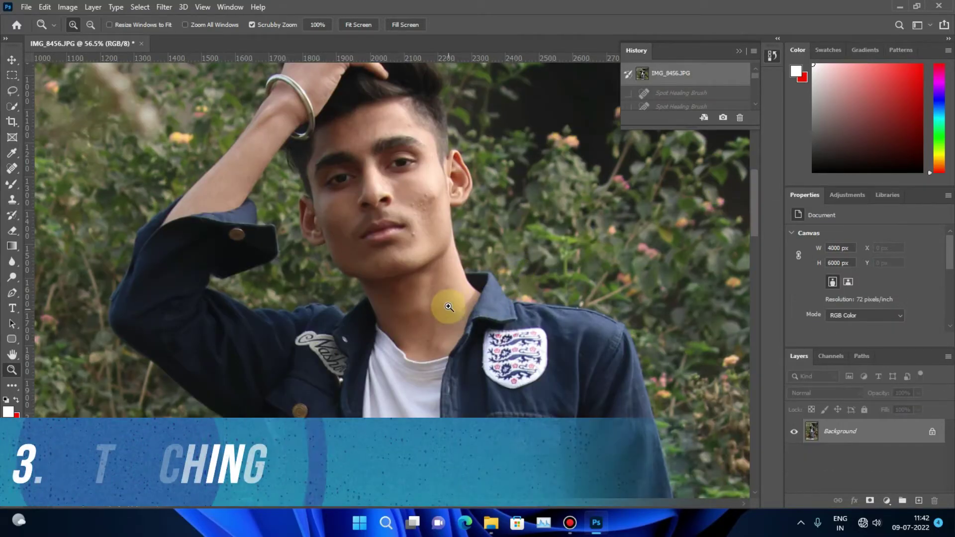
{"action": "right_click", "coordinate": [450, 306]}
{"action": "left_click", "coordinate": [470, 306]}
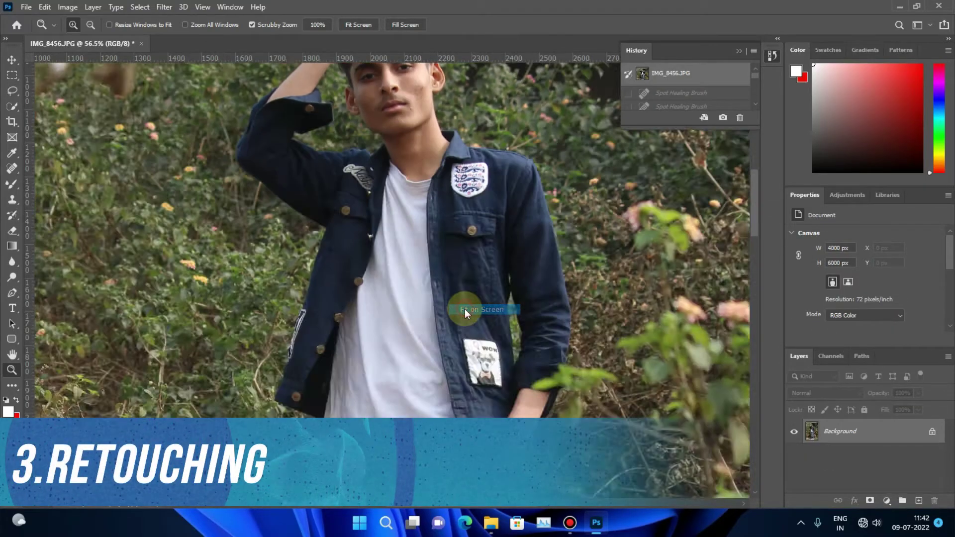
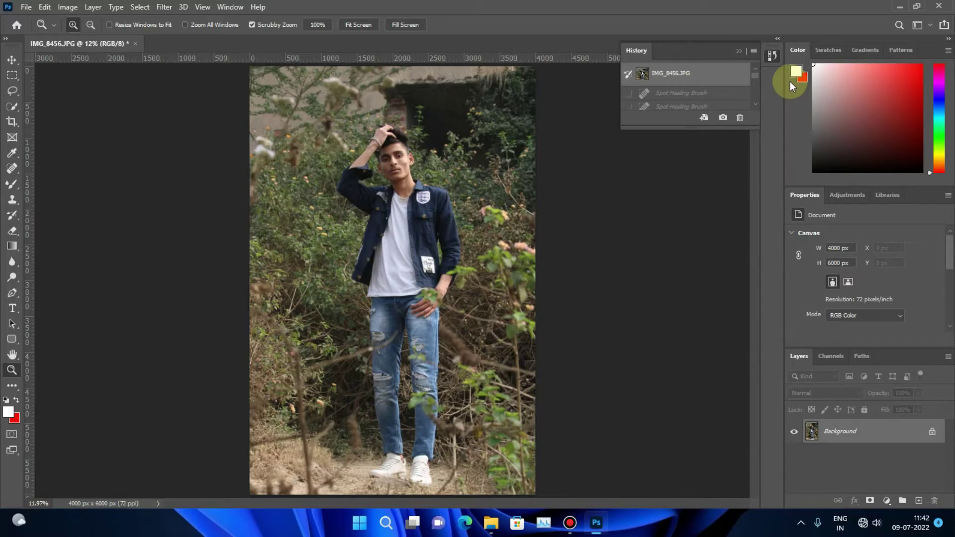
Zoom in close on the man's face and select the Spot Healing Brush.
{"action": "mouse_move", "coordinate": [400, 160]}
{"action": "left_mouse_down"}
{"action": "mouse_move", "coordinate": [513, 170]}
{"action": "mouse_move", "coordinate": [474, 181]}
{"action": "left_mouse_up"}
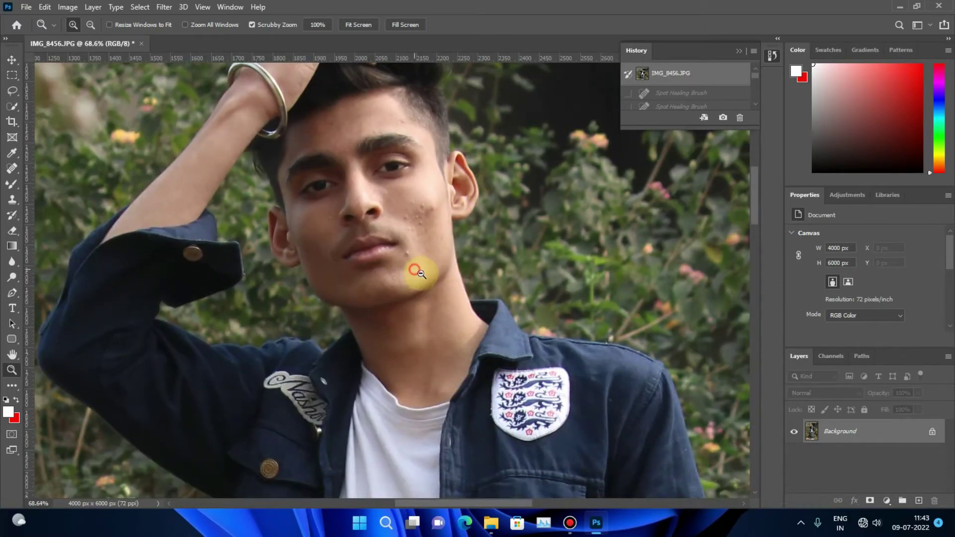
{"action": "mouse_move", "coordinate": [417, 272]}
{"action": "left_mouse_down"}
{"action": "mouse_move", "coordinate": [440, 277]}
{"action": "mouse_move", "coordinate": [410, 295]}
{"action": "mouse_move", "coordinate": [412, 257]}
{"action": "mouse_move", "coordinate": [371, 264]}
{"action": "mouse_move", "coordinate": [455, 267]}
{"action": "left_mouse_up"}
{"action": "left_click", "coordinate": [265, 193]}
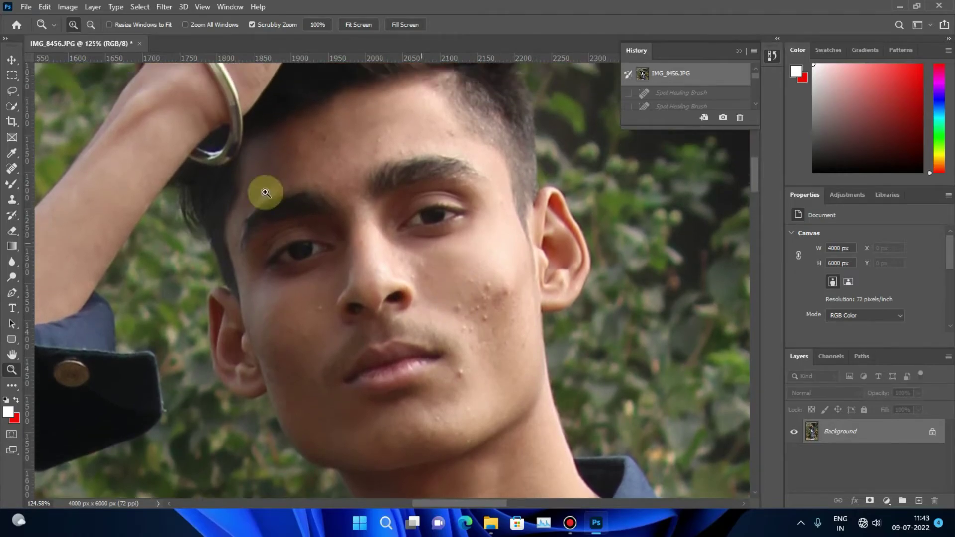
{"action": "left_click", "coordinate": [12, 168]}
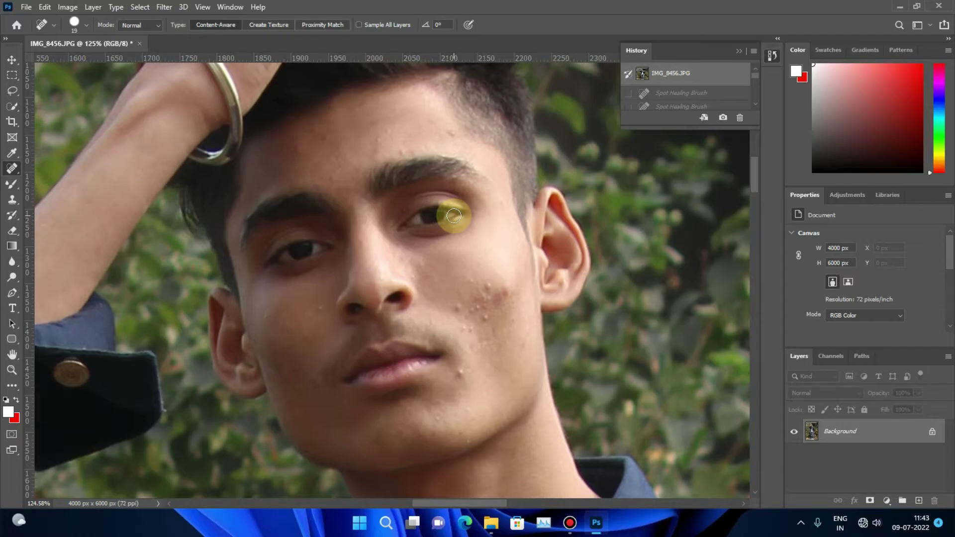
{"action": "right_click", "coordinate": [10, 171]}
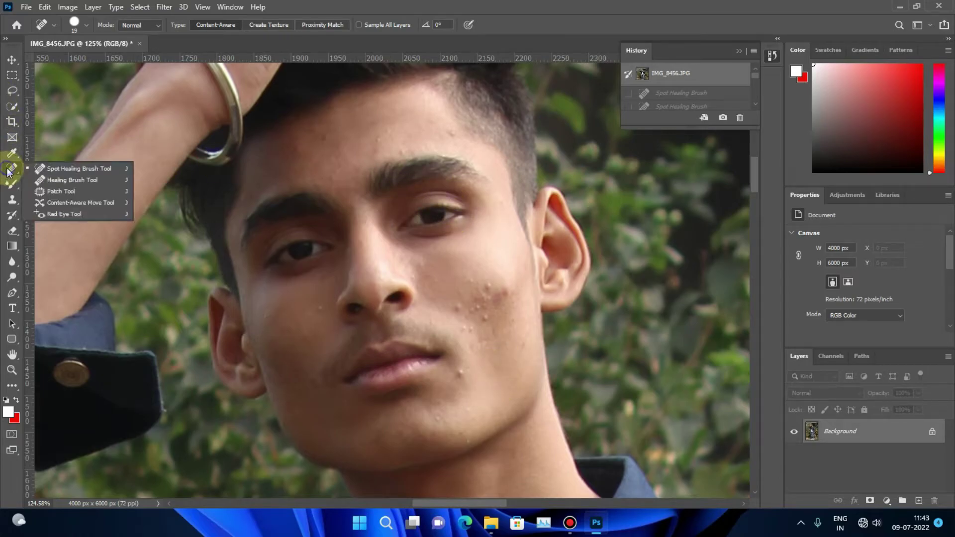
{"action": "left_click", "coordinate": [10, 169]}
{"action": "right_click", "coordinate": [10, 169]}
{"action": "left_click", "coordinate": [10, 169]}
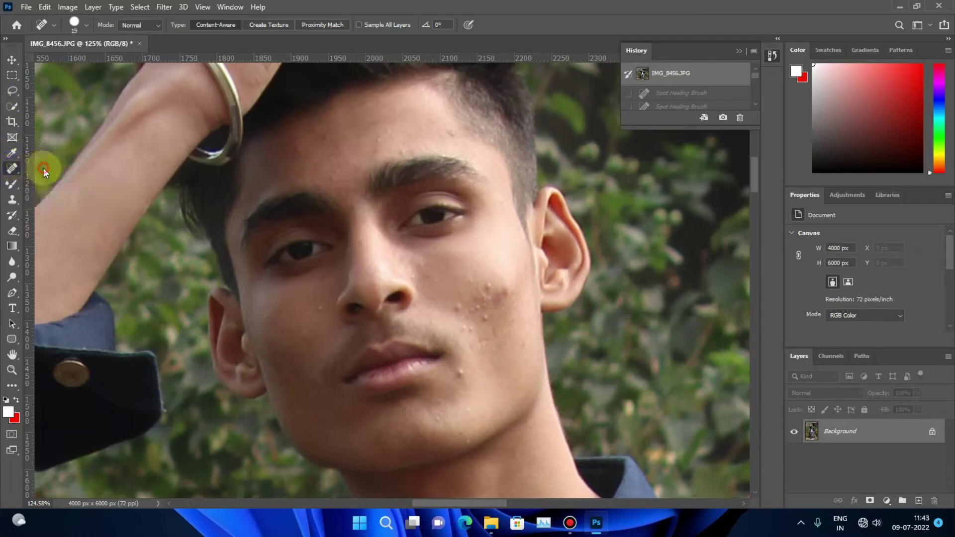
Heal the six acne spots on the chin, cheek and beside the nose.
{"action": "left_click", "coordinate": [457, 377]}
{"action": "left_click", "coordinate": [460, 304]}
{"action": "left_click", "coordinate": [462, 328]}
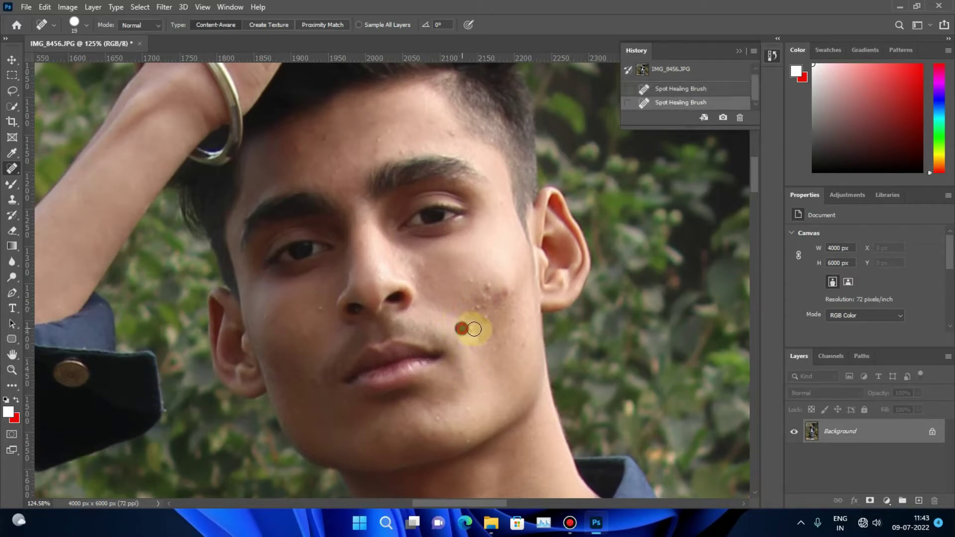
{"action": "left_click", "coordinate": [490, 309]}
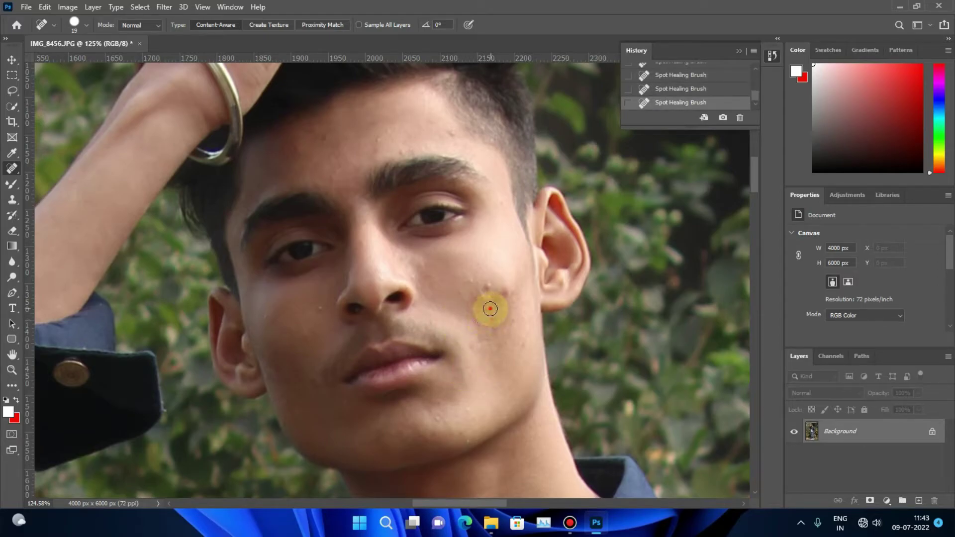
{"action": "left_click", "coordinate": [492, 318]}
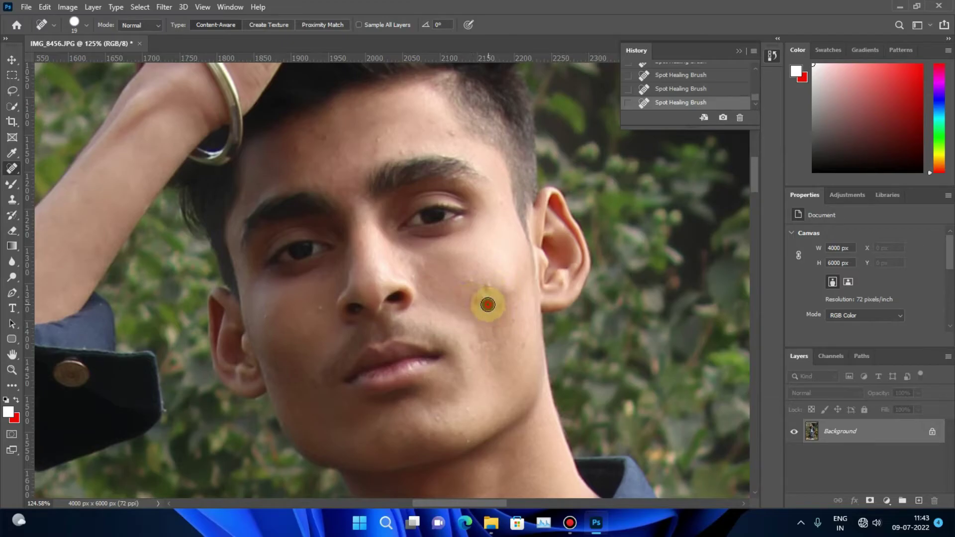
{"action": "left_click", "coordinate": [319, 307]}
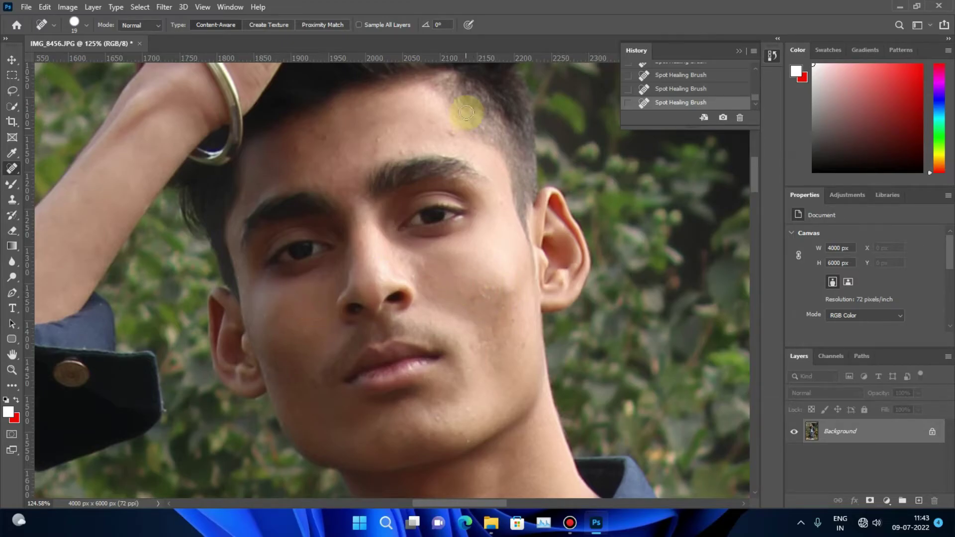
{"action": "scroll", "coordinate": [466, 112], "scroll_direction": "down", "scroll_amount": 1}
{"action": "right_click", "coordinate": [12, 184]}
{"action": "left_click", "coordinate": [93, 219]}
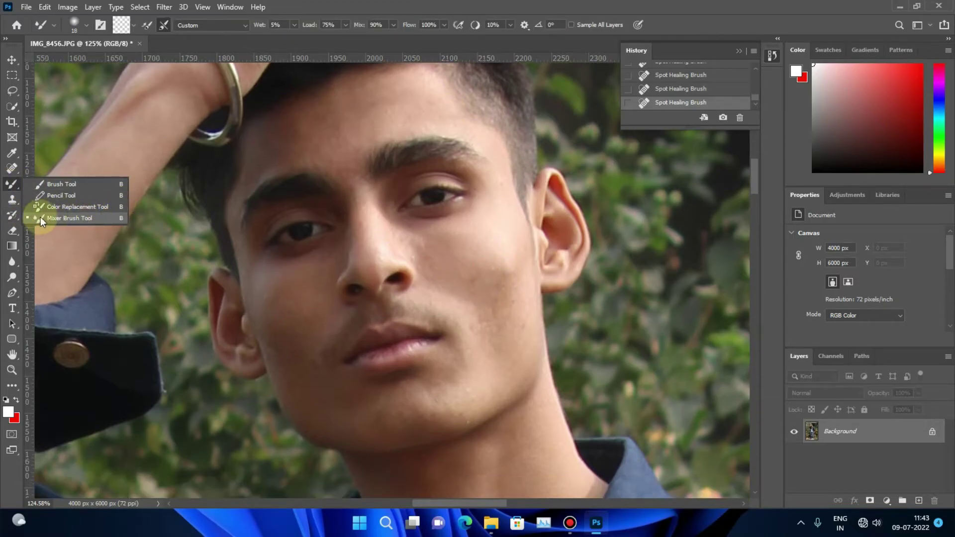
Select the Mixer Brush at 39 px and zoom in on the forehead.
{"action": "left_click", "coordinate": [70, 218]}
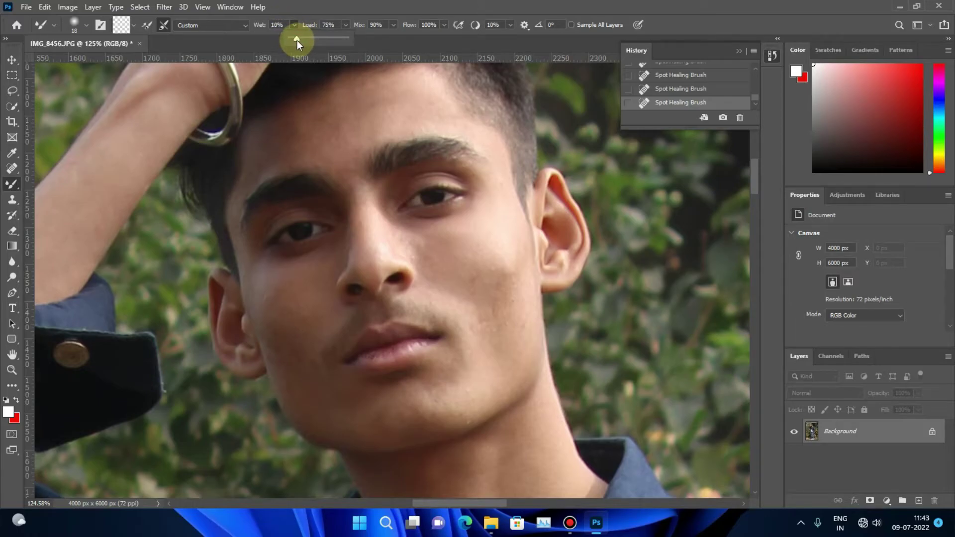
{"action": "left_click", "coordinate": [12, 370]}
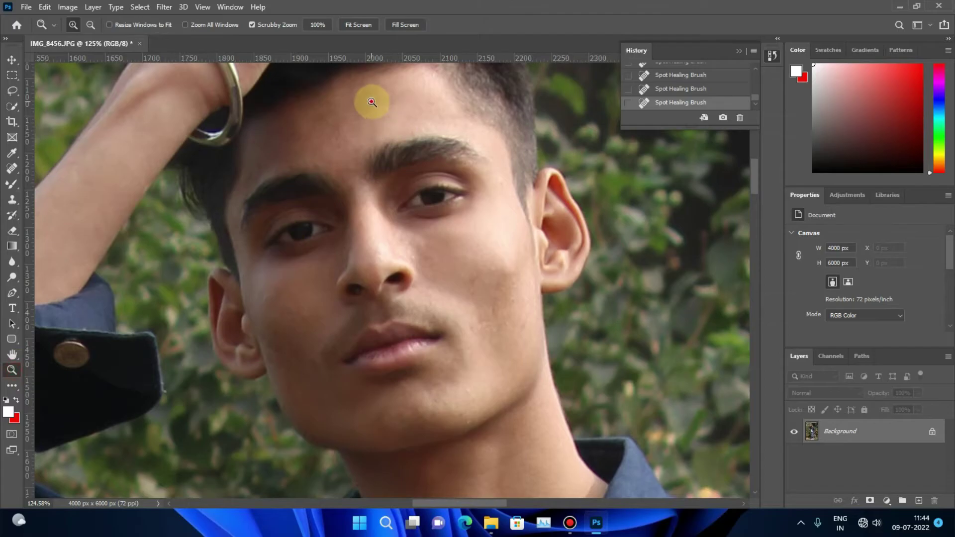
{"action": "mouse_move", "coordinate": [371, 102]}
{"action": "left_mouse_down"}
{"action": "mouse_move", "coordinate": [412, 107]}
{"action": "mouse_move", "coordinate": [411, 151]}
{"action": "mouse_move", "coordinate": [473, 213]}
{"action": "mouse_move", "coordinate": [458, 214]}
{"action": "left_mouse_up"}
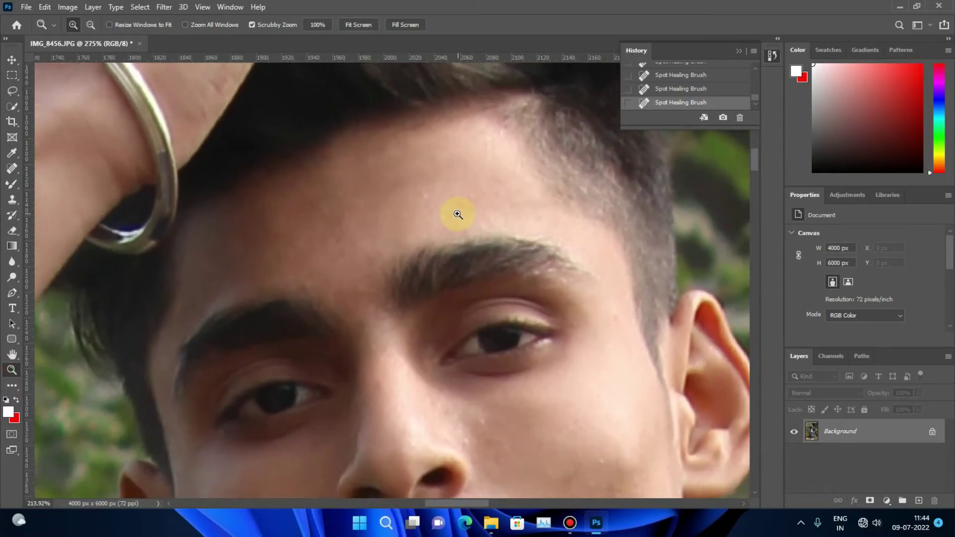
{"action": "left_click", "coordinate": [14, 183]}
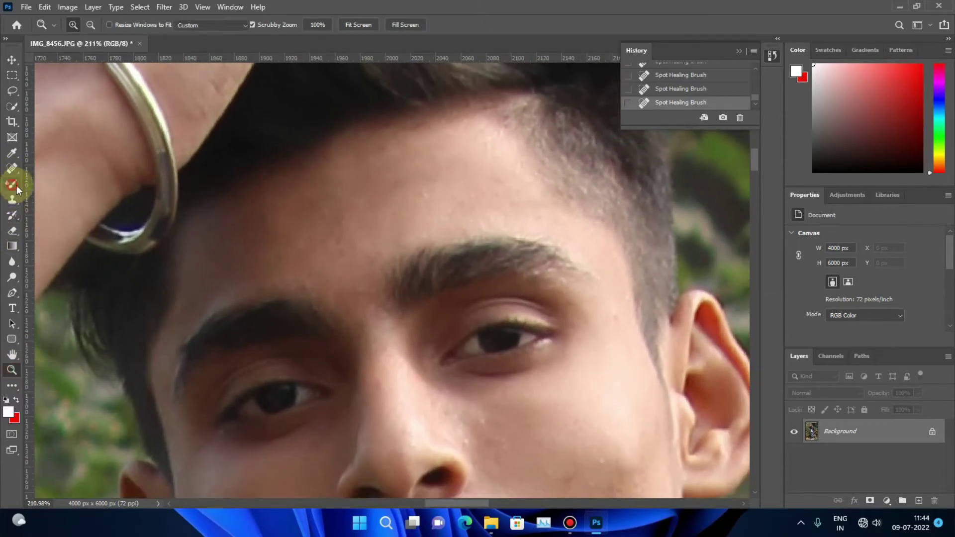
{"action": "right_click", "coordinate": [402, 236]}
{"action": "left_click_drag", "start_coordinate": [486, 245], "coordinate": [486, 243]}
{"action": "left_click", "coordinate": [294, 219]}
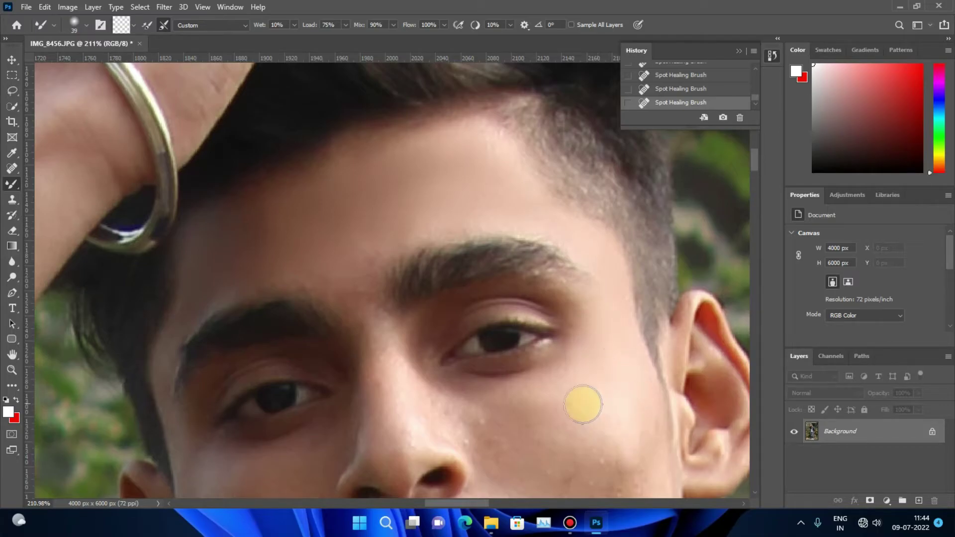
Blend the skin across the forehead, temple-to-cheek and nose bridge, then lower the wetness.
{"action": "left_click_drag", "start_coordinate": [583, 404], "coordinate": [330, 326]}
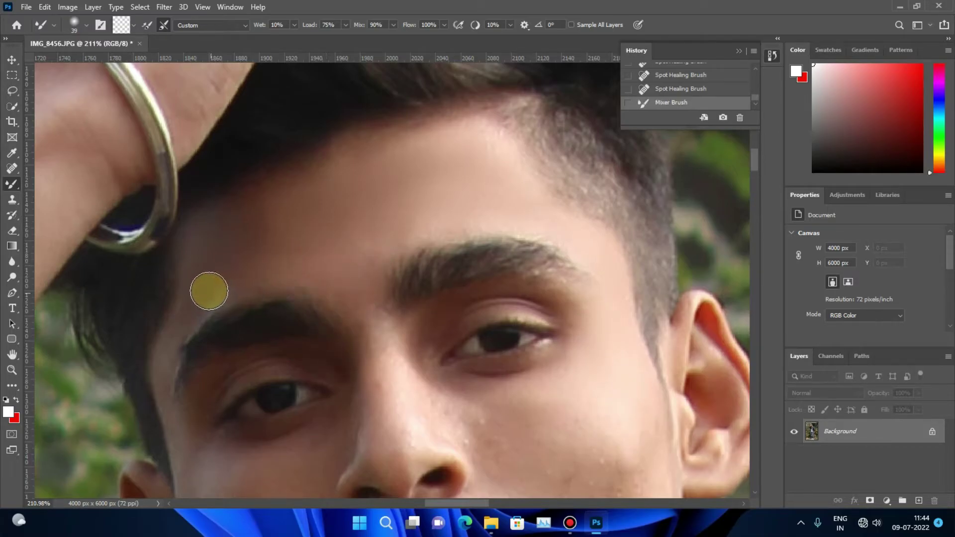
{"action": "left_click_drag", "start_coordinate": [209, 291], "coordinate": [262, 467]}
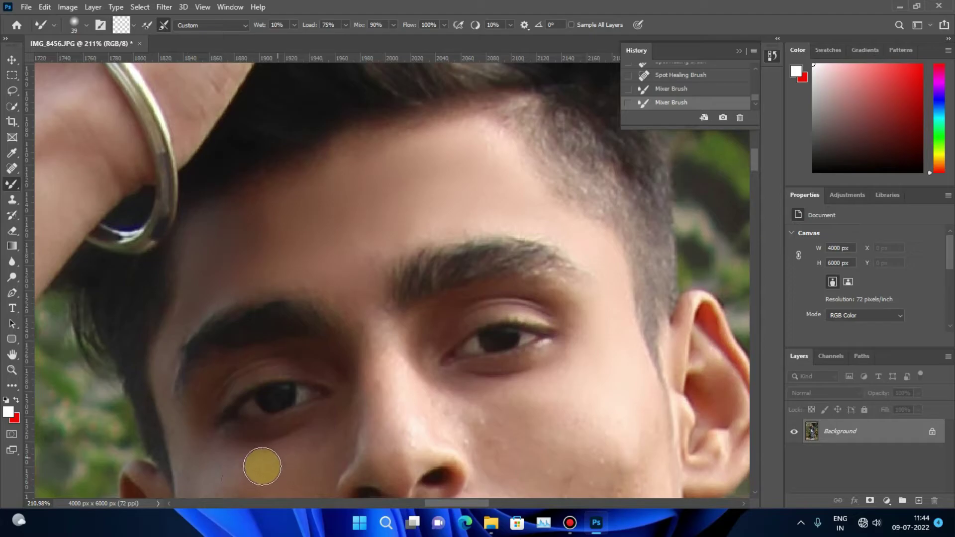
{"action": "left_click_drag", "start_coordinate": [341, 426], "coordinate": [375, 320]}
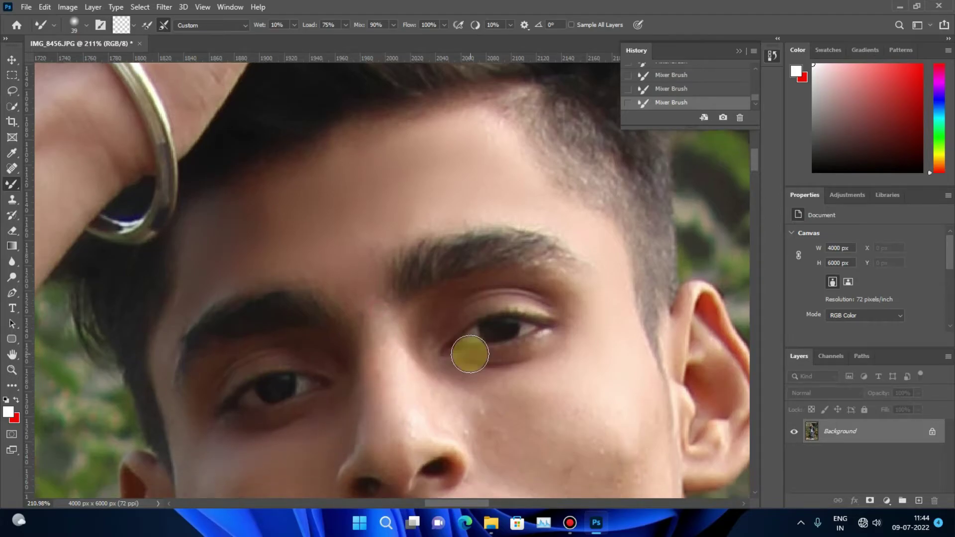
{"action": "scroll", "coordinate": [533, 246], "scroll_direction": "down", "scroll_amount": 4}
{"action": "scroll", "coordinate": [278, 228], "scroll_direction": "down", "scroll_amount": 1}
{"action": "scroll", "coordinate": [551, 239], "scroll_direction": "down", "scroll_amount": 1}
{"action": "key", "text": "0"}
{"action": "key", "text": "3"}
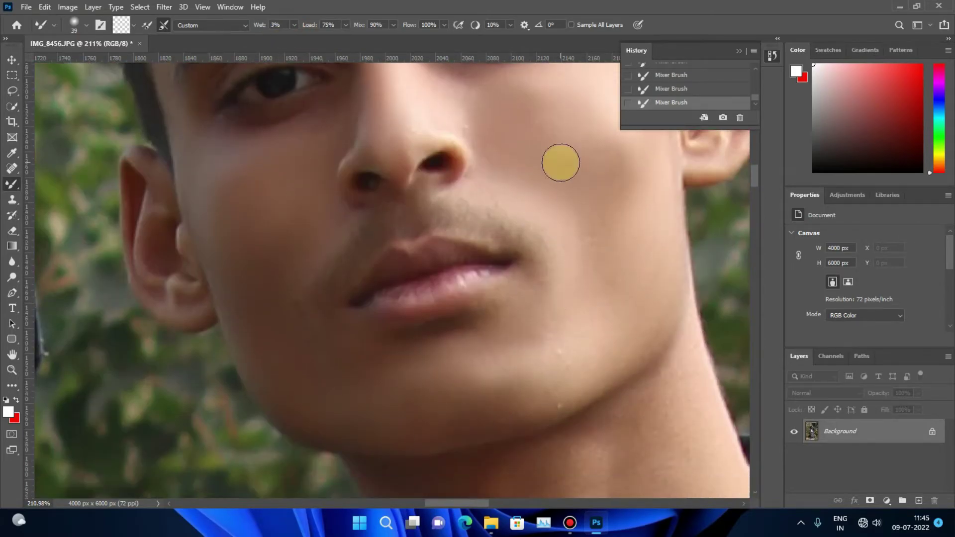
Zoom in on the lips and set the Mixer Brush to 28 px with 9% wetness.
{"action": "key", "text": "z"}
{"action": "left_click", "coordinate": [570, 523]}
{"action": "left_click", "coordinate": [560, 452]}
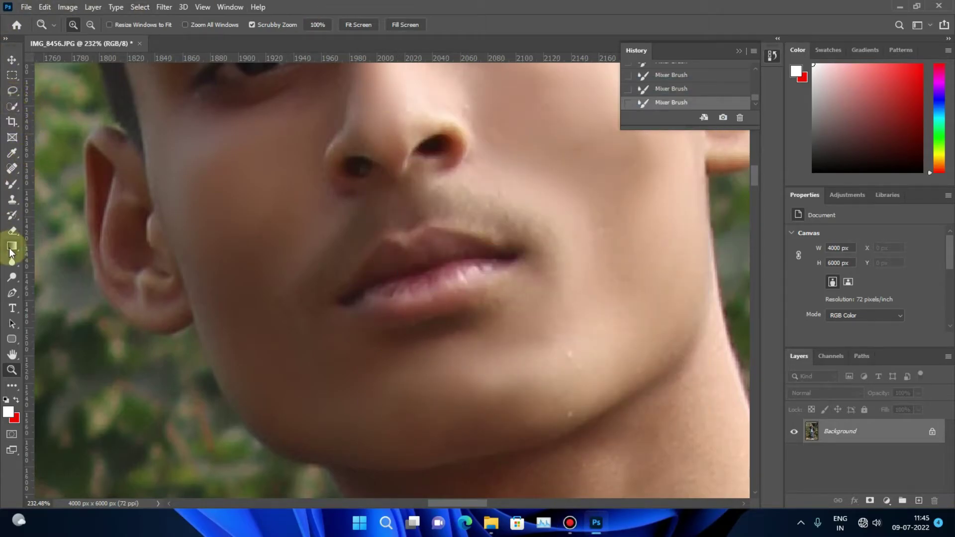
{"action": "left_click", "coordinate": [12, 183]}
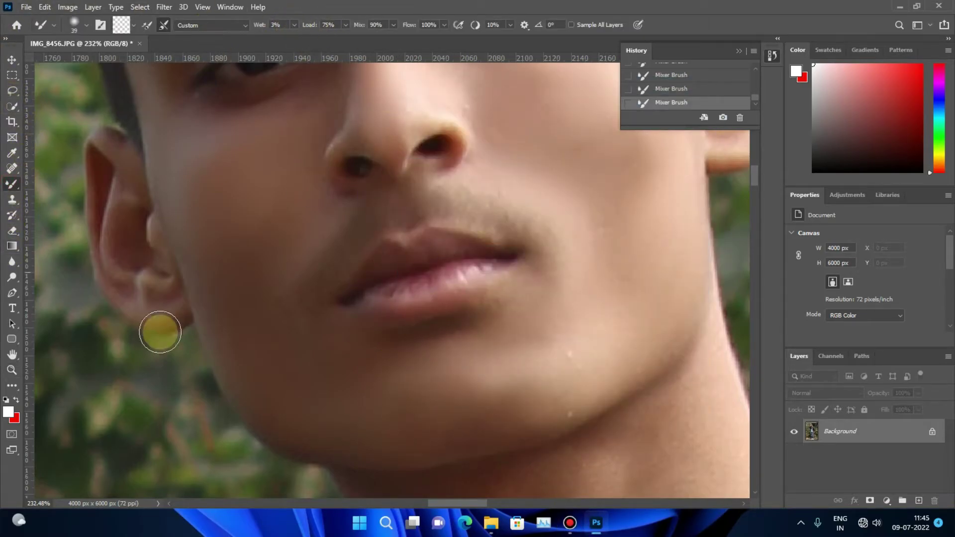
{"action": "left_click", "coordinate": [11, 369]}
{"action": "left_click_drag", "start_coordinate": [424, 298], "coordinate": [511, 209]}
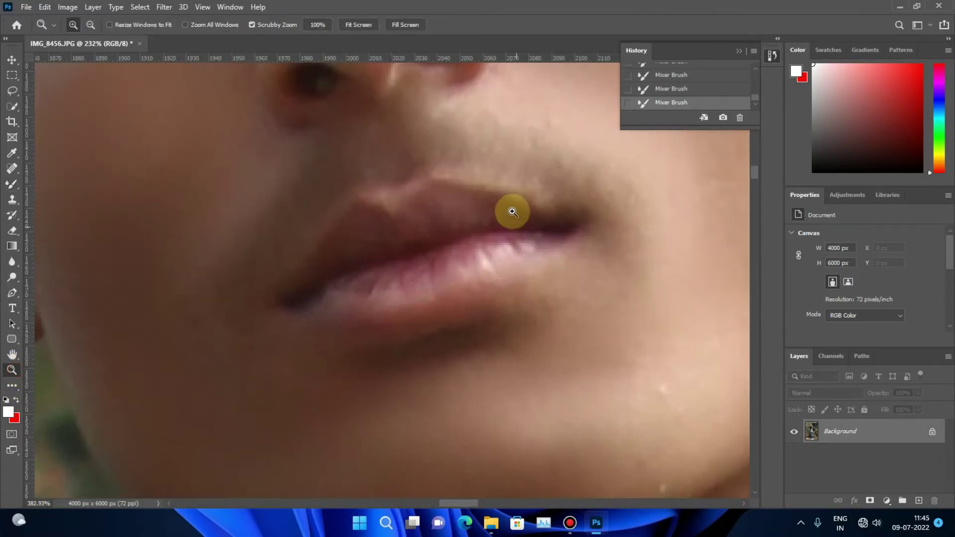
{"action": "right_click", "coordinate": [425, 218]}
{"action": "key", "text": "Escape"}
{"action": "key", "text": "b"}
{"action": "right_click", "coordinate": [503, 252]}
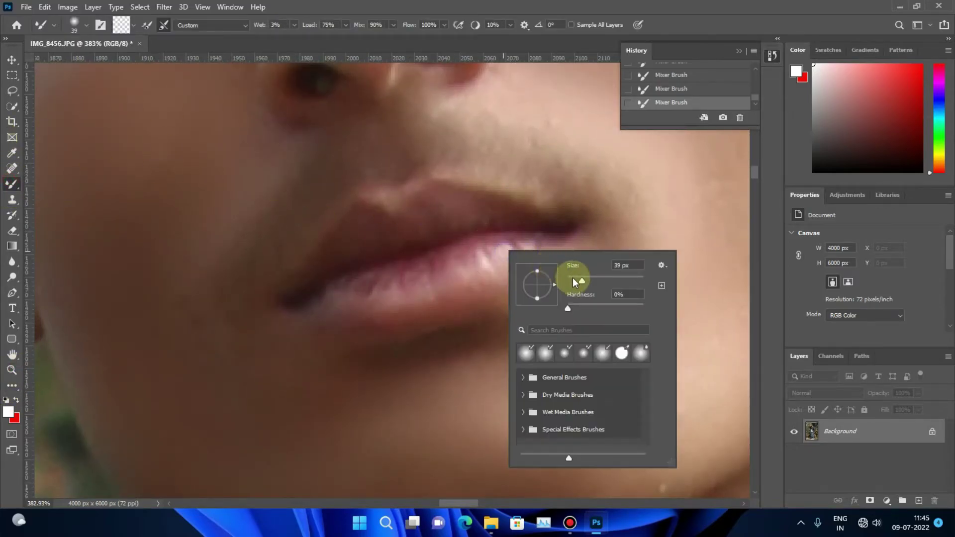
{"action": "left_click", "coordinate": [295, 25]}
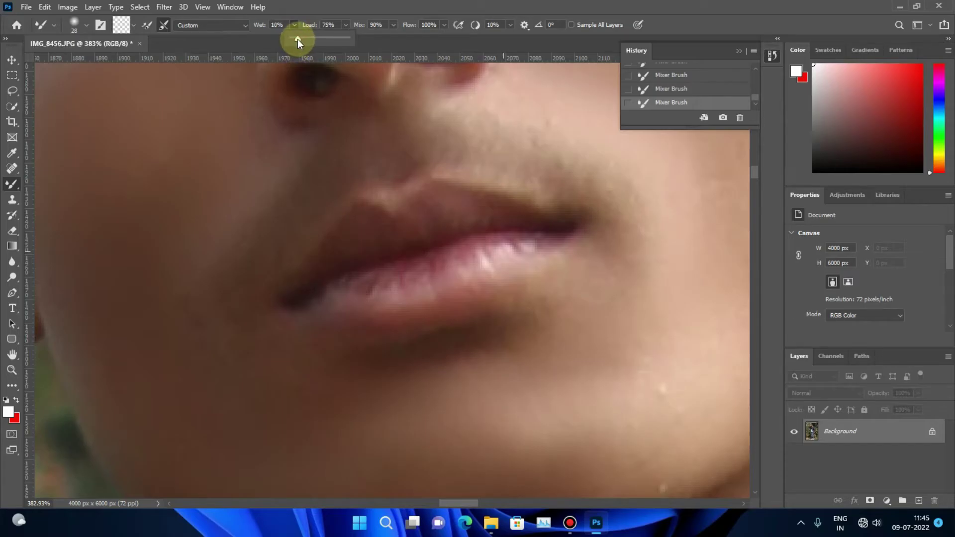
{"action": "left_click_drag", "start_coordinate": [297, 39], "coordinate": [296, 39]}
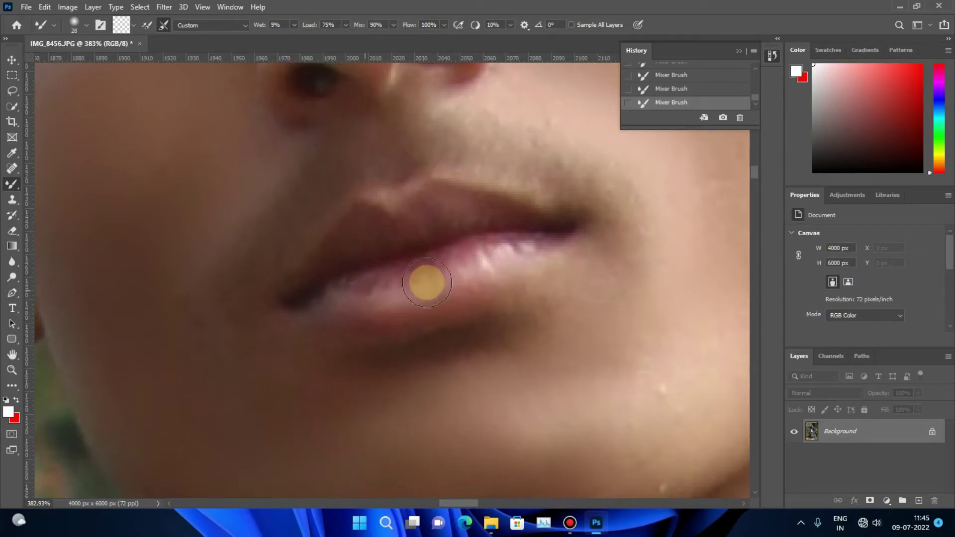
Fit the whole photo on screen, then zoom back in until the face fills the view.
{"action": "key", "text": "z"}
{"action": "key", "text": "ctrl+0"}
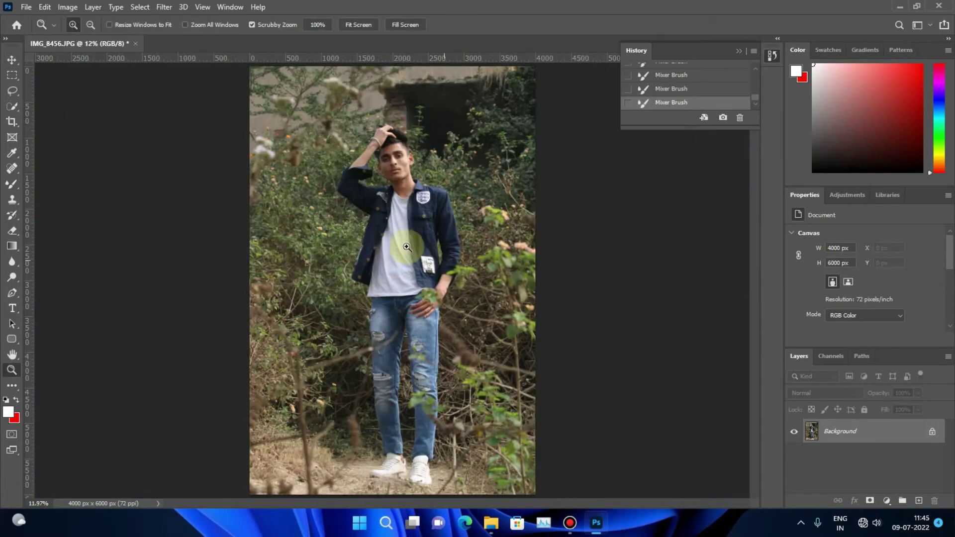
{"action": "mouse_move", "coordinate": [394, 85]}
{"action": "left_mouse_down"}
{"action": "mouse_move", "coordinate": [548, 242]}
{"action": "mouse_move", "coordinate": [518, 307]}
{"action": "mouse_move", "coordinate": [413, 231]}
{"action": "left_mouse_up"}
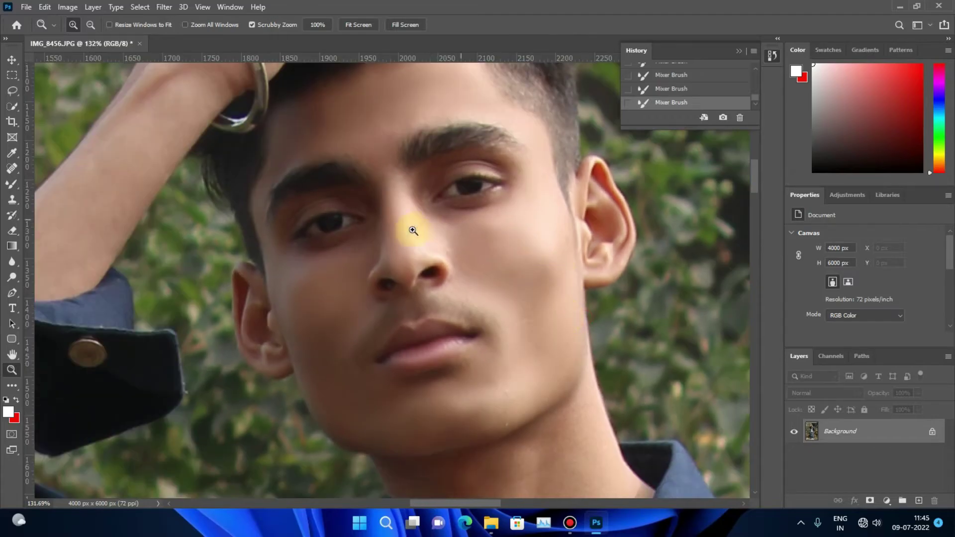
{"action": "scroll", "coordinate": [415, 189], "scroll_direction": "up", "scroll_amount": 2}
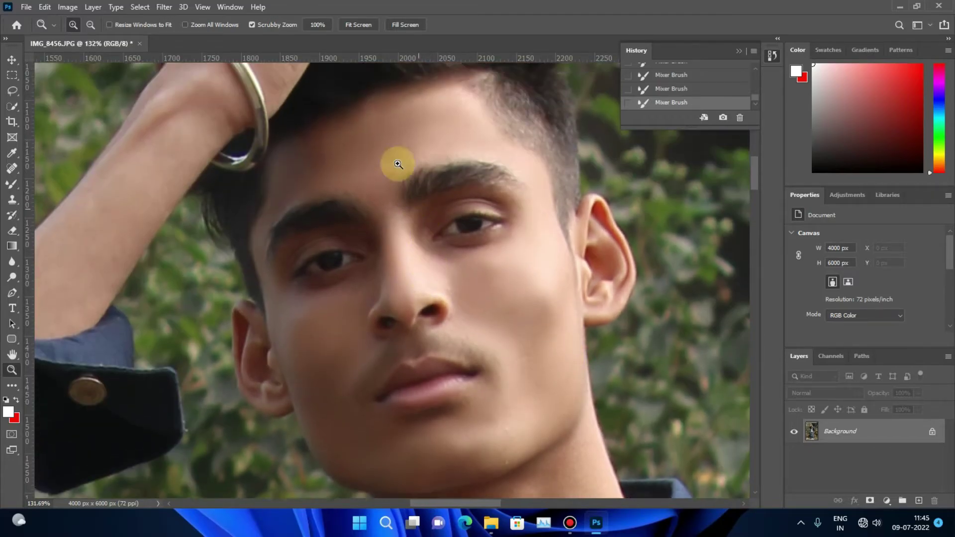
{"action": "mouse_move", "coordinate": [571, 233]}
{"action": "left_mouse_down"}
{"action": "mouse_move", "coordinate": [234, 209]}
{"action": "mouse_move", "coordinate": [625, 241]}
{"action": "mouse_move", "coordinate": [550, 244]}
{"action": "mouse_move", "coordinate": [763, 324]}
{"action": "mouse_move", "coordinate": [704, 324]}
{"action": "left_mouse_up"}
{"action": "right_click", "coordinate": [647, 293]}
{"action": "left_click", "coordinate": [667, 297]}
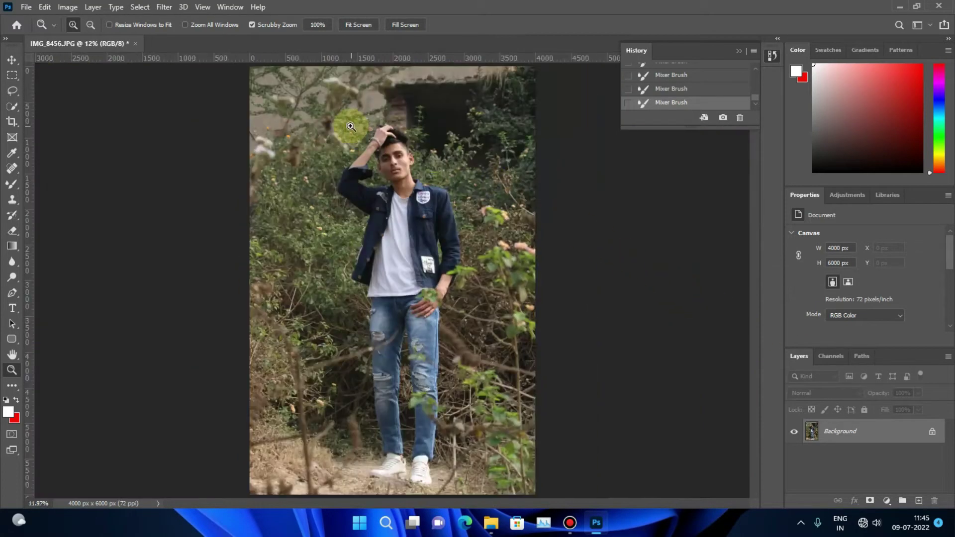
{"action": "left_click_drag", "start_coordinate": [381, 147], "coordinate": [454, 166]}
{"action": "mouse_move", "coordinate": [494, 260]}
{"action": "left_mouse_down"}
{"action": "mouse_move", "coordinate": [532, 264]}
{"action": "mouse_move", "coordinate": [456, 245]}
{"action": "left_mouse_up"}
{"action": "scroll", "coordinate": [456, 244], "scroll_direction": "up", "scroll_amount": 2}
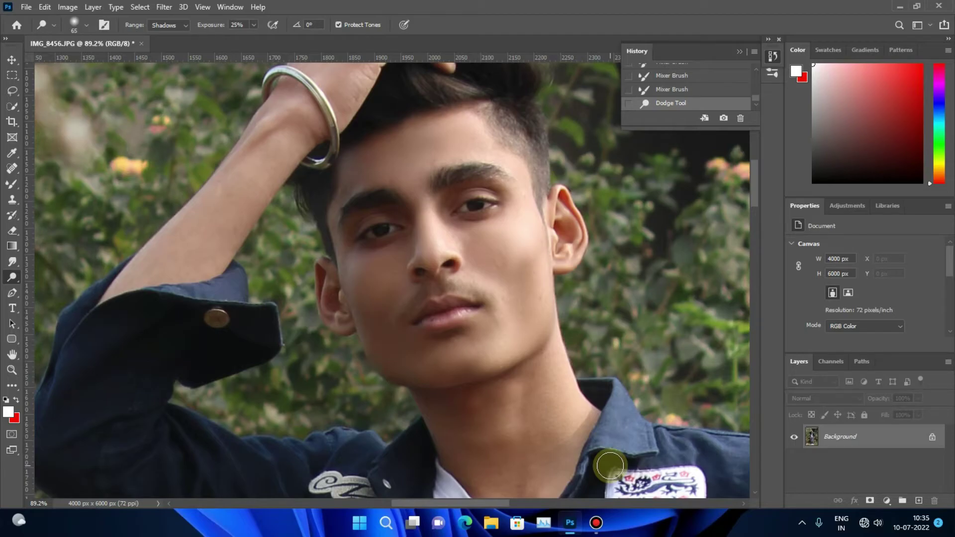
{"action": "left_click", "coordinate": [164, 7]}
Open the Camera Raw Filter with the Color Mixer in HSL Luminance mode, previewing the face.
{"action": "left_click", "coordinate": [226, 95]}
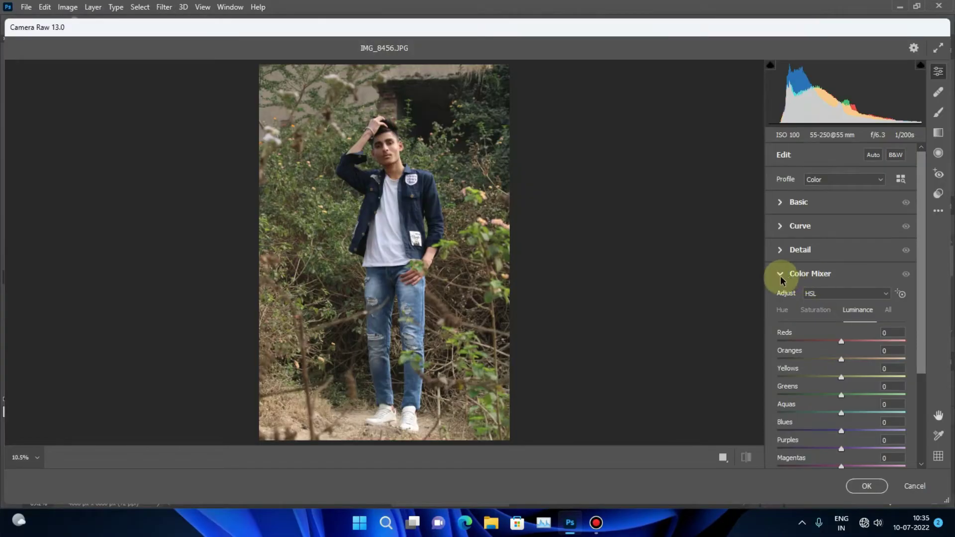
{"action": "left_click", "coordinate": [780, 274]}
{"action": "scroll", "coordinate": [846, 249], "scroll_direction": "down", "scroll_amount": 2}
{"action": "left_click", "coordinate": [843, 230]}
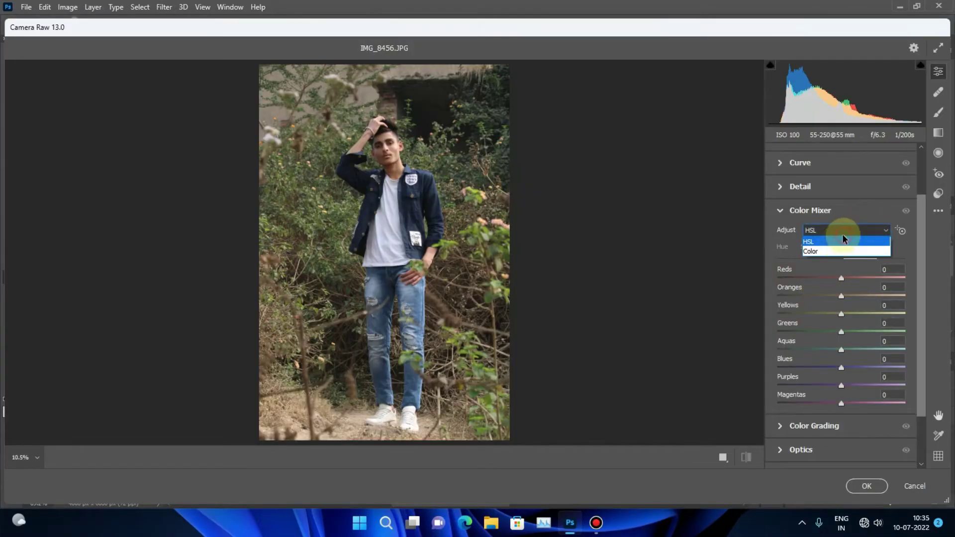
{"action": "left_click", "coordinate": [843, 241]}
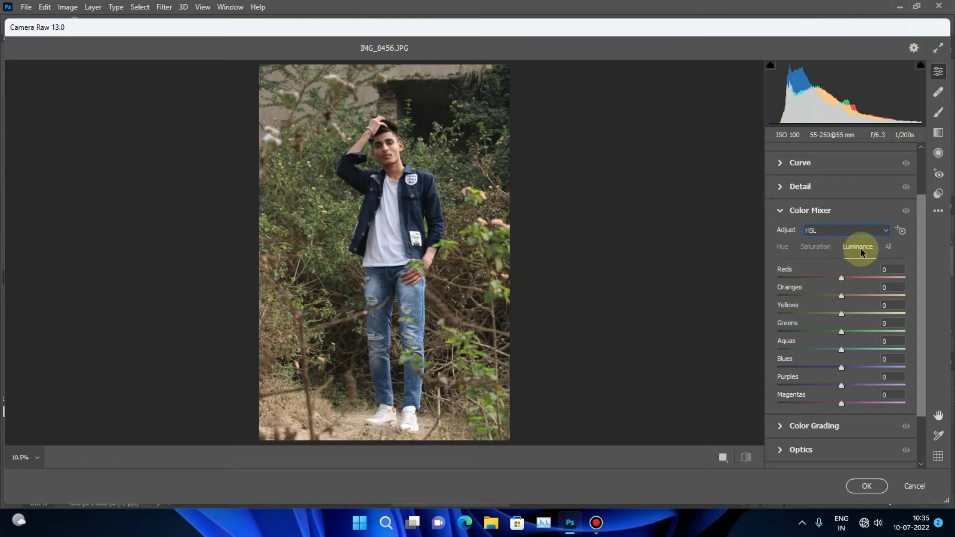
{"action": "mouse_move", "coordinate": [378, 139]}
{"action": "left_mouse_down"}
{"action": "mouse_move", "coordinate": [481, 175]}
{"action": "mouse_move", "coordinate": [518, 175]}
{"action": "left_mouse_up"}
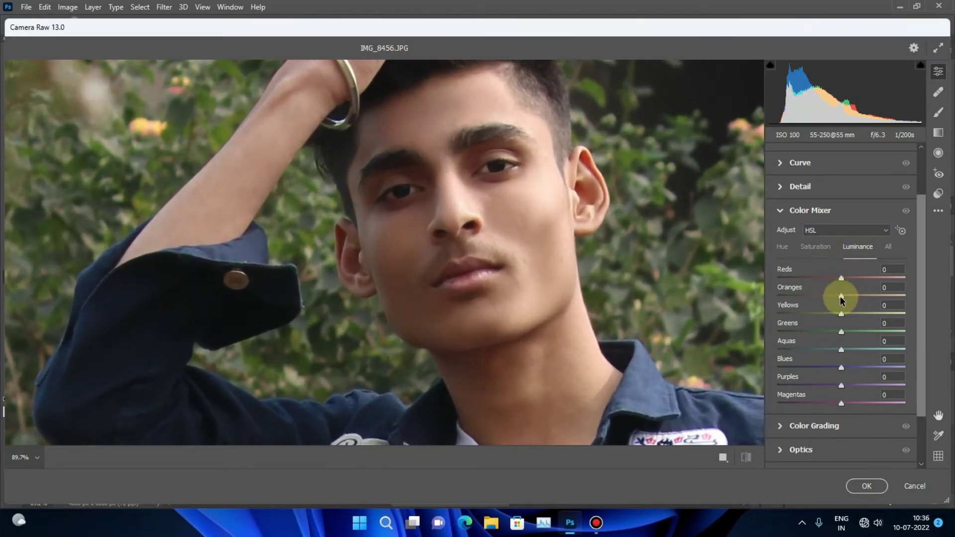
Adjust the Oranges luminance, settling it at +35.
{"action": "left_click_drag", "start_coordinate": [859, 297], "coordinate": [874, 297]}
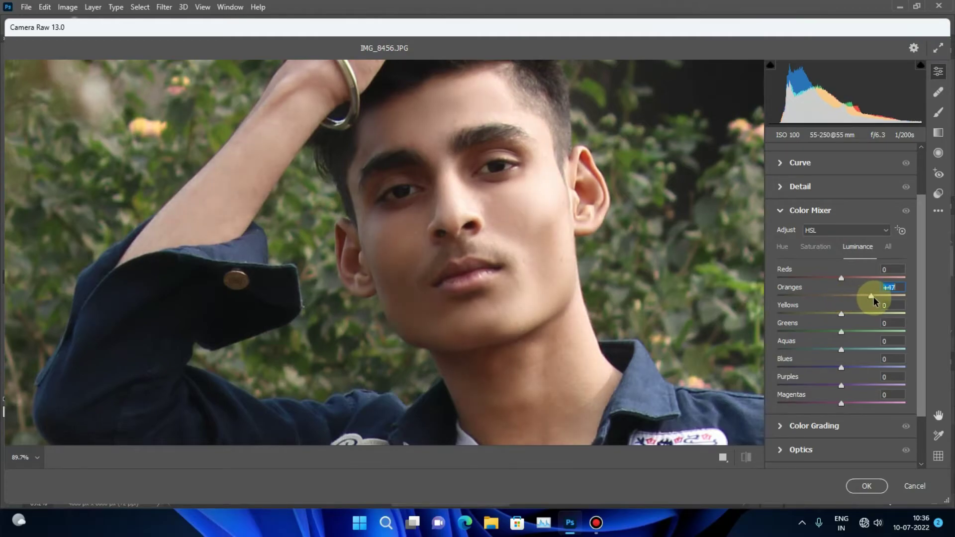
{"action": "left_click_drag", "start_coordinate": [662, 259], "coordinate": [597, 239]}
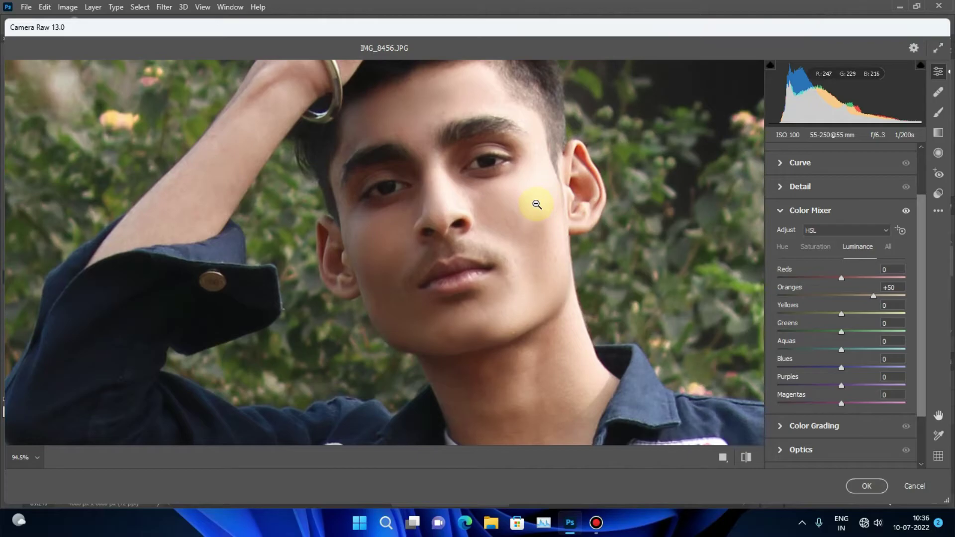
{"action": "scroll", "coordinate": [490, 197], "scroll_direction": "up", "scroll_amount": 2}
{"action": "scroll", "coordinate": [846, 274], "scroll_direction": "up", "scroll_amount": 2}
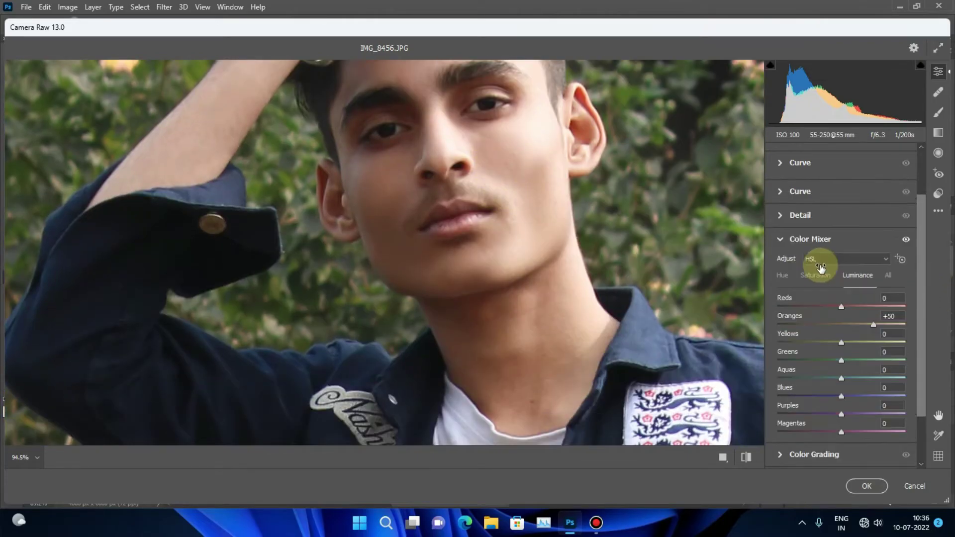
{"action": "scroll", "coordinate": [816, 267], "scroll_direction": "up", "scroll_amount": 1}
{"action": "scroll", "coordinate": [632, 239], "scroll_direction": "up", "scroll_amount": 1}
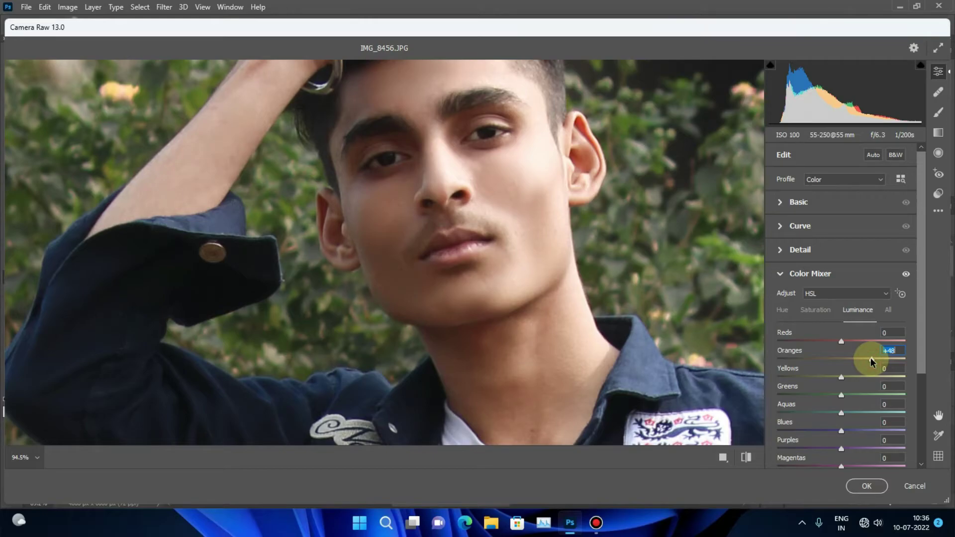
{"action": "left_click_drag", "start_coordinate": [871, 358], "coordinate": [806, 359]}
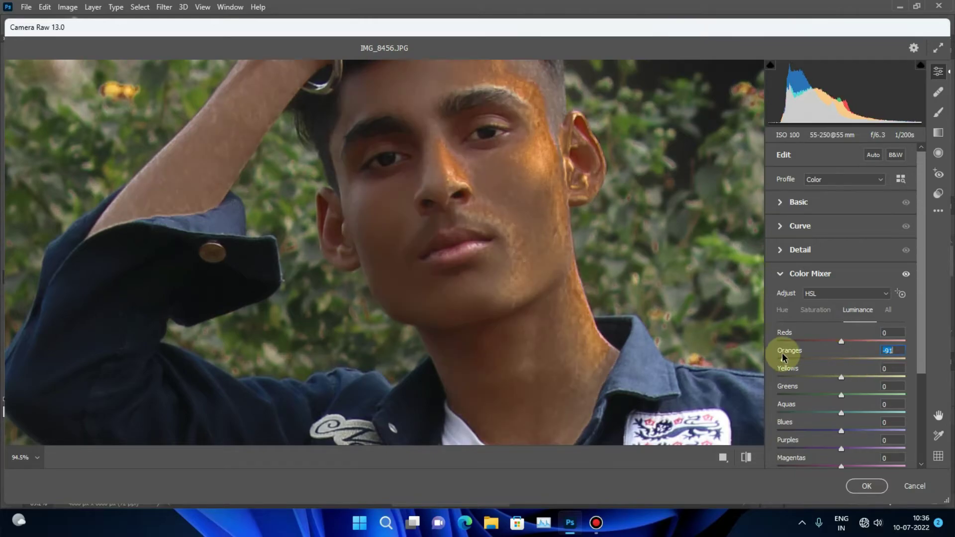
{"action": "left_click_drag", "start_coordinate": [884, 363], "coordinate": [863, 363]}
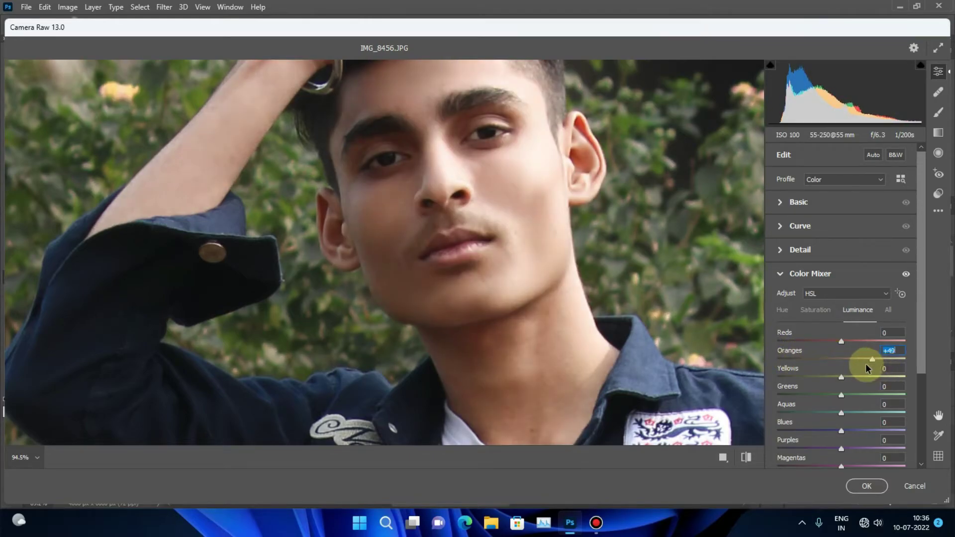
Check the face at several preview zoom levels, then cancel the Camera Raw changes.
{"action": "right_click", "coordinate": [577, 280]}
{"action": "left_click", "coordinate": [629, 202]}
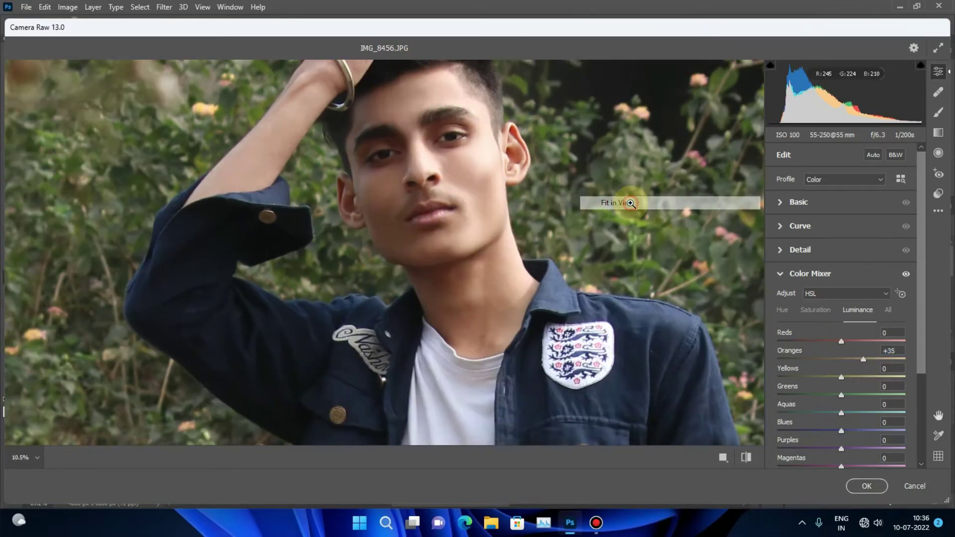
{"action": "left_click", "coordinate": [401, 129]}
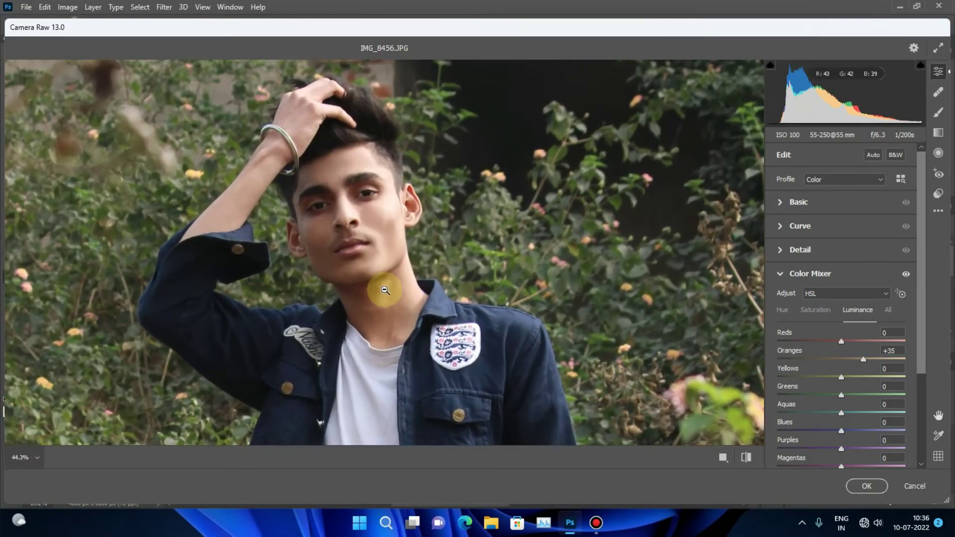
{"action": "left_click", "coordinate": [354, 288]}
{"action": "key", "text": "ctrl+0"}
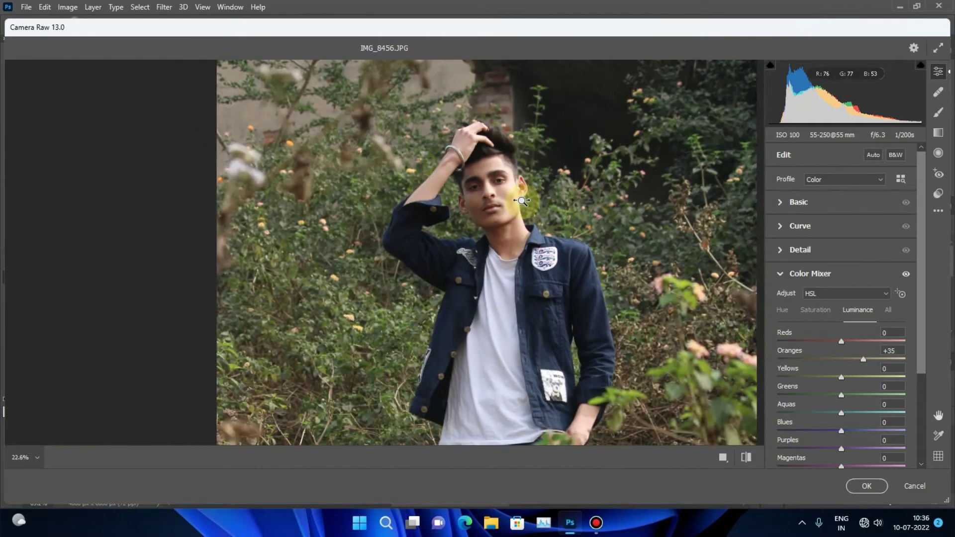
{"action": "right_click", "coordinate": [538, 98]}
{"action": "left_click", "coordinate": [528, 110]}
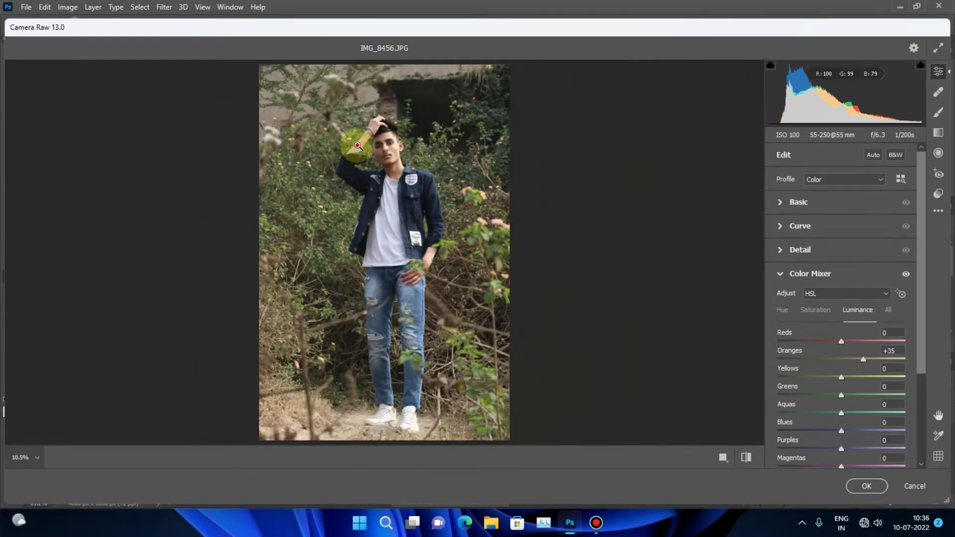
{"action": "left_click", "coordinate": [428, 152]}
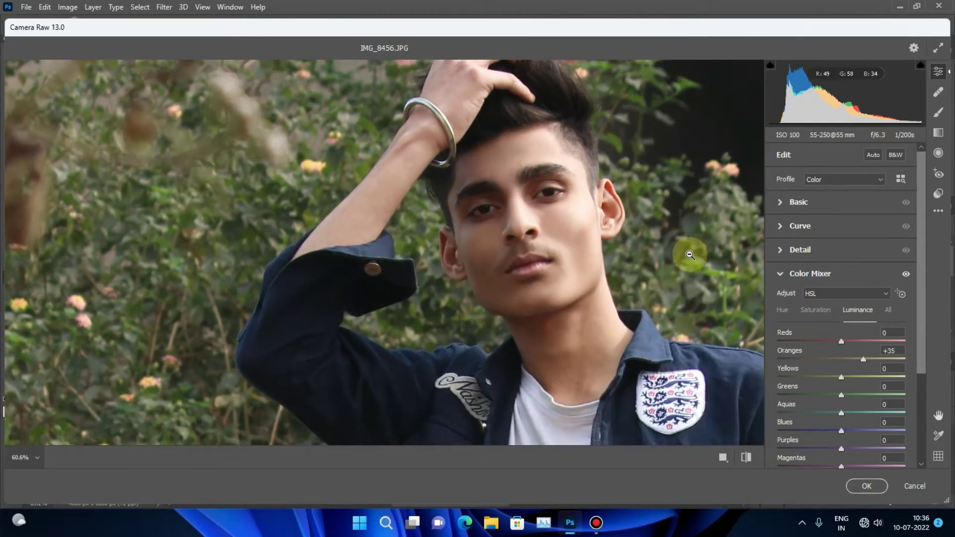
{"action": "left_click", "coordinate": [915, 486]}
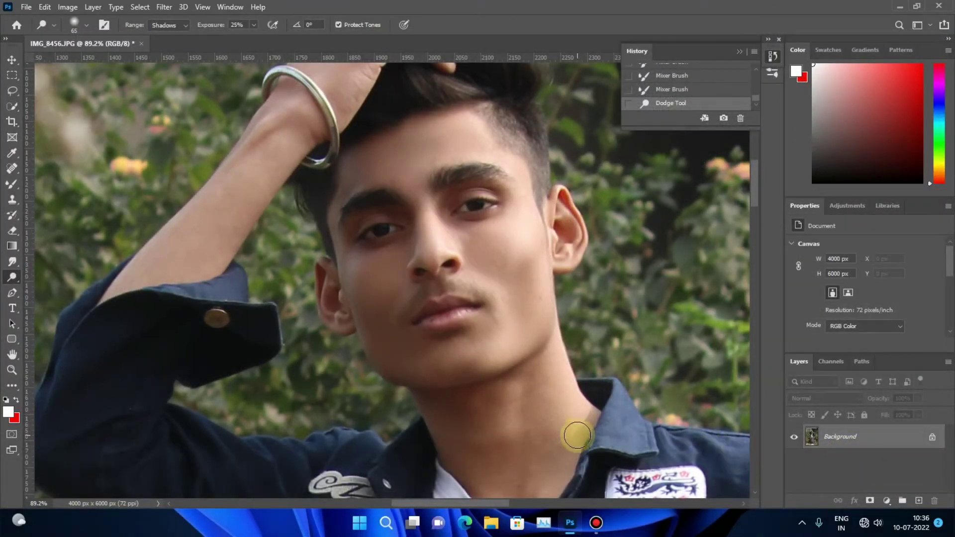
Add Layer 1 in Soft Light mode, zoom in between the eyes, and pick the Brush tool.
{"action": "left_click", "coordinate": [920, 501]}
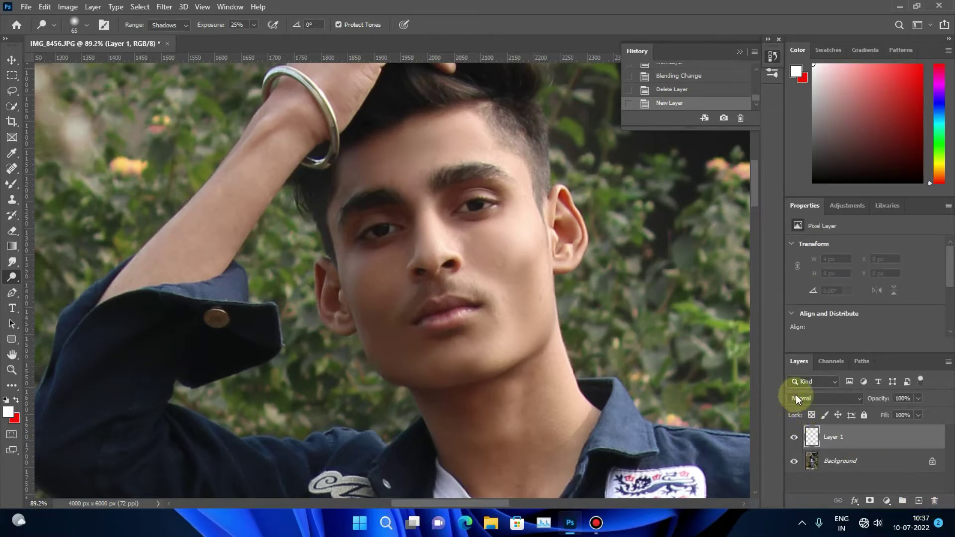
{"action": "left_click", "coordinate": [826, 397]}
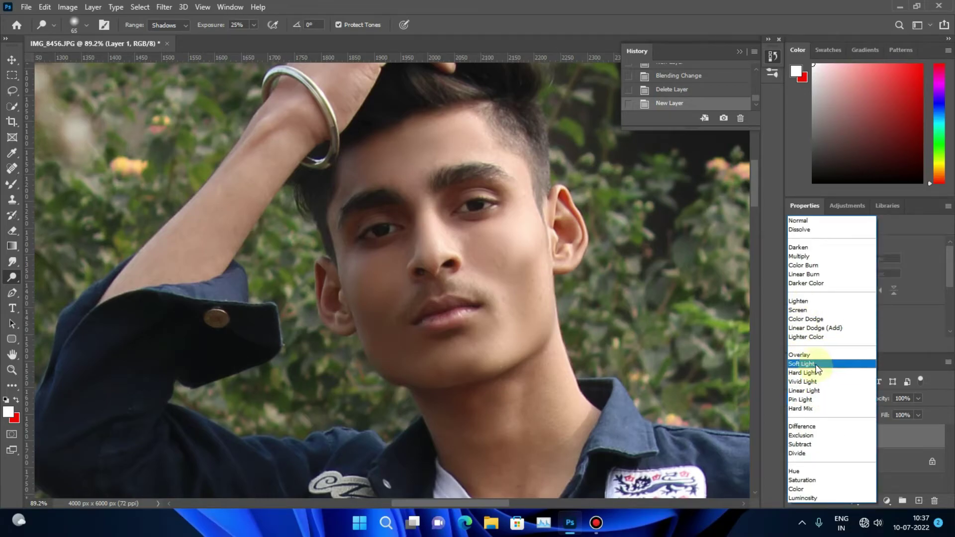
{"action": "left_click", "coordinate": [816, 368]}
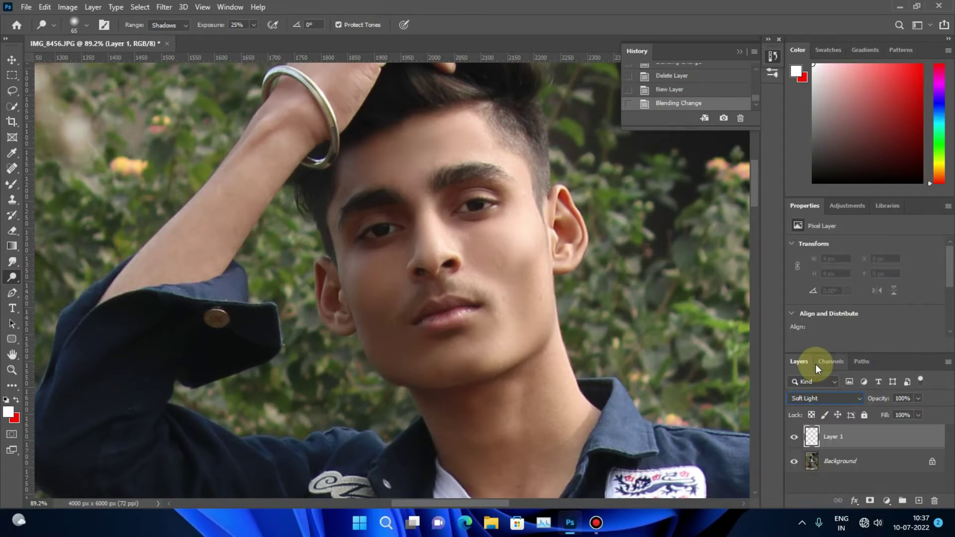
{"action": "left_click", "coordinate": [12, 369]}
{"action": "left_click_drag", "start_coordinate": [431, 216], "coordinate": [437, 214]}
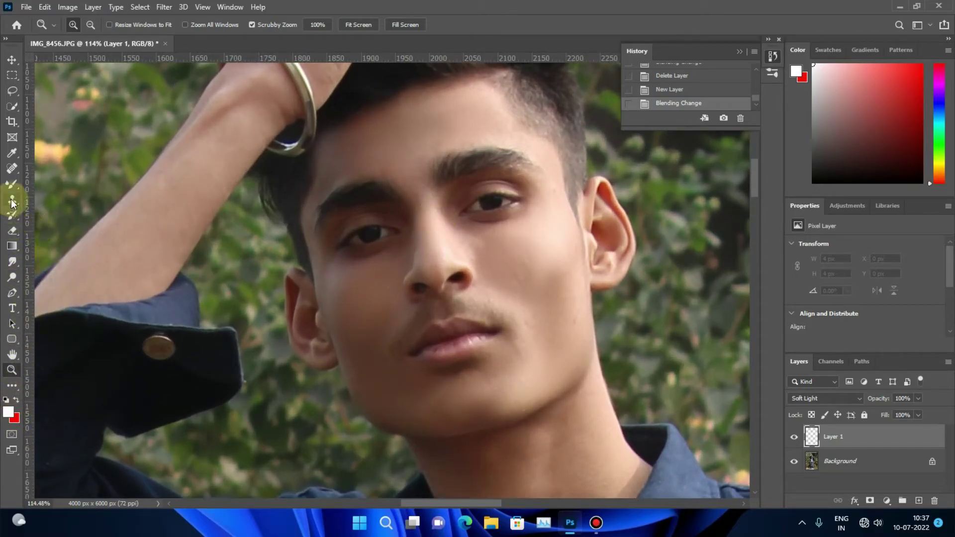
{"action": "right_click", "coordinate": [12, 185]}
{"action": "left_click", "coordinate": [55, 183]}
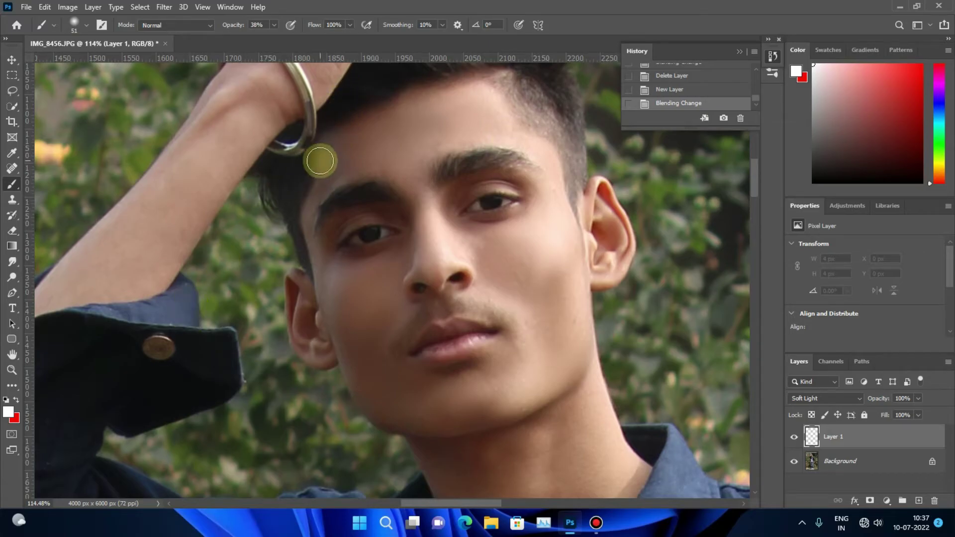
Choose a pale warm orange and brush it over the forehead, nose and cheek.
{"action": "left_click", "coordinate": [7, 414]}
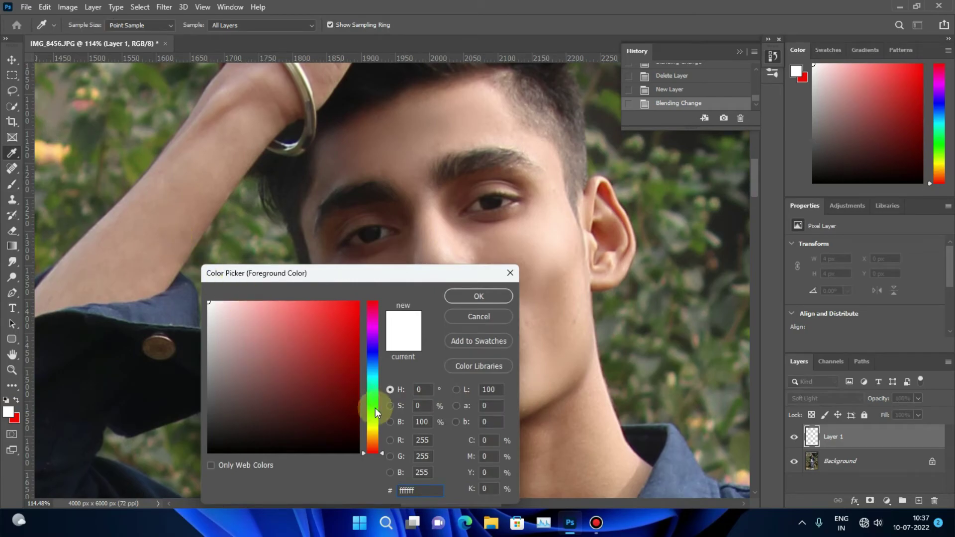
{"action": "left_click", "coordinate": [380, 438]}
{"action": "left_click_drag", "start_coordinate": [213, 316], "coordinate": [269, 306]}
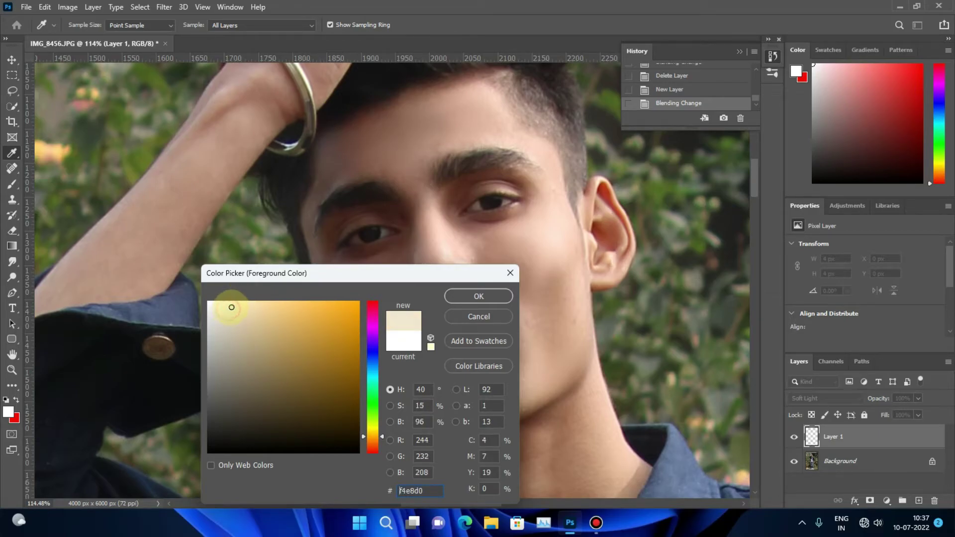
{"action": "left_click", "coordinate": [476, 298]}
{"action": "key", "text": "b"}
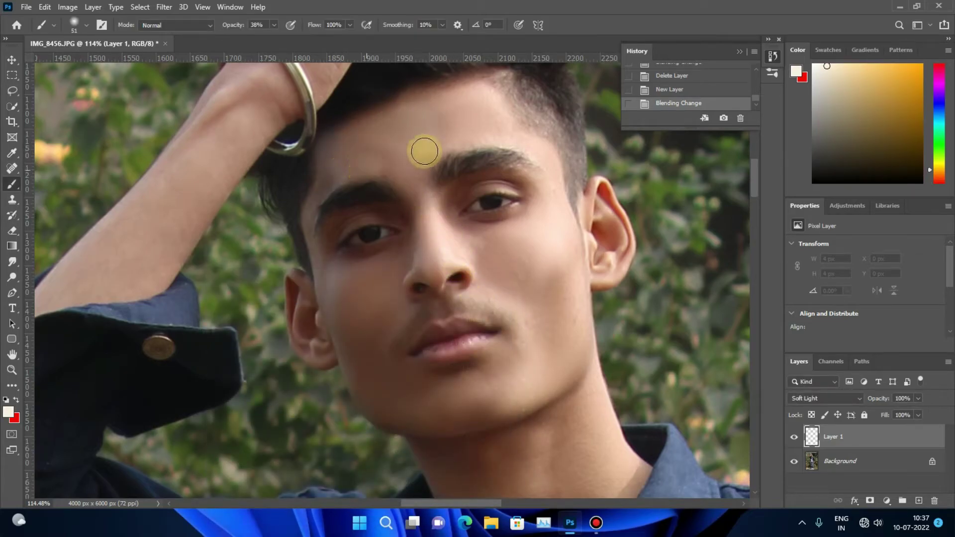
{"action": "mouse_move", "coordinate": [453, 122]}
{"action": "left_mouse_down"}
{"action": "mouse_move", "coordinate": [426, 165]}
{"action": "mouse_move", "coordinate": [538, 305]}
{"action": "mouse_move", "coordinate": [567, 309]}
{"action": "mouse_move", "coordinate": [486, 420]}
{"action": "mouse_move", "coordinate": [439, 399]}
{"action": "mouse_move", "coordinate": [367, 416]}
{"action": "mouse_move", "coordinate": [405, 399]}
{"action": "mouse_move", "coordinate": [414, 364]}
{"action": "left_mouse_up"}
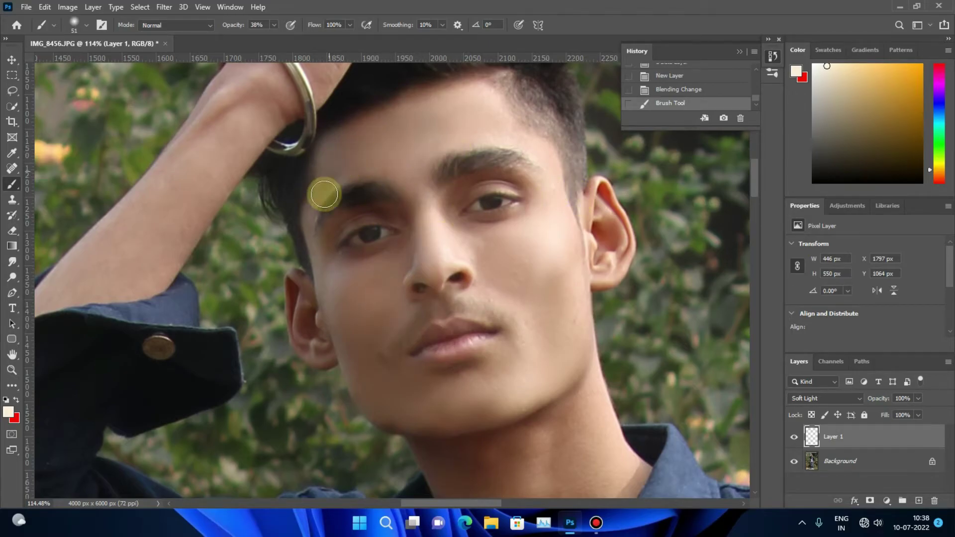
Change the foreground colour to pure white (ffffff).
{"action": "left_click", "coordinate": [8, 412]}
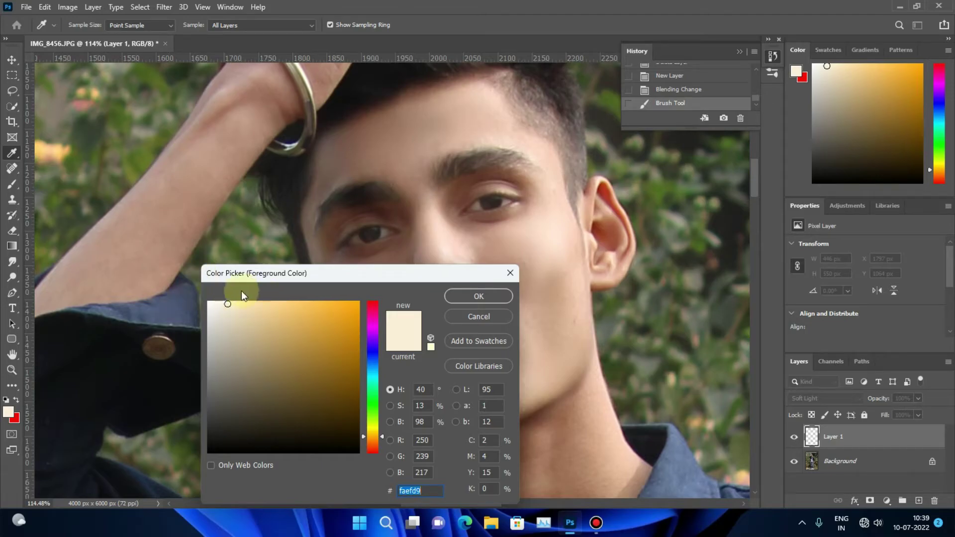
{"action": "left_click_drag", "start_coordinate": [220, 316], "coordinate": [202, 289]}
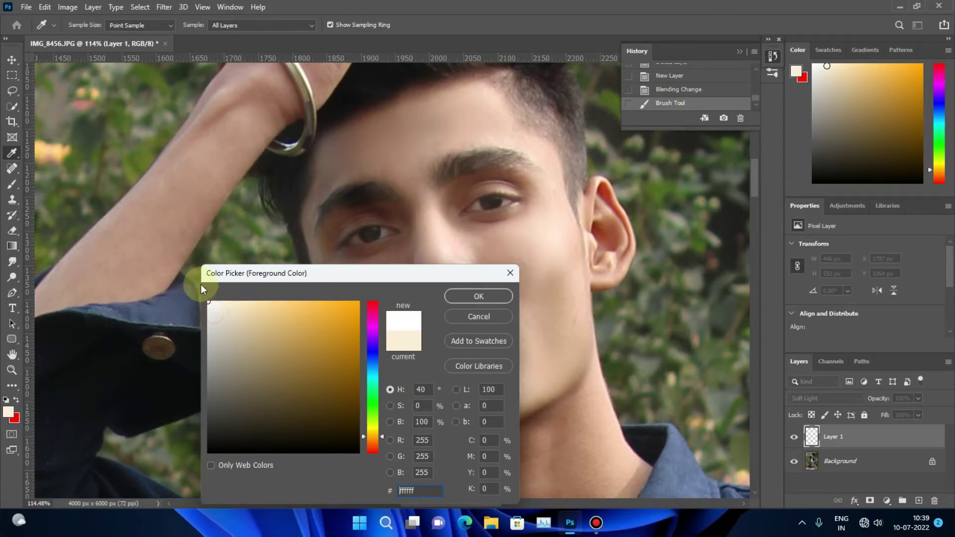
{"action": "left_click", "coordinate": [488, 296]}
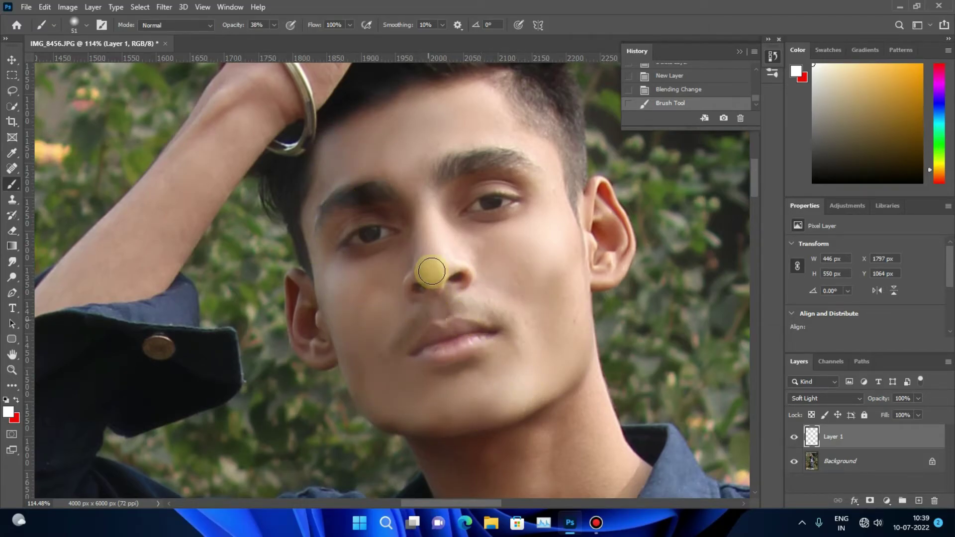
Paint a white highlight stroke, then step back and forth through History before it.
{"action": "left_click_drag", "start_coordinate": [486, 348], "coordinate": [580, 237]}
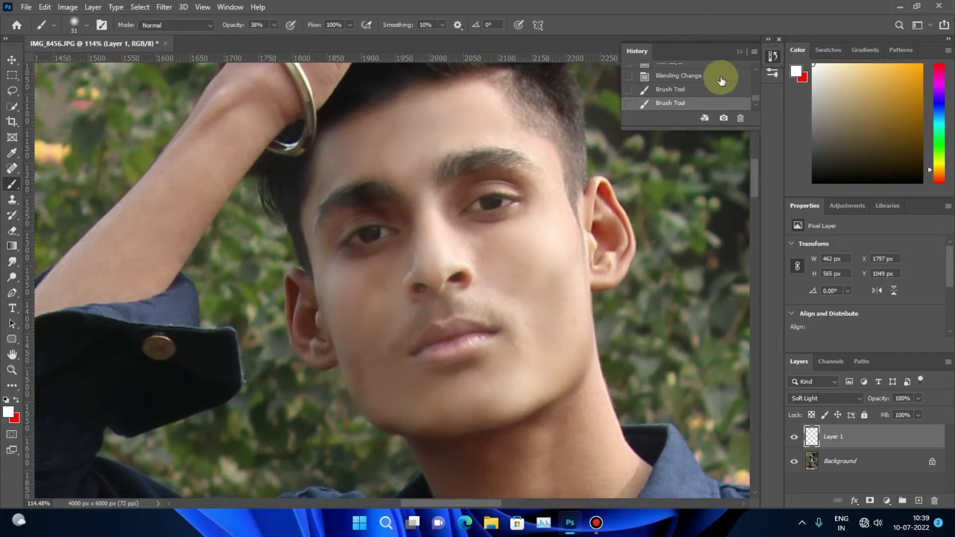
{"action": "left_click", "coordinate": [690, 87]}
{"action": "left_click", "coordinate": [688, 78]}
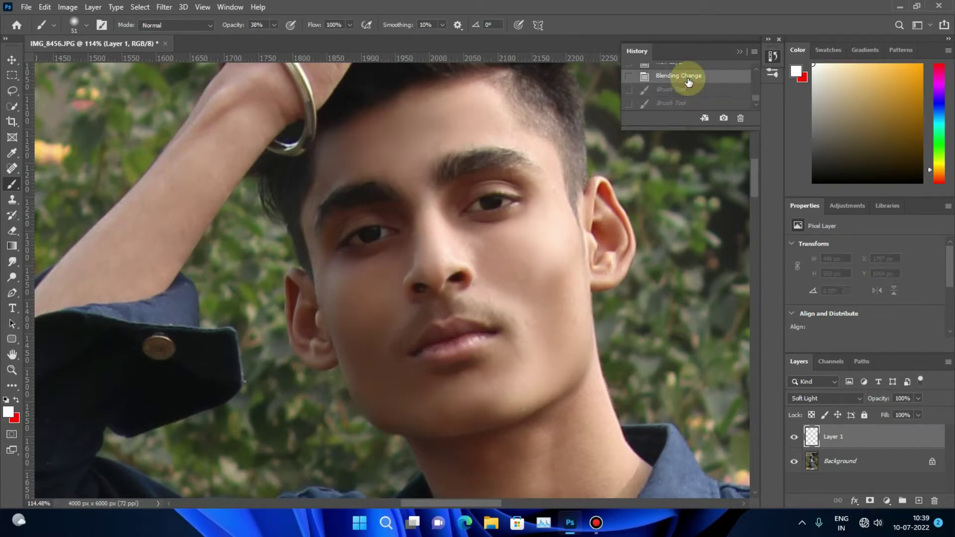
{"action": "left_click", "coordinate": [680, 91]}
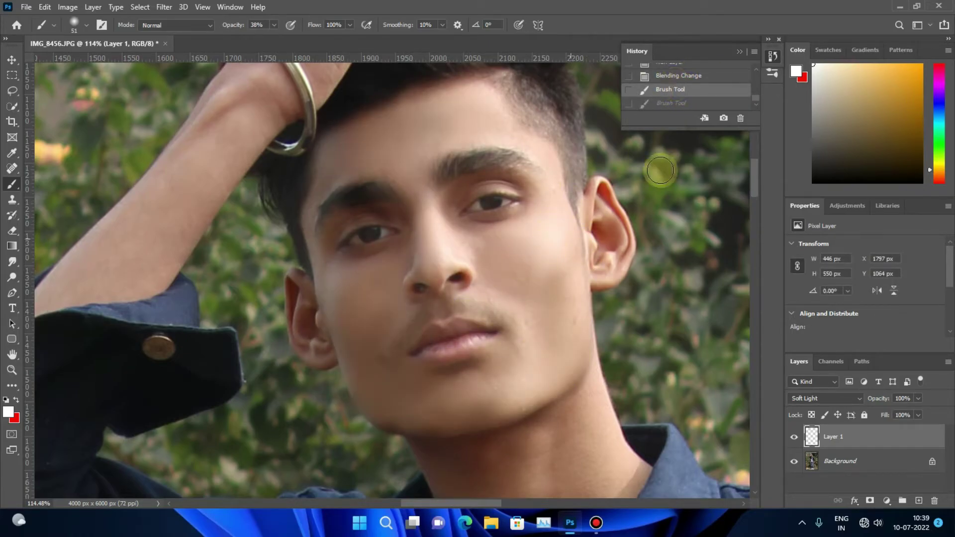
{"action": "left_click", "coordinate": [687, 77]}
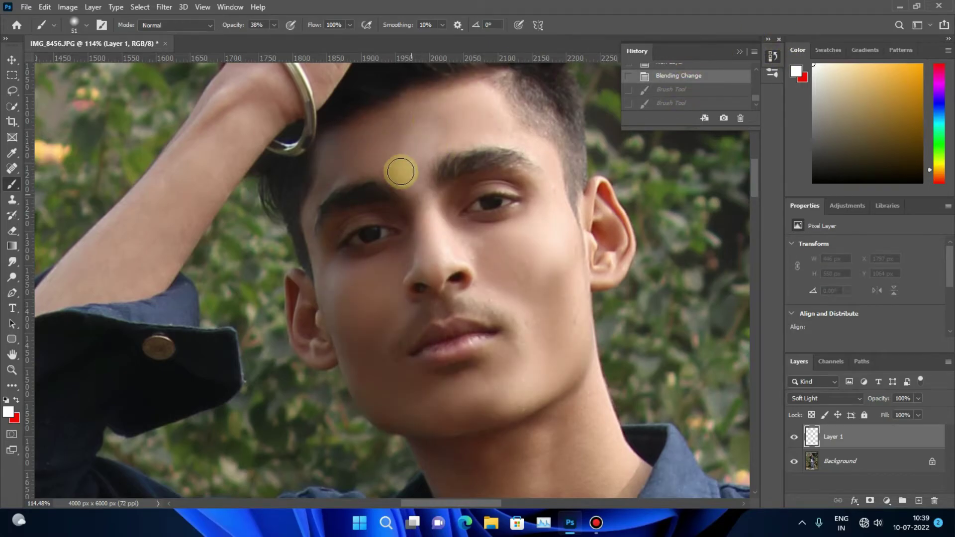
Brighten the forehead, under-eye and cheeks, then revert to the New Layer state and close History.
{"action": "left_click_drag", "start_coordinate": [400, 172], "coordinate": [336, 167]}
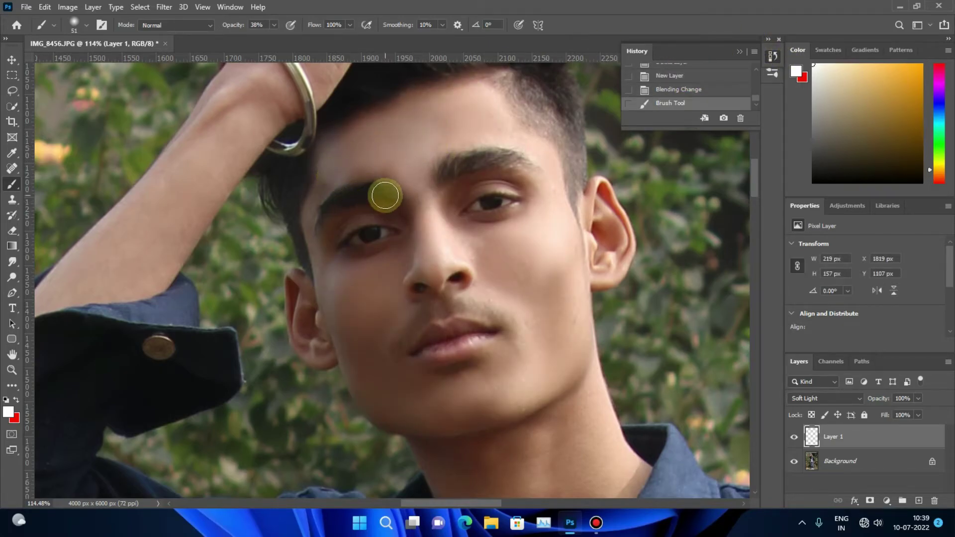
{"action": "mouse_move", "coordinate": [368, 198]}
{"action": "left_mouse_down"}
{"action": "mouse_move", "coordinate": [352, 153]}
{"action": "mouse_move", "coordinate": [422, 104]}
{"action": "mouse_move", "coordinate": [445, 121]}
{"action": "left_mouse_up"}
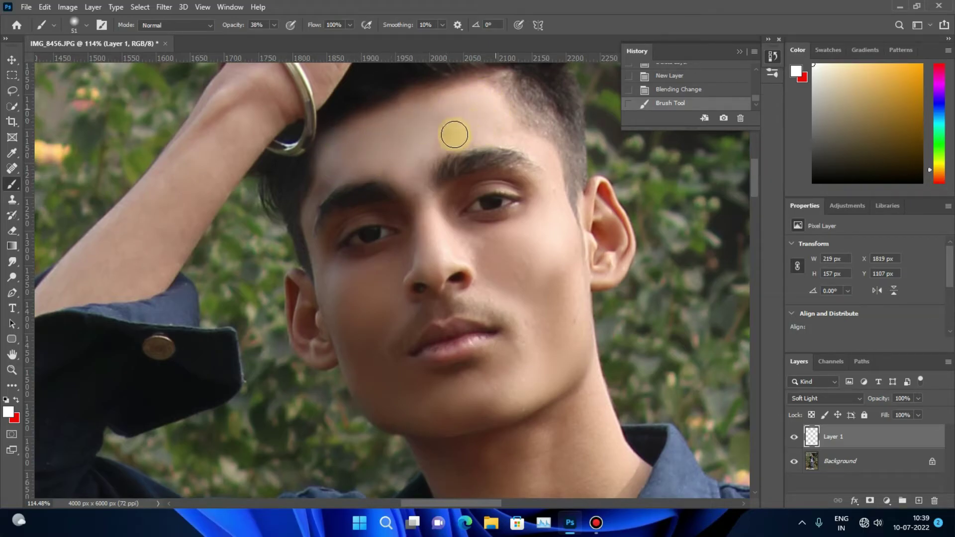
{"action": "mouse_move", "coordinate": [522, 237]}
{"action": "left_mouse_down"}
{"action": "mouse_move", "coordinate": [454, 235]}
{"action": "mouse_move", "coordinate": [559, 277]}
{"action": "mouse_move", "coordinate": [572, 331]}
{"action": "mouse_move", "coordinate": [444, 424]}
{"action": "left_mouse_up"}
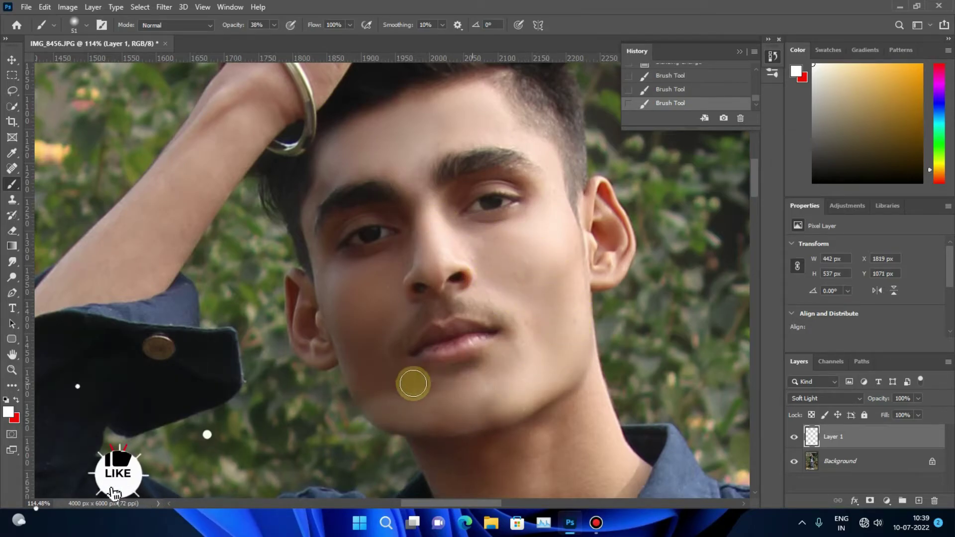
{"action": "mouse_move", "coordinate": [405, 288]}
{"action": "left_mouse_down"}
{"action": "mouse_move", "coordinate": [350, 313]}
{"action": "mouse_move", "coordinate": [330, 292]}
{"action": "left_mouse_up"}
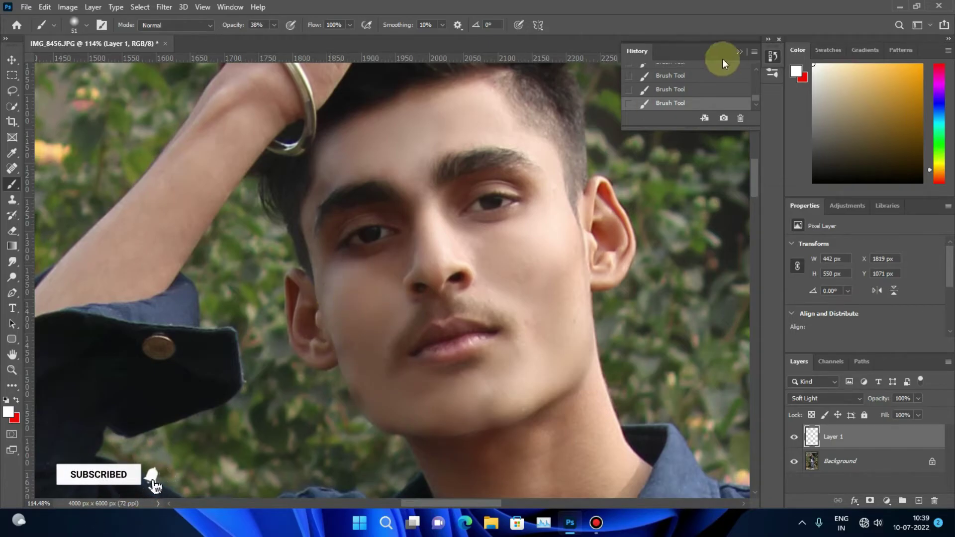
{"action": "scroll", "coordinate": [682, 90], "scroll_direction": "up", "scroll_amount": 3}
{"action": "left_click", "coordinate": [685, 82]}
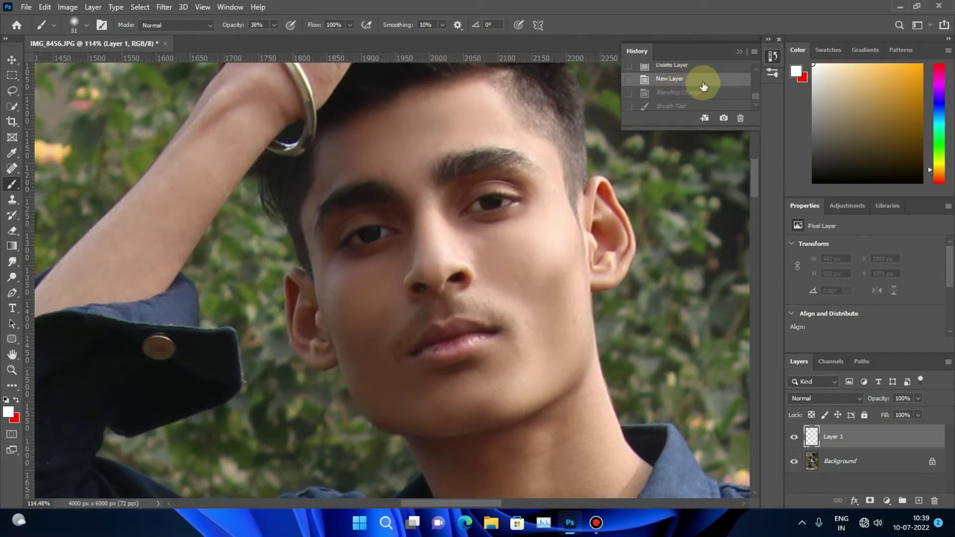
{"action": "left_click", "coordinate": [737, 52]}
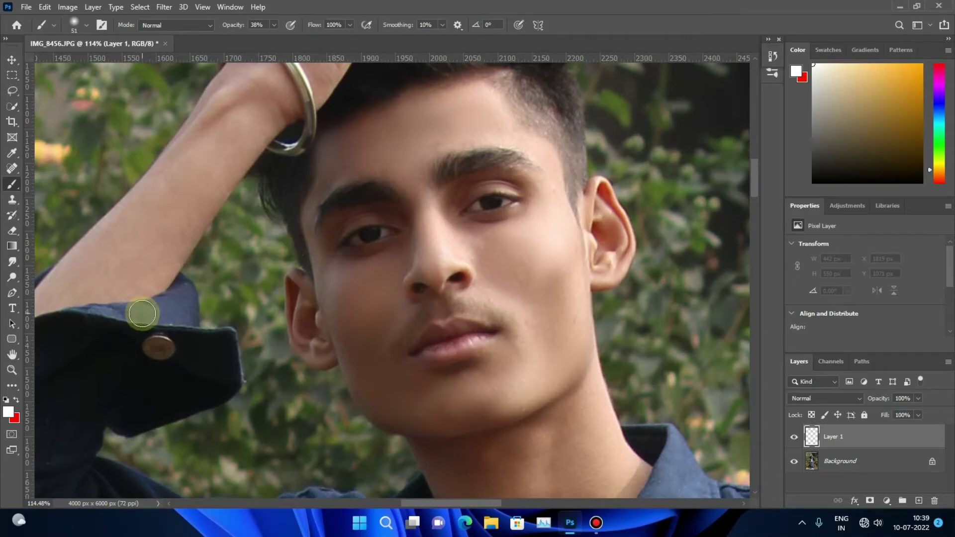
Select the Dodge Tool with its Range set to Shadows.
{"action": "left_click", "coordinate": [15, 277]}
{"action": "right_click", "coordinate": [19, 279]}
{"action": "left_click", "coordinate": [85, 277]}
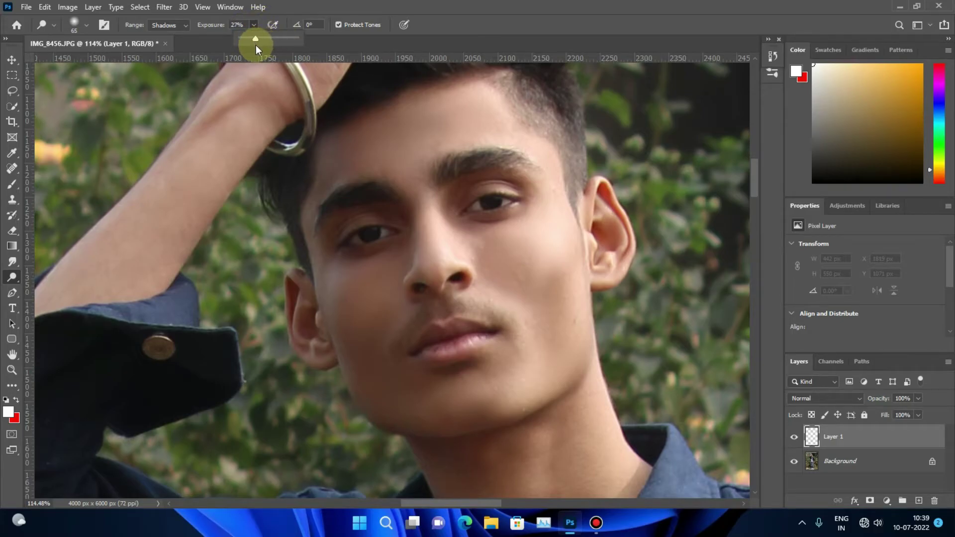
{"action": "left_click", "coordinate": [178, 26]}
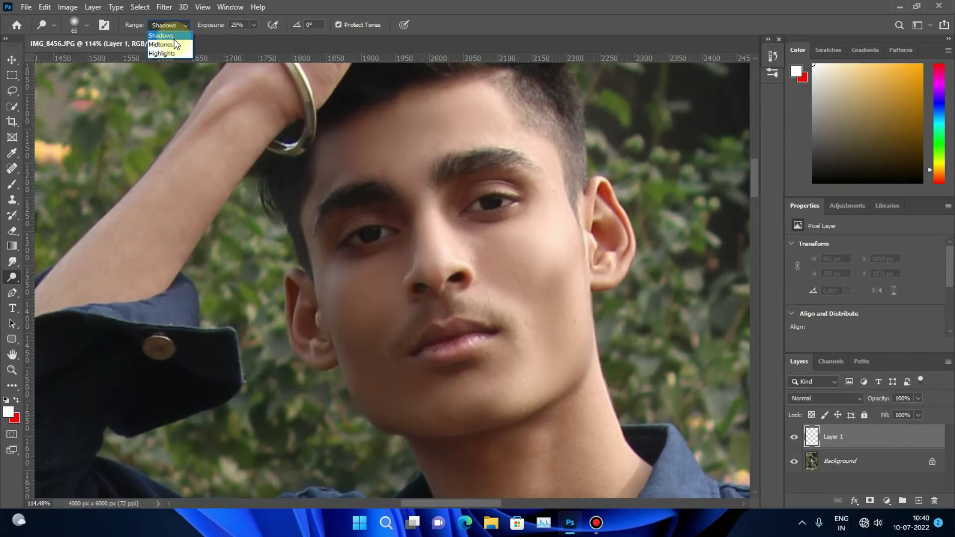
{"action": "left_click", "coordinate": [174, 35]}
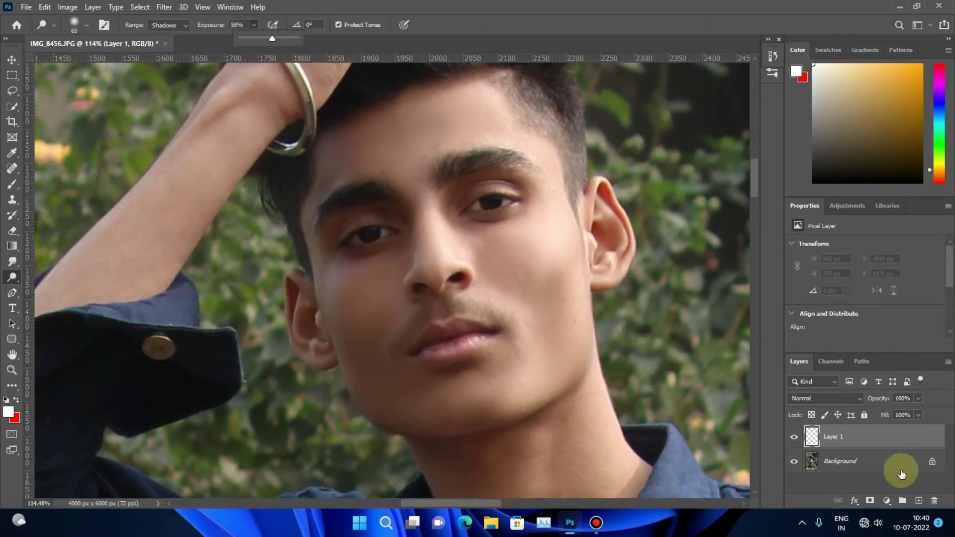
Select Layer 1 in the Layers panel and request its deletion.
{"action": "left_click", "coordinate": [875, 460]}
{"action": "left_click", "coordinate": [891, 437]}
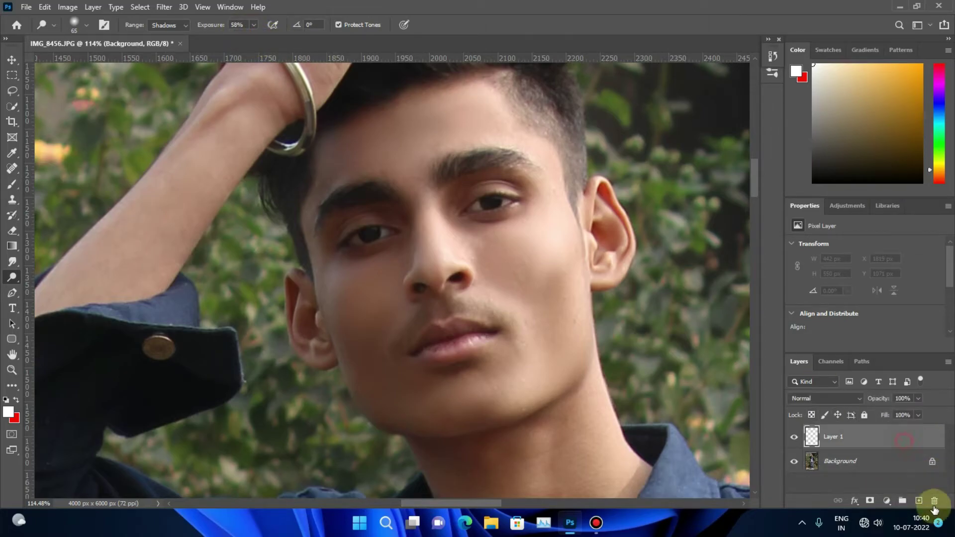
{"action": "left_click", "coordinate": [935, 501]}
Confirm deleting Layer 1, then dodge over the chin at 40% exposure.
{"action": "left_click", "coordinate": [422, 198]}
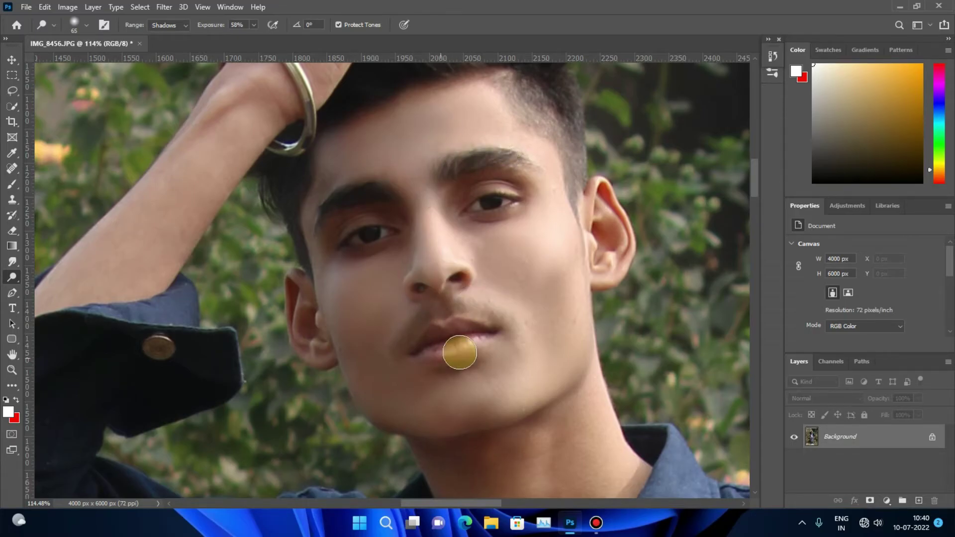
{"action": "left_click", "coordinate": [253, 24]}
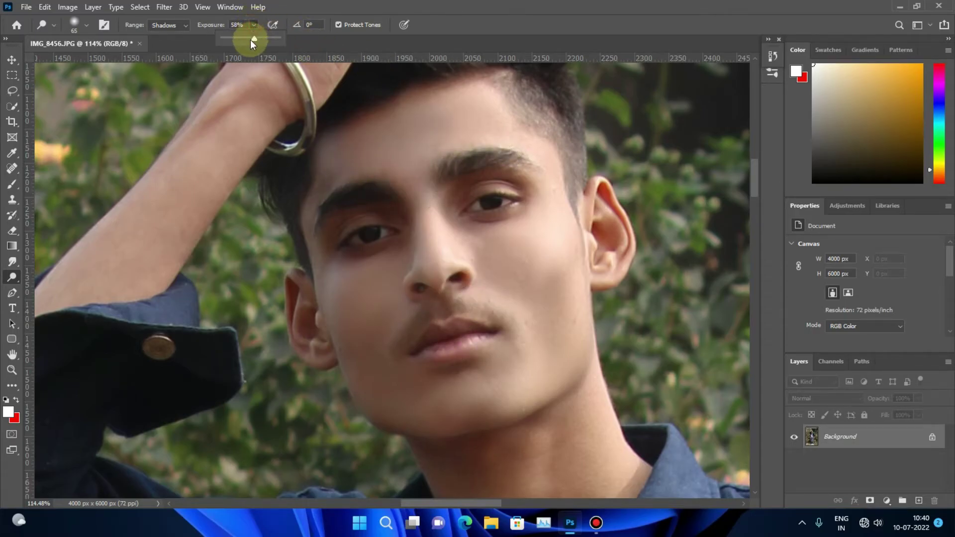
{"action": "left_click_drag", "start_coordinate": [237, 39], "coordinate": [236, 39]}
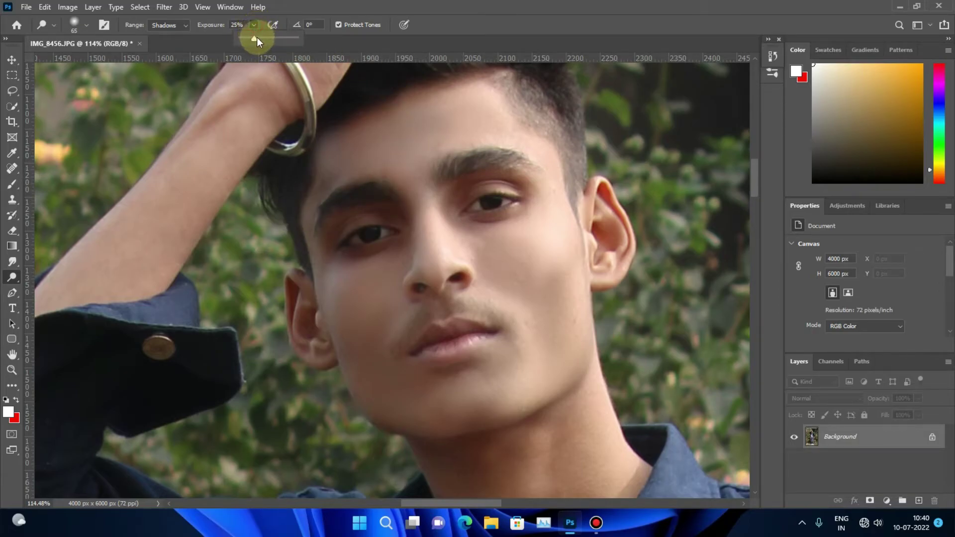
{"action": "left_click_drag", "start_coordinate": [263, 37], "coordinate": [264, 37]}
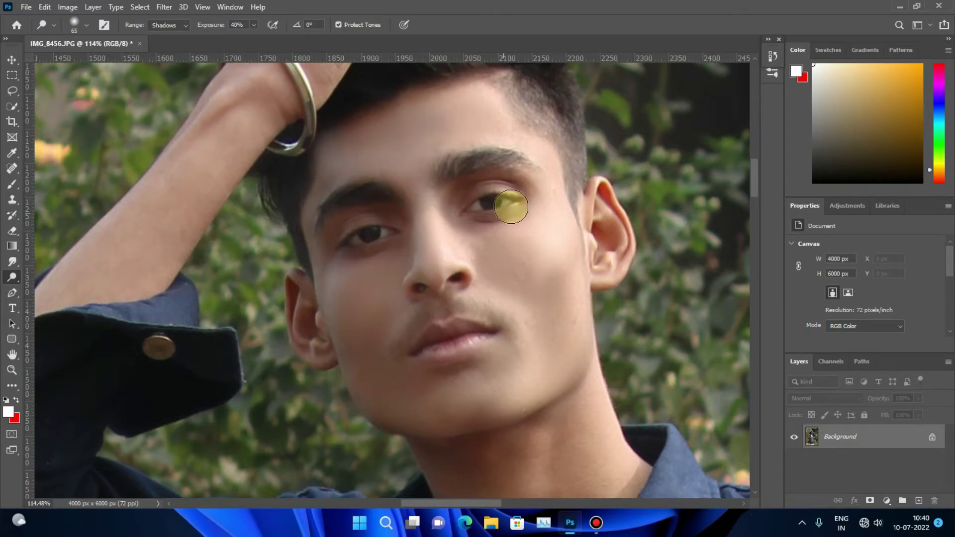
{"action": "left_click_drag", "start_coordinate": [559, 354], "coordinate": [372, 388]}
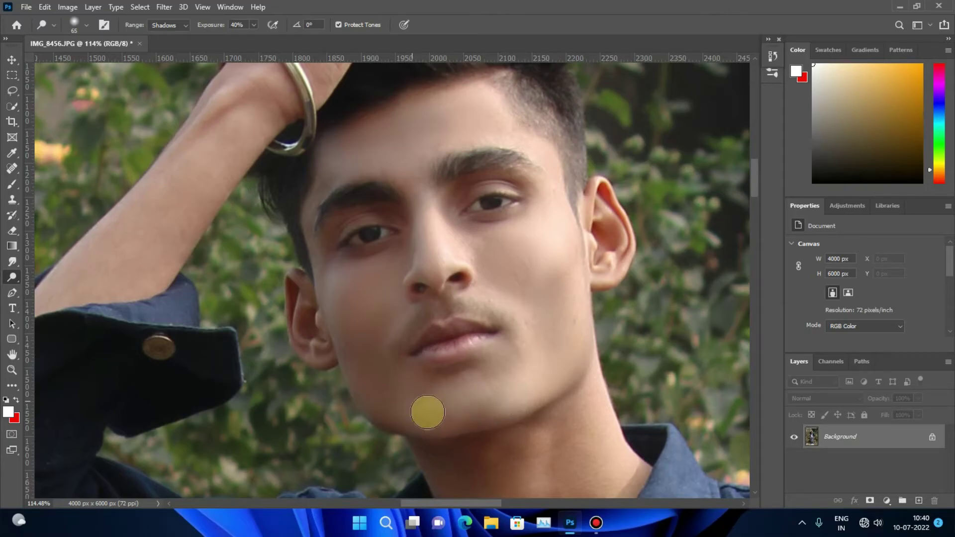
Zoom out to fit the full-length portrait on screen.
{"action": "left_click", "coordinate": [12, 386]}
{"action": "right_click", "coordinate": [350, 230]}
{"action": "left_click", "coordinate": [12, 369]}
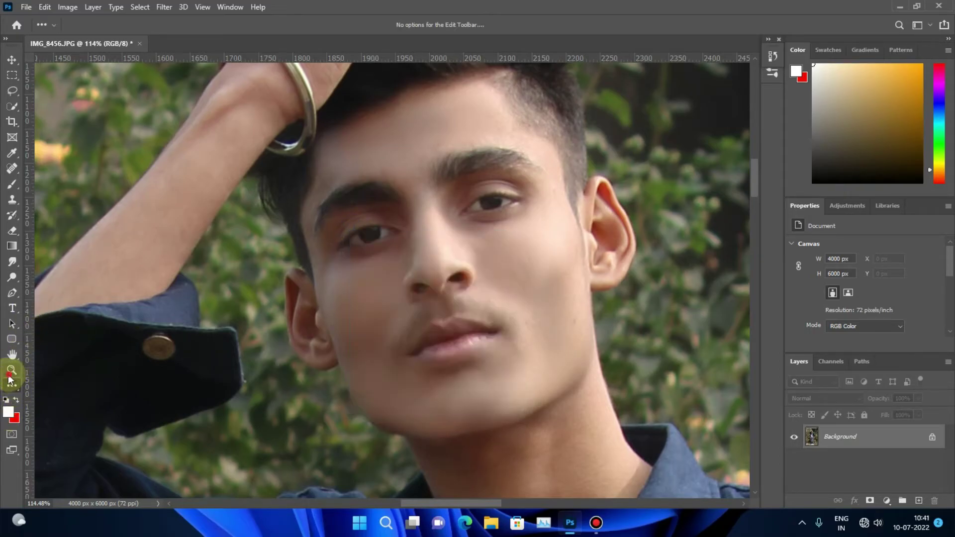
{"action": "right_click", "coordinate": [323, 277]}
{"action": "left_click", "coordinate": [322, 277]}
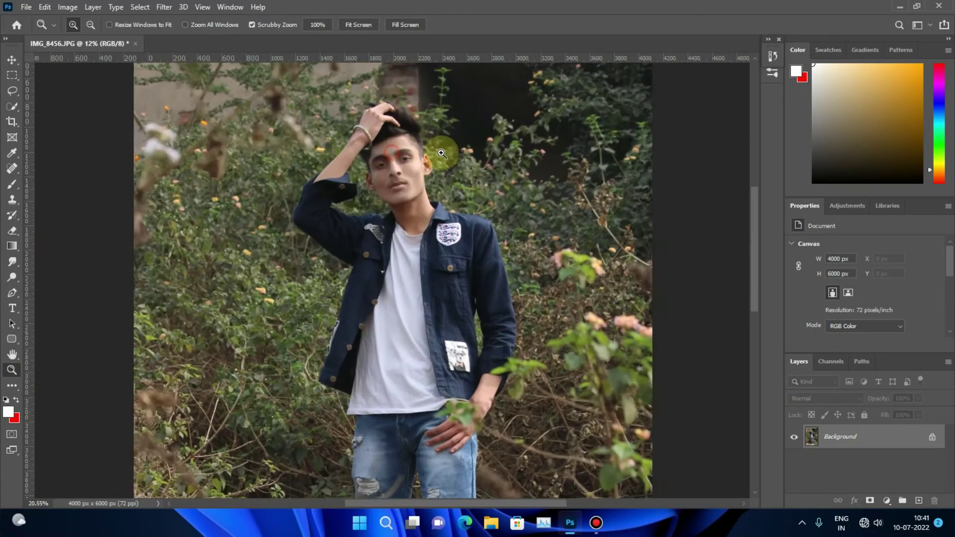
Zoom in on the face and revert History to the New Layer state, undoing the dodging.
{"action": "left_click_drag", "start_coordinate": [388, 115], "coordinate": [659, 134]}
{"action": "left_click", "coordinate": [780, 54]}
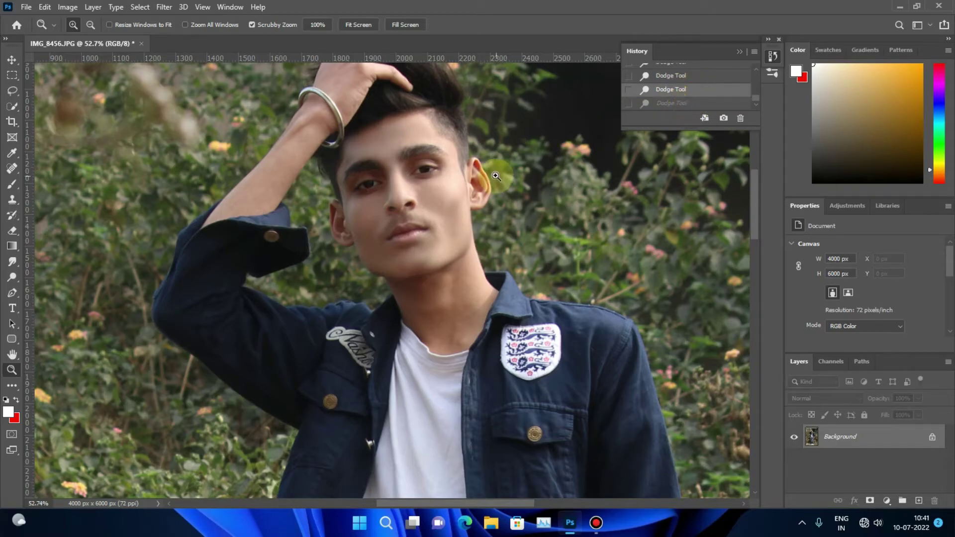
{"action": "left_click", "coordinate": [667, 75]}
{"action": "mouse_move", "coordinate": [401, 207]}
{"action": "left_mouse_down"}
{"action": "mouse_move", "coordinate": [469, 207]}
{"action": "mouse_move", "coordinate": [452, 207]}
{"action": "mouse_move", "coordinate": [446, 188]}
{"action": "left_mouse_up"}
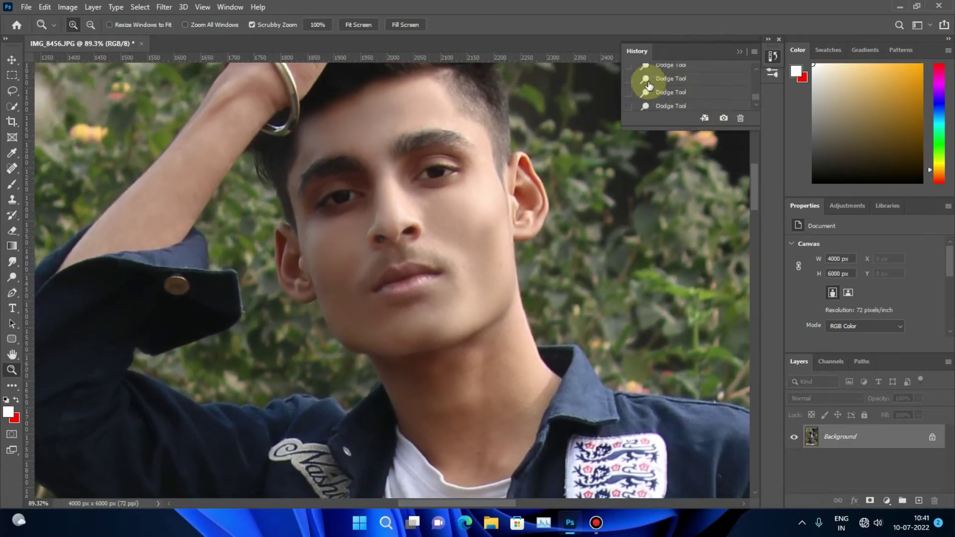
{"action": "left_click", "coordinate": [671, 102]}
{"action": "scroll", "coordinate": [672, 95], "scroll_direction": "up", "scroll_amount": 2}
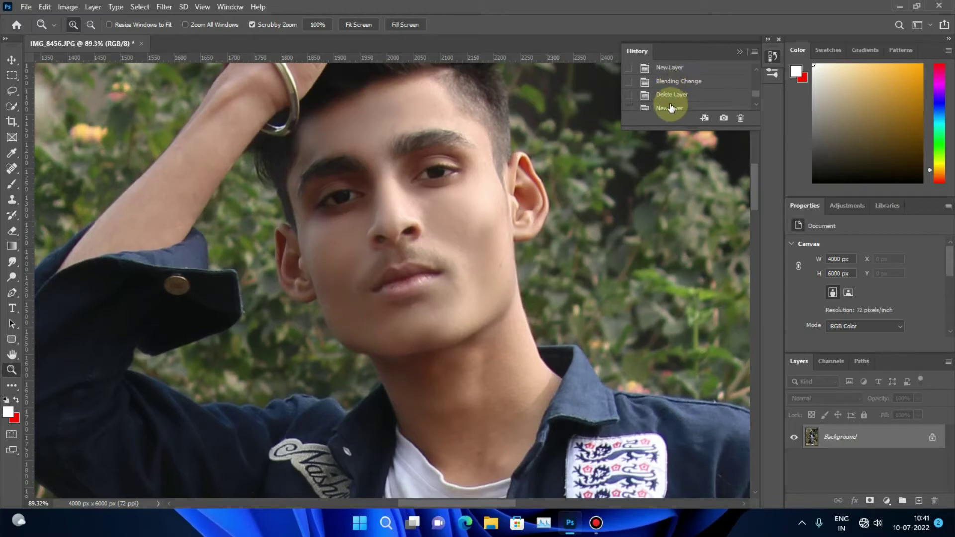
{"action": "left_click", "coordinate": [669, 86]}
Dodge the jaw at 26% exposure, delete Layer 1, and lighten the forehead on Background.
{"action": "left_click", "coordinate": [12, 277]}
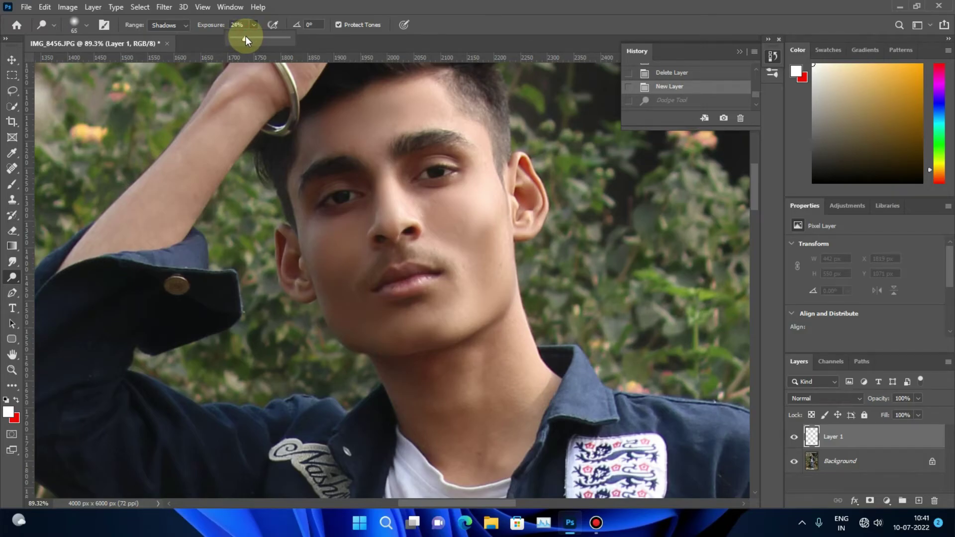
{"action": "left_click_drag", "start_coordinate": [246, 40], "coordinate": [247, 40]}
{"action": "left_click", "coordinate": [373, 124]}
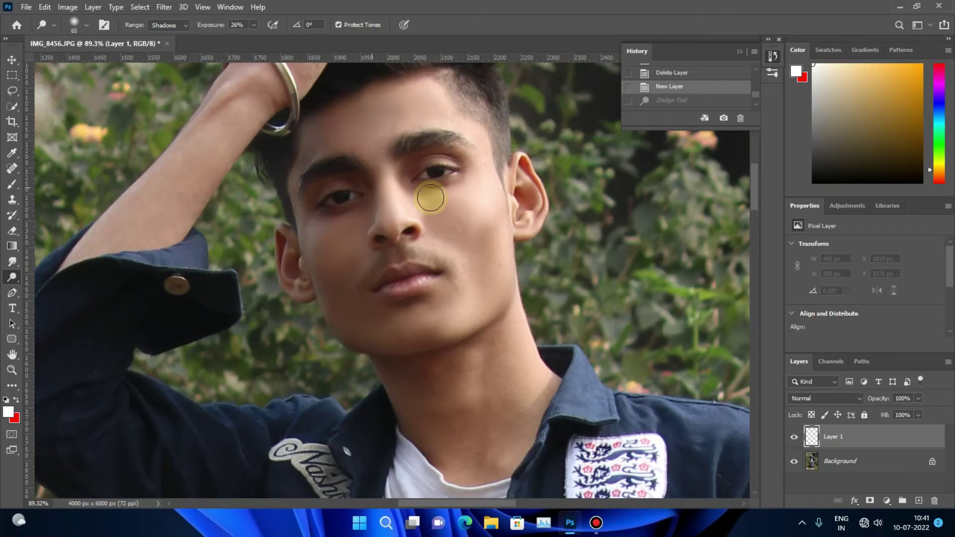
{"action": "mouse_move", "coordinate": [387, 328]}
{"action": "left_mouse_down"}
{"action": "mouse_move", "coordinate": [348, 309]}
{"action": "mouse_move", "coordinate": [343, 276]}
{"action": "left_mouse_up"}
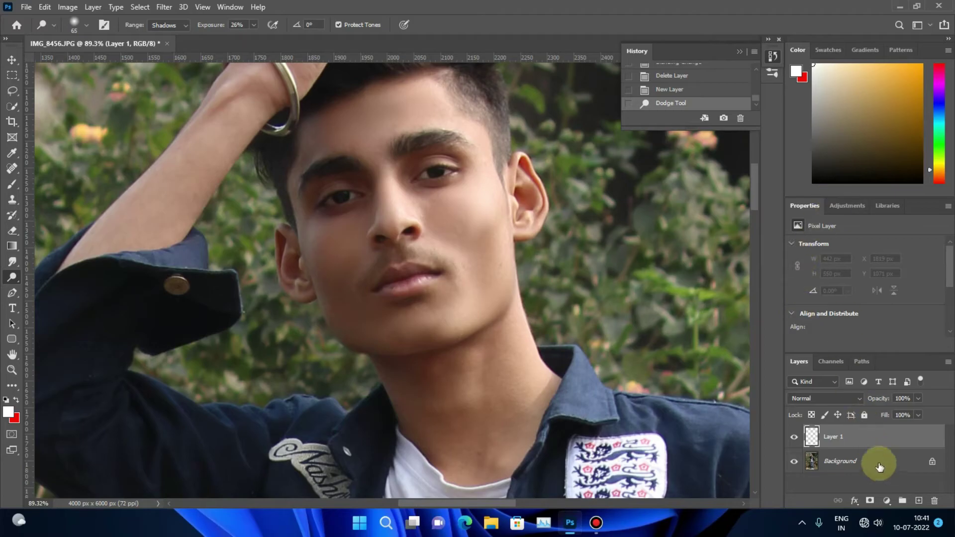
{"action": "key", "text": "Delete"}
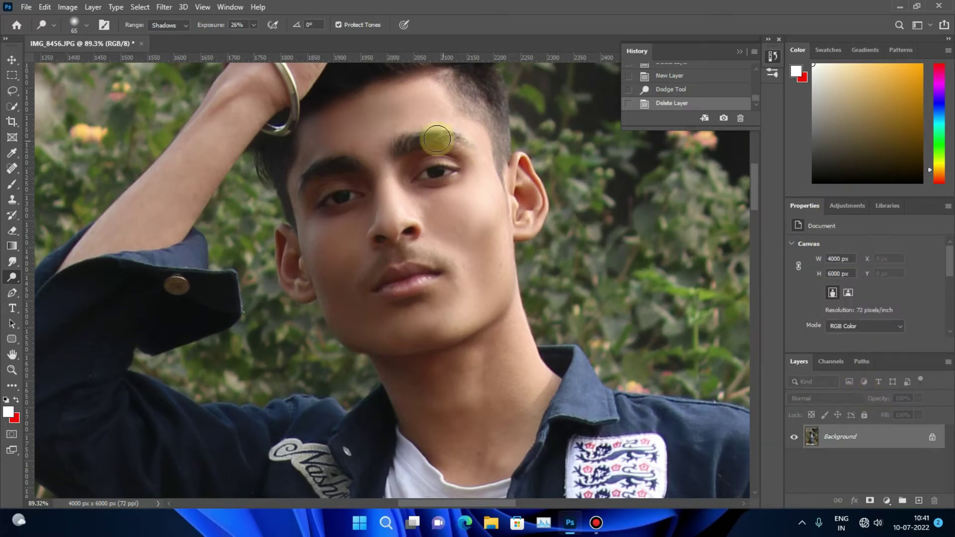
{"action": "left_click_drag", "start_coordinate": [396, 111], "coordinate": [291, 96]}
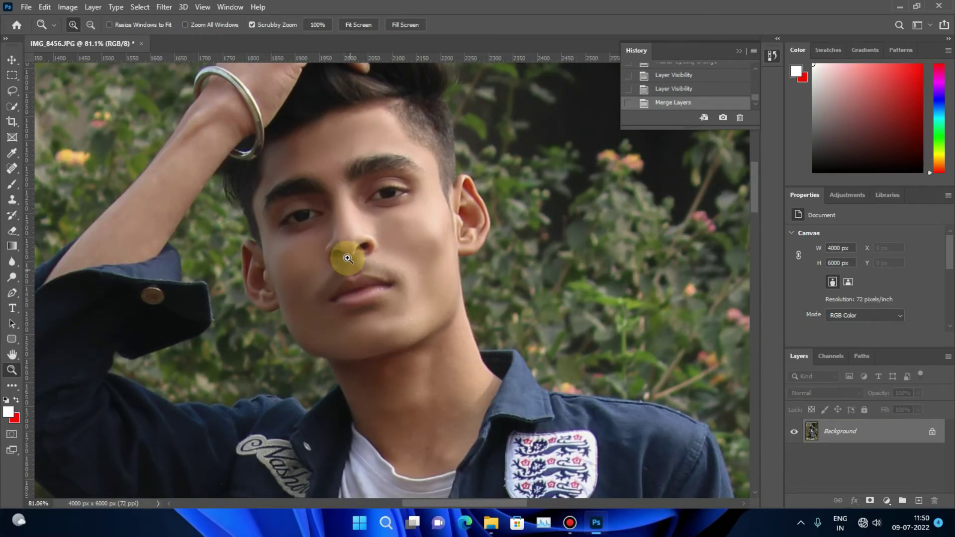
{"action": "left_click", "coordinate": [163, 7]}
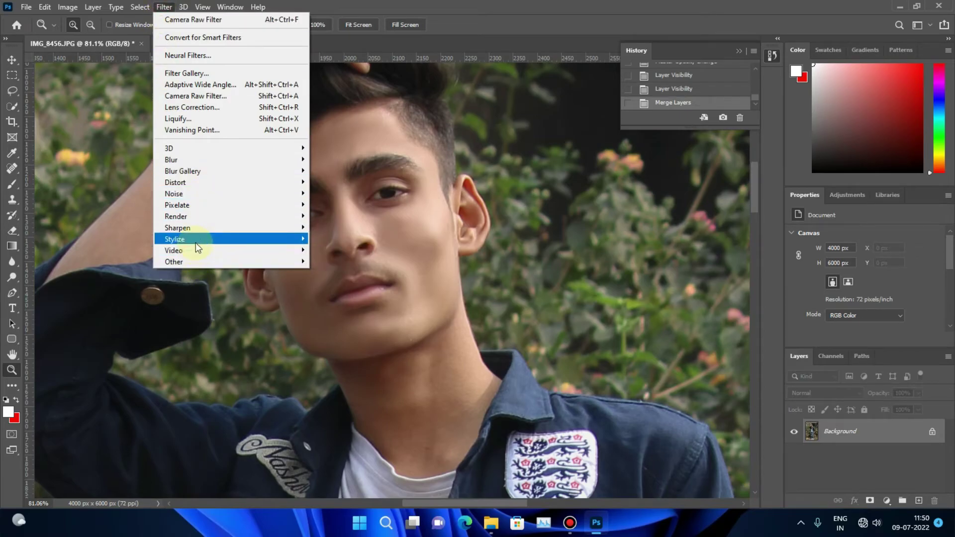
{"action": "mouse_move", "coordinate": [174, 239]}
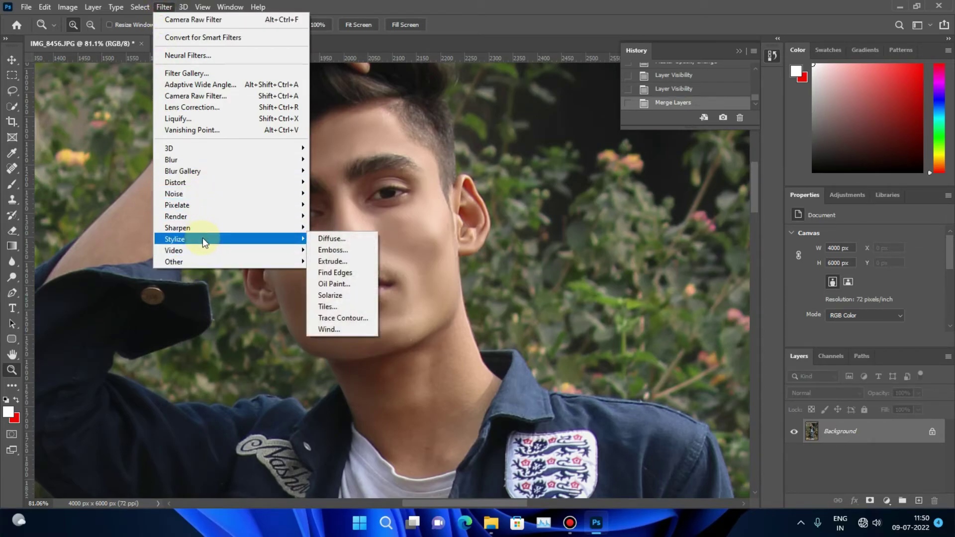
Set Oil Paint to Stylization 5.0, Cleanliness 1.1, Bristle Detail 0.7, Shine 0.0 and apply it.
{"action": "left_click", "coordinate": [314, 286]}
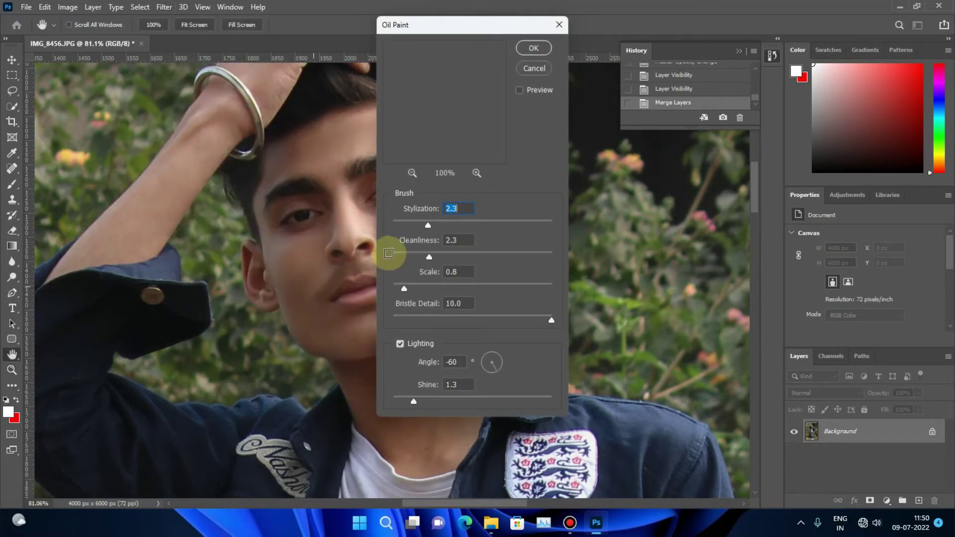
{"action": "left_click_drag", "start_coordinate": [475, 133], "coordinate": [481, 79]}
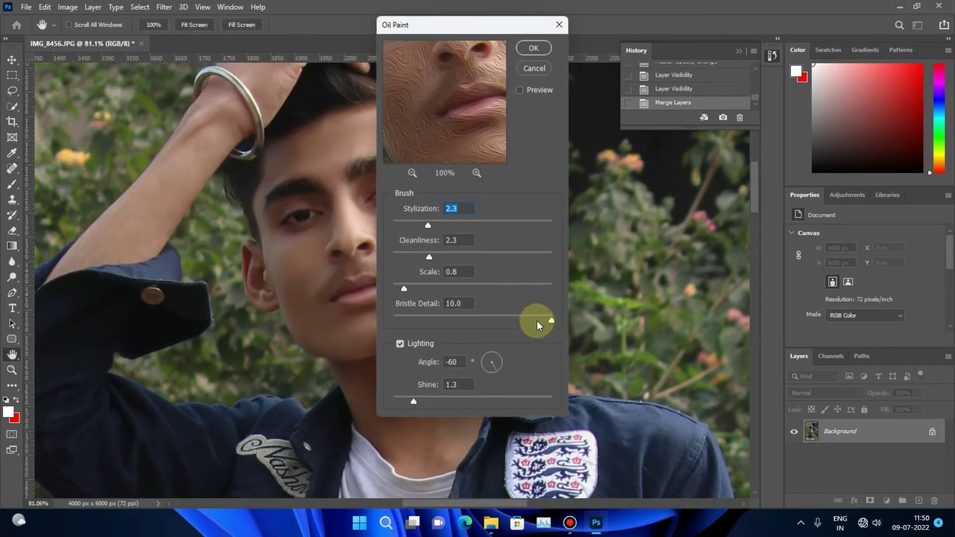
{"action": "left_click_drag", "start_coordinate": [539, 325], "coordinate": [406, 328]}
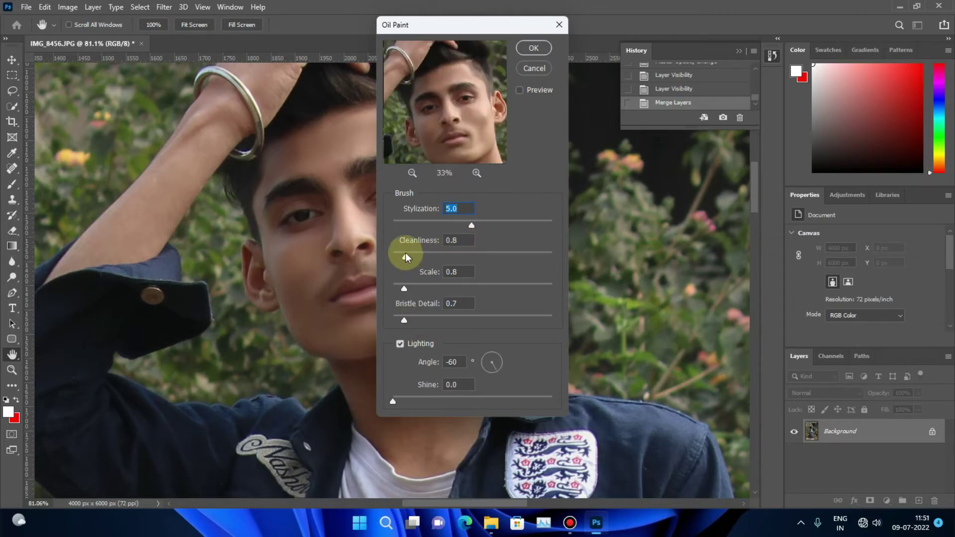
{"action": "left_click", "coordinate": [477, 175]}
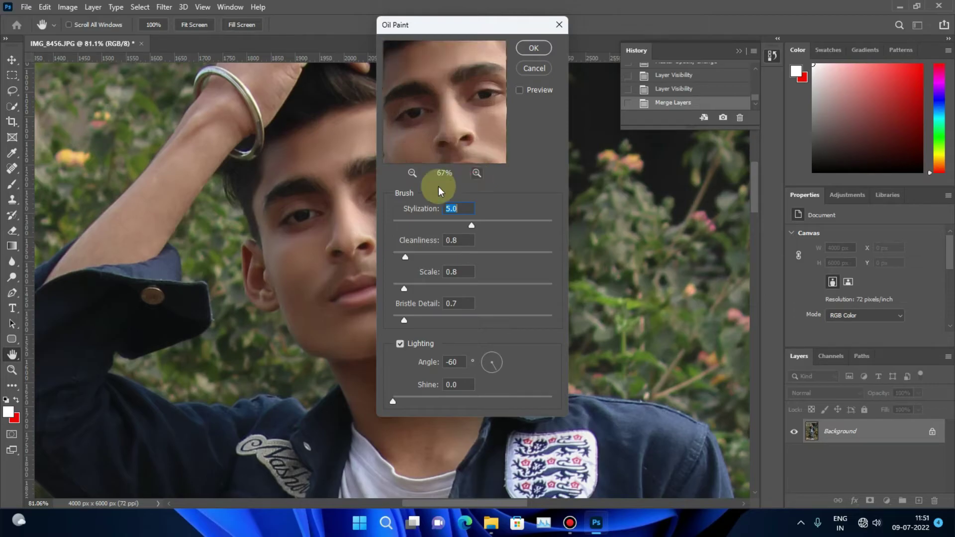
{"action": "left_click_drag", "start_coordinate": [421, 257], "coordinate": [507, 259]}
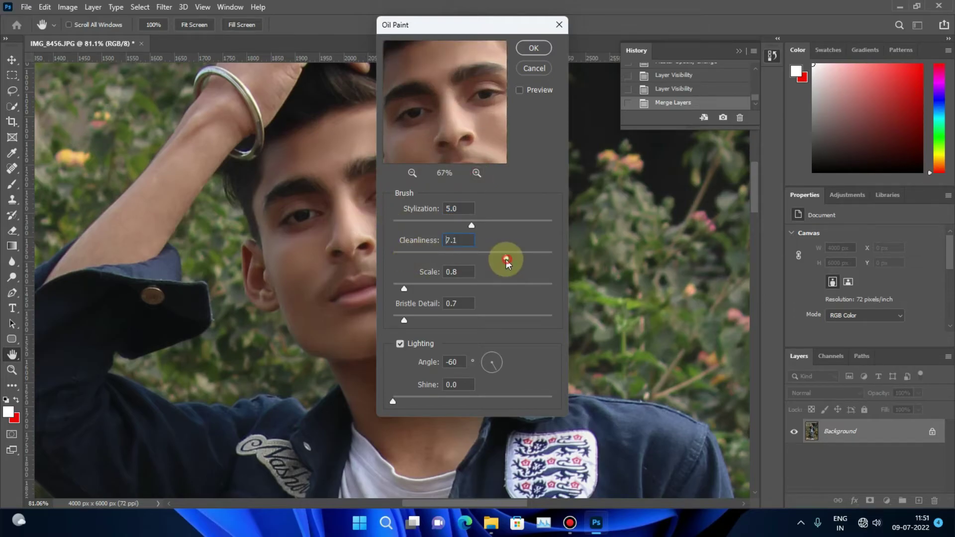
{"action": "left_click_drag", "start_coordinate": [439, 257], "coordinate": [410, 260]}
{"action": "mouse_move", "coordinate": [450, 139]}
{"action": "left_mouse_down"}
{"action": "mouse_move", "coordinate": [458, 153]}
{"action": "mouse_move", "coordinate": [489, 131]}
{"action": "left_mouse_up"}
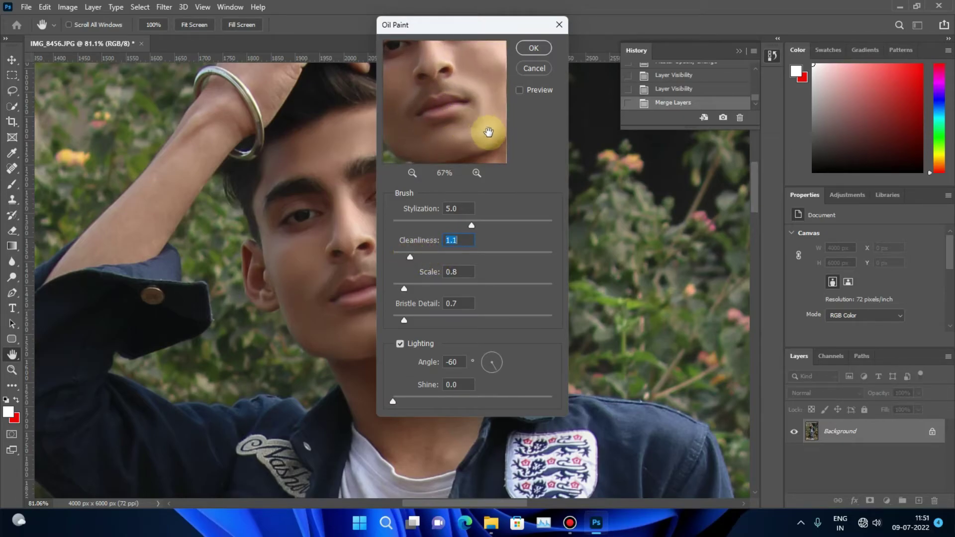
{"action": "left_click", "coordinate": [534, 48]}
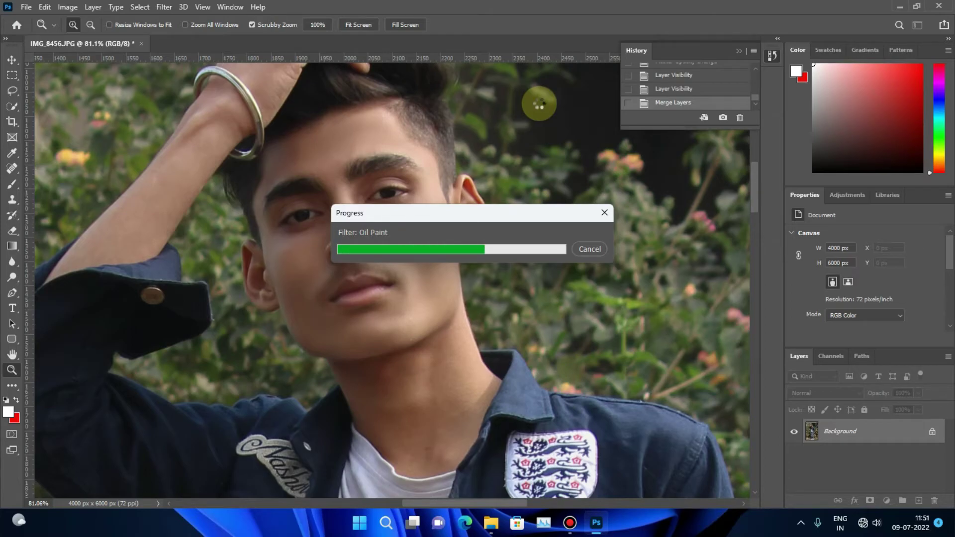
Confirm the Oil Paint effect and switch to a different zoom preset to view it.
{"action": "left_click", "coordinate": [381, 283]}
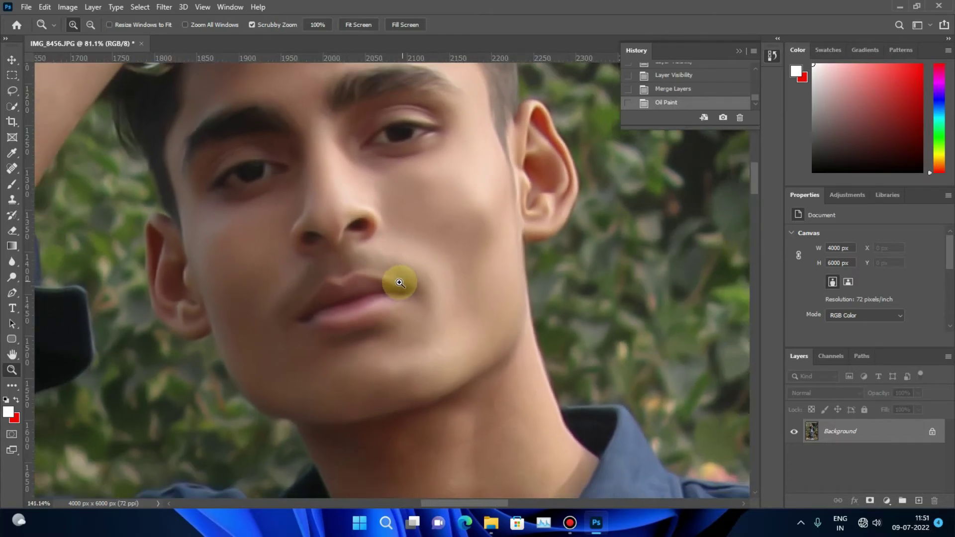
{"action": "scroll", "coordinate": [400, 283], "scroll_direction": "down", "scroll_amount": 3}
{"action": "scroll", "coordinate": [454, 177], "scroll_direction": "down", "scroll_amount": 3}
{"action": "scroll", "coordinate": [454, 177], "scroll_direction": "down", "scroll_amount": 3}
{"action": "scroll", "coordinate": [497, 229], "scroll_direction": "down", "scroll_amount": 3}
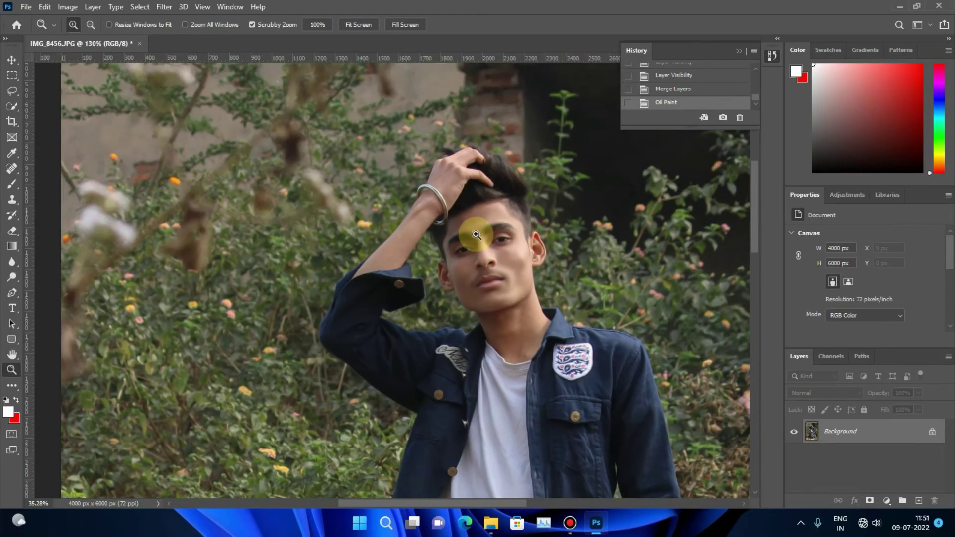
{"action": "right_click", "coordinate": [575, 297]}
{"action": "left_click", "coordinate": [589, 305]}
Fit the painted image on screen, then zoom in on the jacket and forehead.
{"action": "scroll", "coordinate": [407, 244], "scroll_direction": "up", "scroll_amount": 3}
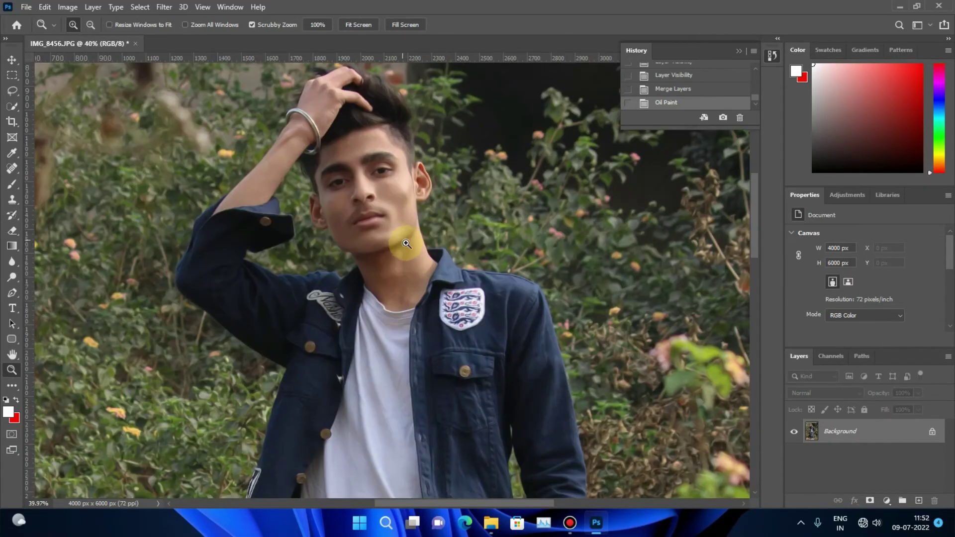
{"action": "scroll", "coordinate": [406, 243], "scroll_direction": "up", "scroll_amount": 2}
{"action": "scroll", "coordinate": [431, 248], "scroll_direction": "up", "scroll_amount": 2}
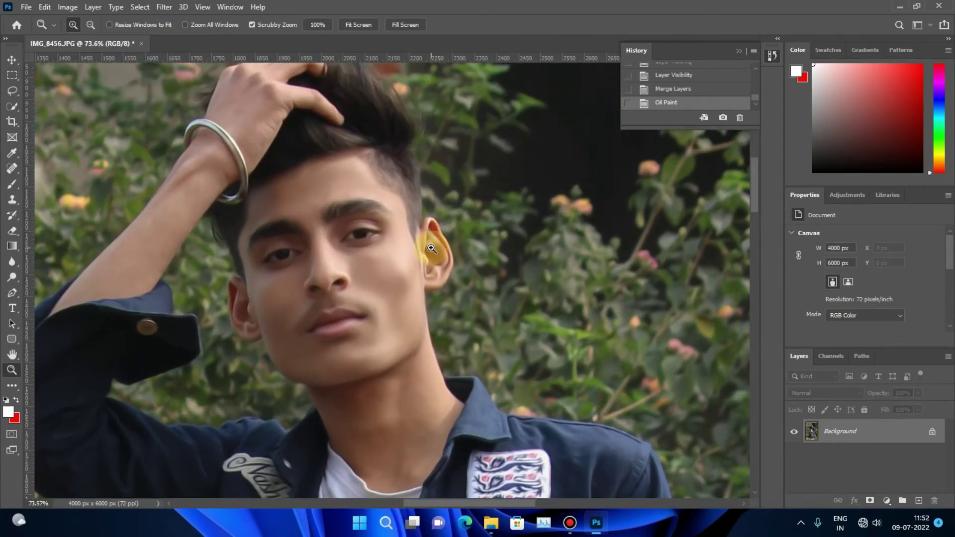
{"action": "scroll", "coordinate": [431, 248], "scroll_direction": "down", "scroll_amount": 3}
{"action": "right_click", "coordinate": [482, 294]}
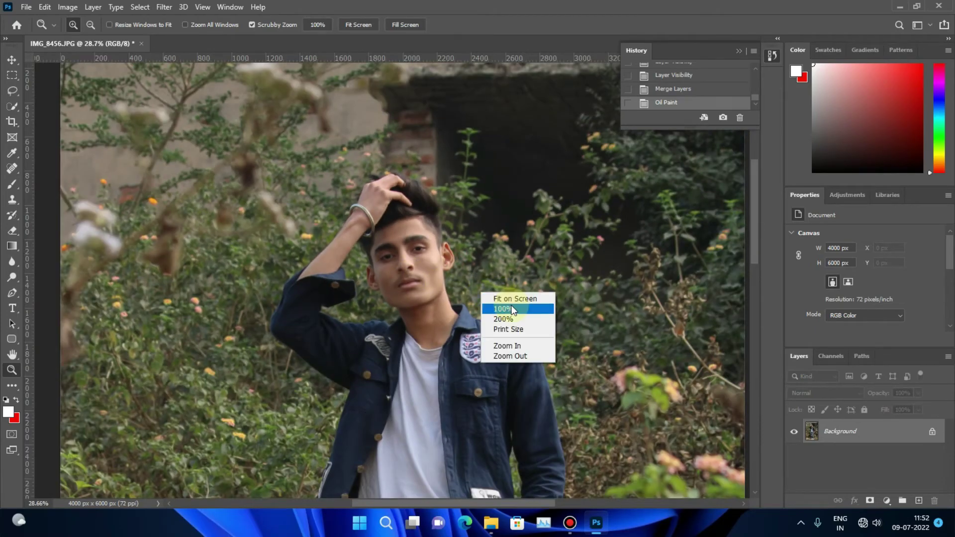
{"action": "left_click", "coordinate": [510, 299]}
{"action": "left_click_drag", "start_coordinate": [435, 221], "coordinate": [386, 199]}
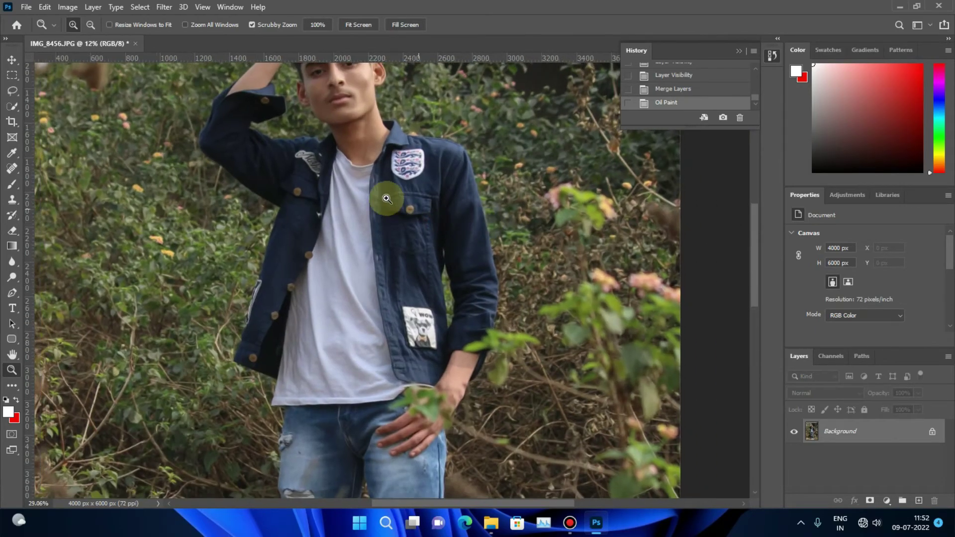
{"action": "scroll", "coordinate": [386, 199], "scroll_direction": "up", "scroll_amount": 3}
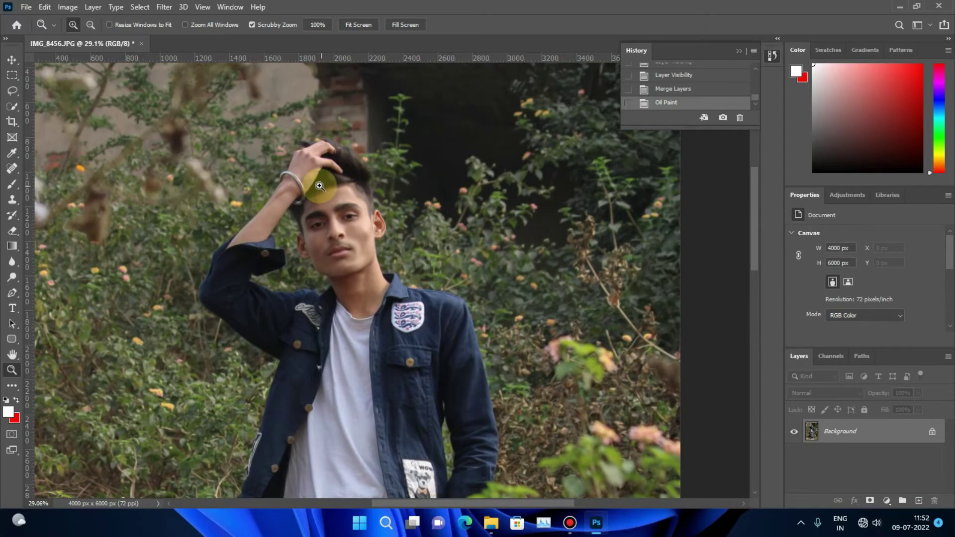
{"action": "mouse_move", "coordinate": [320, 181]}
{"action": "left_mouse_down"}
{"action": "mouse_move", "coordinate": [392, 193]}
{"action": "mouse_move", "coordinate": [347, 213]}
{"action": "mouse_move", "coordinate": [422, 318]}
{"action": "left_mouse_up"}
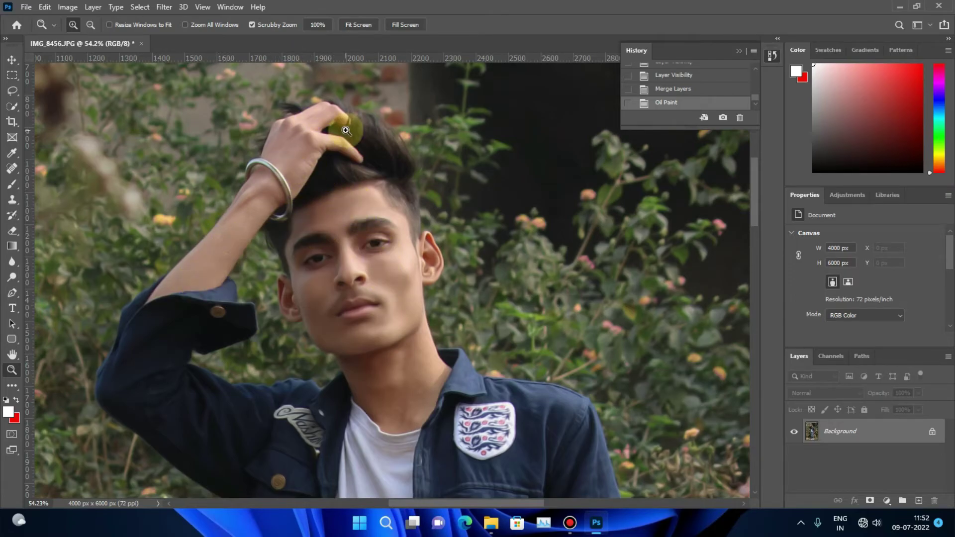
Scroll across the painted portrait and fit the whole image in the window again.
{"action": "scroll", "coordinate": [279, 144], "scroll_direction": "down", "scroll_amount": 3}
{"action": "scroll", "coordinate": [348, 224], "scroll_direction": "down", "scroll_amount": 1}
{"action": "scroll", "coordinate": [438, 277], "scroll_direction": "down", "scroll_amount": 3}
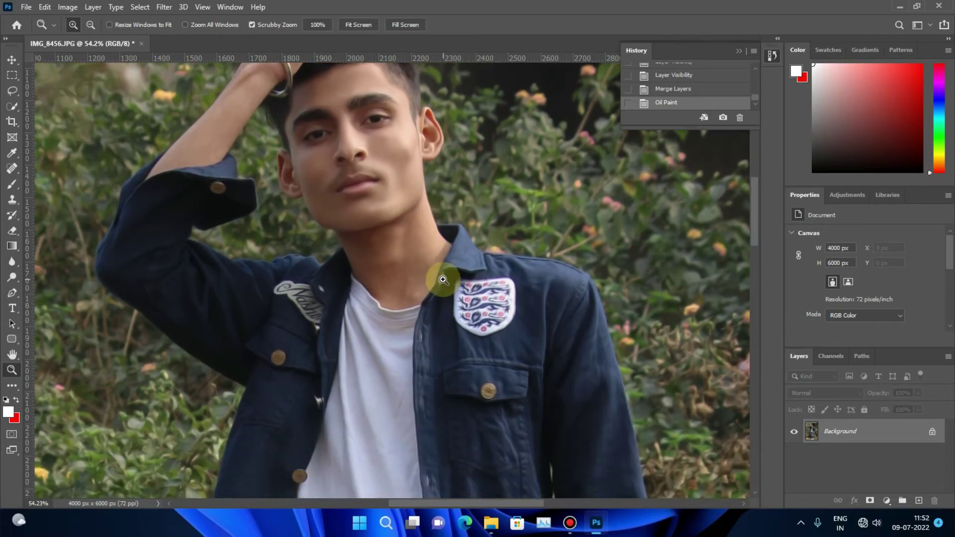
{"action": "scroll", "coordinate": [432, 259], "scroll_direction": "down", "scroll_amount": 2}
{"action": "scroll", "coordinate": [435, 349], "scroll_direction": "down", "scroll_amount": 4}
{"action": "scroll", "coordinate": [463, 399], "scroll_direction": "down", "scroll_amount": 3}
{"action": "scroll", "coordinate": [503, 443], "scroll_direction": "down", "scroll_amount": 3}
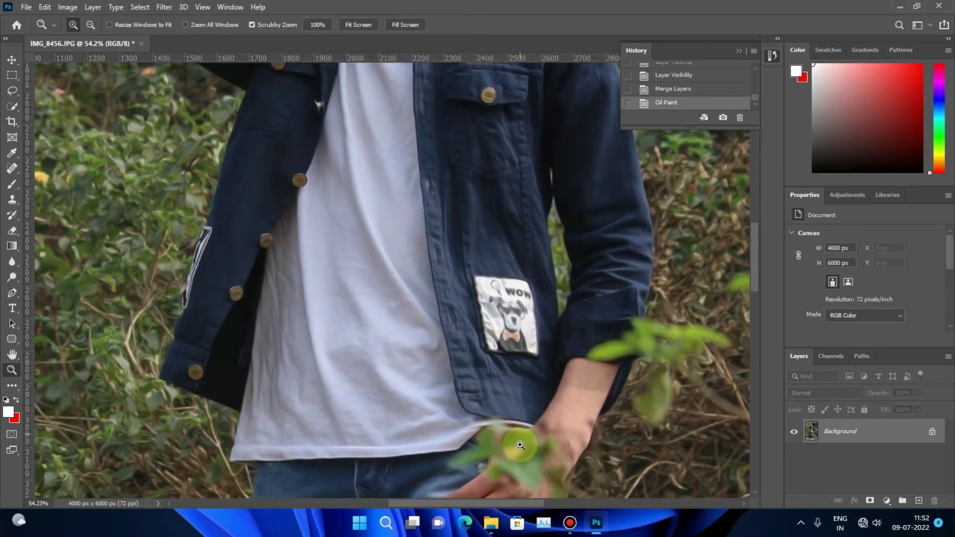
{"action": "scroll", "coordinate": [572, 428], "scroll_direction": "down", "scroll_amount": 3}
{"action": "scroll", "coordinate": [656, 408], "scroll_direction": "down", "scroll_amount": 5}
{"action": "scroll", "coordinate": [622, 299], "scroll_direction": "up", "scroll_amount": 3}
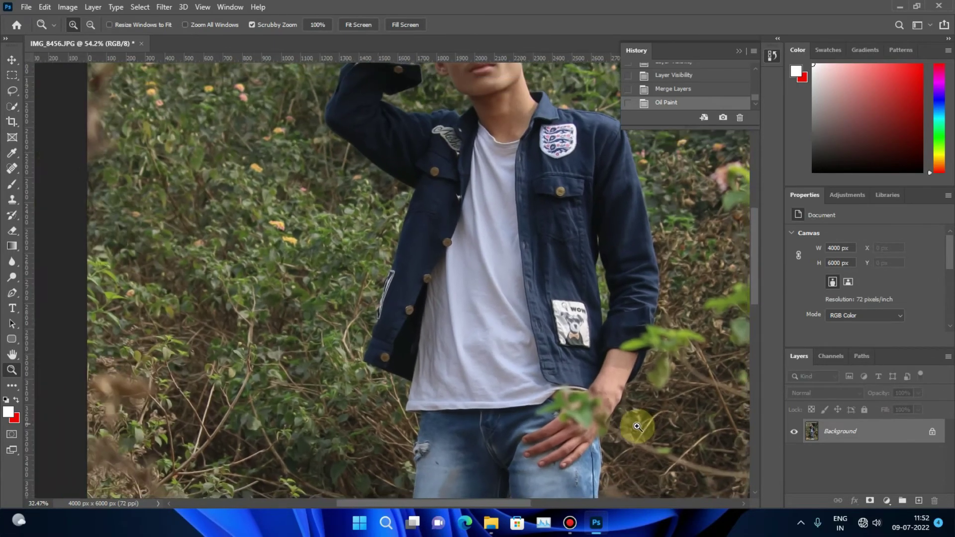
{"action": "scroll", "coordinate": [618, 277], "scroll_direction": "up", "scroll_amount": 3}
{"action": "right_click", "coordinate": [549, 211]}
{"action": "left_click", "coordinate": [605, 220]}
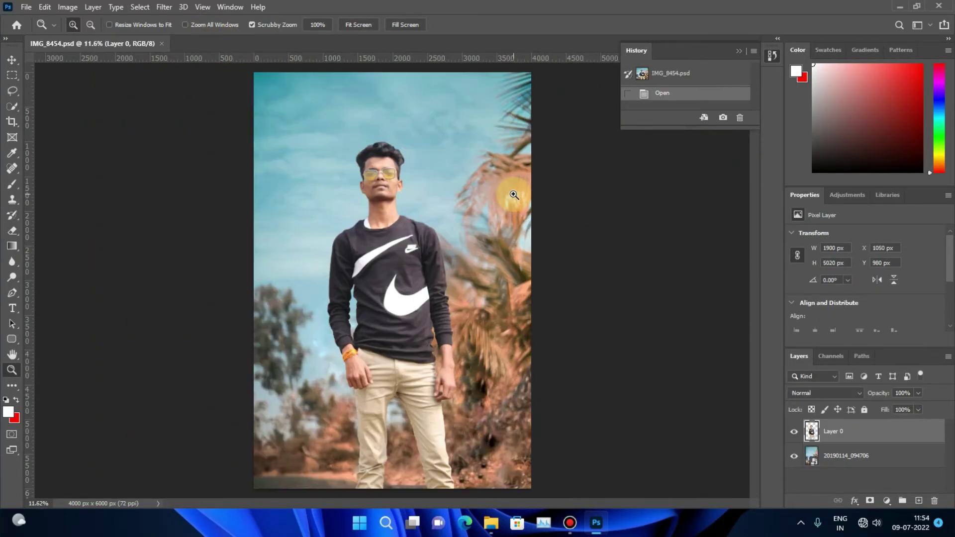
Zoom in close on the man's face and rough hair edge in IMG_8454.psd.
{"action": "left_click_drag", "start_coordinate": [423, 107], "coordinate": [385, 192]}
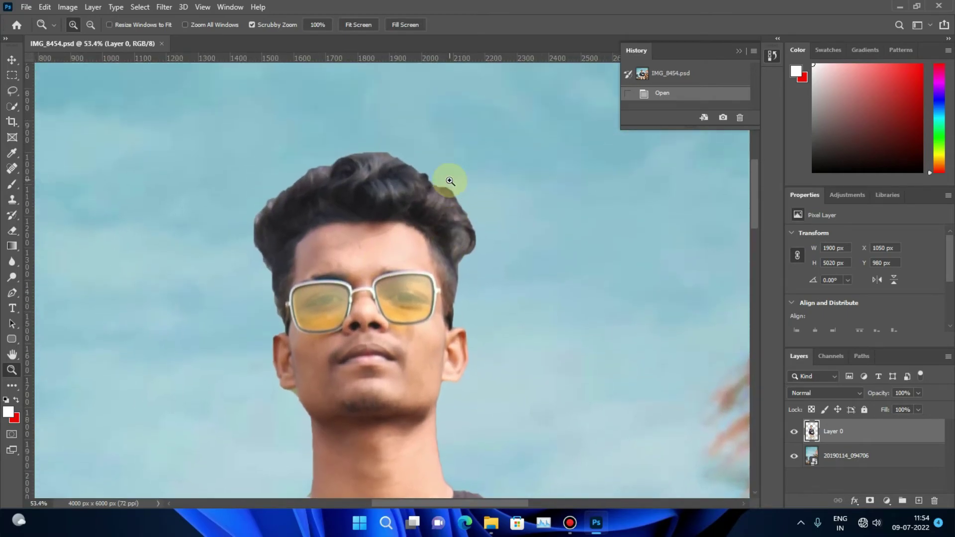
{"action": "left_click_drag", "start_coordinate": [384, 191], "coordinate": [221, 195]}
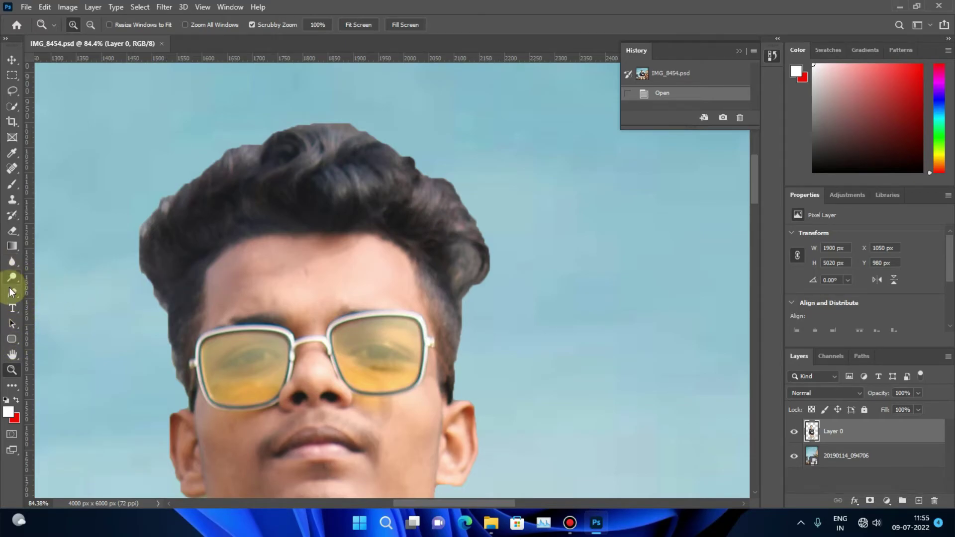
Switch from the Blur tool to the Smudge Tool.
{"action": "left_click", "coordinate": [11, 264]}
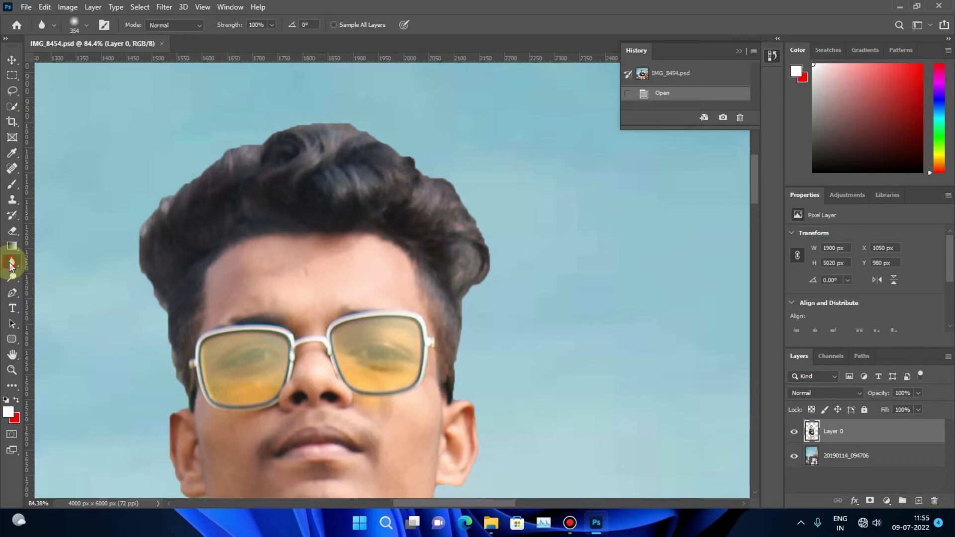
{"action": "right_click", "coordinate": [12, 268]}
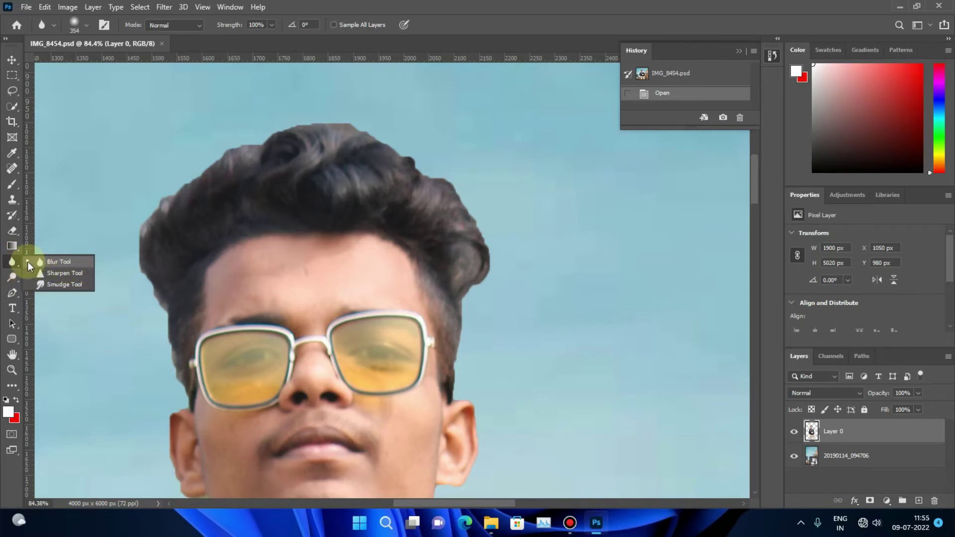
{"action": "left_click", "coordinate": [14, 263]}
{"action": "right_click", "coordinate": [14, 262]}
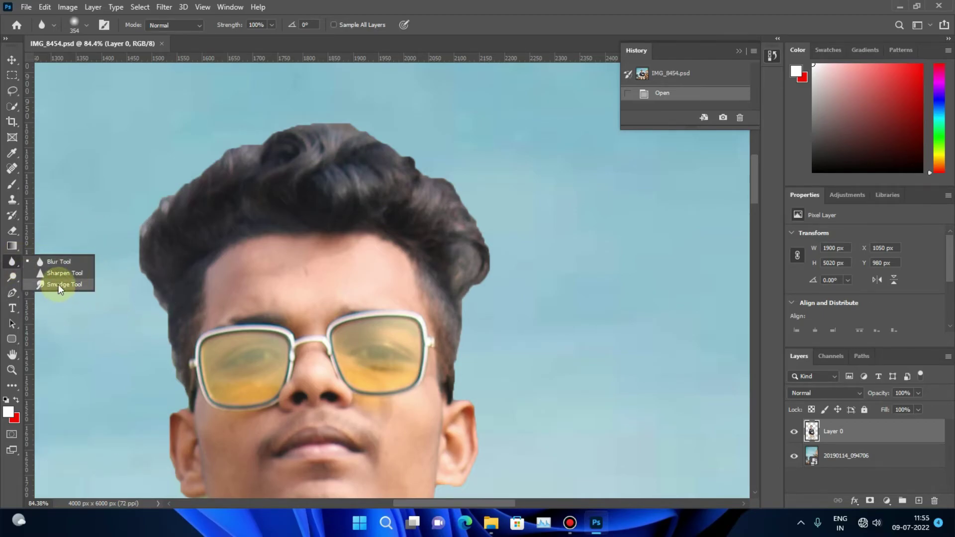
{"action": "left_click", "coordinate": [58, 284]}
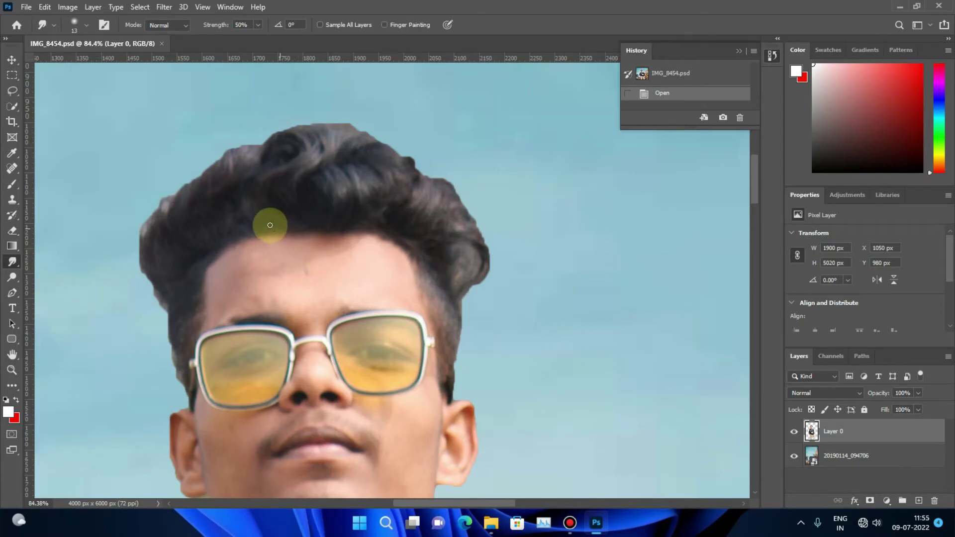
Browse brush tip sizes and expand the Special Effects Brushes preset folder.
{"action": "left_click", "coordinate": [104, 26]}
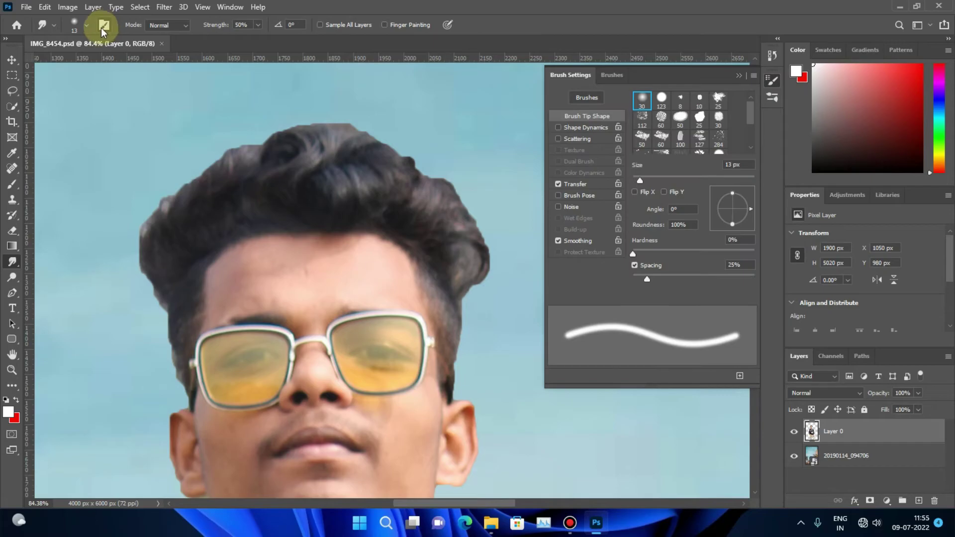
{"action": "left_click", "coordinate": [664, 119]}
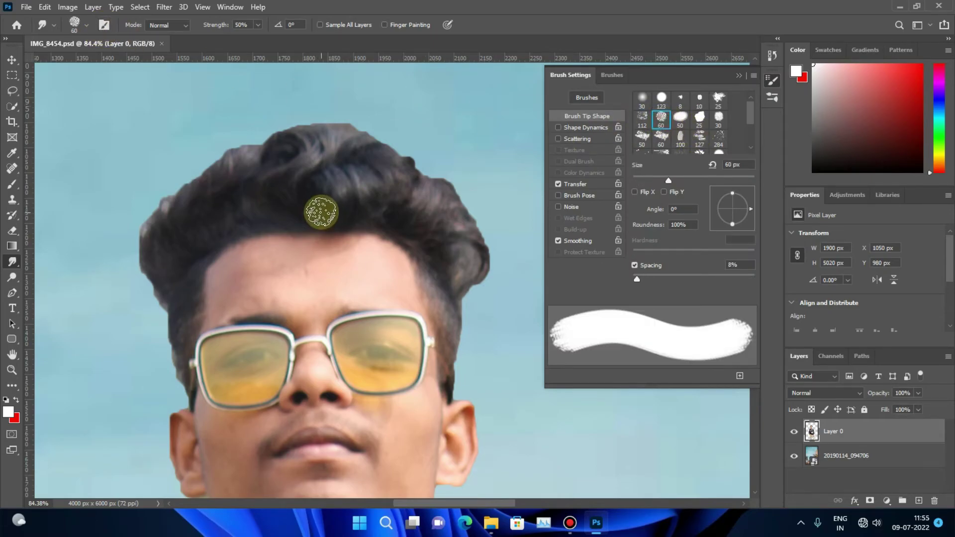
{"action": "left_click", "coordinate": [643, 119]}
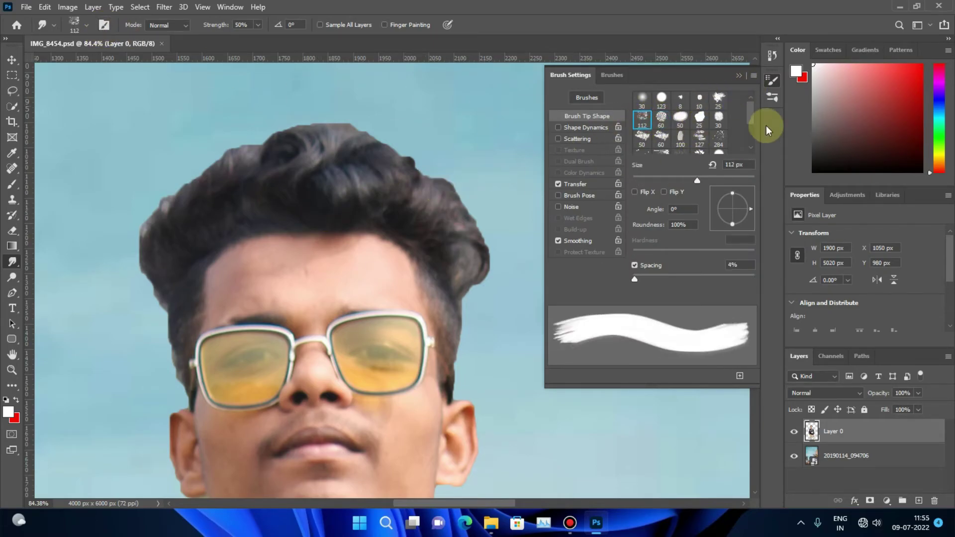
{"action": "left_click", "coordinate": [617, 76]}
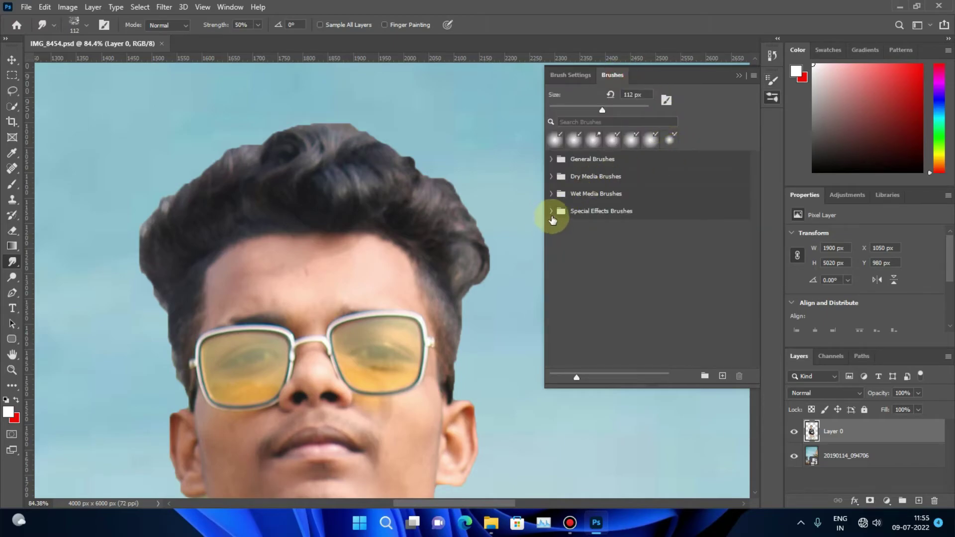
{"action": "left_click", "coordinate": [549, 209]}
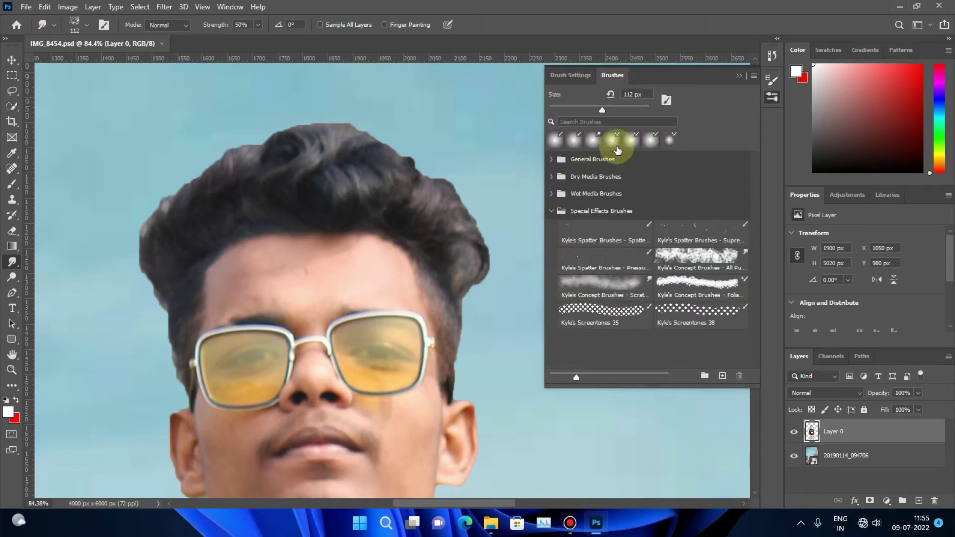
{"action": "left_click", "coordinate": [573, 75]}
Pick the 283 px textured brush tip for the smudge brush.
{"action": "scroll", "coordinate": [659, 156], "scroll_direction": "down", "scroll_amount": 1}
{"action": "left_click", "coordinate": [680, 109]}
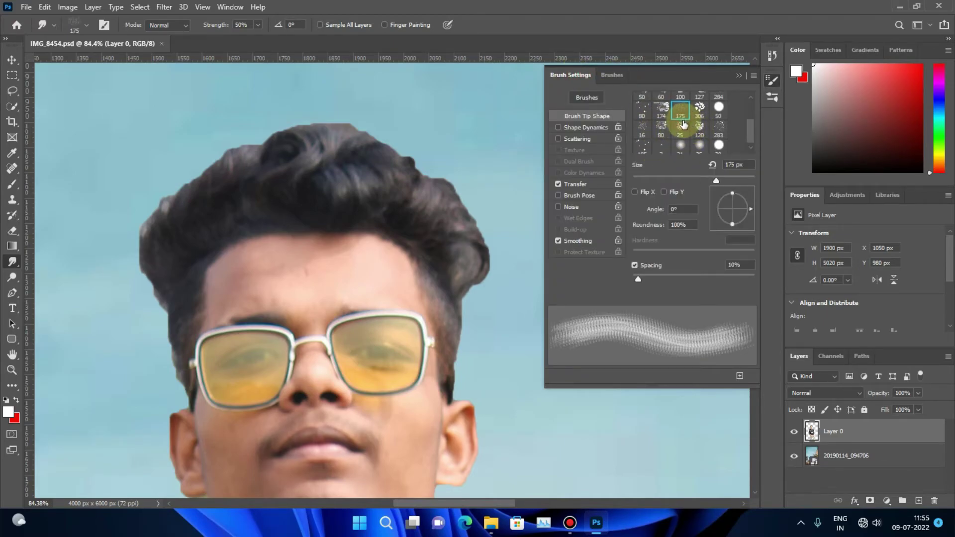
{"action": "left_click", "coordinate": [699, 107]}
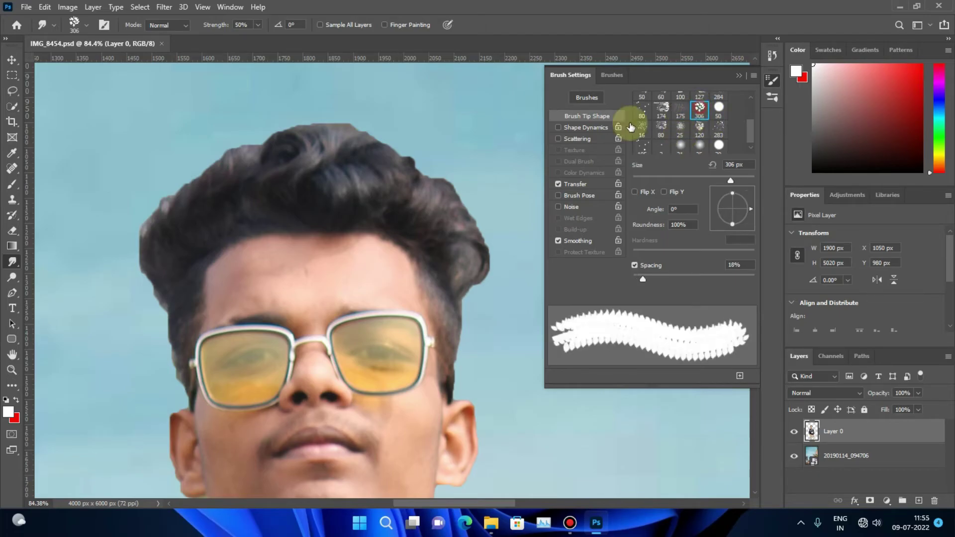
{"action": "left_click", "coordinate": [663, 113]}
{"action": "left_click", "coordinate": [661, 111]}
{"action": "left_click", "coordinate": [641, 129]}
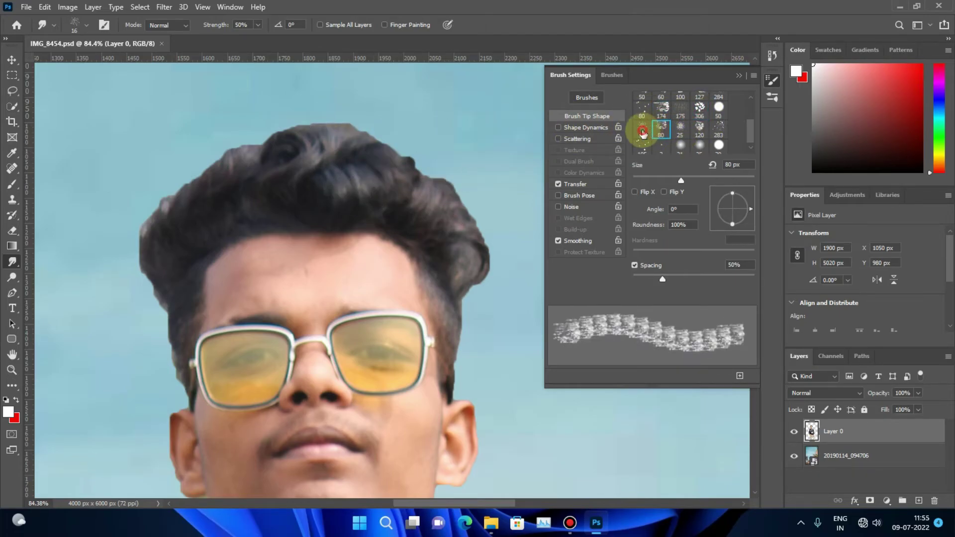
{"action": "left_click", "coordinate": [661, 128]}
{"action": "right_click", "coordinate": [430, 167]}
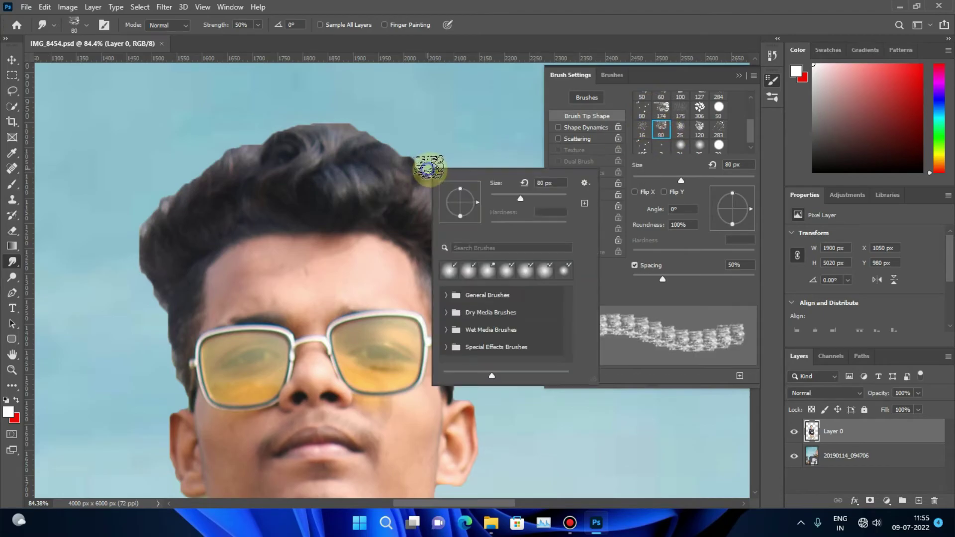
{"action": "left_click", "coordinate": [724, 136]}
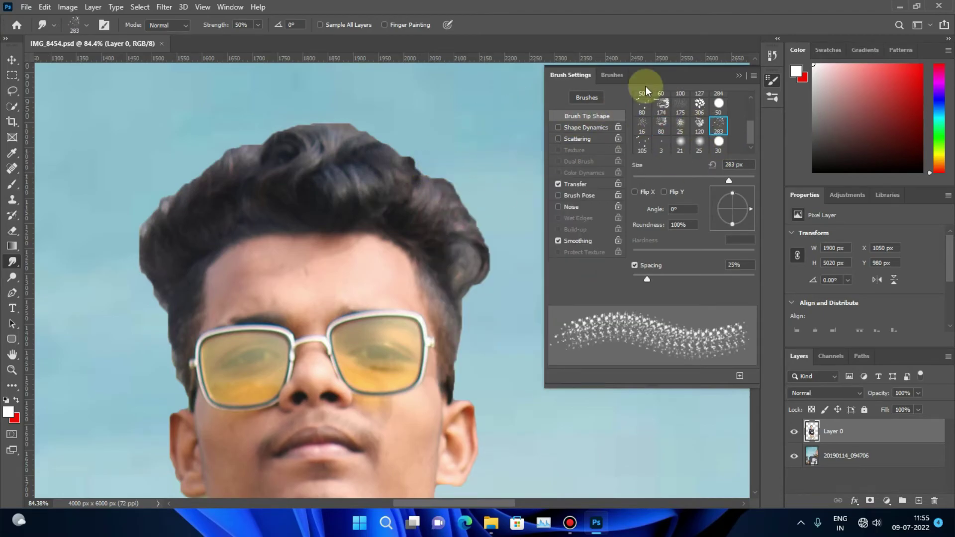
{"action": "left_click", "coordinate": [739, 75]}
Shrink the smudge brush and pull the right hair edge out into spiky strands.
{"action": "right_click", "coordinate": [434, 180]}
{"action": "mouse_move", "coordinate": [522, 208]}
{"action": "left_mouse_down"}
{"action": "mouse_move", "coordinate": [536, 213]}
{"action": "mouse_move", "coordinate": [388, 199]}
{"action": "mouse_move", "coordinate": [386, 157]}
{"action": "left_mouse_up"}
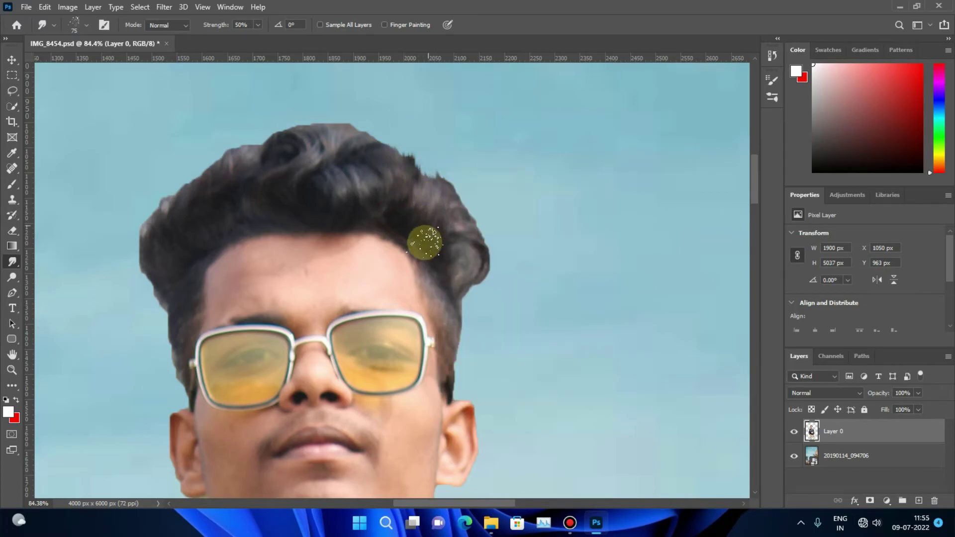
{"action": "left_click_drag", "start_coordinate": [437, 181], "coordinate": [455, 164]}
{"action": "mouse_move", "coordinate": [458, 277]}
{"action": "left_mouse_down"}
{"action": "mouse_move", "coordinate": [467, 224]}
{"action": "mouse_move", "coordinate": [478, 228]}
{"action": "mouse_move", "coordinate": [468, 242]}
{"action": "mouse_move", "coordinate": [412, 219]}
{"action": "mouse_move", "coordinate": [418, 207]}
{"action": "mouse_move", "coordinate": [395, 213]}
{"action": "mouse_move", "coordinate": [367, 187]}
{"action": "mouse_move", "coordinate": [266, 196]}
{"action": "left_mouse_up"}
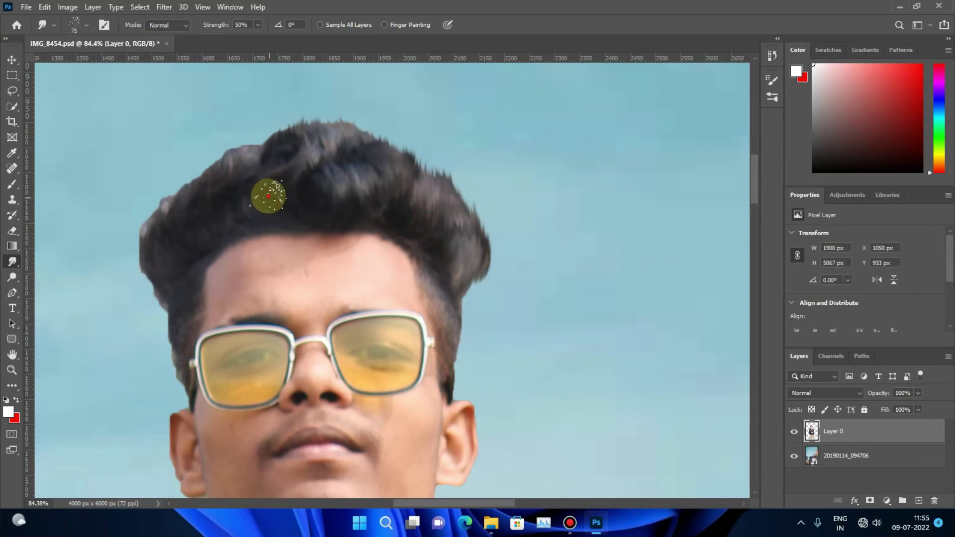
{"action": "key", "text": "z"}
{"action": "scroll", "coordinate": [484, 170], "scroll_direction": "down", "scroll_amount": 3}
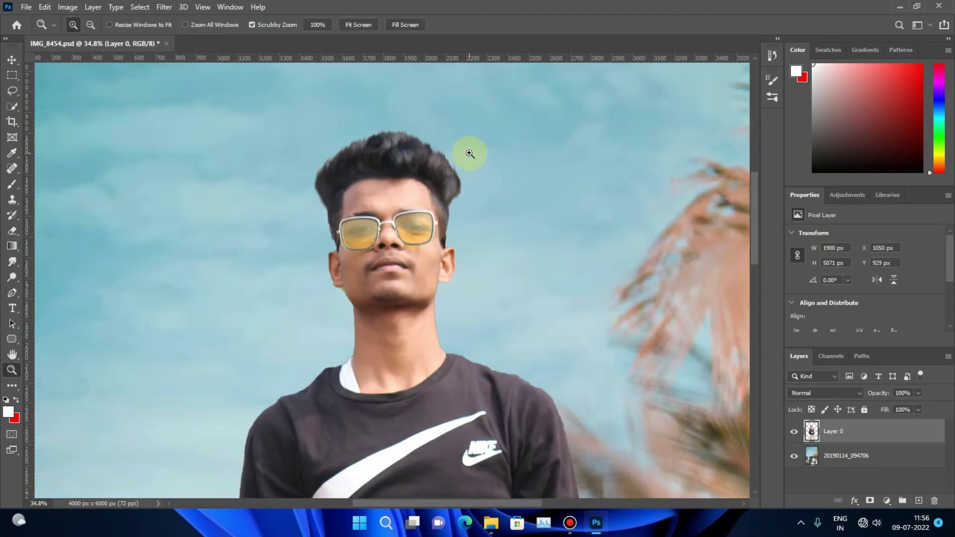
Zoom to about 300% on the left ear and jaw to reveal the green fringe.
{"action": "mouse_move", "coordinate": [399, 153]}
{"action": "left_mouse_down"}
{"action": "mouse_move", "coordinate": [507, 177]}
{"action": "mouse_move", "coordinate": [452, 170]}
{"action": "left_mouse_up"}
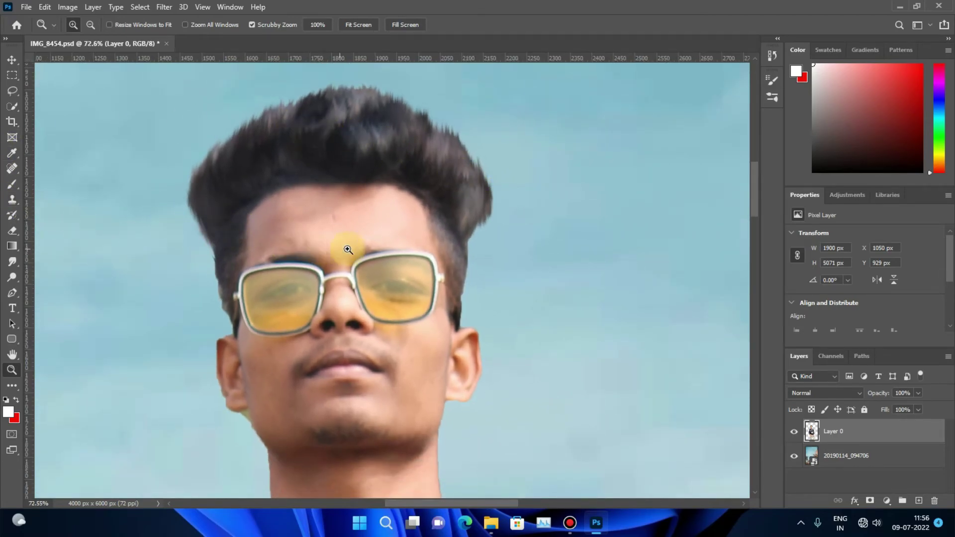
{"action": "left_click_drag", "start_coordinate": [362, 273], "coordinate": [361, 260]}
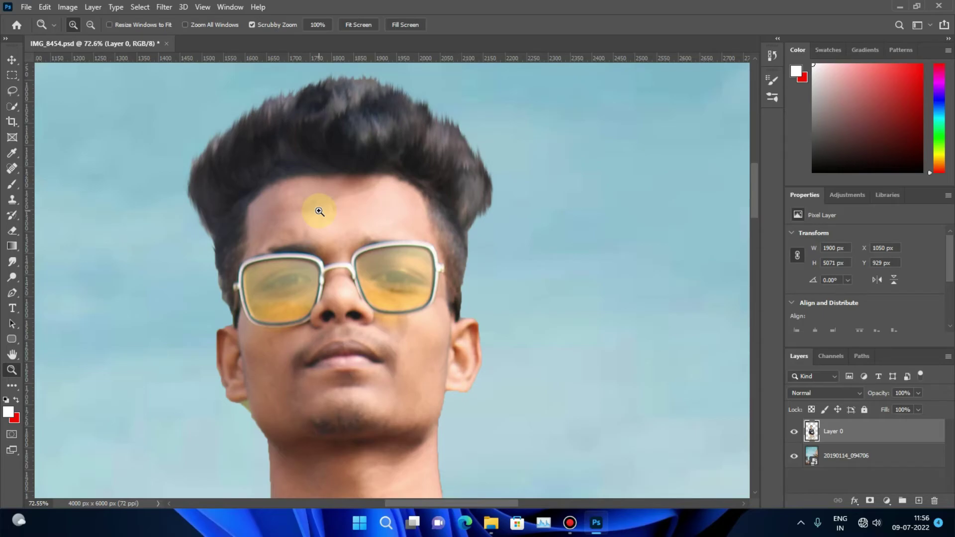
{"action": "scroll", "coordinate": [353, 349], "scroll_direction": "down", "scroll_amount": 2}
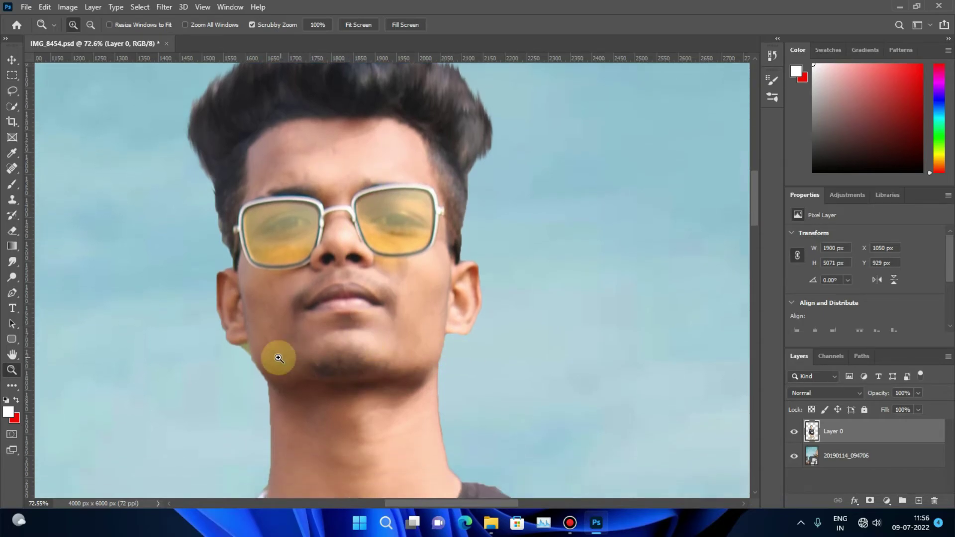
{"action": "left_click_drag", "start_coordinate": [211, 366], "coordinate": [327, 292]}
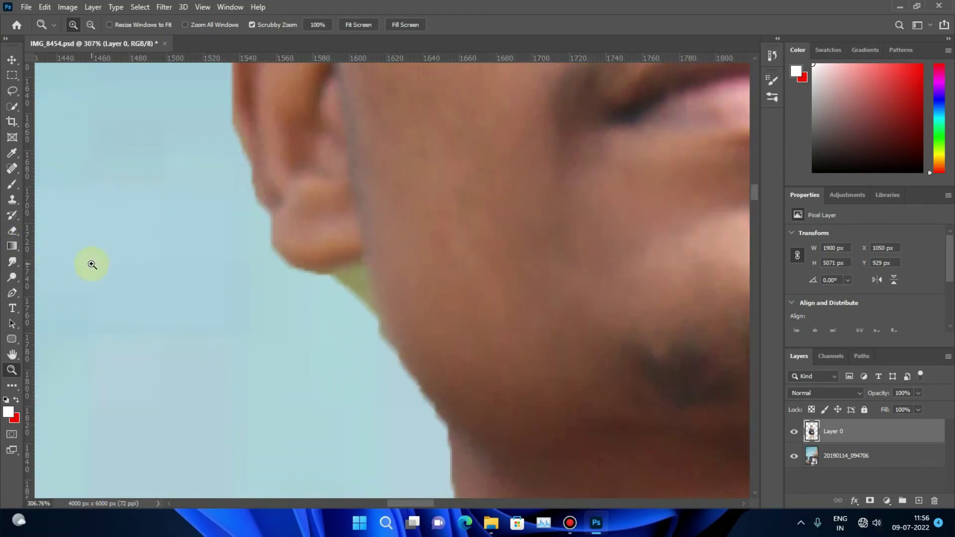
Set the Eraser to 0% hardness and erase the green fringe below the ear.
{"action": "left_click", "coordinate": [13, 232]}
{"action": "left_click", "coordinate": [76, 229]}
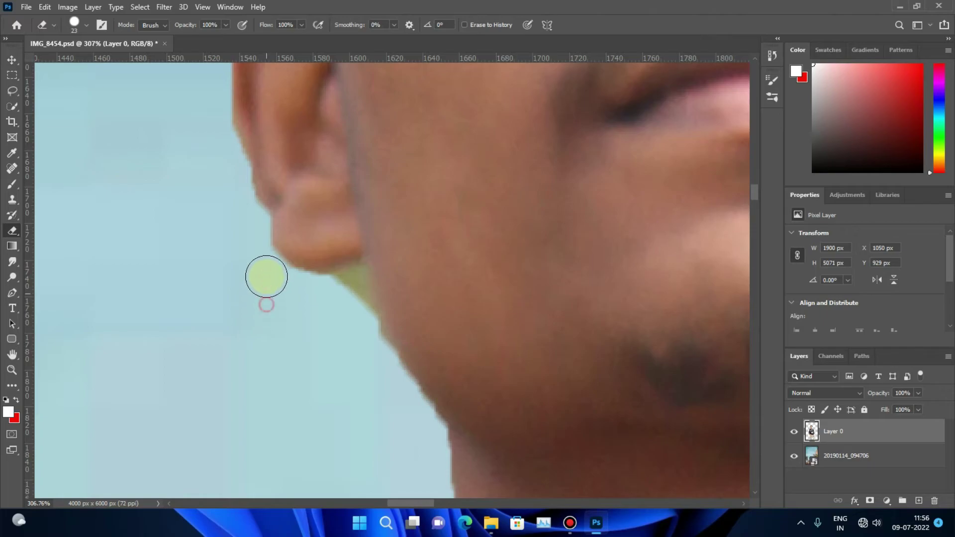
{"action": "right_click", "coordinate": [199, 363]}
{"action": "left_click_drag", "start_coordinate": [335, 348], "coordinate": [262, 349]}
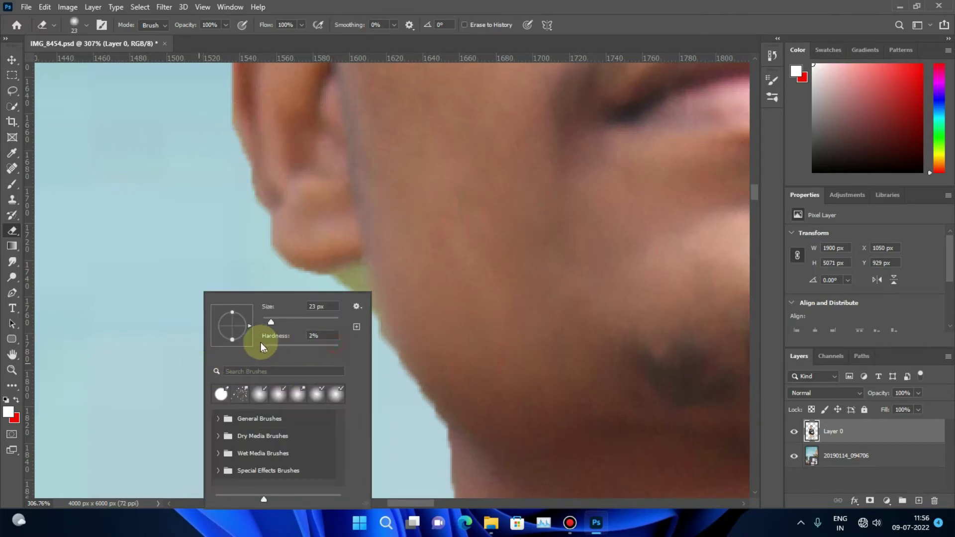
{"action": "left_click", "coordinate": [238, 274]}
{"action": "left_click", "coordinate": [334, 293]}
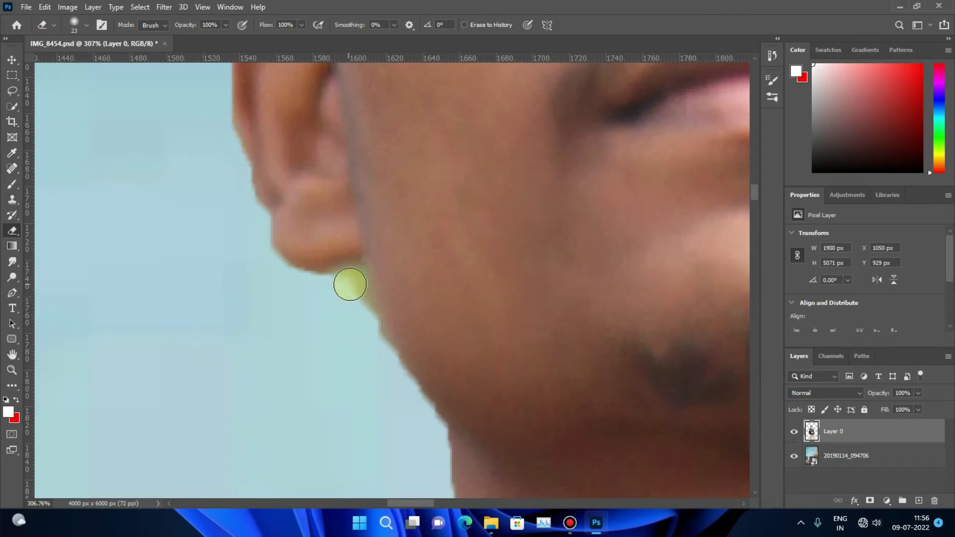
{"action": "right_click", "coordinate": [317, 289]}
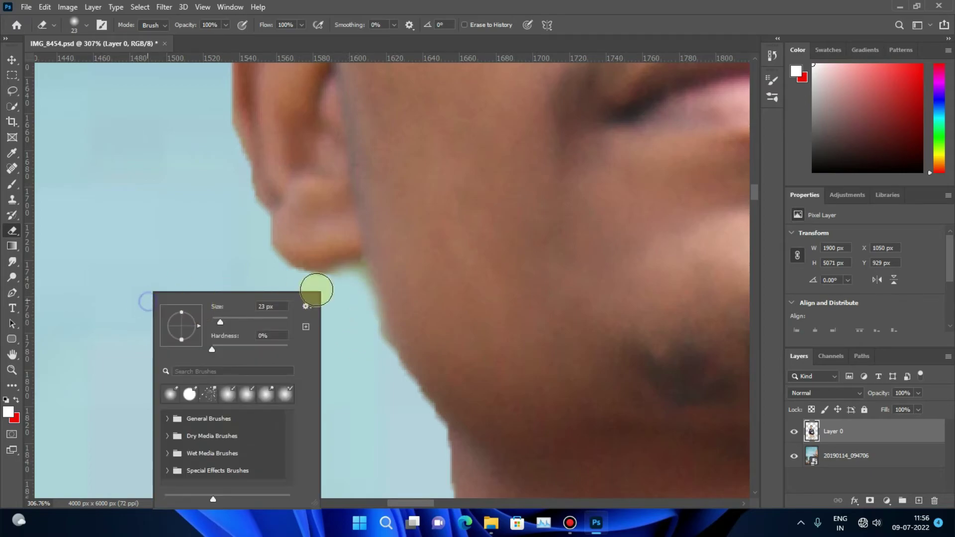
{"action": "left_click", "coordinate": [348, 356]}
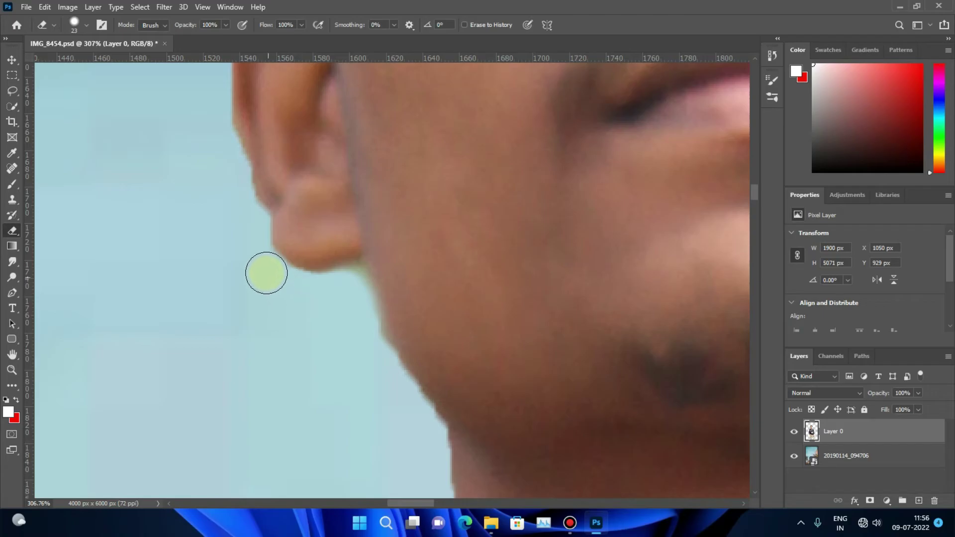
Zoom out to the shoulder and sleeve, keeping the Eraser active.
{"action": "scroll", "coordinate": [344, 331], "scroll_direction": "down", "scroll_amount": 3}
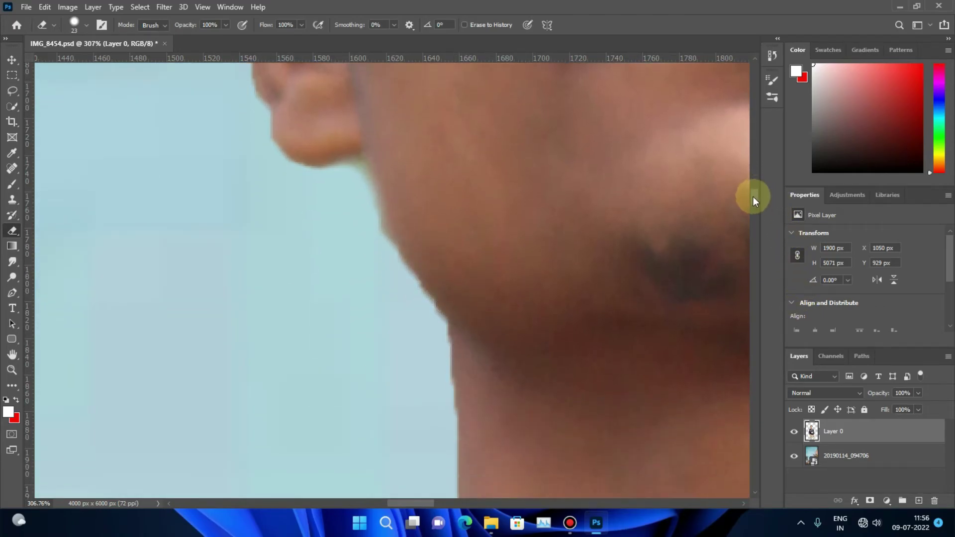
{"action": "left_click_drag", "start_coordinate": [754, 199], "coordinate": [754, 215]}
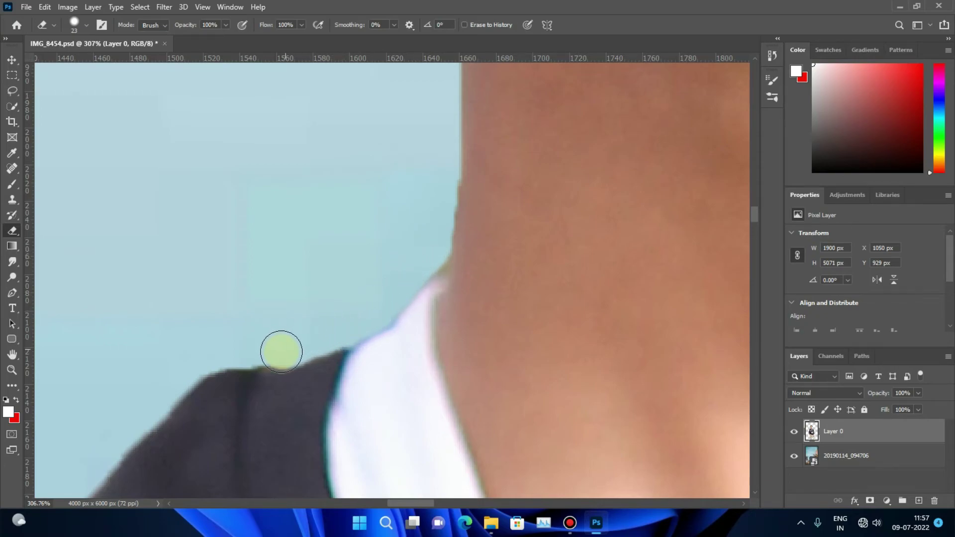
{"action": "left_click_drag", "start_coordinate": [755, 215], "coordinate": [753, 232]}
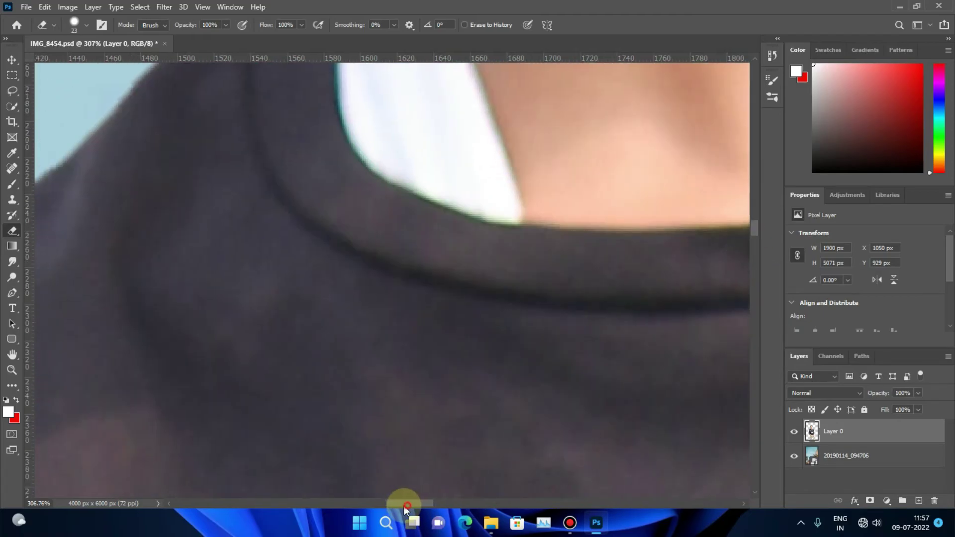
{"action": "left_click_drag", "start_coordinate": [410, 503], "coordinate": [360, 504]}
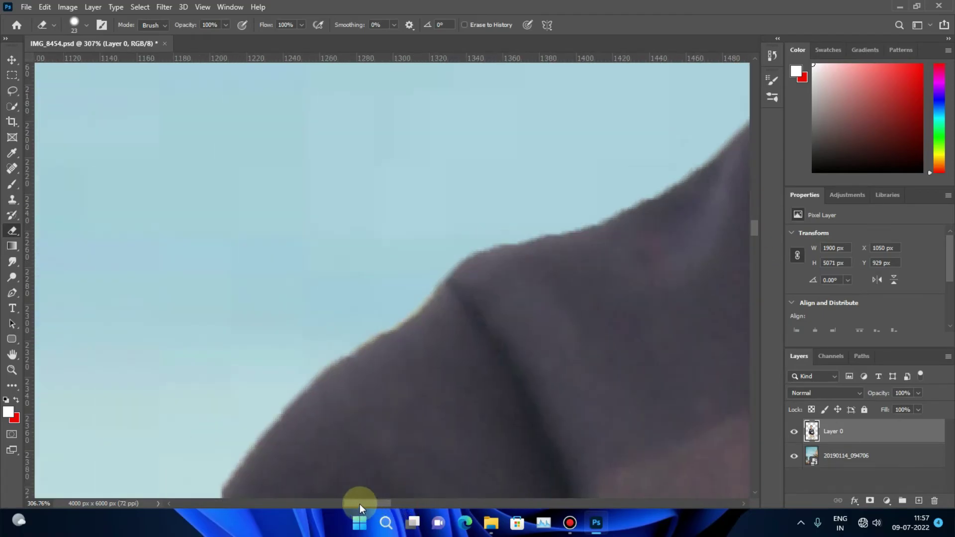
{"action": "left_click", "coordinate": [11, 371]}
{"action": "left_click_drag", "start_coordinate": [544, 465], "coordinate": [598, 442]}
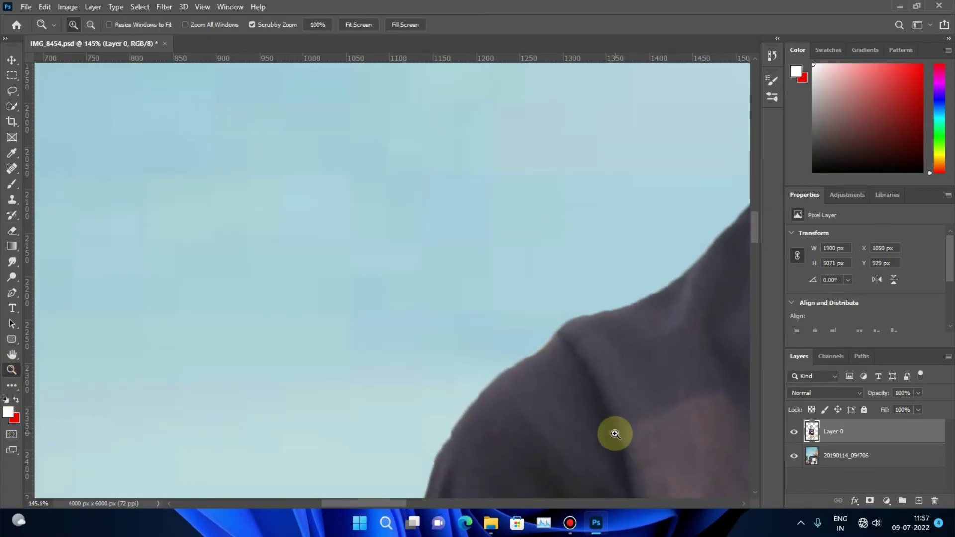
{"action": "scroll", "coordinate": [597, 442], "scroll_direction": "down", "scroll_amount": 3}
{"action": "scroll", "coordinate": [597, 442], "scroll_direction": "down", "scroll_amount": 3}
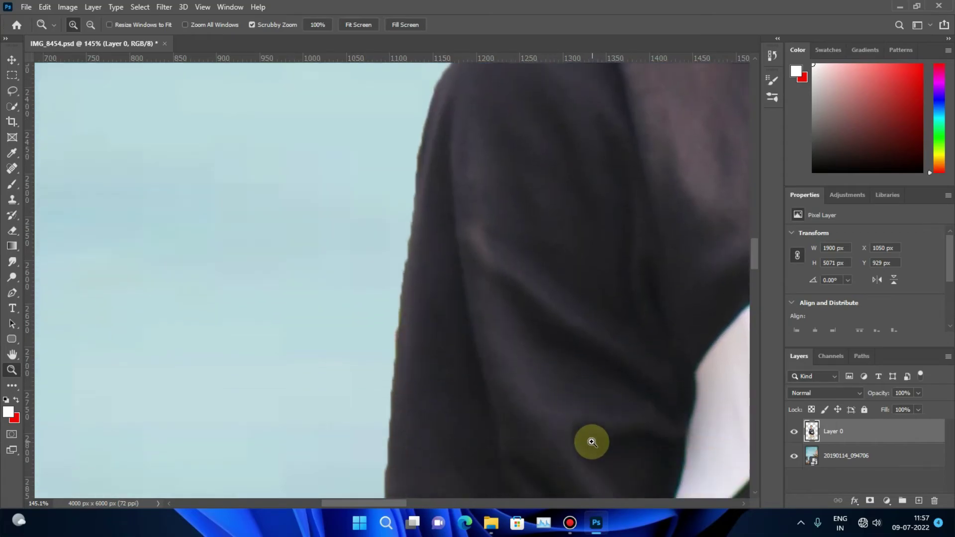
{"action": "key", "text": "e"}
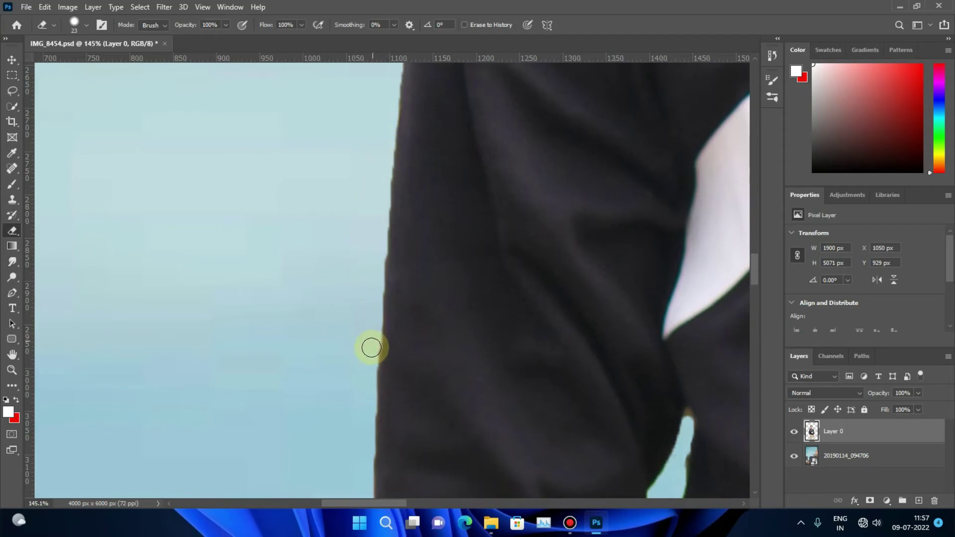
Pan along the jacket sleeve edge to clean up its greenish fringe.
{"action": "scroll", "coordinate": [393, 336], "scroll_direction": "down", "scroll_amount": 2}
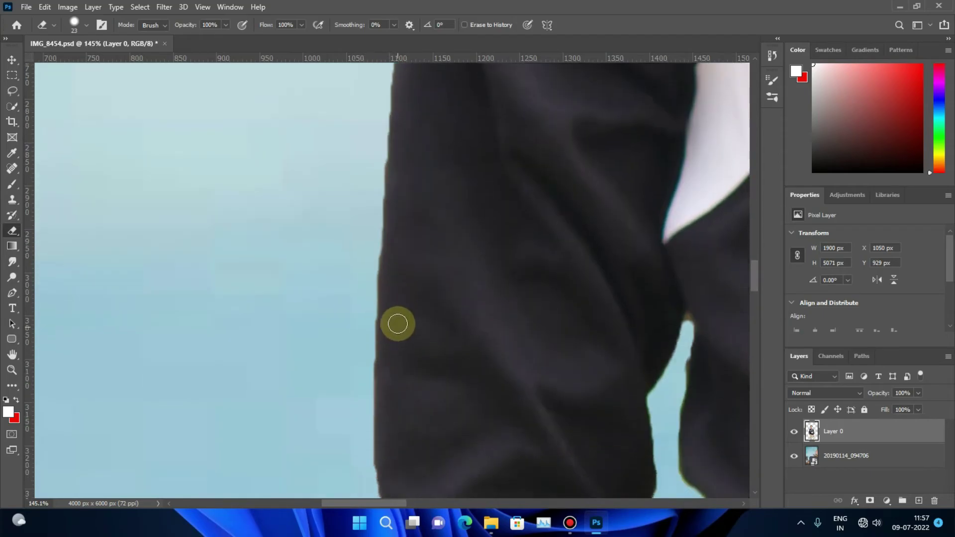
{"action": "scroll", "coordinate": [395, 326], "scroll_direction": "down", "scroll_amount": 2}
{"action": "scroll", "coordinate": [394, 324], "scroll_direction": "down", "scroll_amount": 2}
{"action": "scroll", "coordinate": [394, 325], "scroll_direction": "down", "scroll_amount": 2}
{"action": "scroll", "coordinate": [386, 330], "scroll_direction": "down", "scroll_amount": 2}
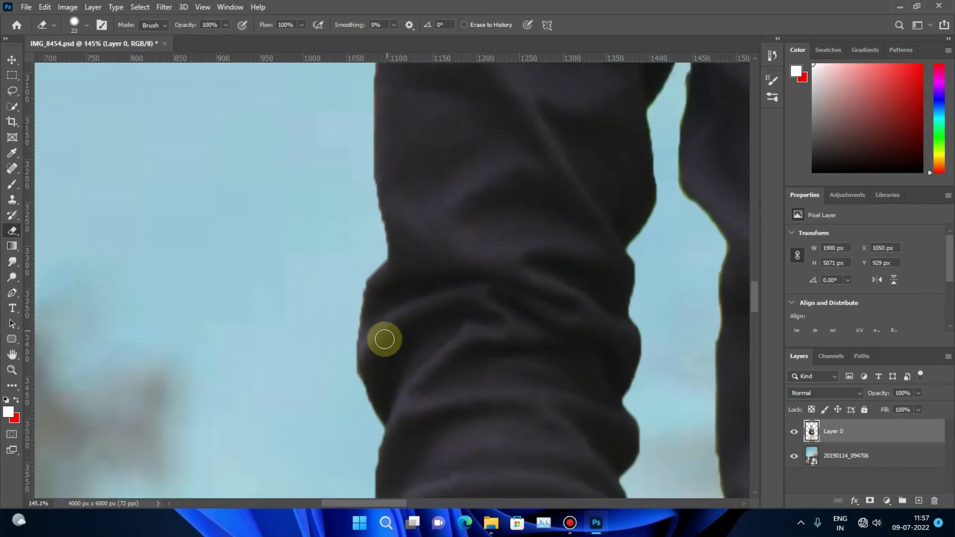
{"action": "scroll", "coordinate": [379, 337], "scroll_direction": "down", "scroll_amount": 2}
{"action": "scroll", "coordinate": [384, 341], "scroll_direction": "down", "scroll_amount": 2}
{"action": "scroll", "coordinate": [383, 345], "scroll_direction": "down", "scroll_amount": 2}
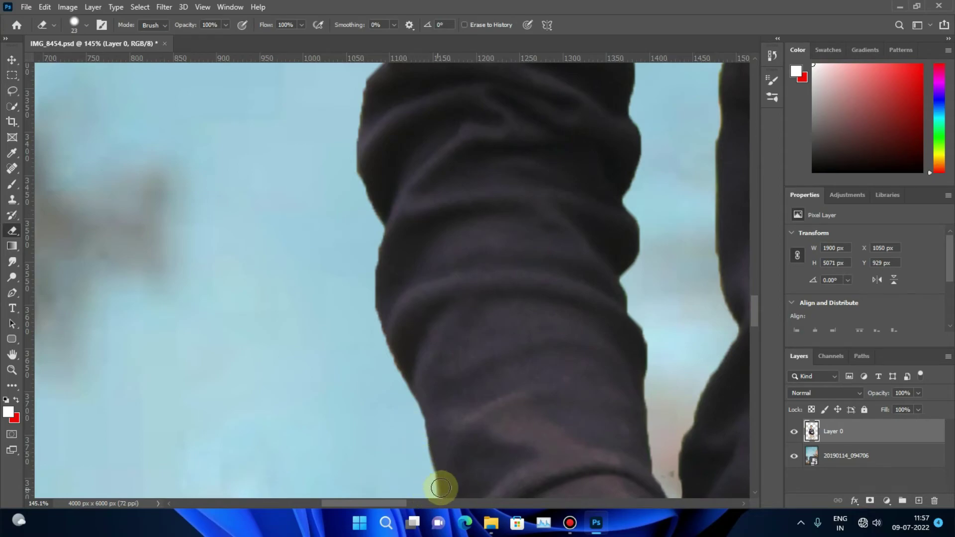
{"action": "scroll", "coordinate": [441, 487], "scroll_direction": "down", "scroll_amount": 3}
{"action": "scroll", "coordinate": [465, 443], "scroll_direction": "down", "scroll_amount": 2}
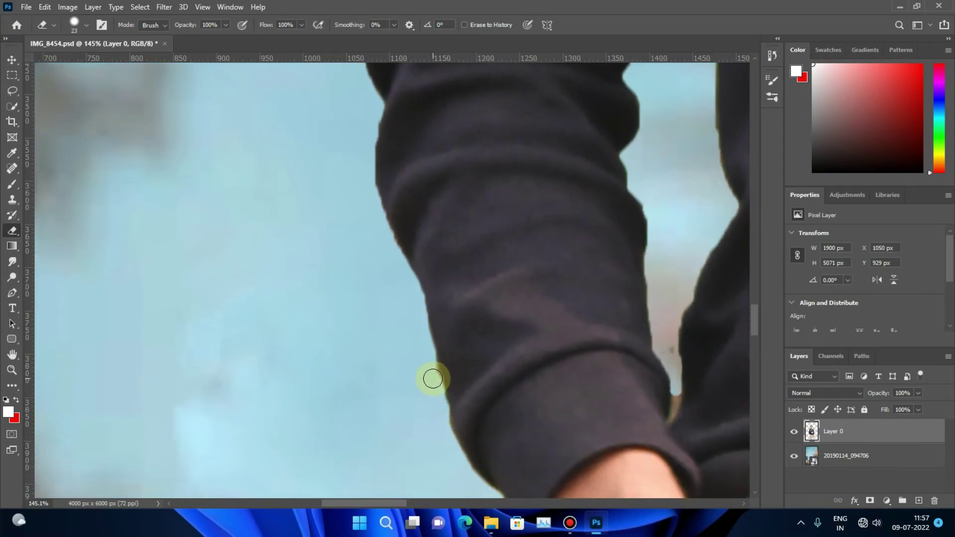
{"action": "scroll", "coordinate": [426, 323], "scroll_direction": "down", "scroll_amount": 2}
{"action": "scroll", "coordinate": [505, 305], "scroll_direction": "down", "scroll_amount": 2}
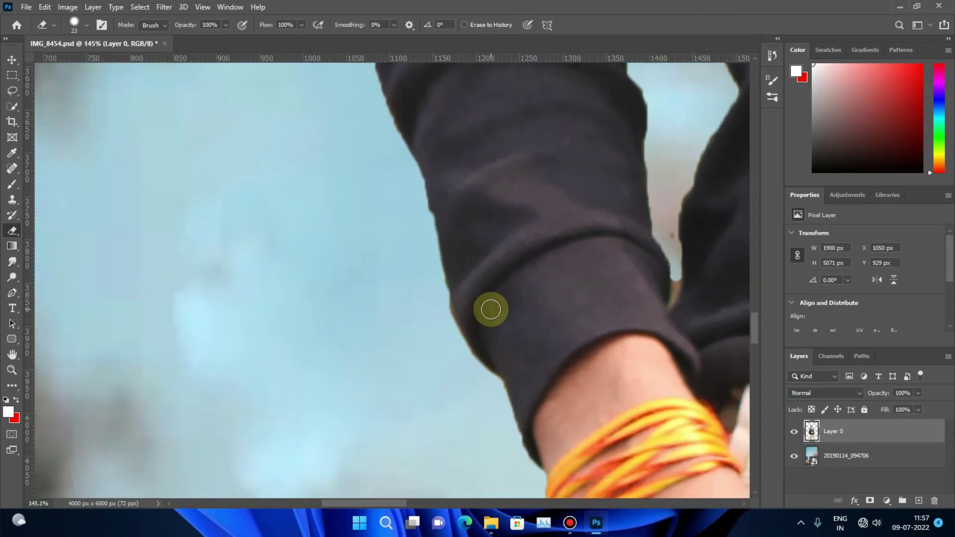
{"action": "scroll", "coordinate": [490, 309], "scroll_direction": "down", "scroll_amount": 2}
{"action": "scroll", "coordinate": [414, 506], "scroll_direction": "right", "scroll_amount": 5}
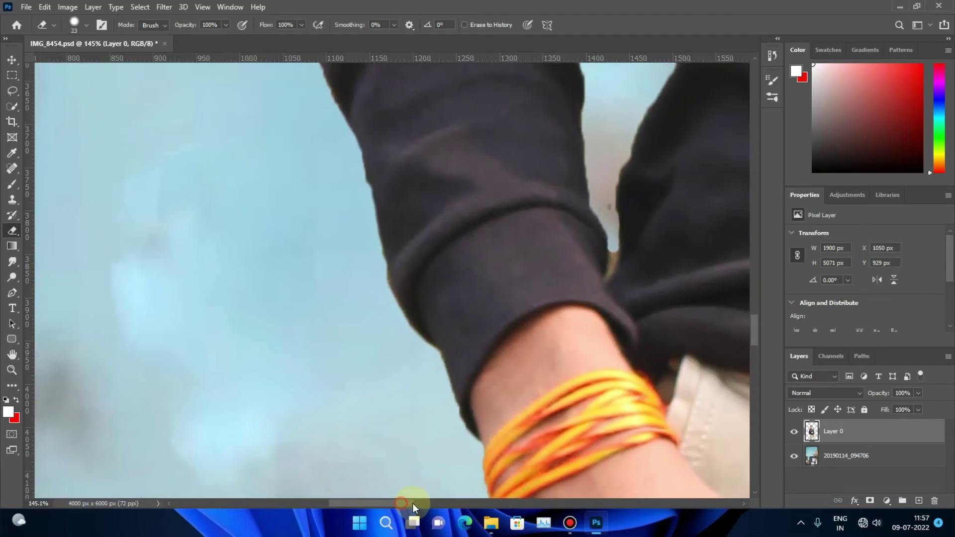
{"action": "scroll", "coordinate": [413, 503], "scroll_direction": "right", "scroll_amount": 5}
{"action": "left_click", "coordinate": [12, 370]}
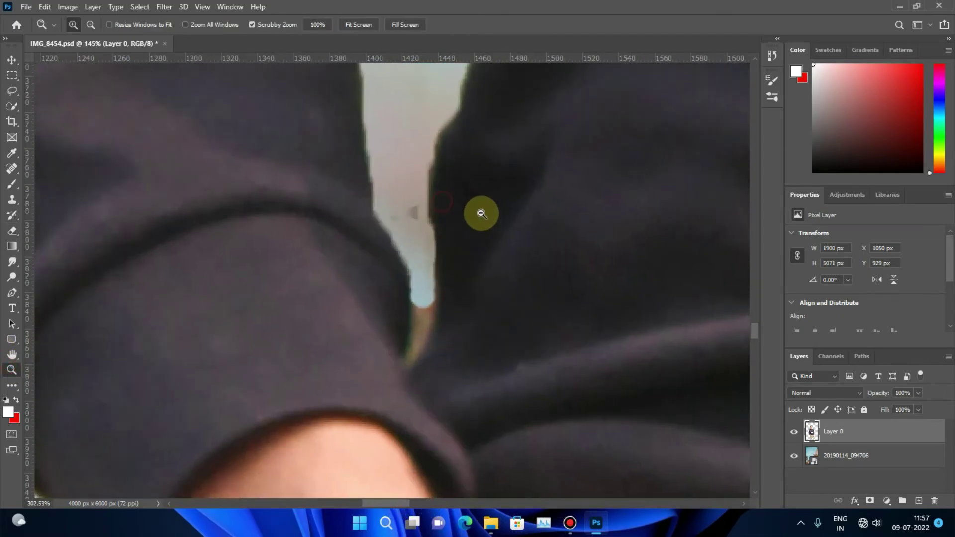
Zoom out to the whole photo, then back in to inspect the face and hair edges.
{"action": "mouse_move", "coordinate": [448, 260]}
{"action": "left_mouse_down"}
{"action": "mouse_move", "coordinate": [452, 445]}
{"action": "mouse_move", "coordinate": [459, 438]}
{"action": "left_mouse_up"}
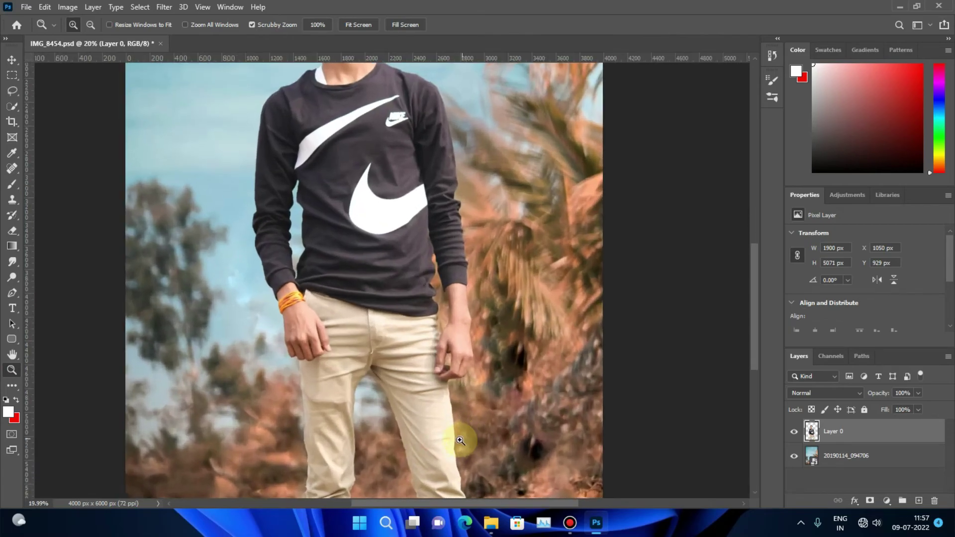
{"action": "scroll", "coordinate": [384, 149], "scroll_direction": "up", "scroll_amount": 2}
{"action": "scroll", "coordinate": [392, 141], "scroll_direction": "up", "scroll_amount": 1}
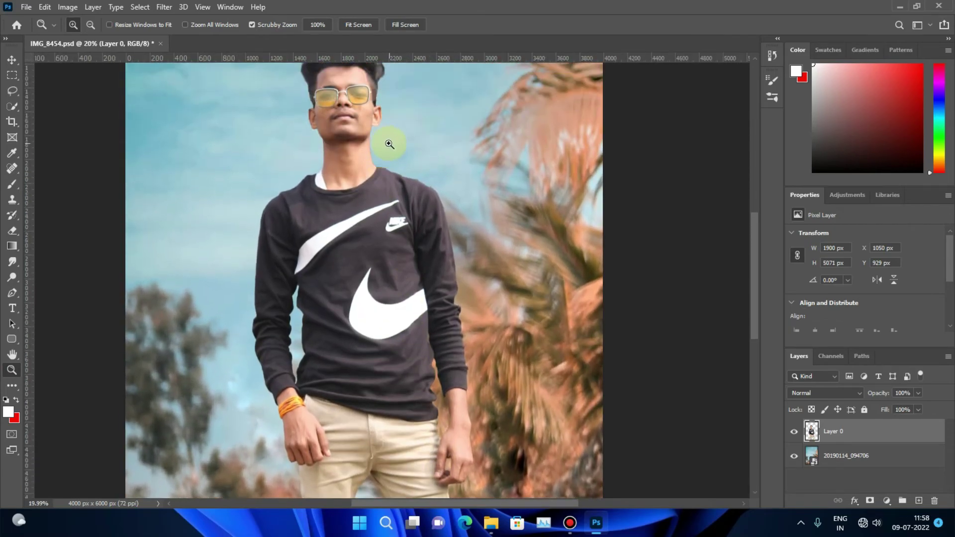
{"action": "scroll", "coordinate": [389, 164], "scroll_direction": "up", "scroll_amount": 1}
{"action": "mouse_move", "coordinate": [335, 172]}
{"action": "left_mouse_down"}
{"action": "mouse_move", "coordinate": [379, 172]}
{"action": "mouse_move", "coordinate": [335, 186]}
{"action": "left_mouse_up"}
{"action": "scroll", "coordinate": [479, 305], "scroll_direction": "up", "scroll_amount": 2}
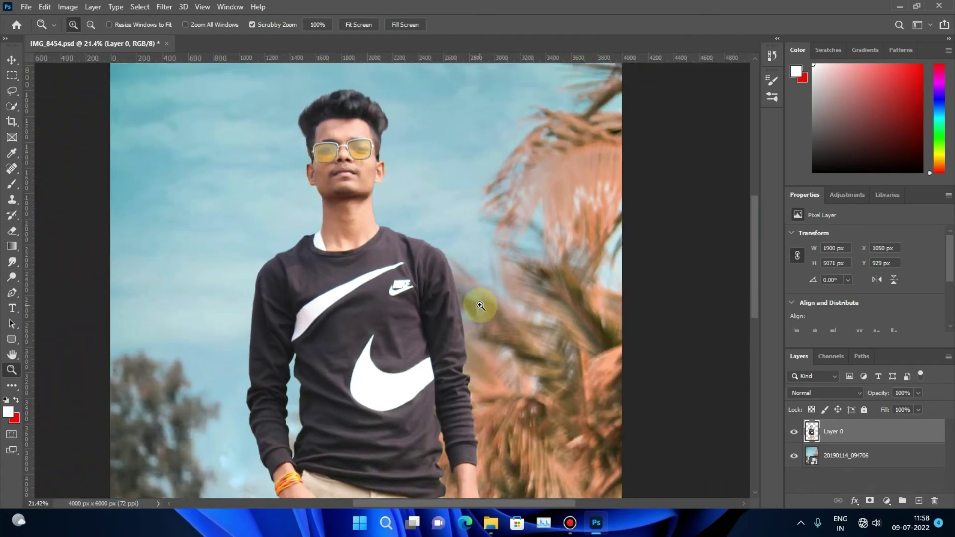
{"action": "left_click_drag", "start_coordinate": [322, 149], "coordinate": [380, 173]}
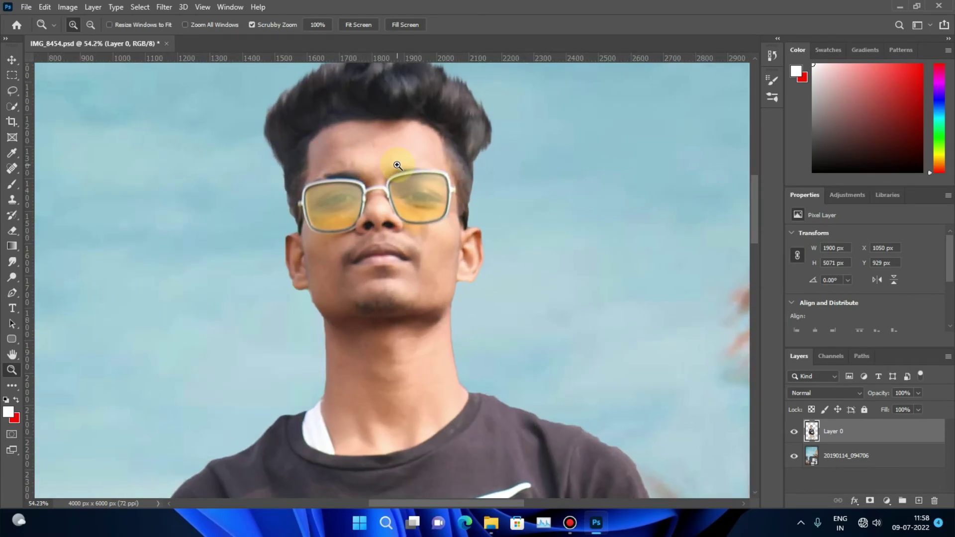
{"action": "mouse_move", "coordinate": [397, 165]}
{"action": "left_mouse_down"}
{"action": "mouse_move", "coordinate": [354, 111]}
{"action": "mouse_move", "coordinate": [452, 143]}
{"action": "left_mouse_up"}
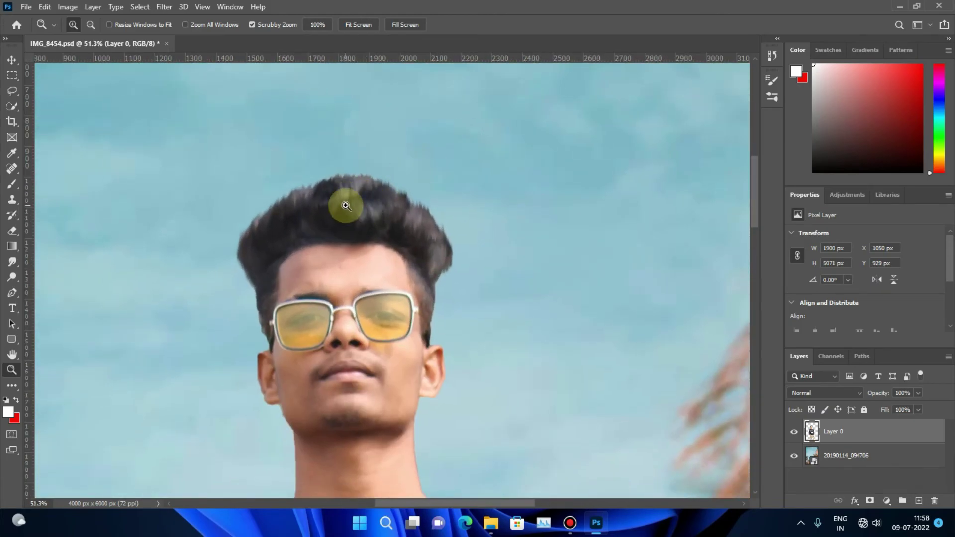
{"action": "scroll", "coordinate": [348, 467], "scroll_direction": "down", "scroll_amount": 2}
{"action": "scroll", "coordinate": [486, 433], "scroll_direction": "down", "scroll_amount": 4}
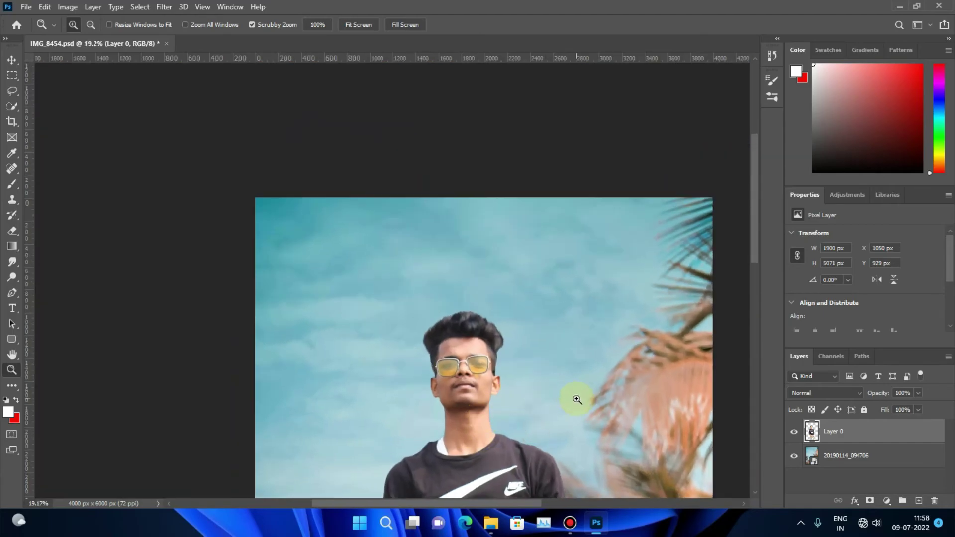
Fit the whole cleaned-up composite on screen.
{"action": "left_click", "coordinate": [10, 59]}
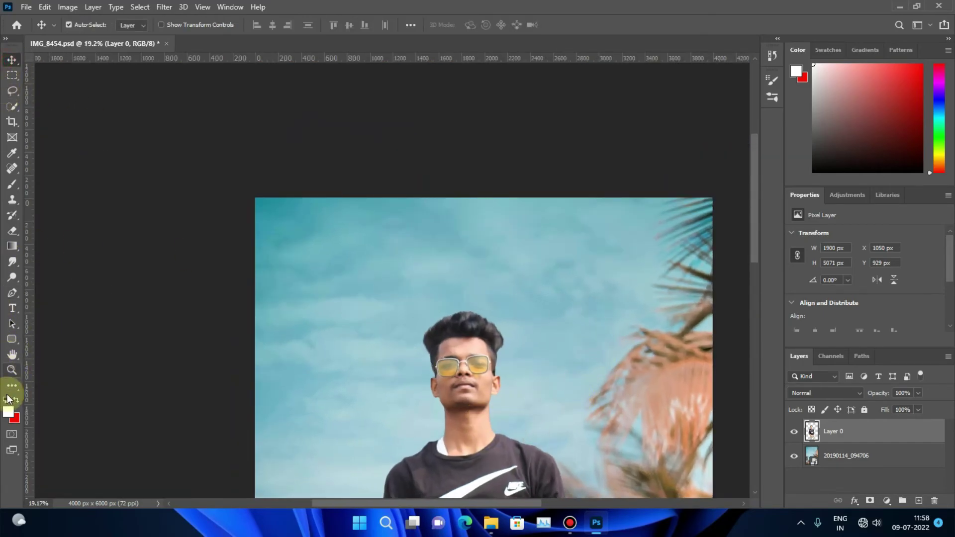
{"action": "left_click", "coordinate": [12, 369]}
{"action": "scroll", "coordinate": [498, 309], "scroll_direction": "down", "scroll_amount": 1}
{"action": "right_click", "coordinate": [492, 312]}
{"action": "left_click", "coordinate": [538, 323]}
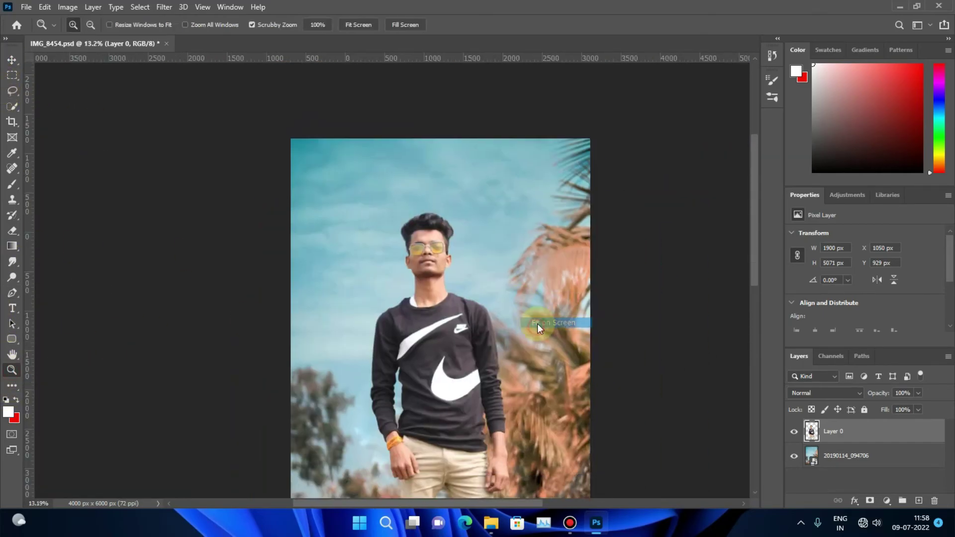
Give the 20190114_094706 background layer a Field Blur smart filter and collapse its filter list.
{"action": "left_click", "coordinate": [904, 460]}
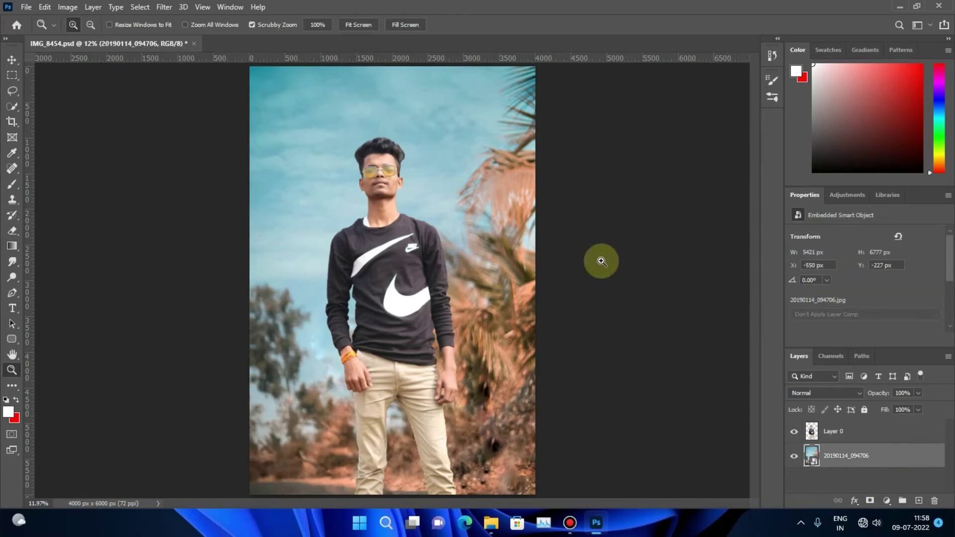
{"action": "left_click", "coordinate": [159, 8]}
{"action": "mouse_move", "coordinate": [183, 171]}
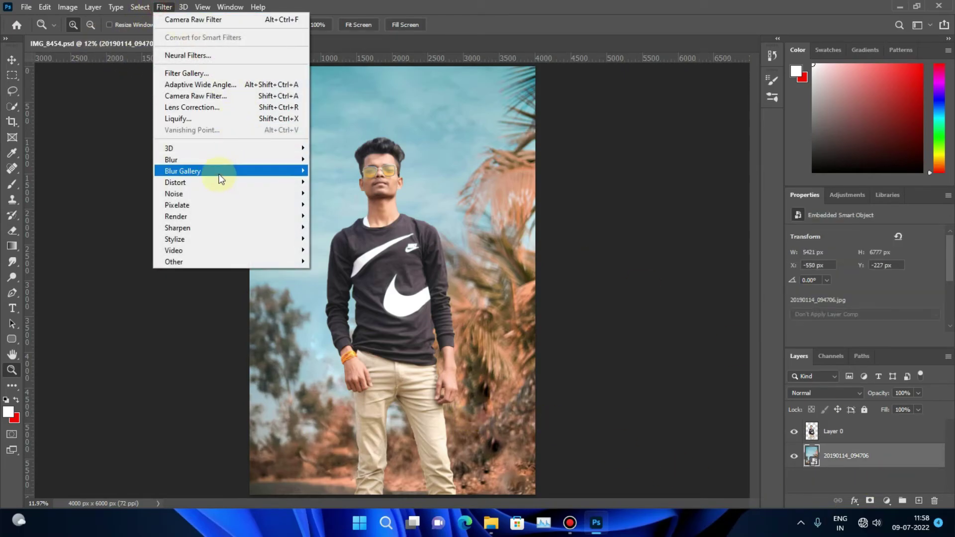
{"action": "left_click", "coordinate": [333, 170]}
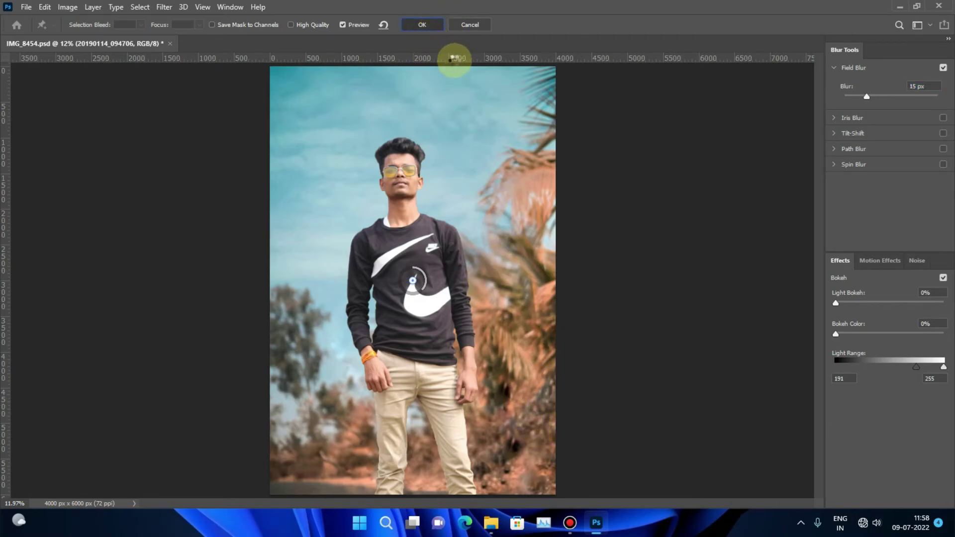
{"action": "mouse_move", "coordinate": [440, 304]}
{"action": "left_mouse_down"}
{"action": "mouse_move", "coordinate": [448, 337]}
{"action": "mouse_move", "coordinate": [423, 346]}
{"action": "left_mouse_up"}
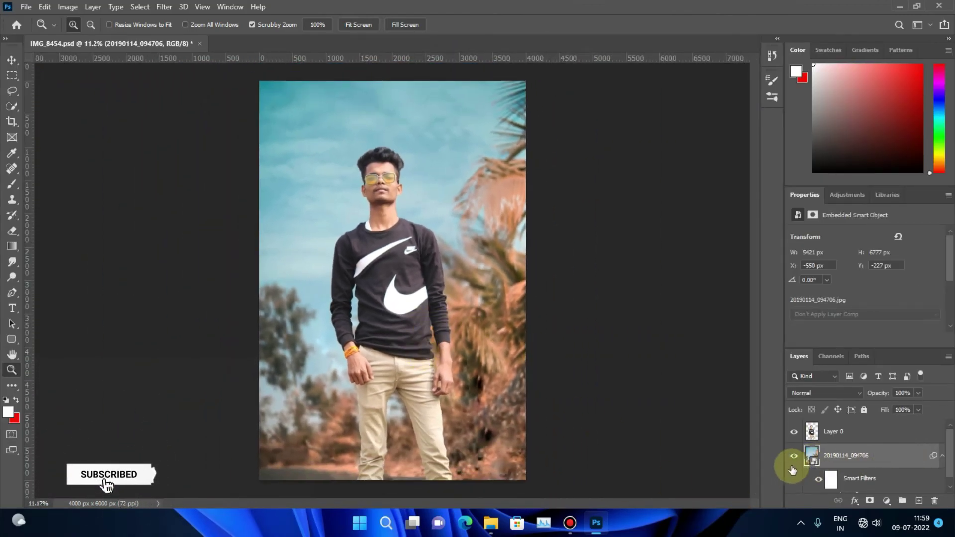
{"action": "left_click", "coordinate": [942, 457]}
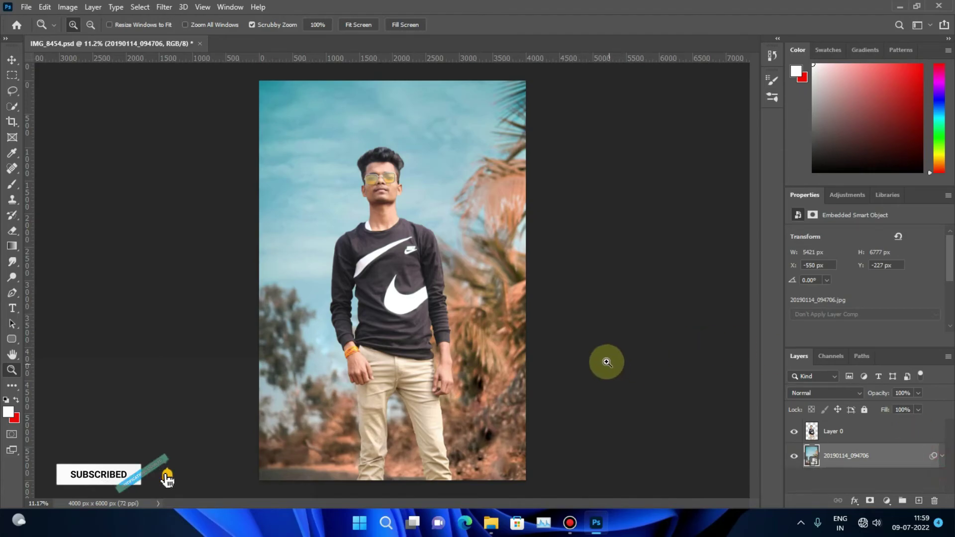
{"action": "left_click_drag", "start_coordinate": [373, 154], "coordinate": [403, 213]}
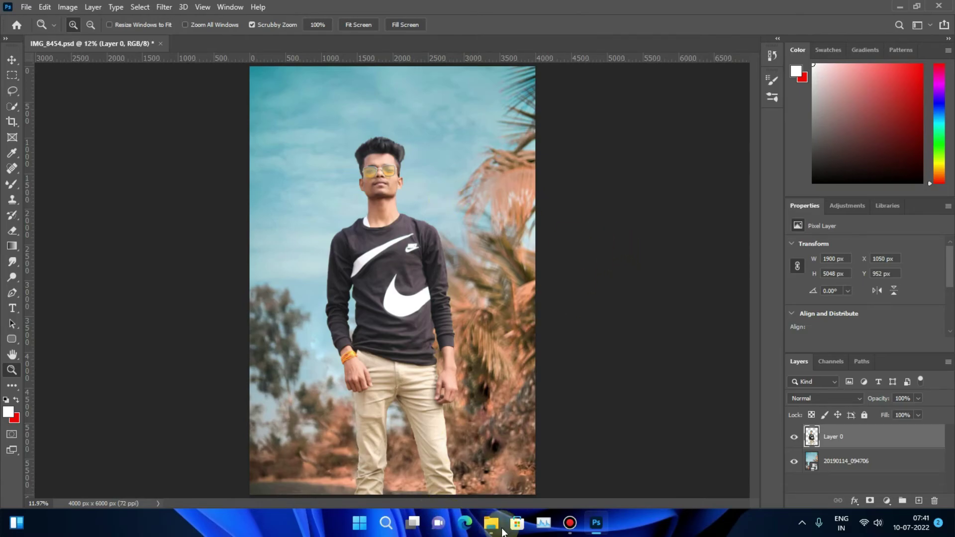
Drag lens flare (27) from the Lens Flare Light folder into IMG_8454.psd.
{"action": "left_click", "coordinate": [491, 522]}
{"action": "left_click", "coordinate": [602, 437]}
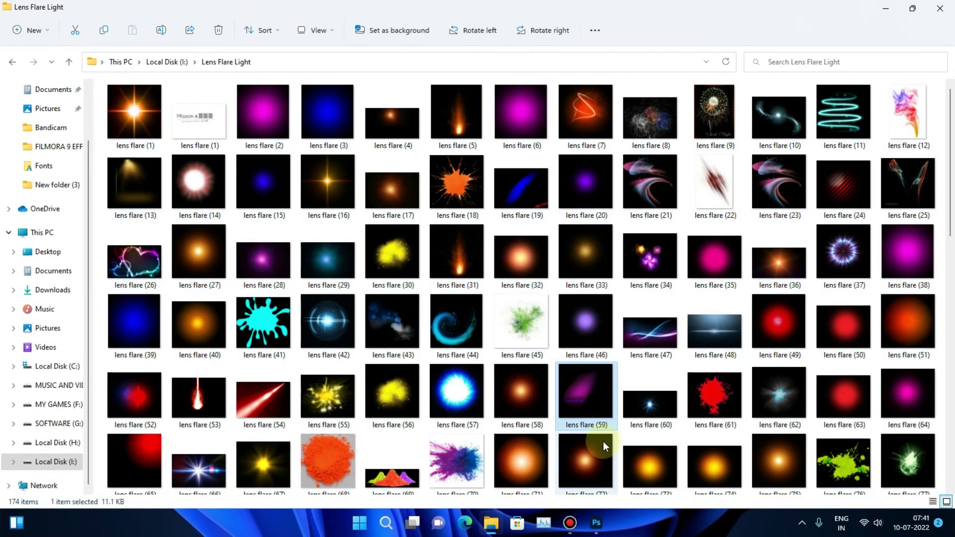
{"action": "scroll", "coordinate": [607, 418], "scroll_direction": "down", "scroll_amount": 5}
{"action": "scroll", "coordinate": [598, 259], "scroll_direction": "up", "scroll_amount": 3}
{"action": "scroll", "coordinate": [599, 295], "scroll_direction": "up", "scroll_amount": 2}
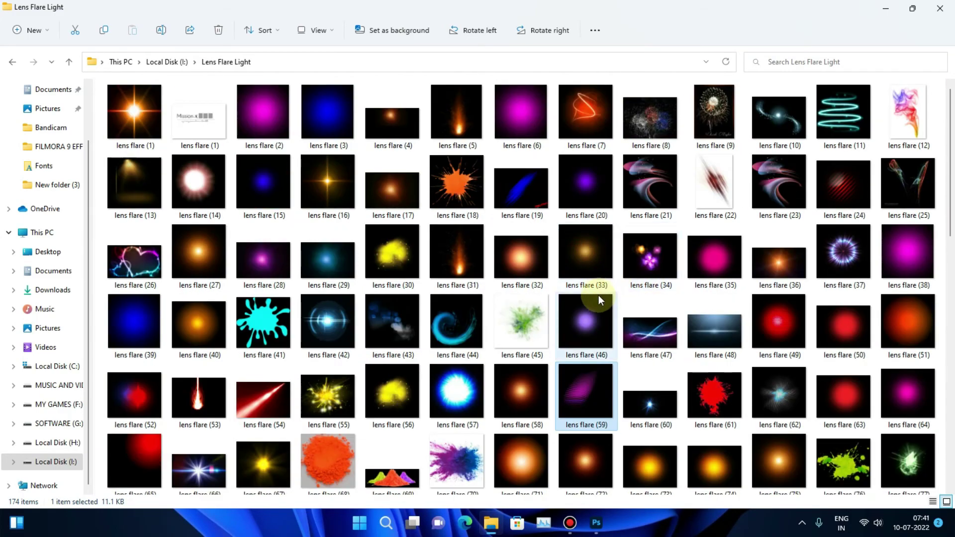
{"action": "scroll", "coordinate": [535, 456], "scroll_direction": "down", "scroll_amount": 1}
{"action": "left_click", "coordinate": [528, 459]}
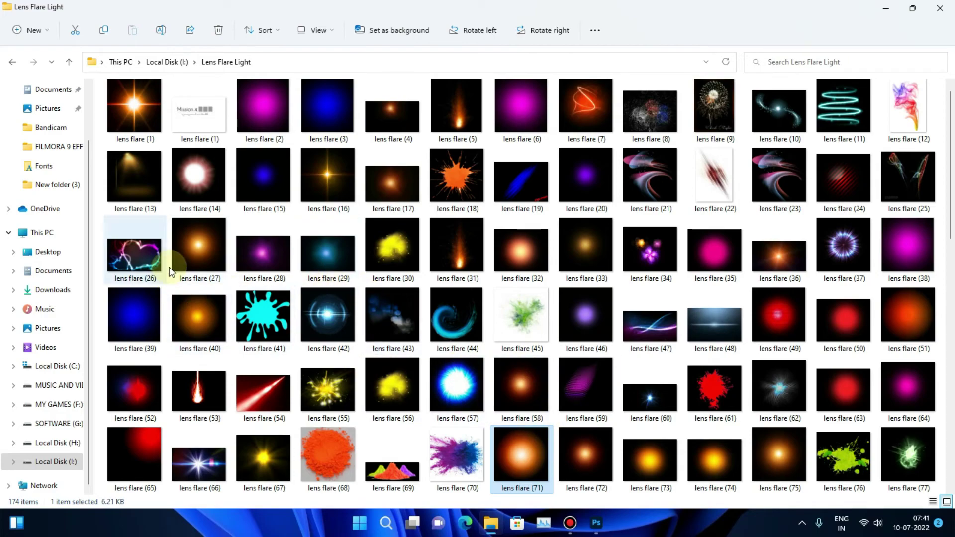
{"action": "mouse_move", "coordinate": [524, 455]}
{"action": "left_mouse_down"}
{"action": "mouse_move", "coordinate": [199, 253]}
{"action": "mouse_move", "coordinate": [347, 320]}
{"action": "mouse_move", "coordinate": [276, 284]}
{"action": "mouse_move", "coordinate": [353, 344]}
{"action": "mouse_move", "coordinate": [651, 513]}
{"action": "mouse_move", "coordinate": [430, 320]}
{"action": "mouse_move", "coordinate": [512, 404]}
{"action": "left_mouse_up"}
Commit the placed lens flare and set its blend mode to Screen.
{"action": "left_click_drag", "start_coordinate": [458, 367], "coordinate": [426, 303]}
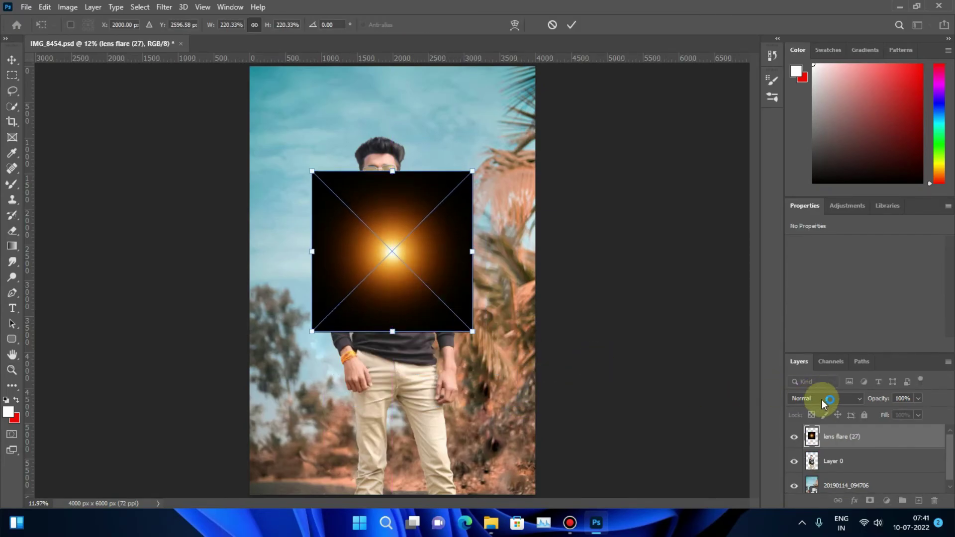
{"action": "double_click", "coordinate": [386, 260]}
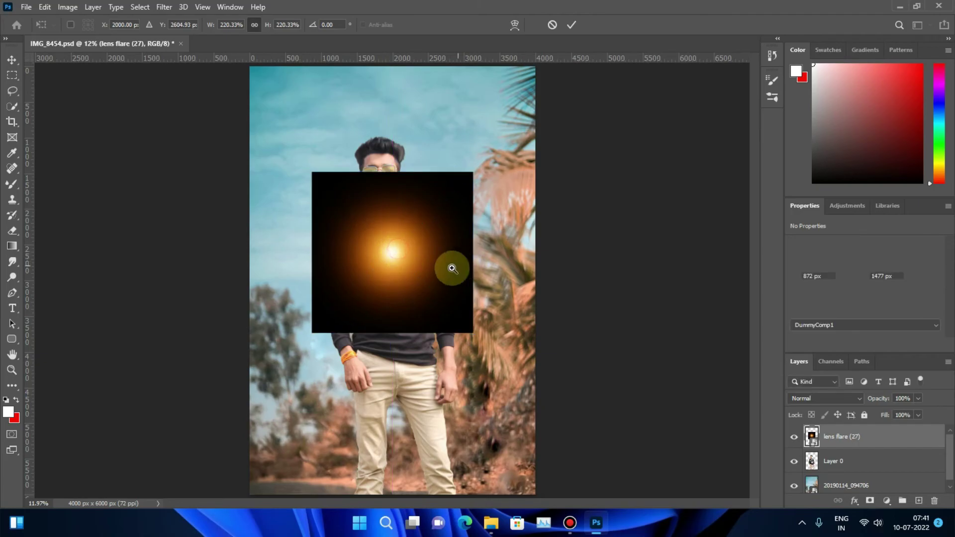
{"action": "left_click", "coordinate": [824, 398]}
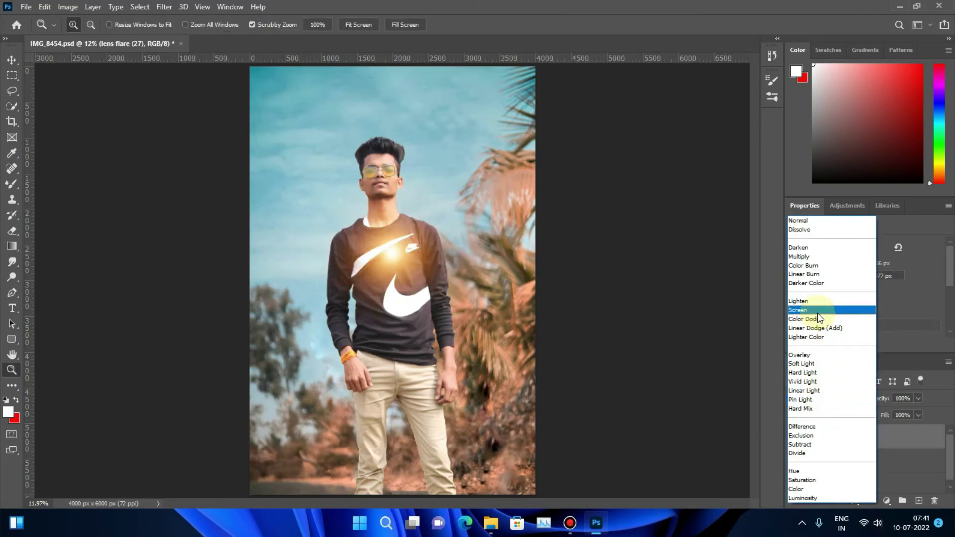
{"action": "left_click", "coordinate": [817, 313]}
Enlarge the lens flare to about 742% and move its glow to the top-left corner.
{"action": "left_click", "coordinate": [12, 59]}
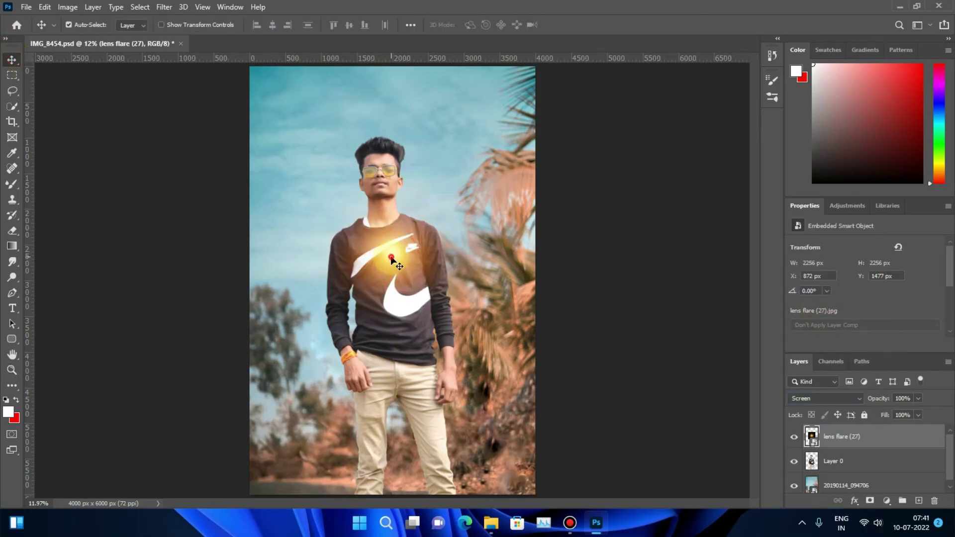
{"action": "key", "text": "ctrl+t"}
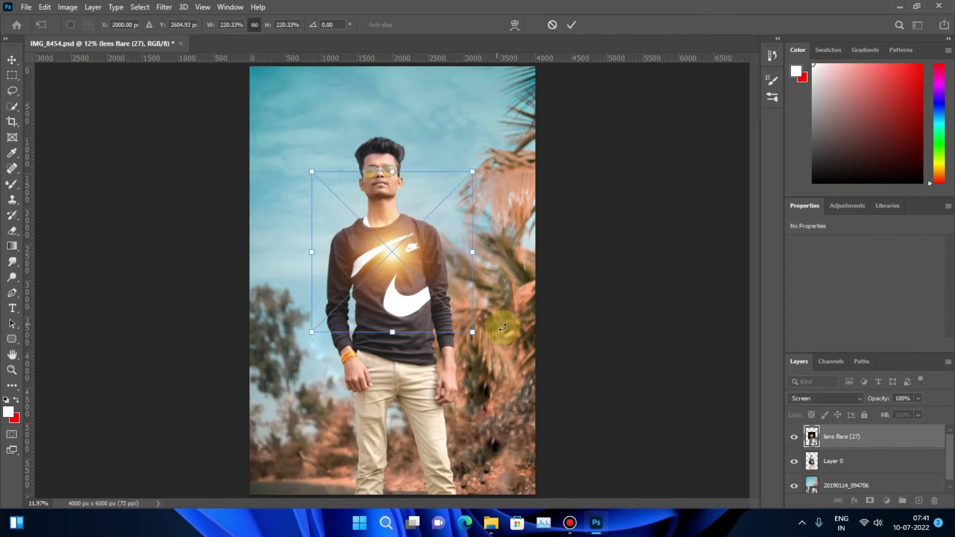
{"action": "left_click_drag", "start_coordinate": [475, 330], "coordinate": [615, 465]}
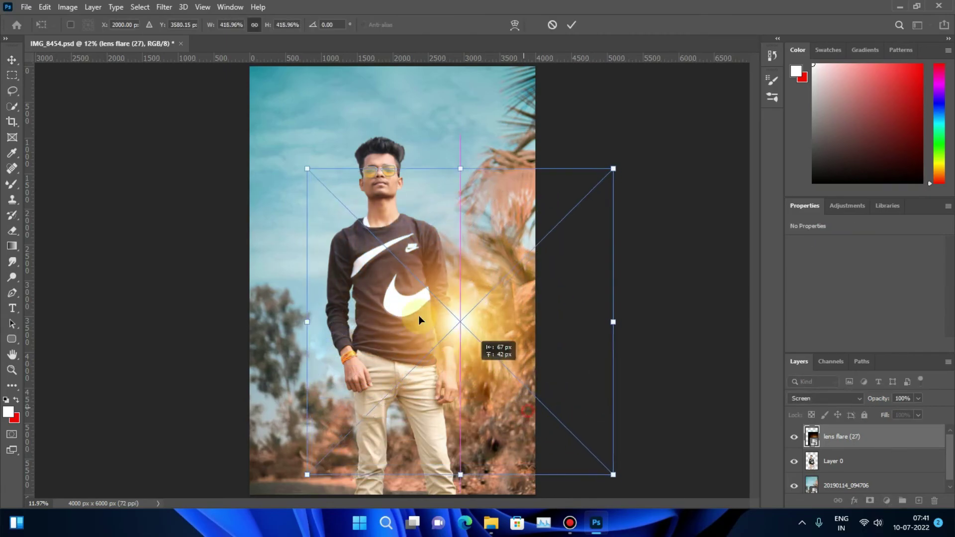
{"action": "mouse_move", "coordinate": [419, 315]}
{"action": "left_mouse_down"}
{"action": "mouse_move", "coordinate": [256, 159]}
{"action": "mouse_move", "coordinate": [277, 182]}
{"action": "left_mouse_up"}
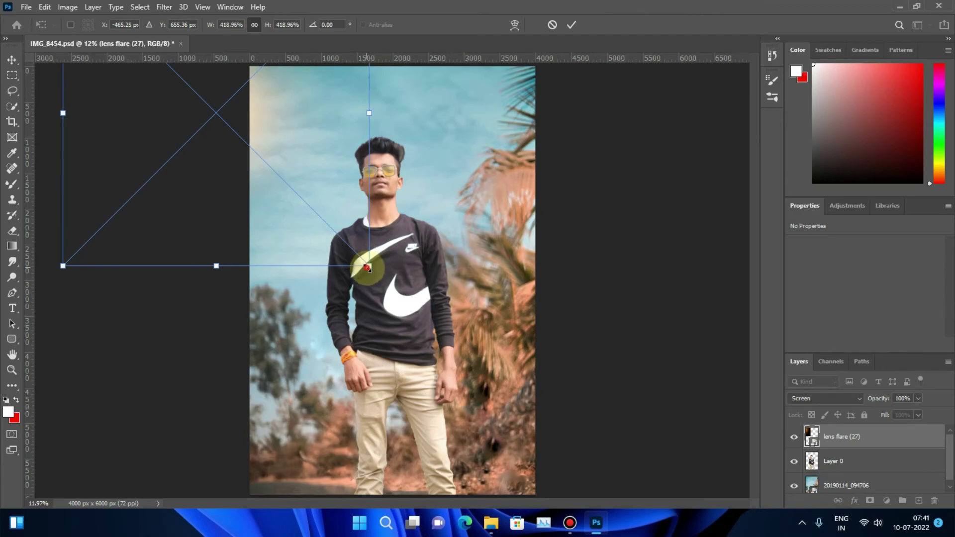
{"action": "mouse_move", "coordinate": [369, 267]}
{"action": "left_mouse_down"}
{"action": "mouse_move", "coordinate": [521, 390]}
{"action": "mouse_move", "coordinate": [301, 243]}
{"action": "mouse_move", "coordinate": [312, 246]}
{"action": "mouse_move", "coordinate": [324, 223]}
{"action": "mouse_move", "coordinate": [512, 151]}
{"action": "mouse_move", "coordinate": [630, 236]}
{"action": "mouse_move", "coordinate": [653, 266]}
{"action": "mouse_move", "coordinate": [667, 188]}
{"action": "mouse_move", "coordinate": [604, 123]}
{"action": "mouse_move", "coordinate": [583, 143]}
{"action": "mouse_move", "coordinate": [387, 141]}
{"action": "mouse_move", "coordinate": [306, 247]}
{"action": "left_mouse_up"}
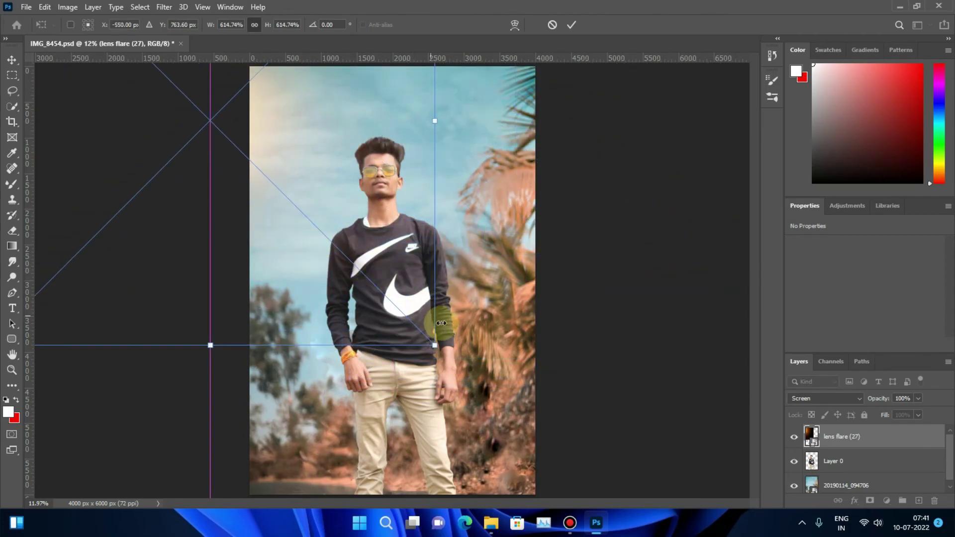
{"action": "left_click_drag", "start_coordinate": [437, 345], "coordinate": [523, 399]}
{"action": "mouse_move", "coordinate": [377, 247]}
{"action": "left_mouse_down"}
{"action": "mouse_move", "coordinate": [320, 269]}
{"action": "mouse_move", "coordinate": [317, 298]}
{"action": "mouse_move", "coordinate": [290, 225]}
{"action": "mouse_move", "coordinate": [339, 237]}
{"action": "left_mouse_up"}
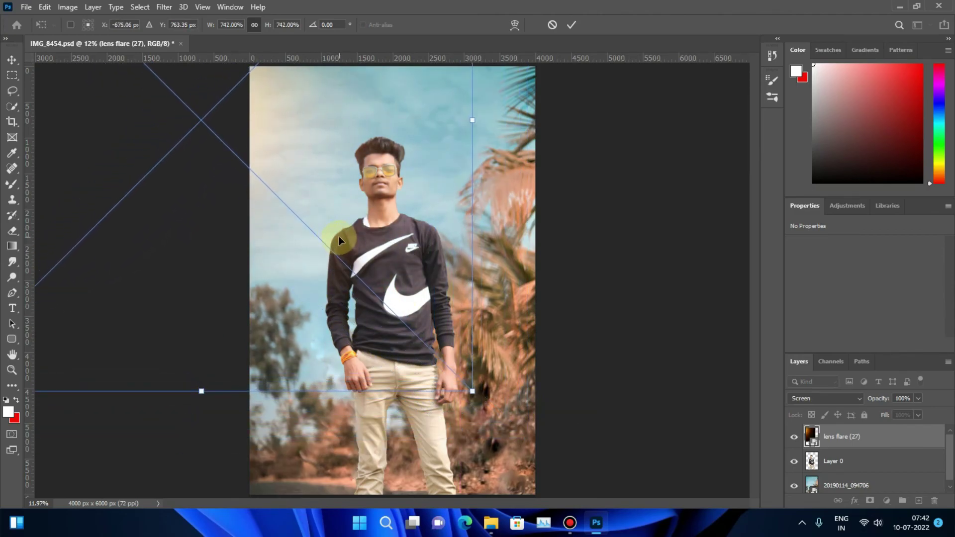
{"action": "double_click", "coordinate": [266, 175]}
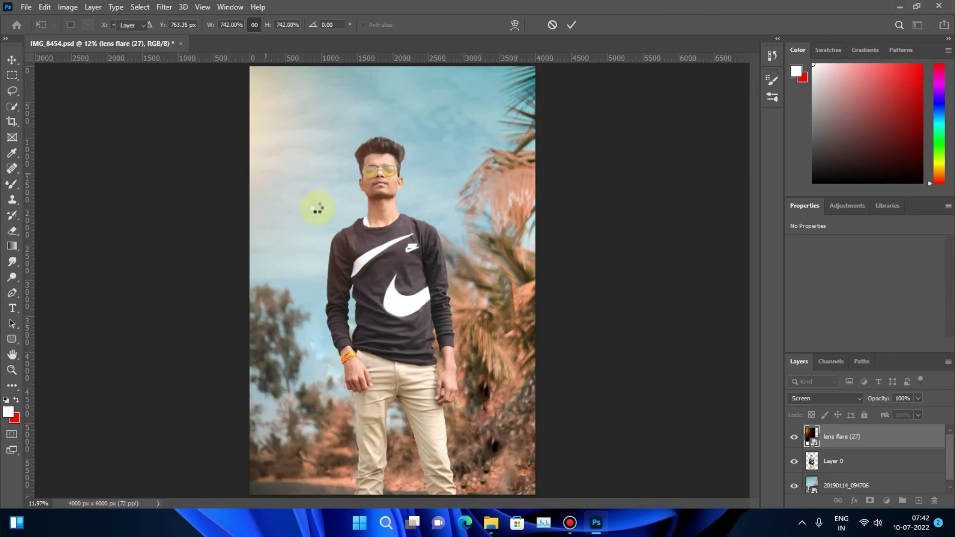
{"action": "left_click", "coordinate": [12, 371]}
{"action": "left_click_drag", "start_coordinate": [398, 232], "coordinate": [376, 239]}
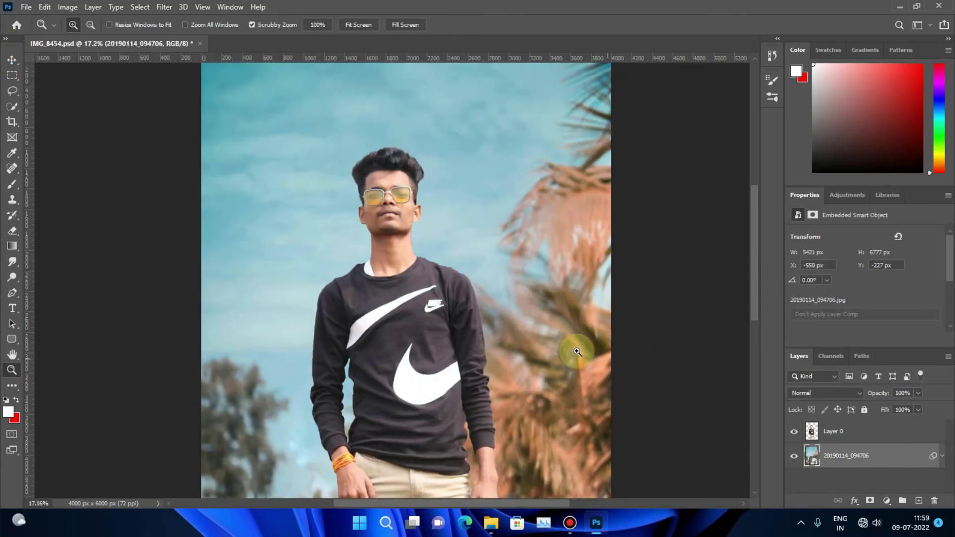
Merge the portrait and background layers into a single Layer 0.
{"action": "right_click", "coordinate": [578, 343]}
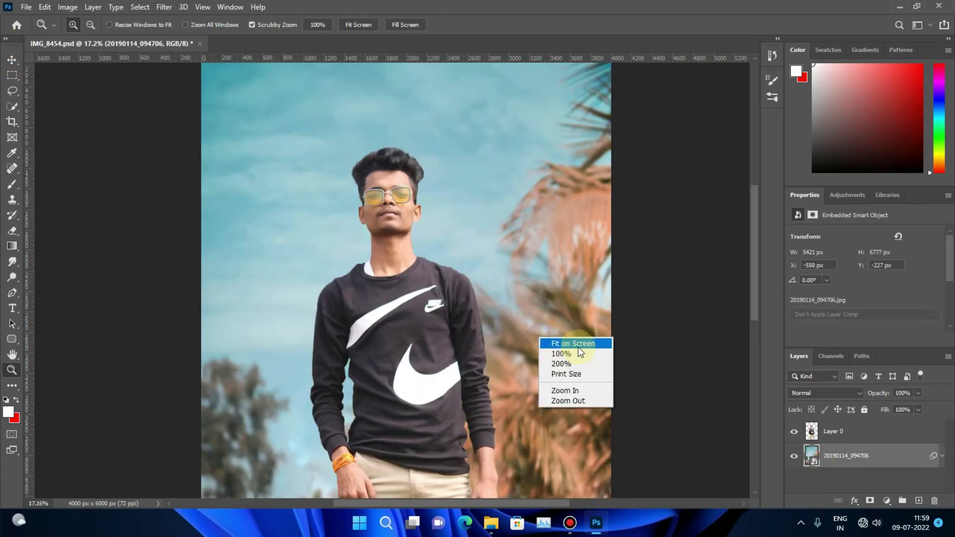
{"action": "left_click", "coordinate": [579, 347]}
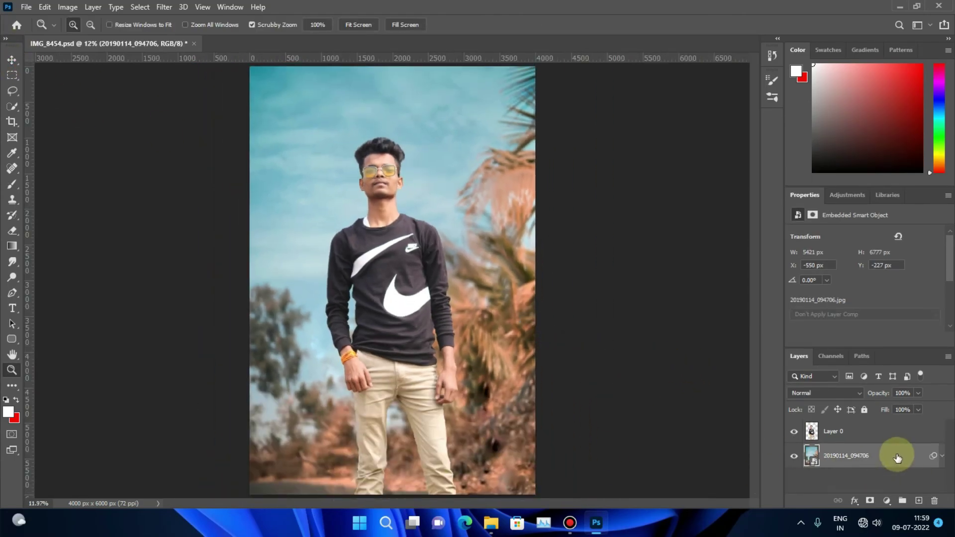
{"action": "left_click", "coordinate": [880, 431], "text": "shift"}
{"action": "right_click", "coordinate": [879, 430]}
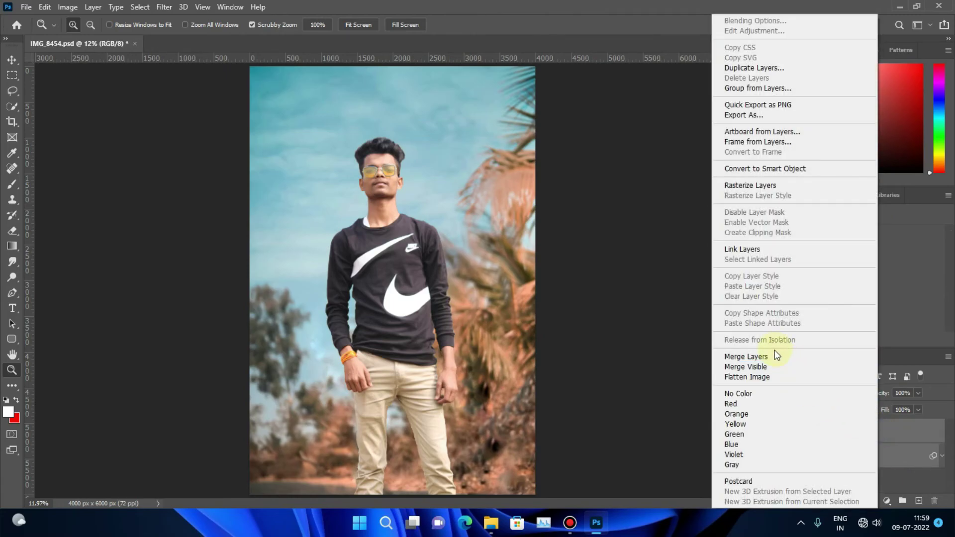
{"action": "left_click", "coordinate": [775, 357]}
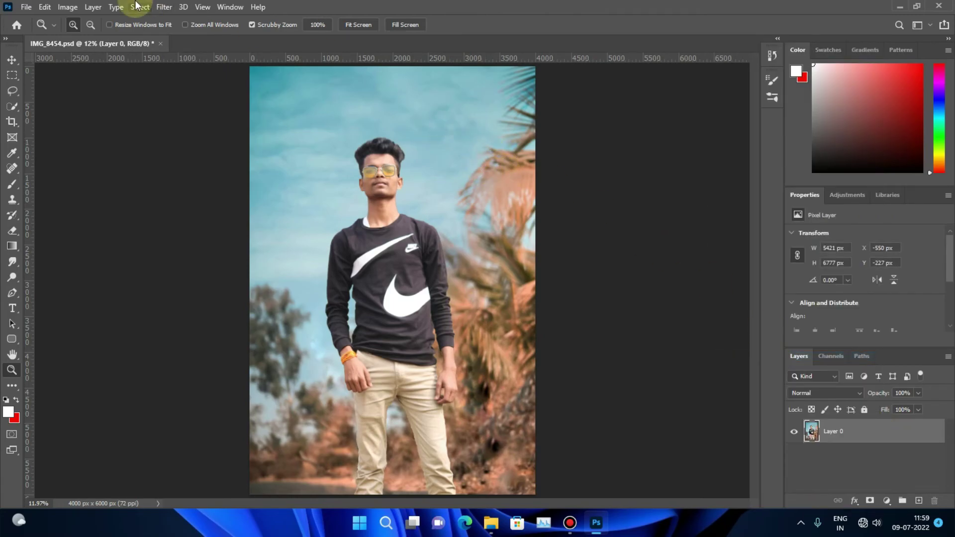
Apply the Stylize > Oil Paint filter to the merged layer and inspect the result.
{"action": "left_click", "coordinate": [158, 8]}
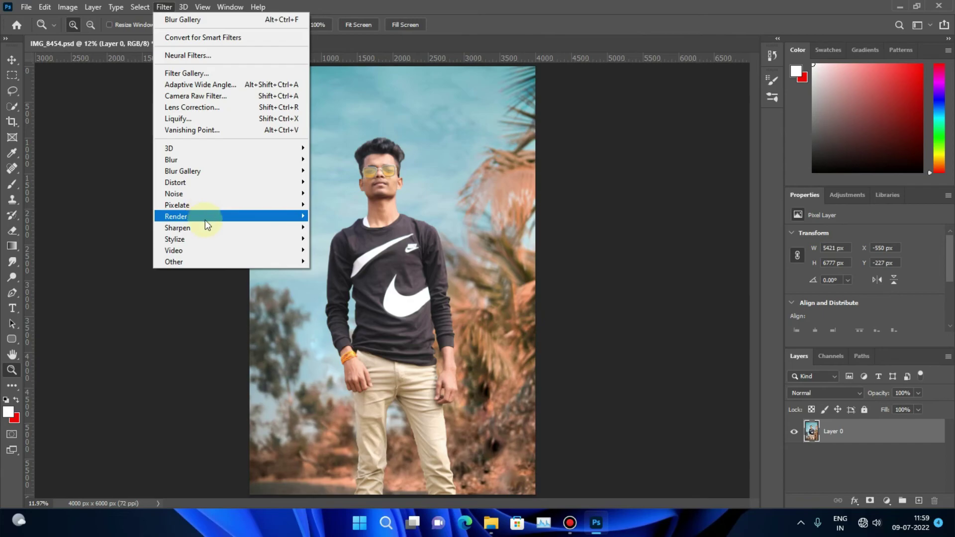
{"action": "mouse_move", "coordinate": [196, 239]}
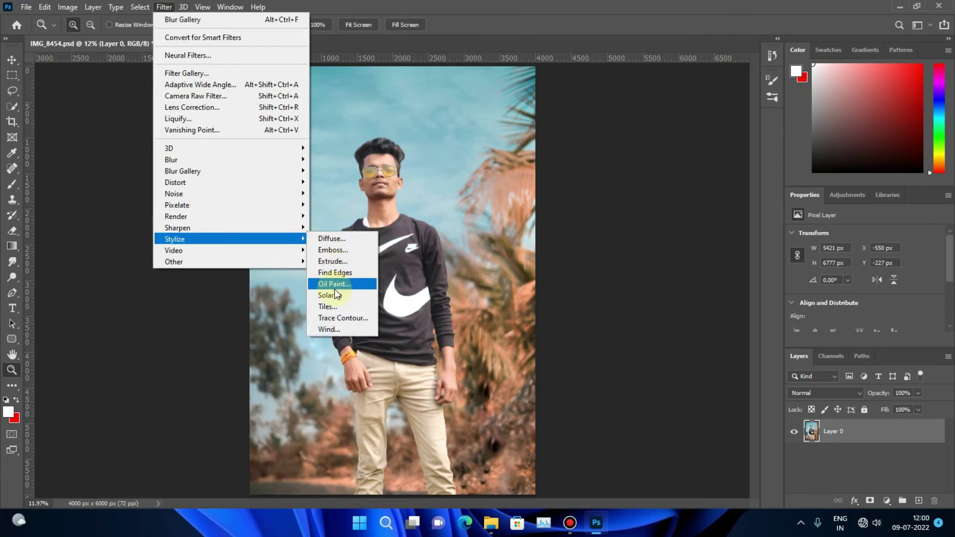
{"action": "left_click", "coordinate": [336, 286]}
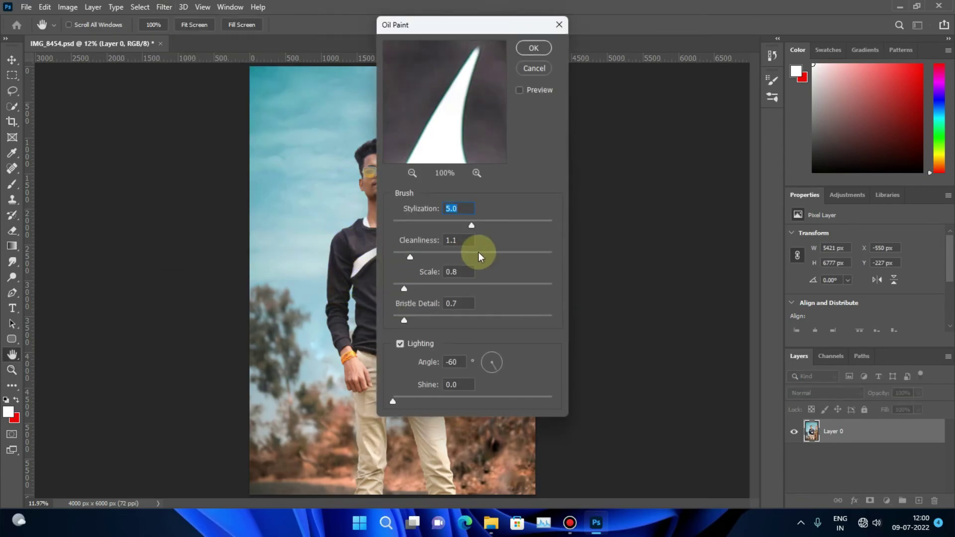
{"action": "mouse_move", "coordinate": [442, 117]}
{"action": "left_mouse_down"}
{"action": "mouse_move", "coordinate": [441, 39]}
{"action": "mouse_move", "coordinate": [442, 58]}
{"action": "mouse_move", "coordinate": [456, 47]}
{"action": "mouse_move", "coordinate": [466, 160]}
{"action": "left_mouse_up"}
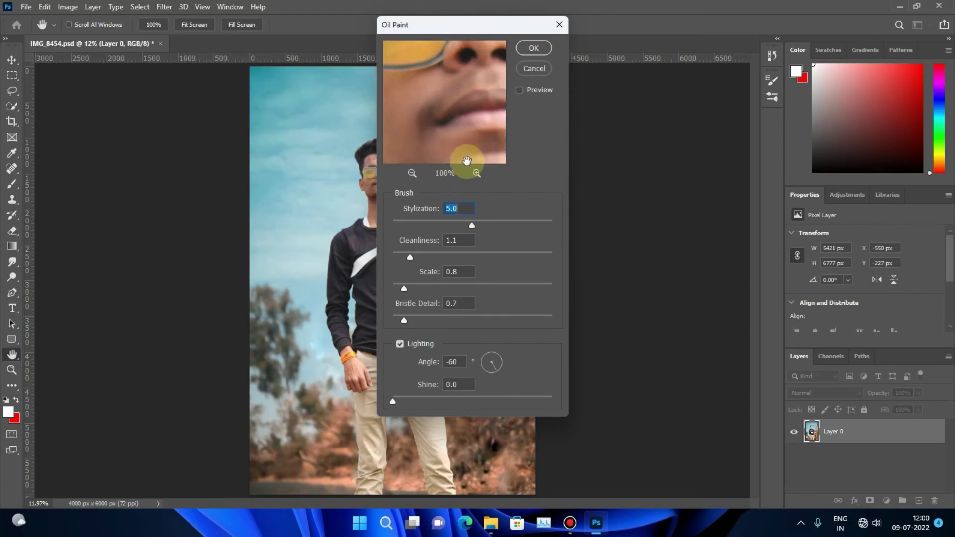
{"action": "left_click", "coordinate": [529, 47]}
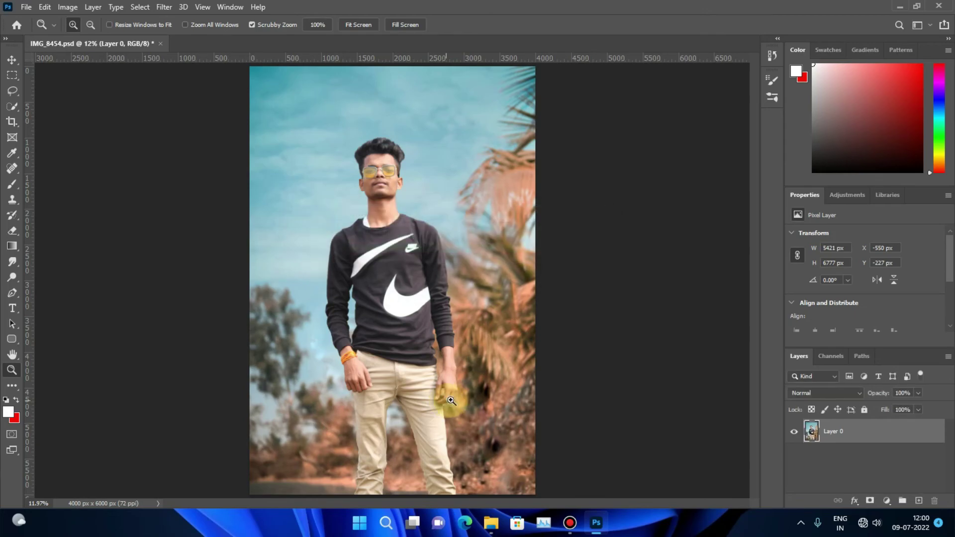
{"action": "left_click_drag", "start_coordinate": [452, 400], "coordinate": [560, 197]}
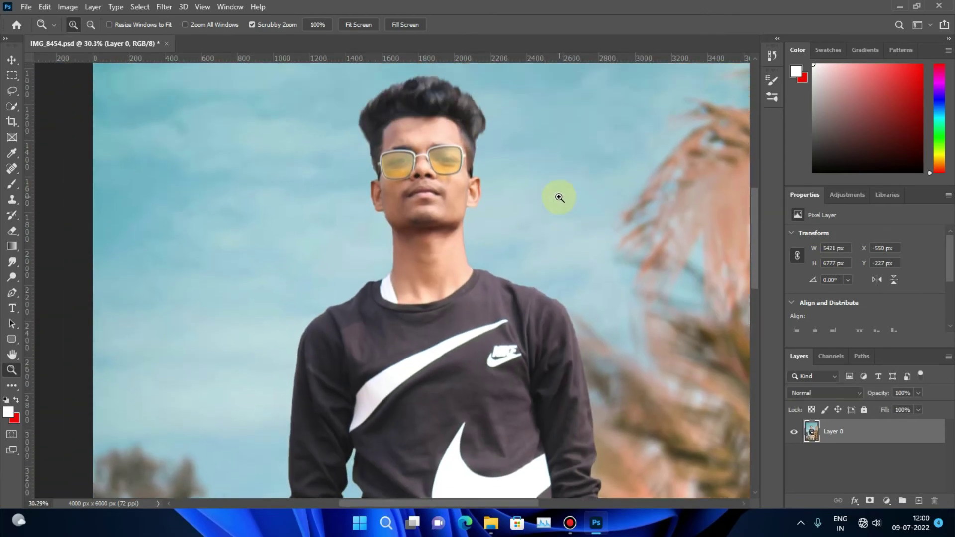
{"action": "scroll", "coordinate": [561, 196], "scroll_direction": "up", "scroll_amount": 3}
{"action": "left_click_drag", "start_coordinate": [632, 329], "coordinate": [582, 334]}
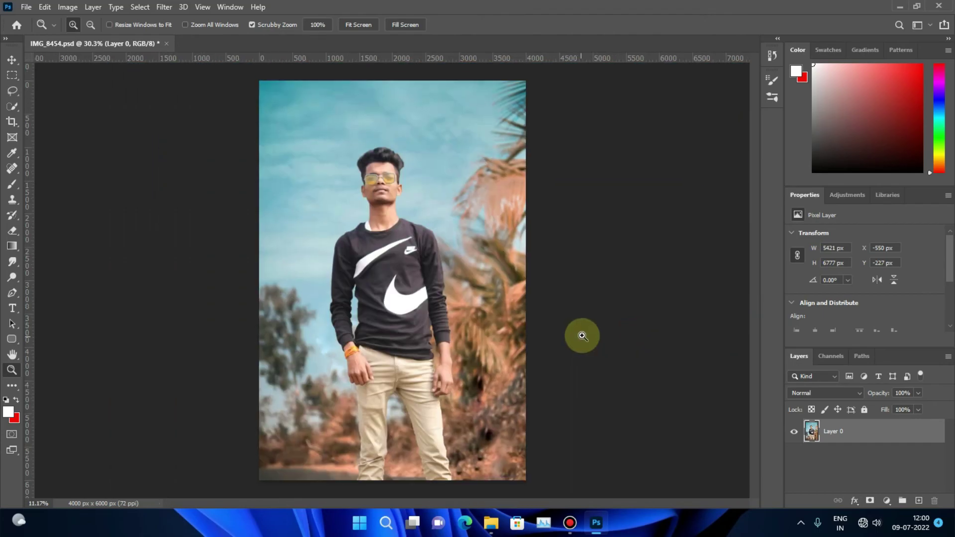
{"action": "right_click", "coordinate": [398, 263]}
{"action": "left_click", "coordinate": [438, 270]}
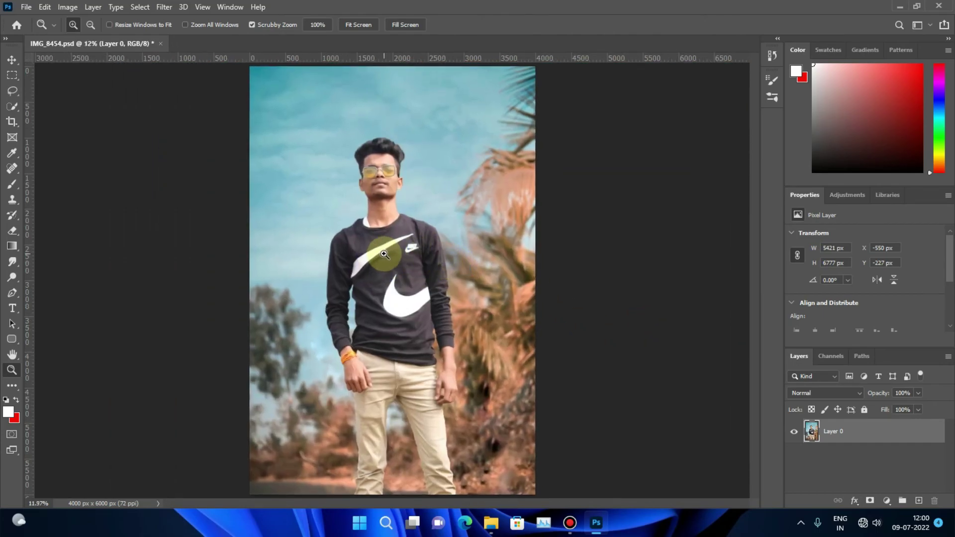
Create a new 1280 × 720 px document, Untitled-1.
{"action": "left_click", "coordinate": [28, 8]}
{"action": "left_click", "coordinate": [32, 19]}
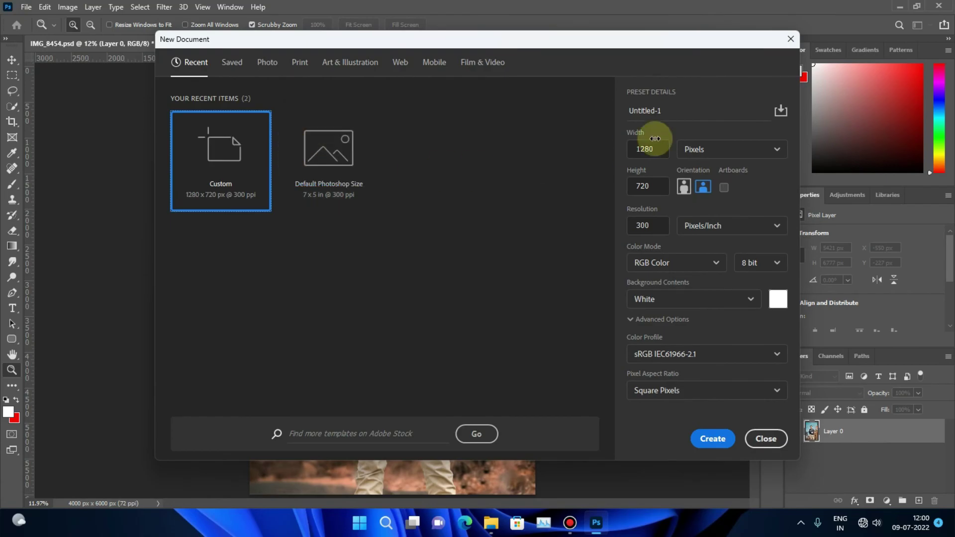
{"action": "double_click", "coordinate": [642, 151]}
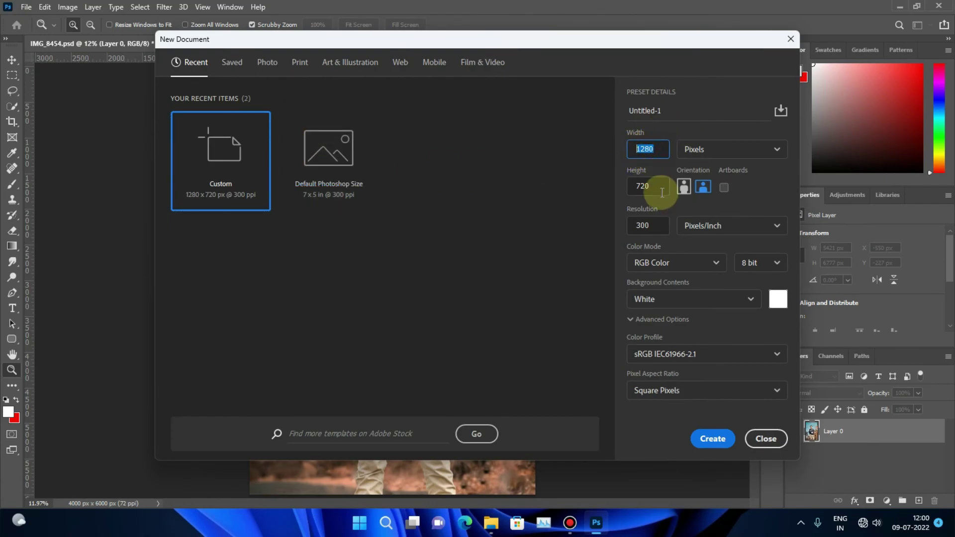
{"action": "left_click", "coordinate": [712, 439]}
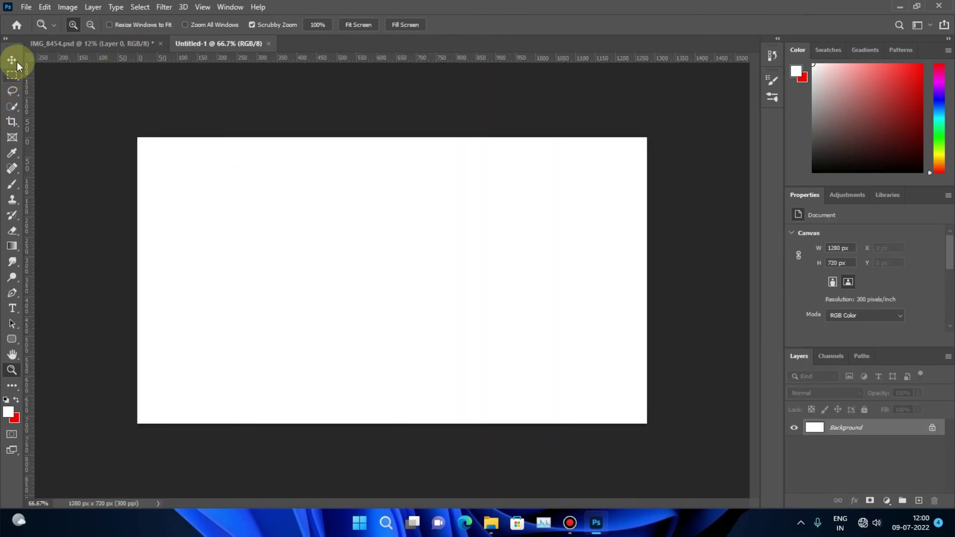
Drag the edited IMG_8454 portrait into the Untitled-1 document.
{"action": "left_click", "coordinate": [11, 60]}
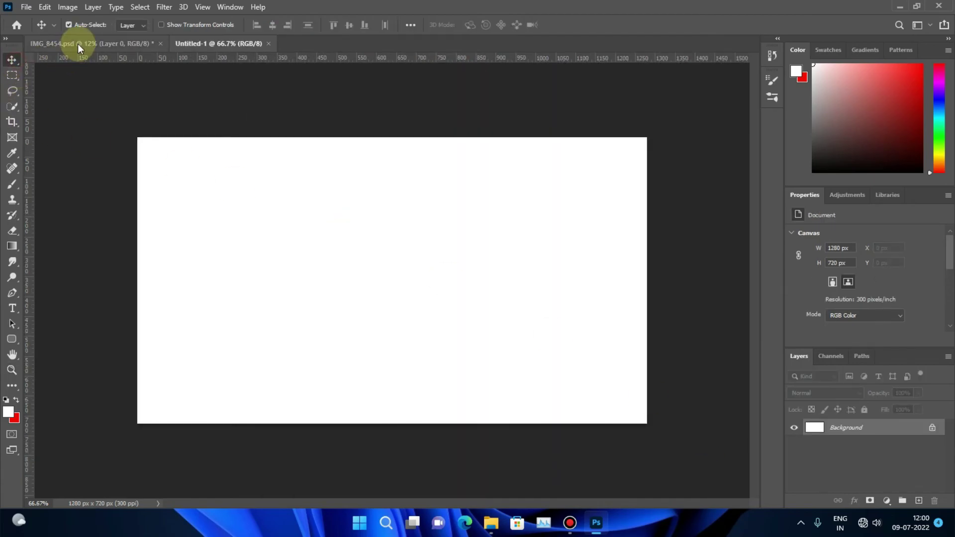
{"action": "left_click", "coordinate": [78, 44]}
{"action": "mouse_move", "coordinate": [412, 298]}
{"action": "left_mouse_down"}
{"action": "mouse_move", "coordinate": [412, 276]}
{"action": "mouse_move", "coordinate": [217, 40]}
{"action": "left_mouse_up"}
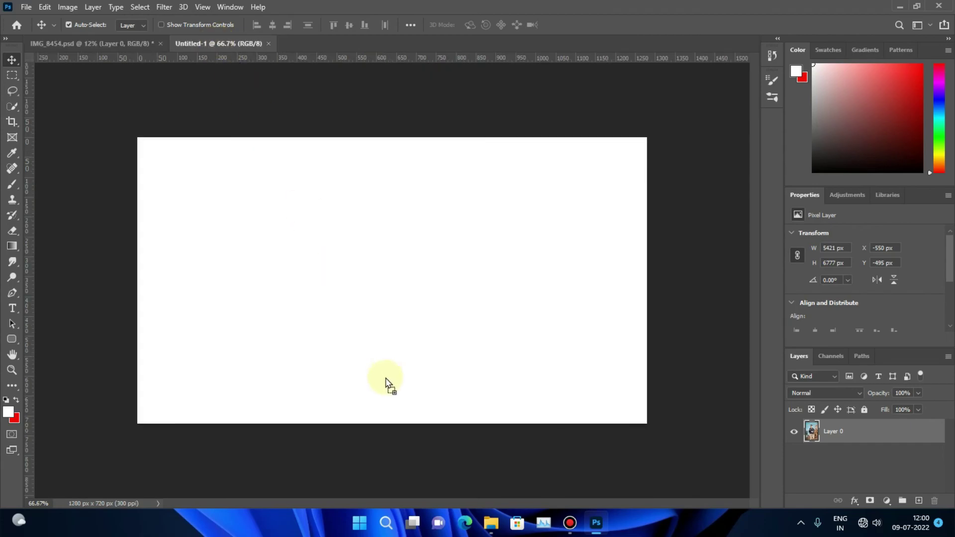
{"action": "left_click_drag", "start_coordinate": [386, 383], "coordinate": [386, 379]}
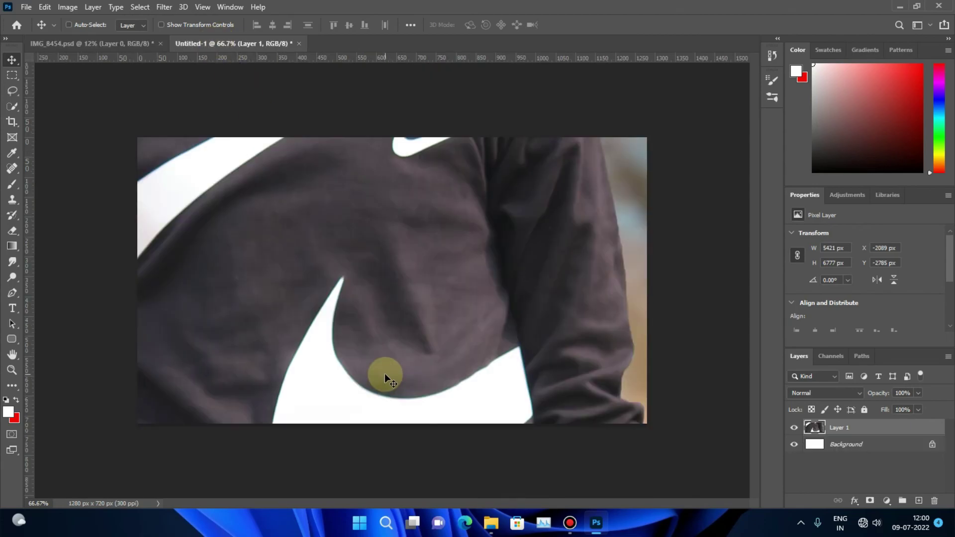
Scale the placed portrait down to fit the canvas height and fit the canvas on screen.
{"action": "key", "text": "ctrl+t"}
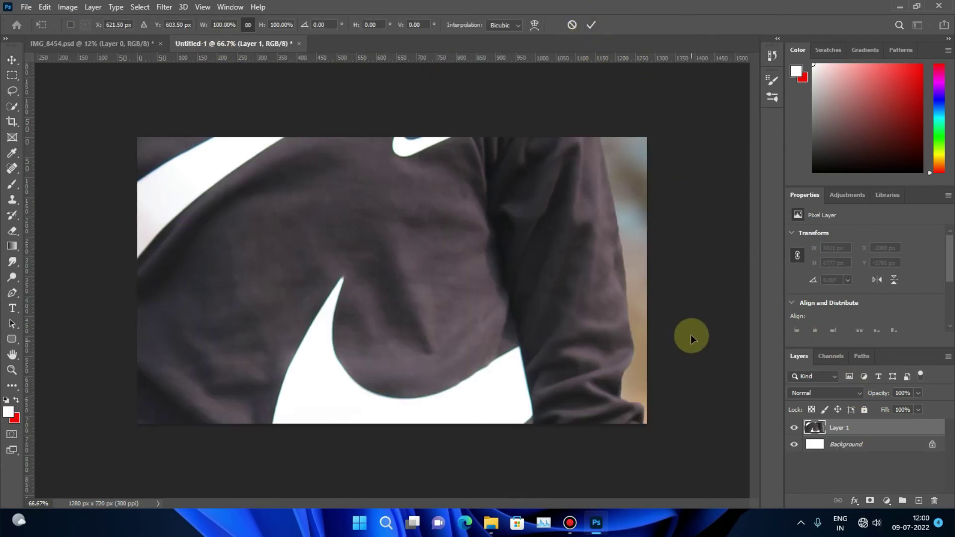
{"action": "left_click", "coordinate": [12, 370]}
{"action": "left_click_drag", "start_coordinate": [549, 356], "coordinate": [473, 353]}
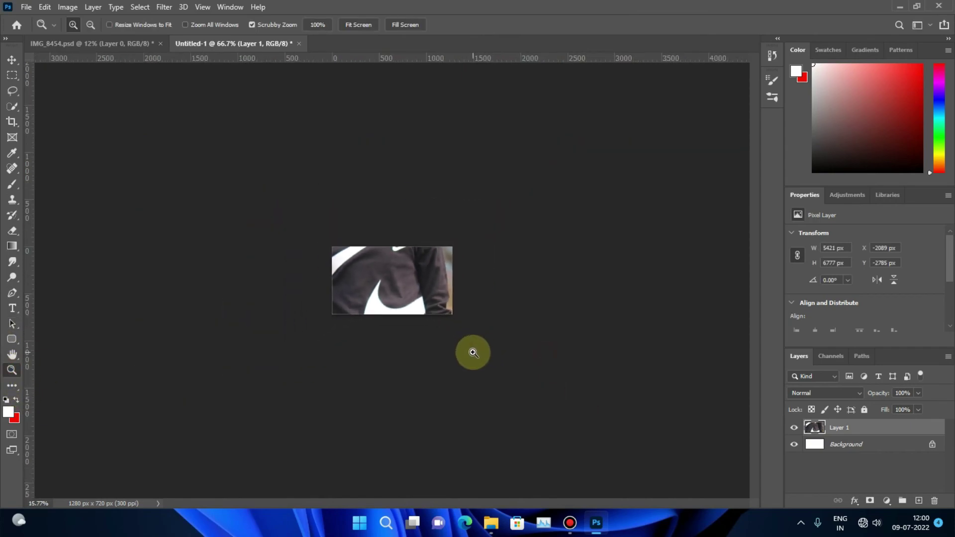
{"action": "key", "text": "v"}
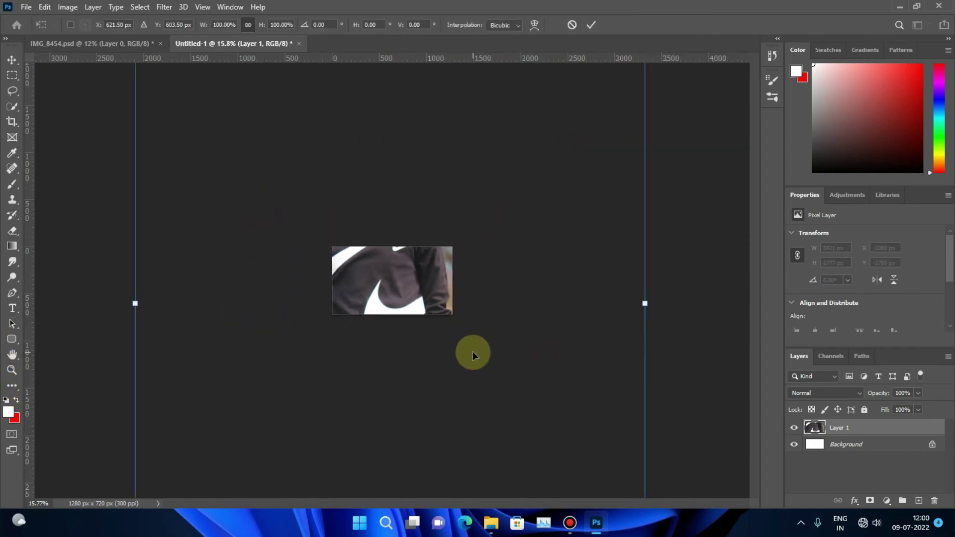
{"action": "mouse_move", "coordinate": [645, 301]}
{"action": "left_mouse_down"}
{"action": "mouse_move", "coordinate": [395, 315]}
{"action": "mouse_move", "coordinate": [403, 317]}
{"action": "left_mouse_up"}
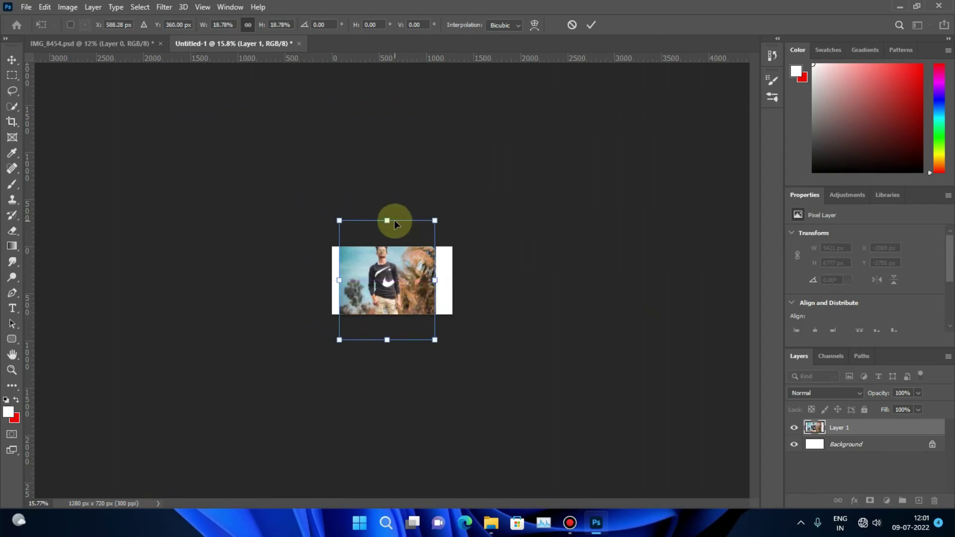
{"action": "key", "text": "Return"}
{"action": "key", "text": "z"}
{"action": "key", "text": "ctrl+0"}
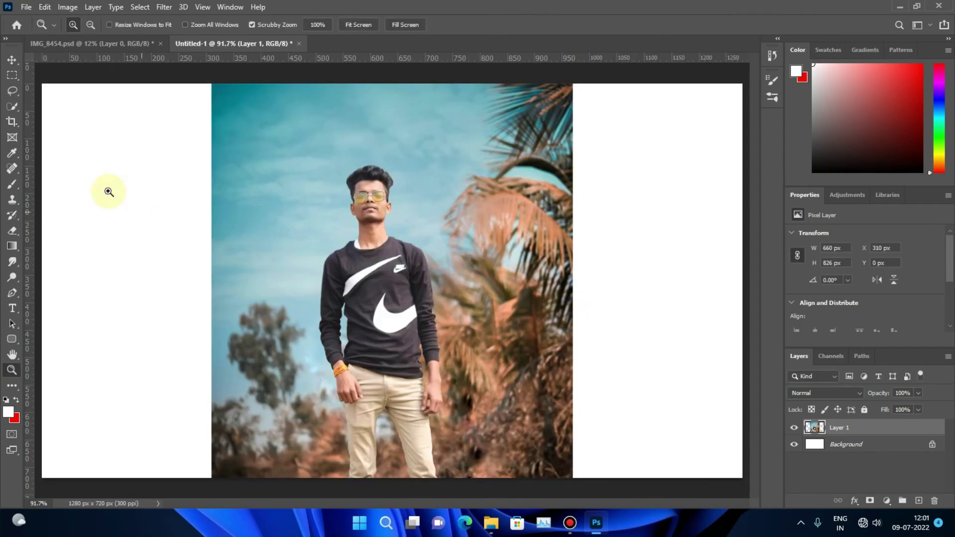
Crop both sides of the canvas in to 790 × 720 px.
{"action": "left_click", "coordinate": [12, 123]}
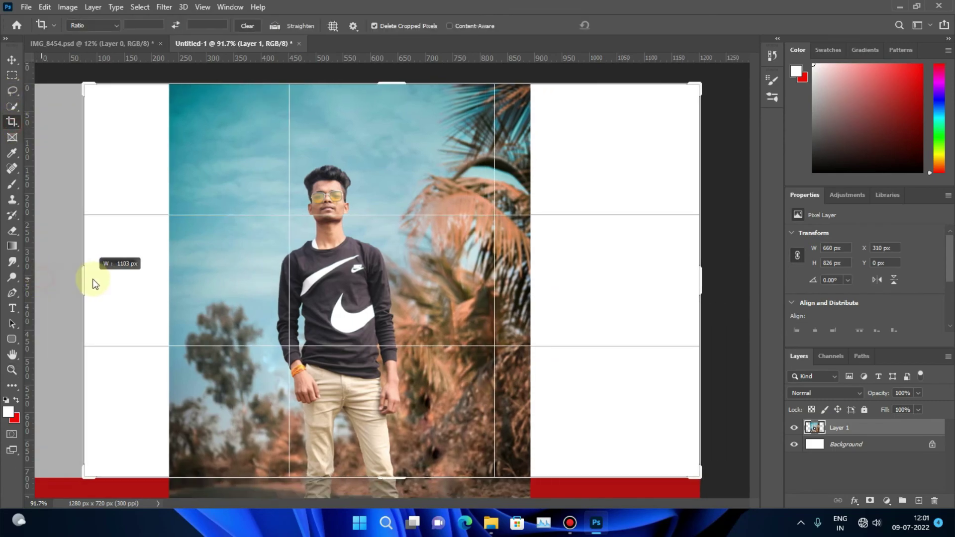
{"action": "left_click_drag", "start_coordinate": [41, 278], "coordinate": [107, 277]}
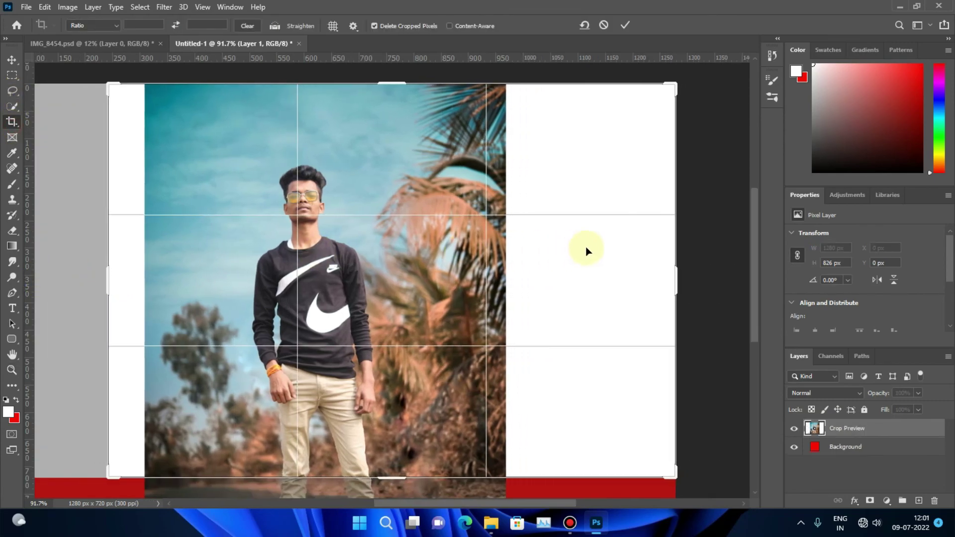
{"action": "left_click_drag", "start_coordinate": [675, 268], "coordinate": [618, 269]}
{"action": "left_click", "coordinate": [626, 26]}
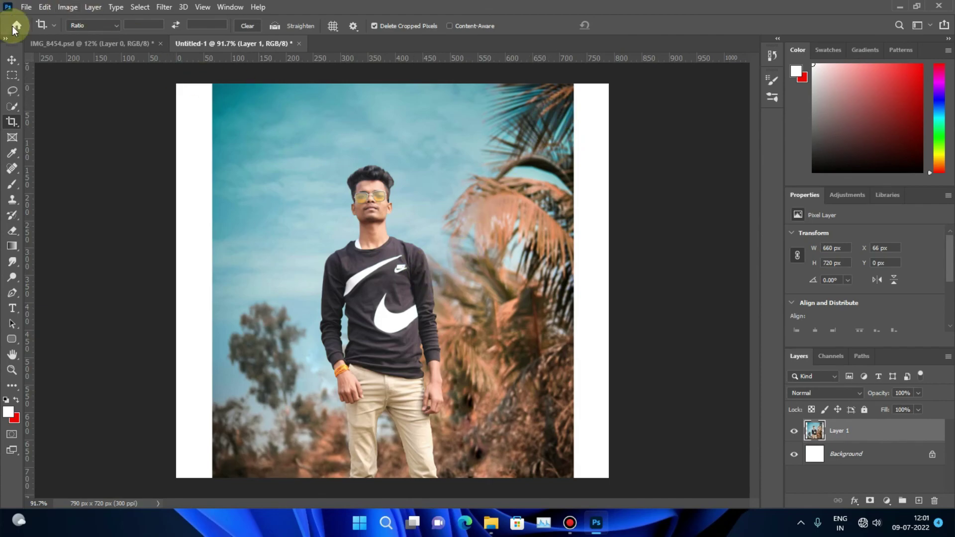
{"action": "left_click", "coordinate": [28, 7]}
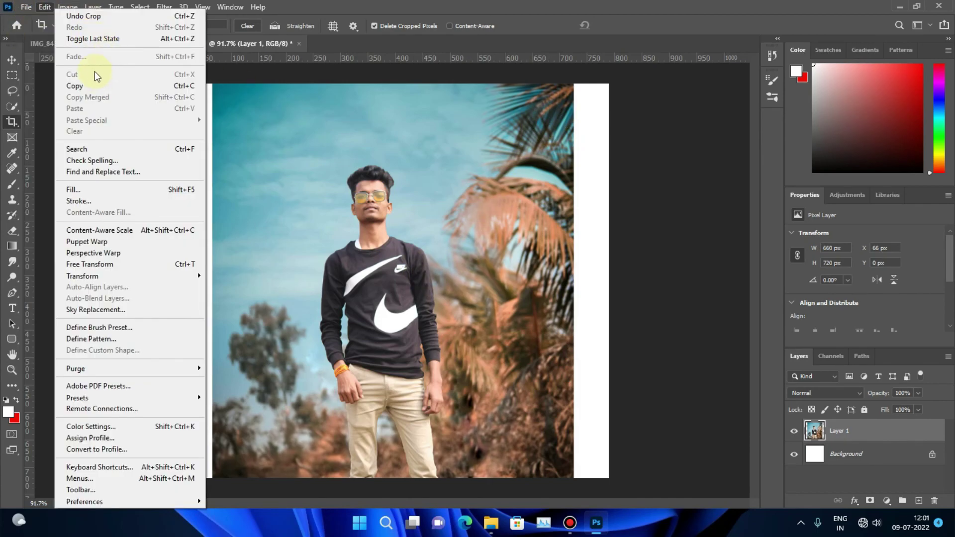
Save Untitled-1 on this computer as a JPEG with the default JPEG options.
{"action": "left_click", "coordinate": [49, 151]}
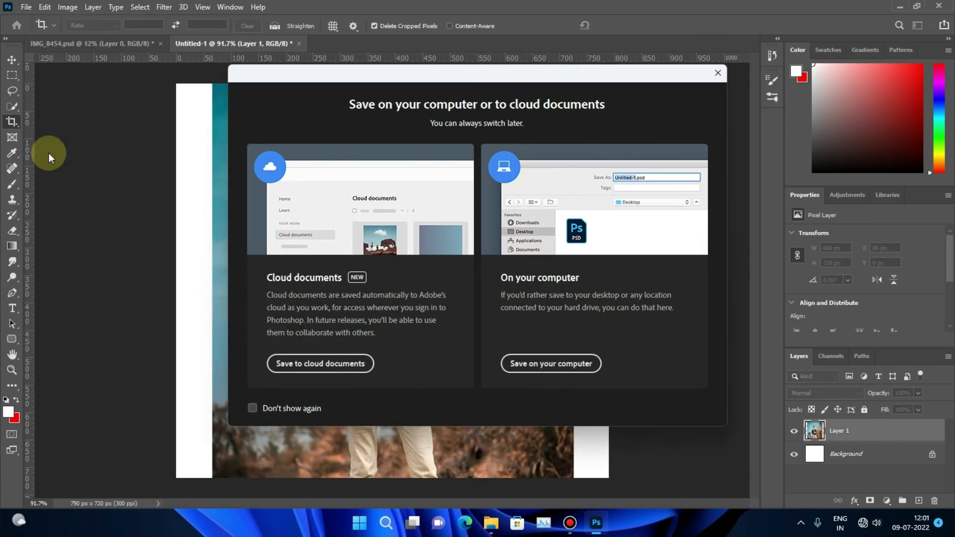
{"action": "left_click", "coordinate": [561, 365]}
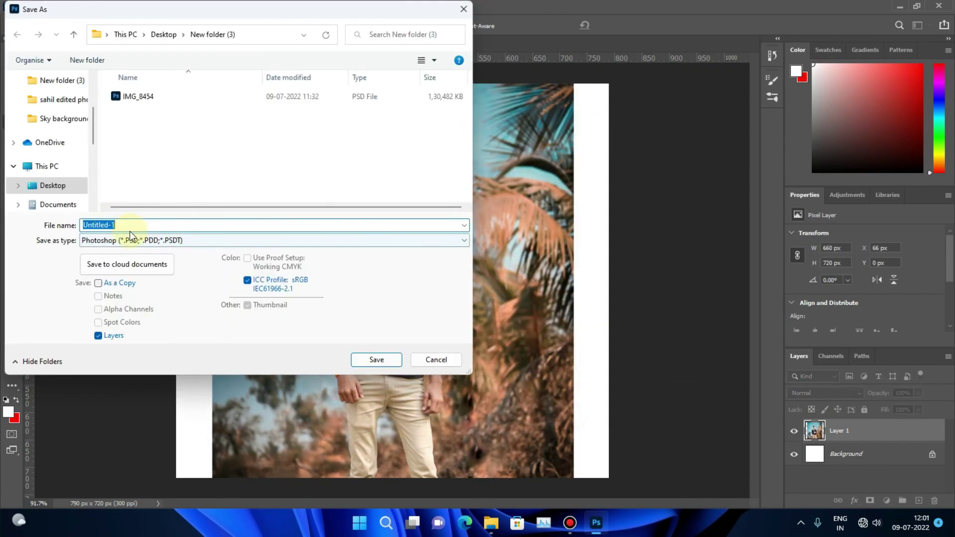
{"action": "left_click", "coordinate": [135, 241]}
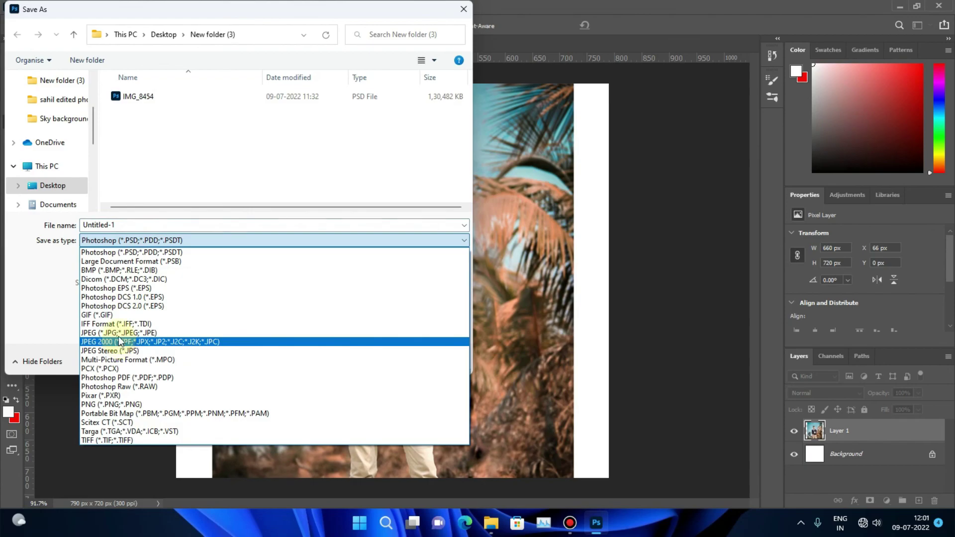
{"action": "left_click", "coordinate": [118, 335]}
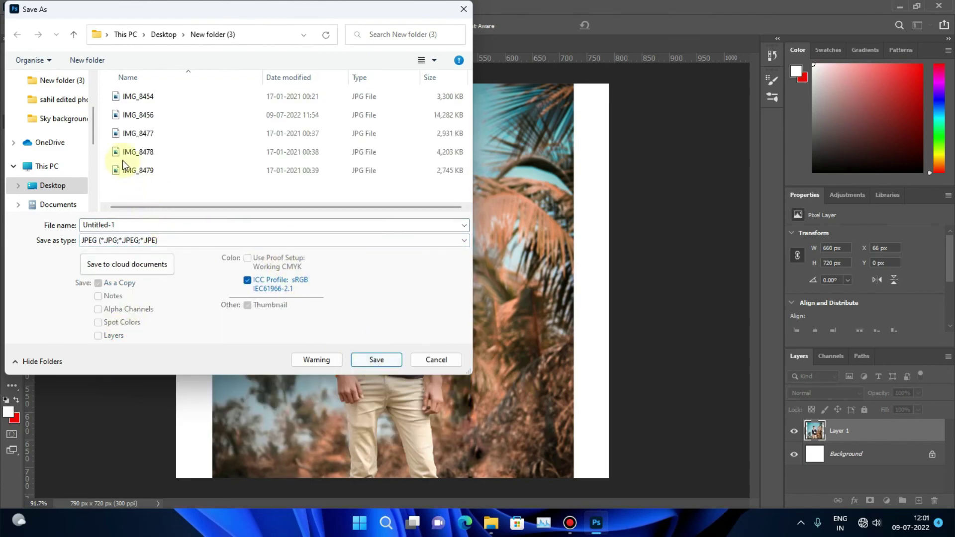
{"action": "left_click", "coordinate": [388, 362]}
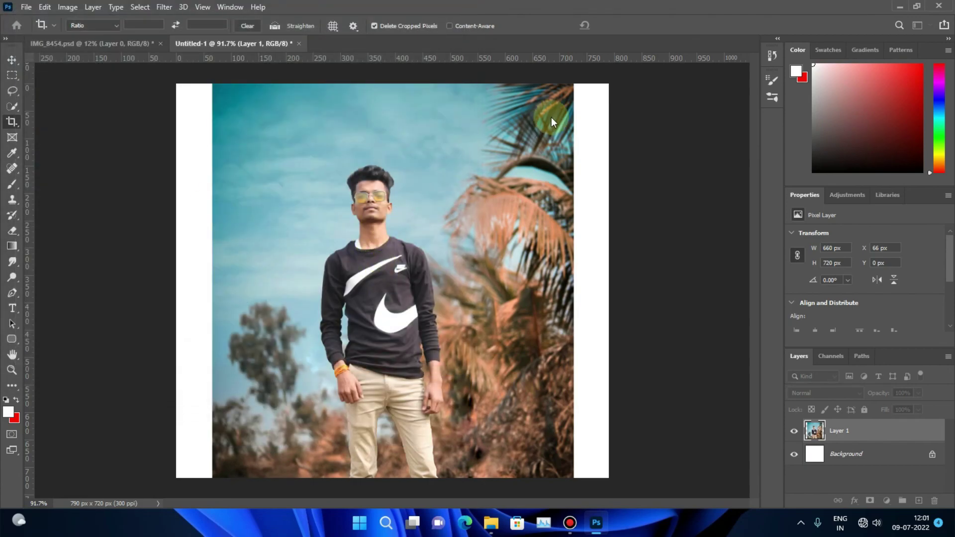
{"action": "left_click", "coordinate": [552, 122]}
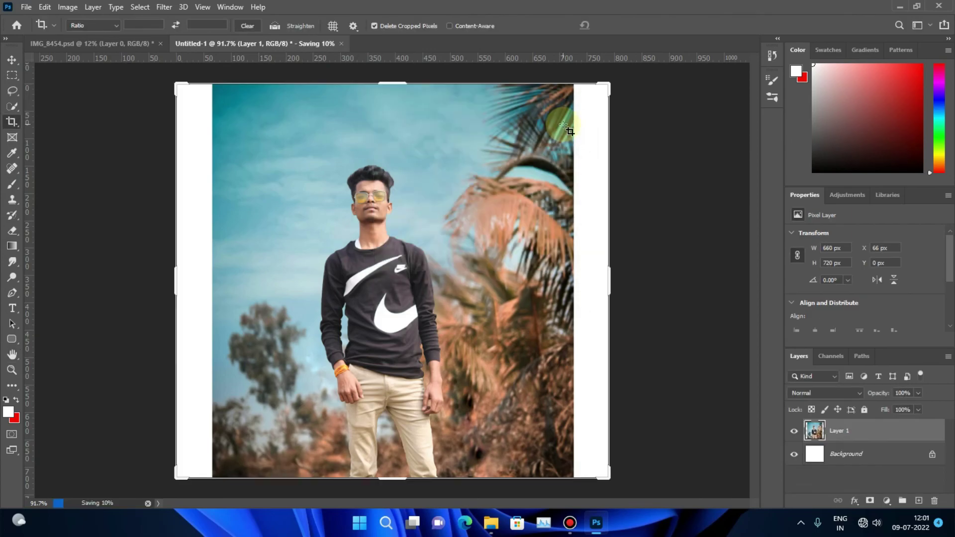
View the saved Untitled-1.jpg from the desktop in Windows Photos.
{"action": "left_click", "coordinate": [900, 6]}
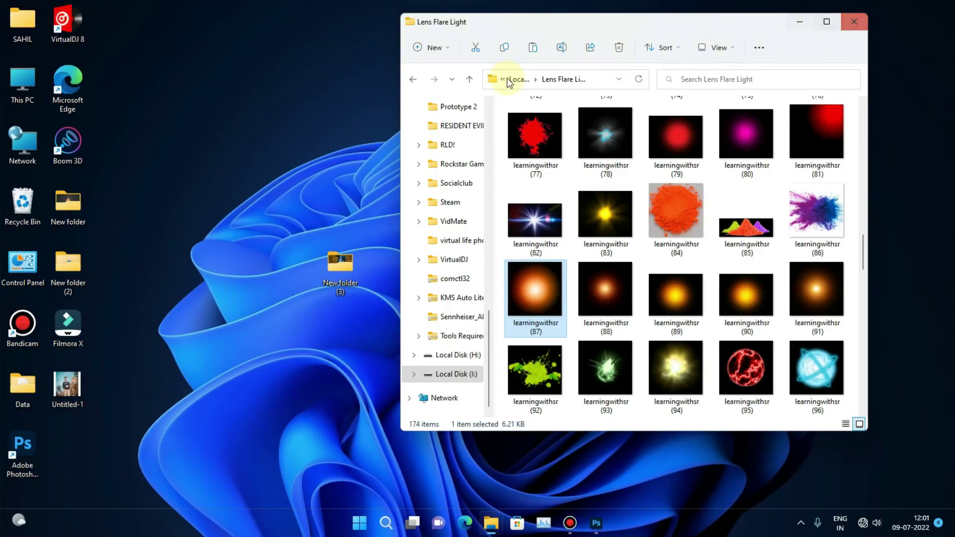
{"action": "double_click", "coordinate": [72, 373]}
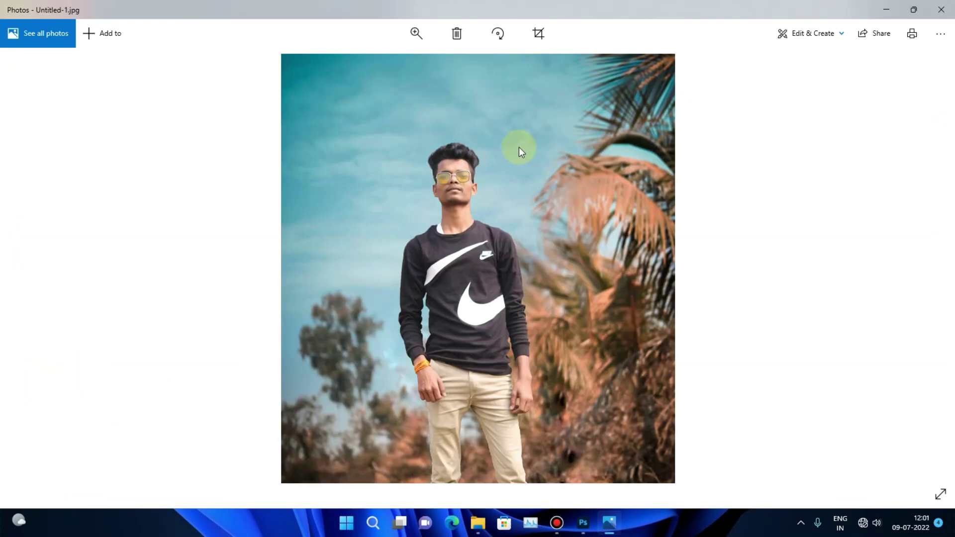
{"action": "left_click", "coordinate": [942, 10]}
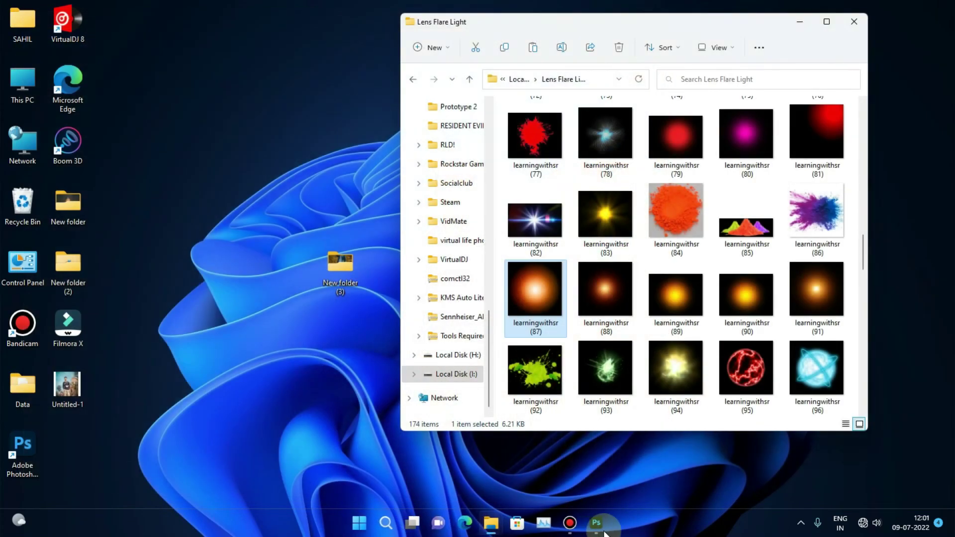
Close the Untitled-1 document in Photoshop without saving, then minimise Photoshop.
{"action": "left_click", "coordinate": [596, 523]}
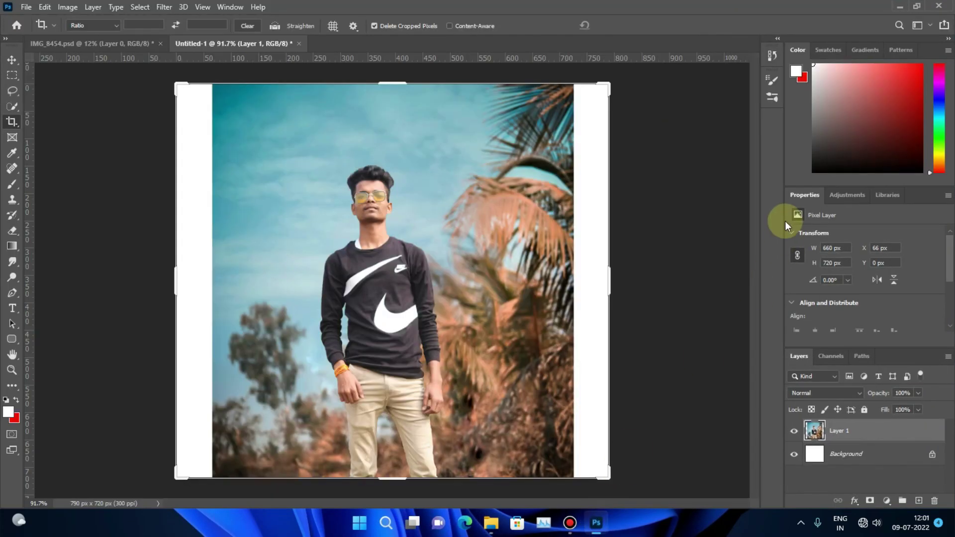
{"action": "left_click", "coordinate": [298, 46]}
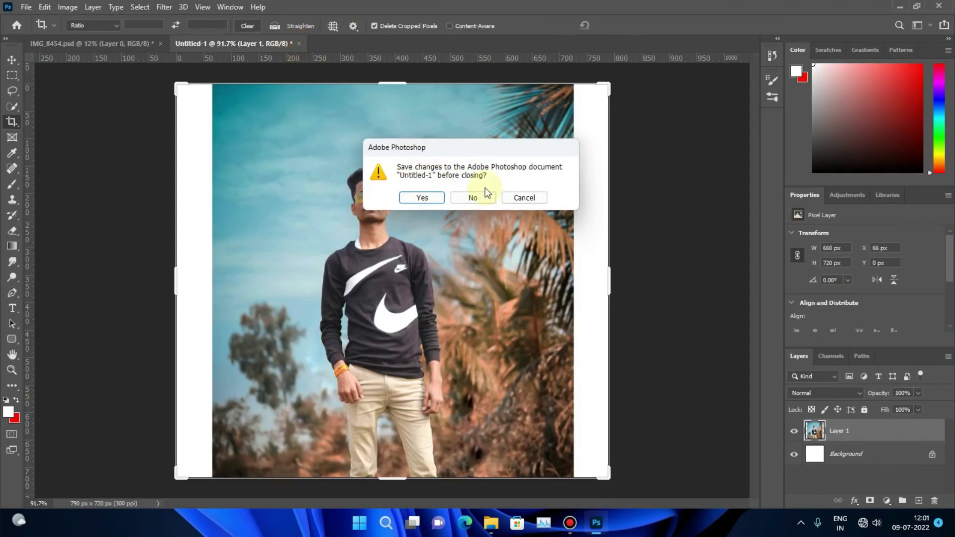
{"action": "left_click", "coordinate": [483, 201]}
{"action": "left_click", "coordinate": [906, 5]}
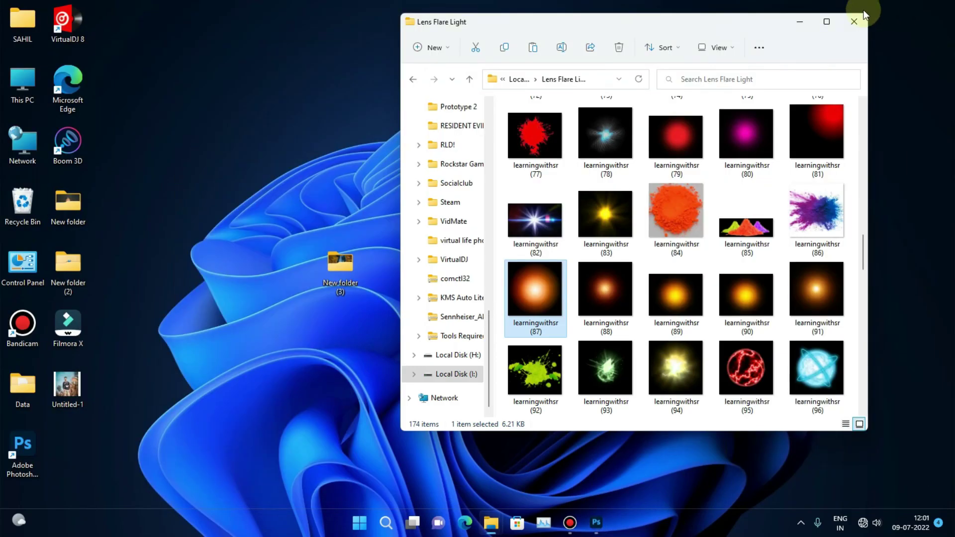
Close the Lens Flare Light folder window and deselect the desktop icons.
{"action": "left_click", "coordinate": [855, 19]}
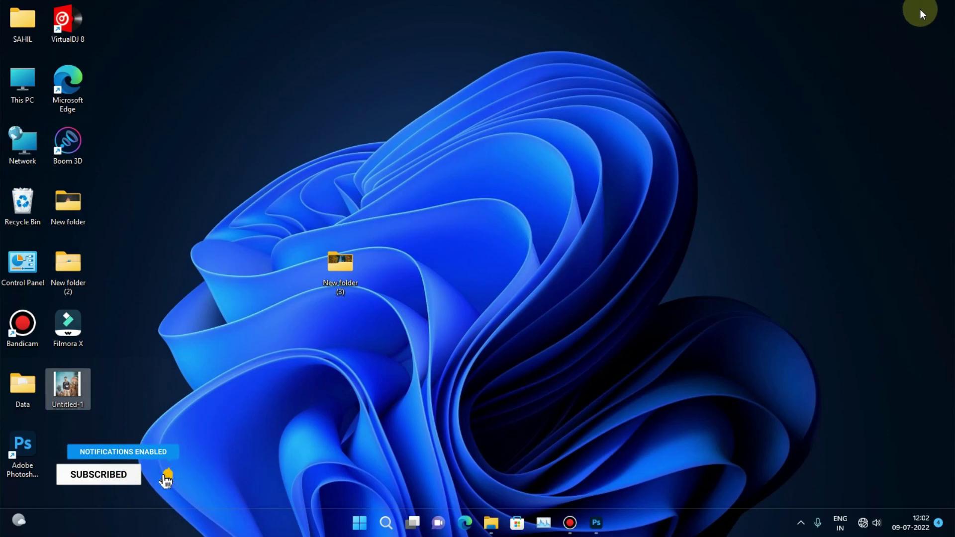
{"action": "left_click", "coordinate": [781, 261]}
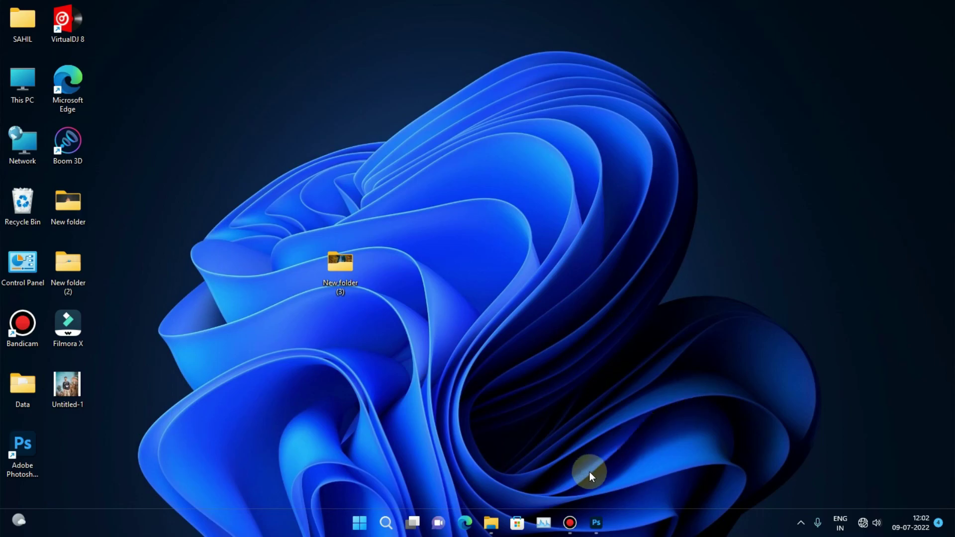
{"action": "left_click", "coordinate": [571, 521]}
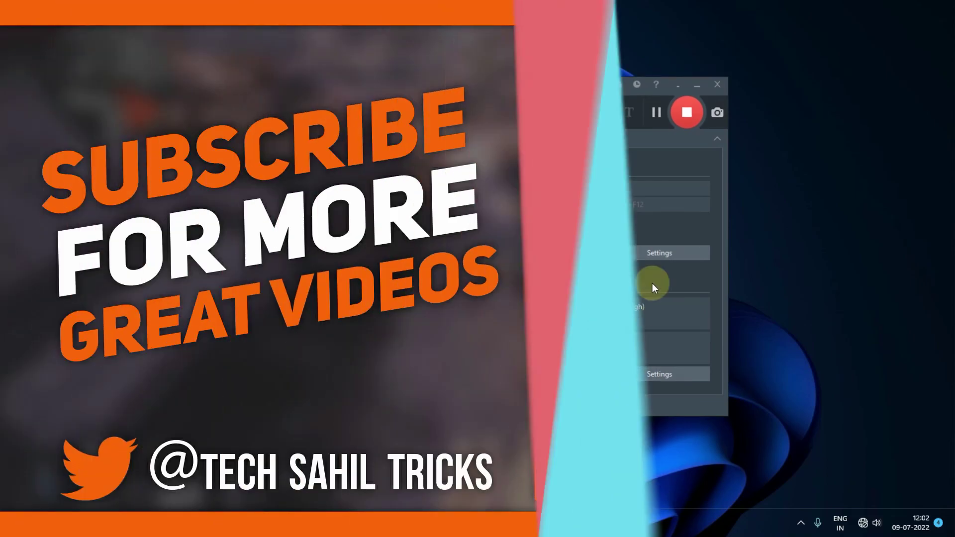